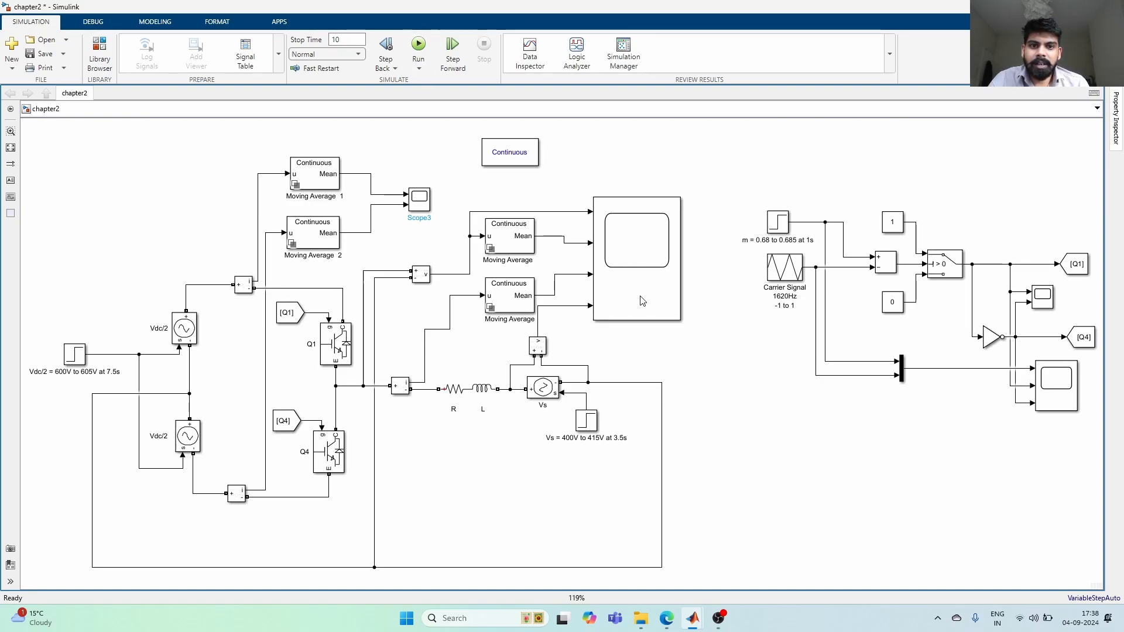
Run the half-bridge converter simulation and view the resulting waveforms in the main four-plot scope.
key("ctrl+t")
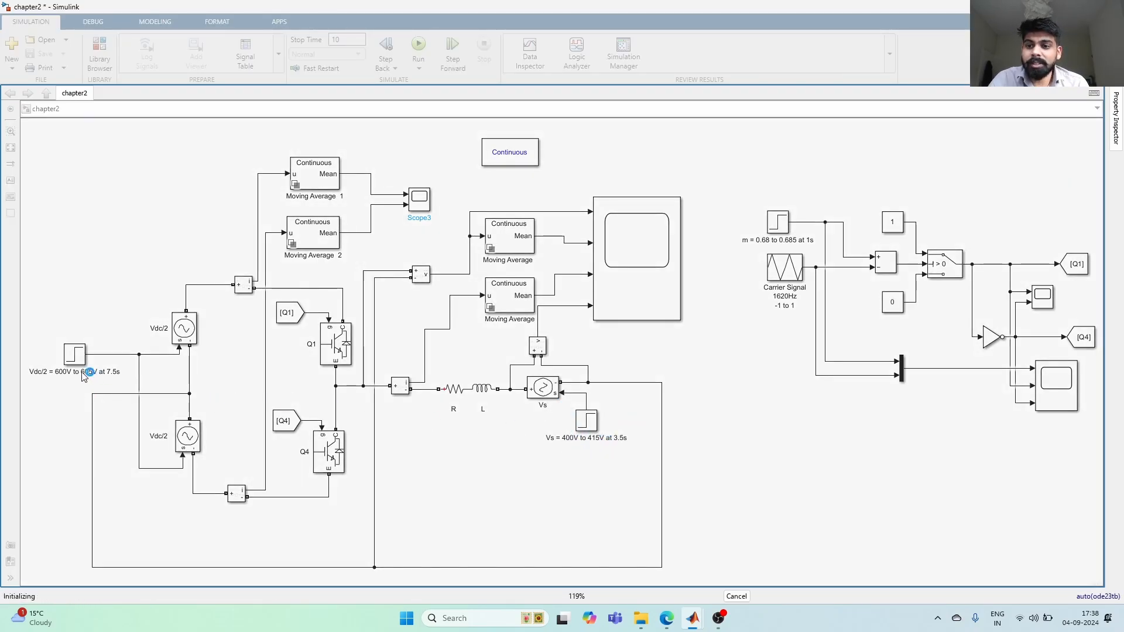
double_click(649, 295)
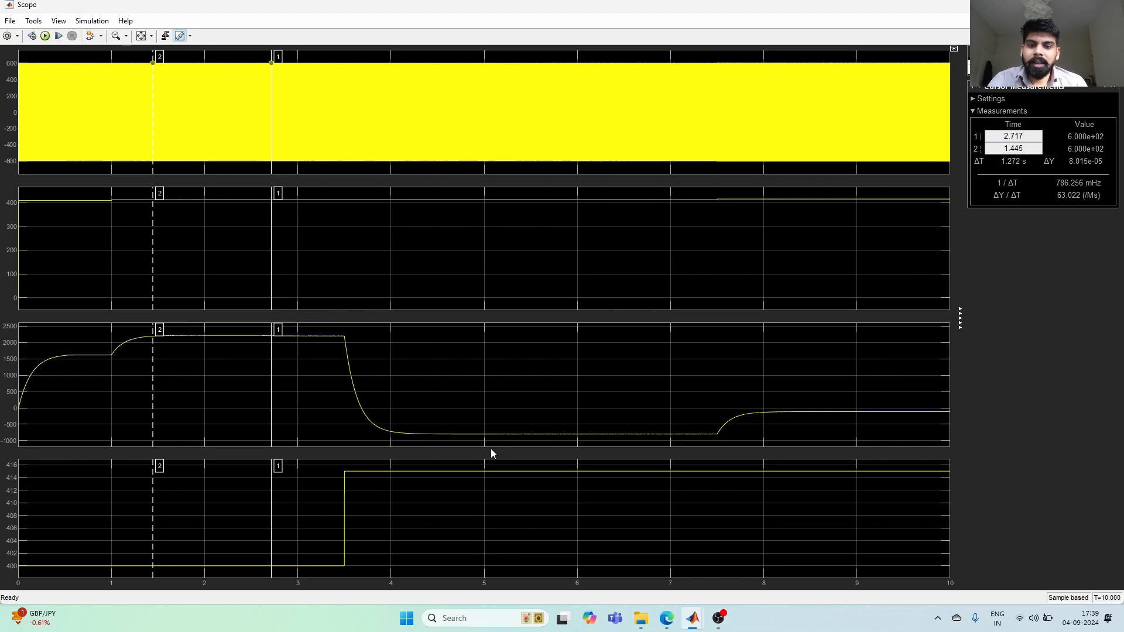
left_click(1056, 6)
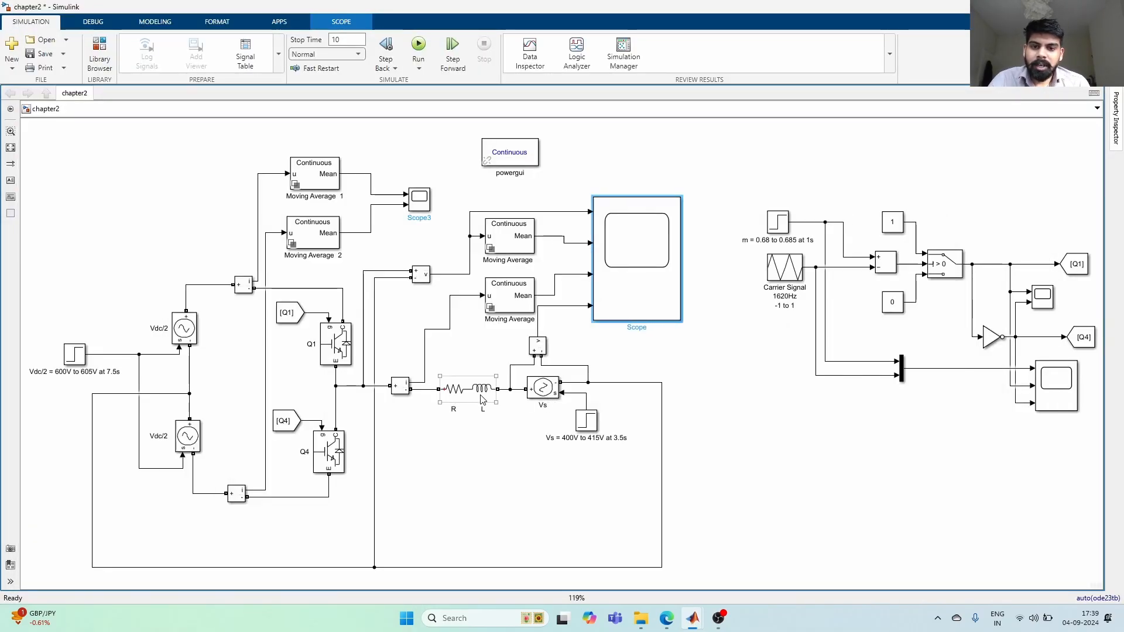
left_click(587, 420)
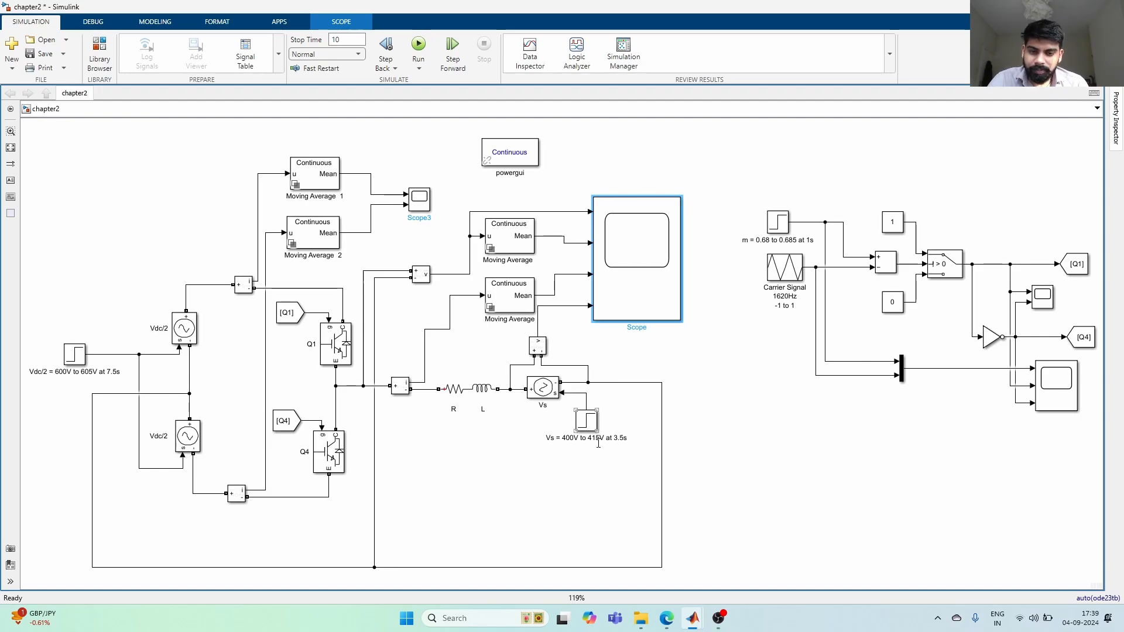
left_click(598, 449)
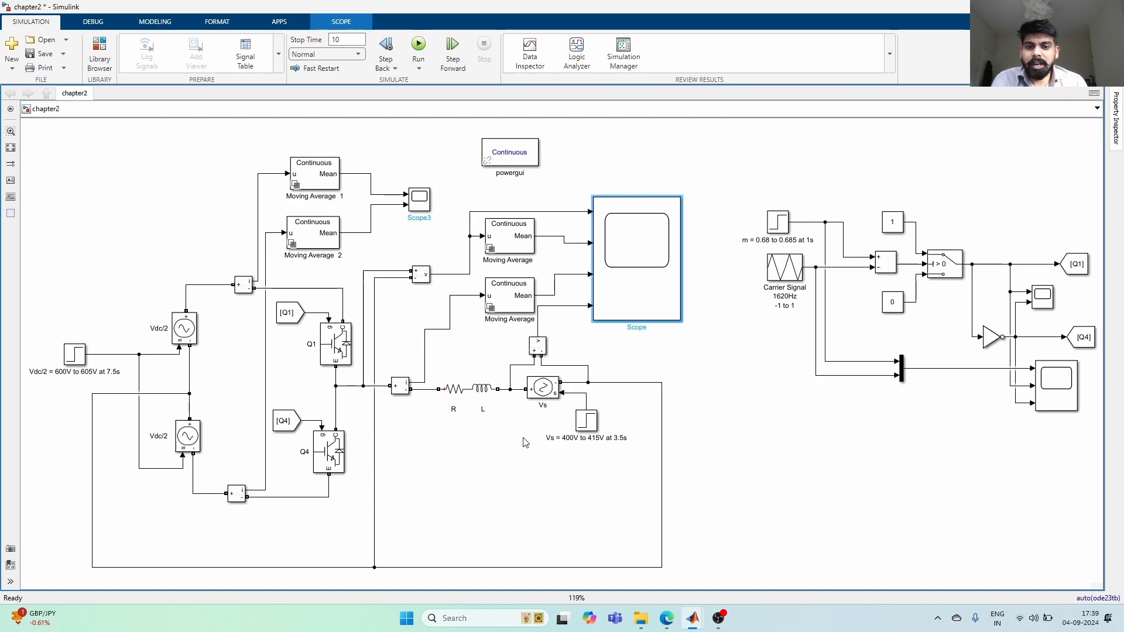
left_click(449, 399)
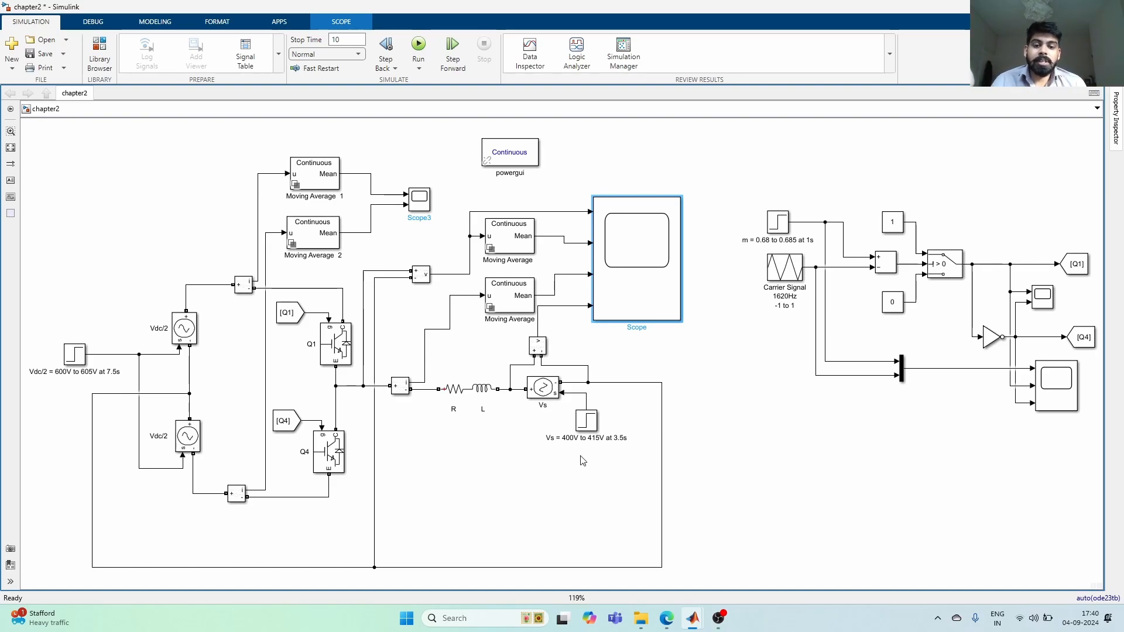
left_click(552, 395)
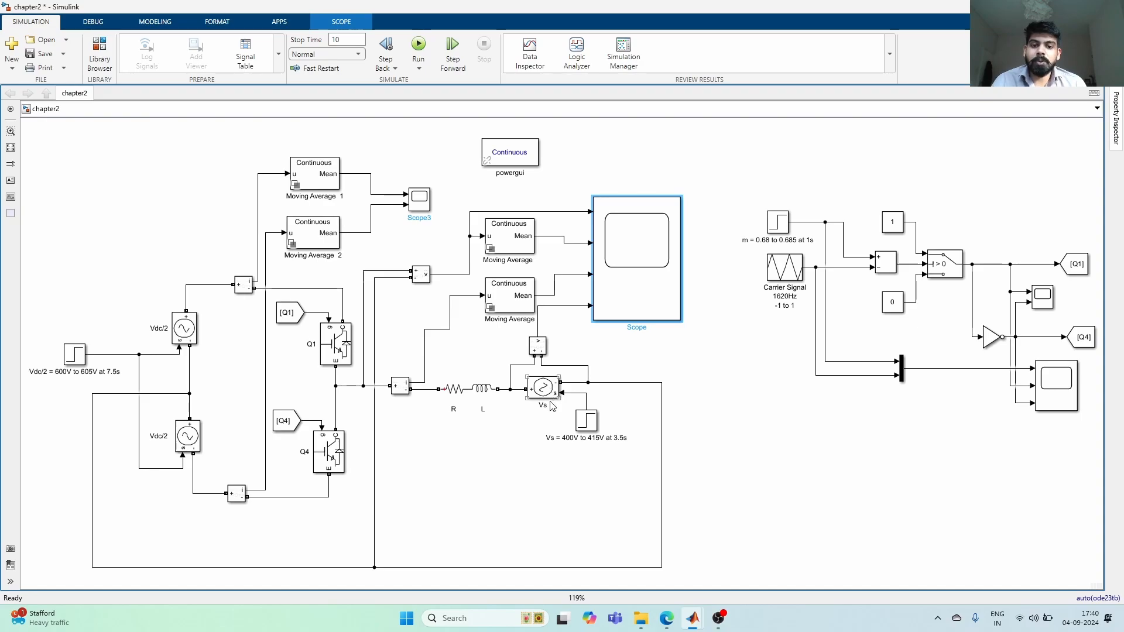
left_click(585, 420)
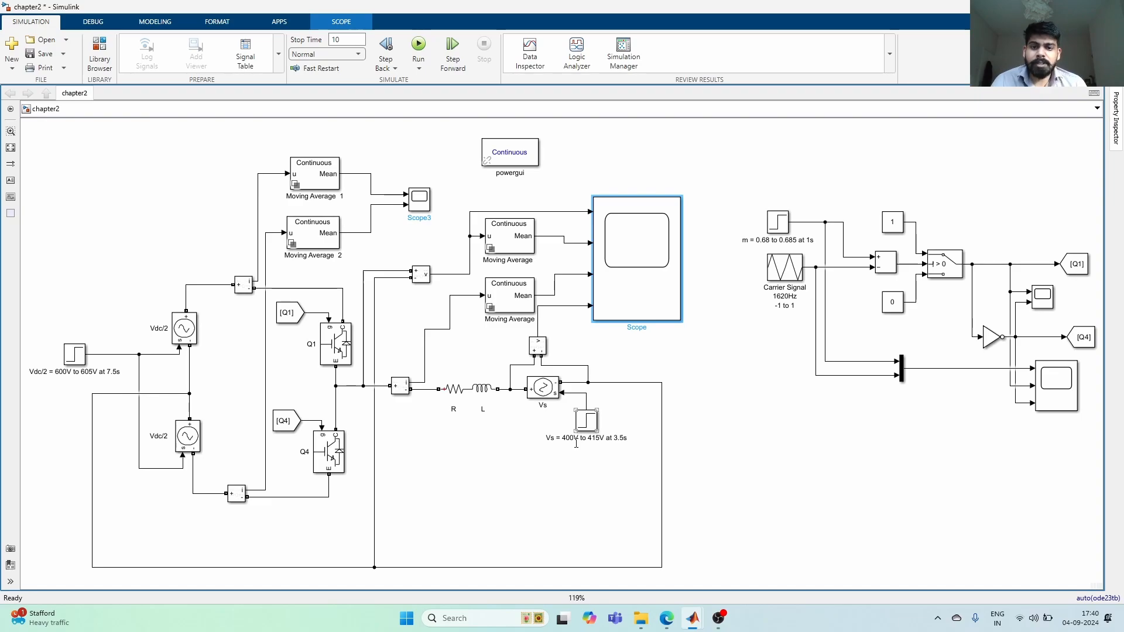
left_click(577, 452)
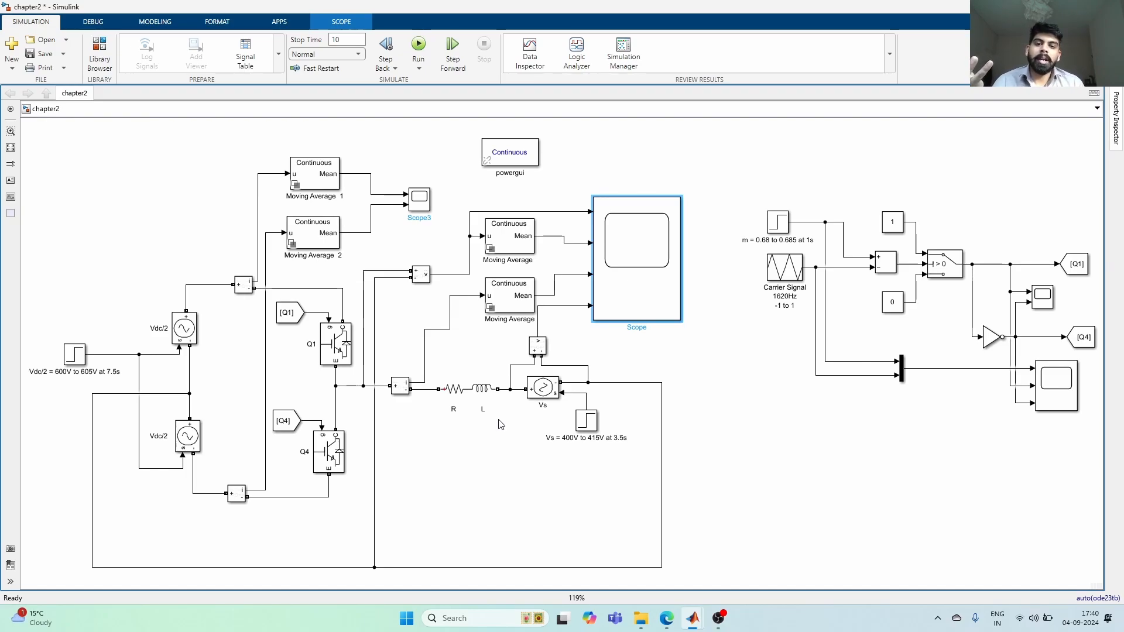
left_click(589, 424)
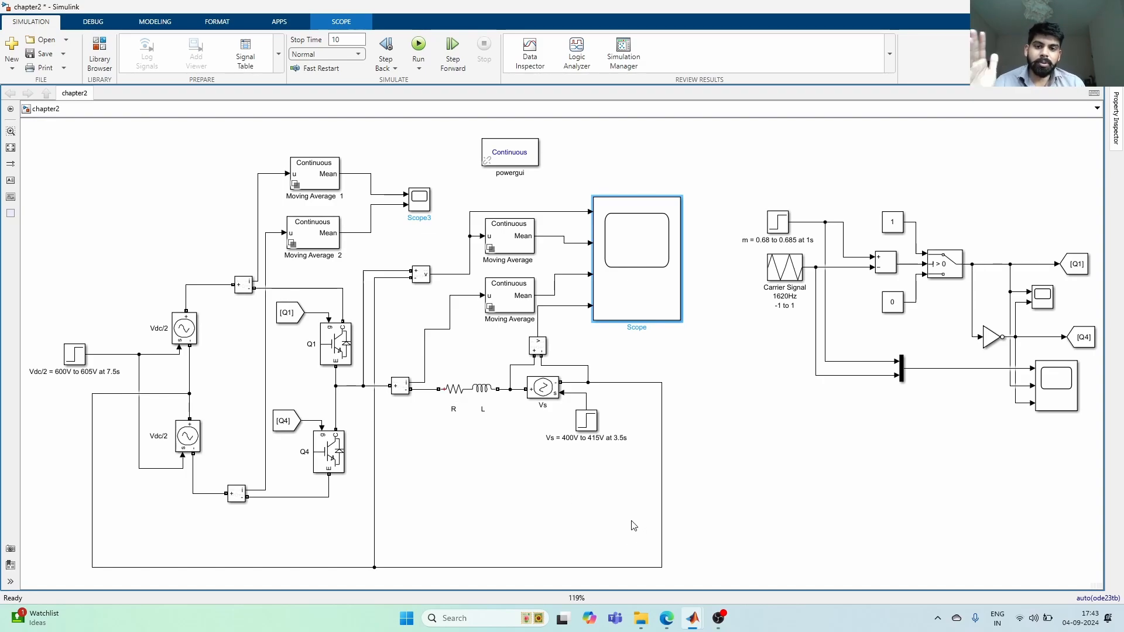
Switch to the textbook PDF in Edge and read the introduction of Chapter 3, Control of Half-Bridge Converter.
left_click(678, 621)
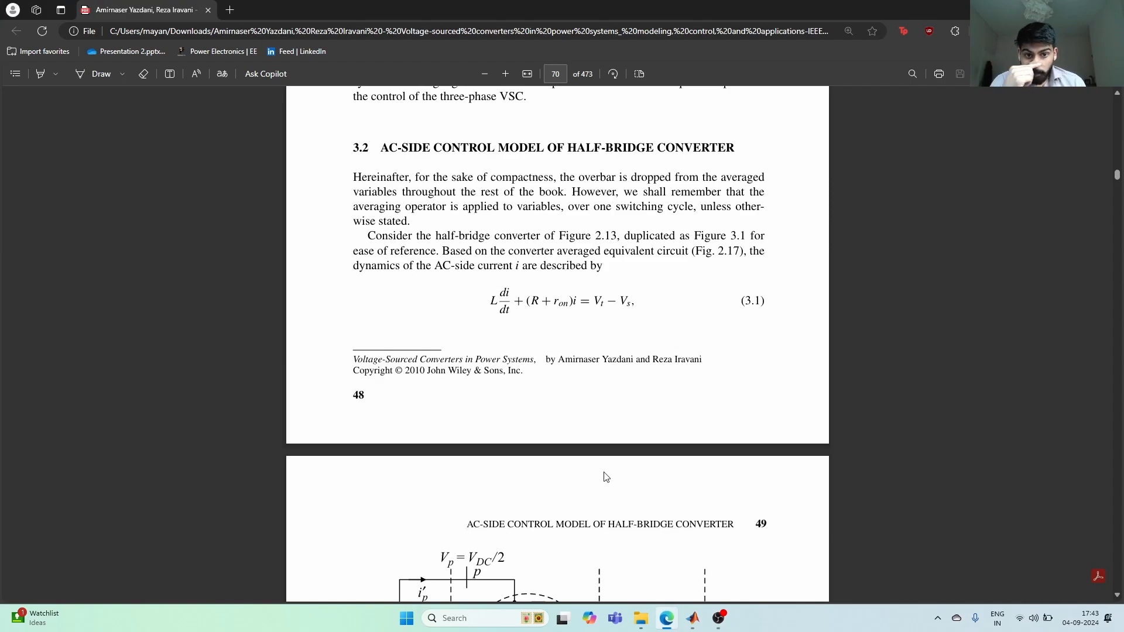
scroll(585, 429, "up", 9)
scroll(585, 429, "down", 4)
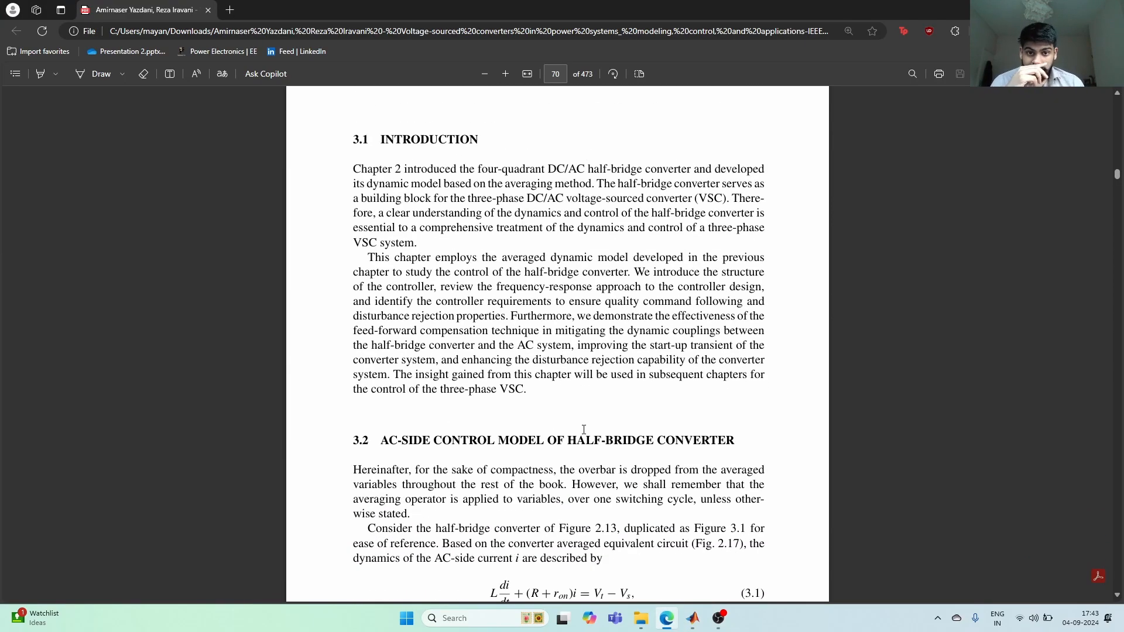
scroll(585, 429, "up", 2)
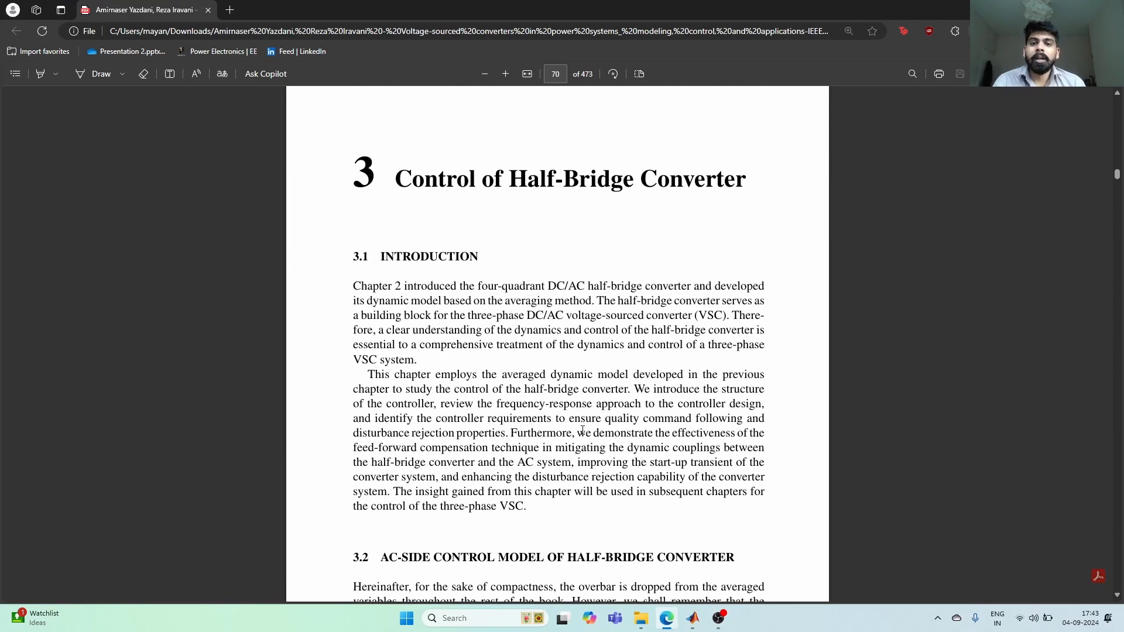
scroll(577, 433, "down", 5)
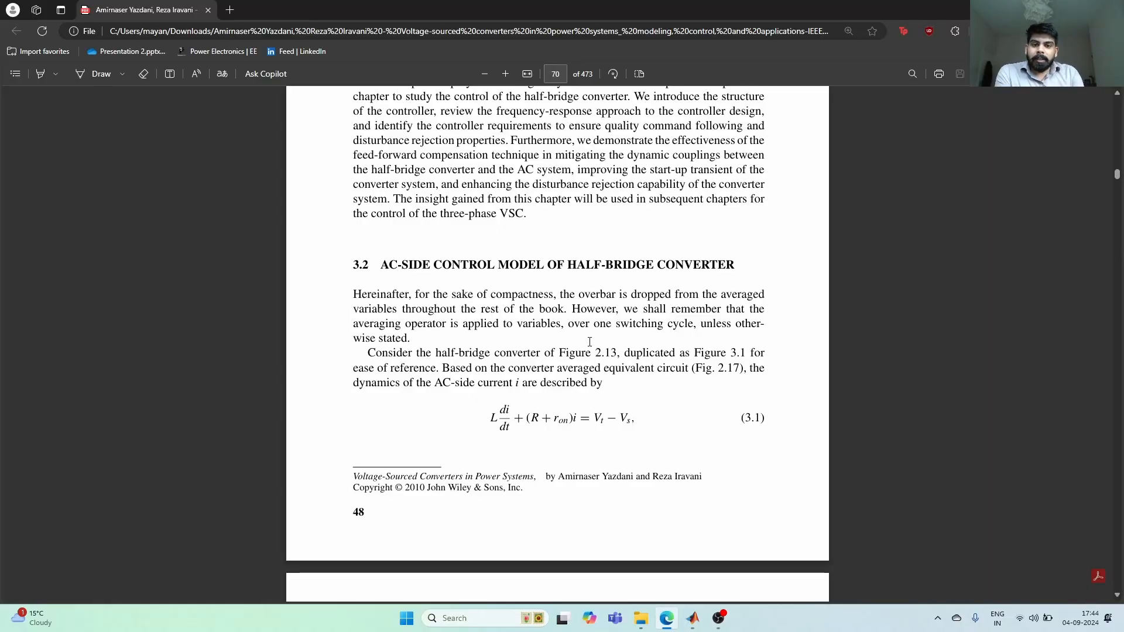
Examine equation (3.1) for the AC-side current dynamics alongside the half-bridge schematic in Figure 3.1.
scroll(583, 356, "down", 2)
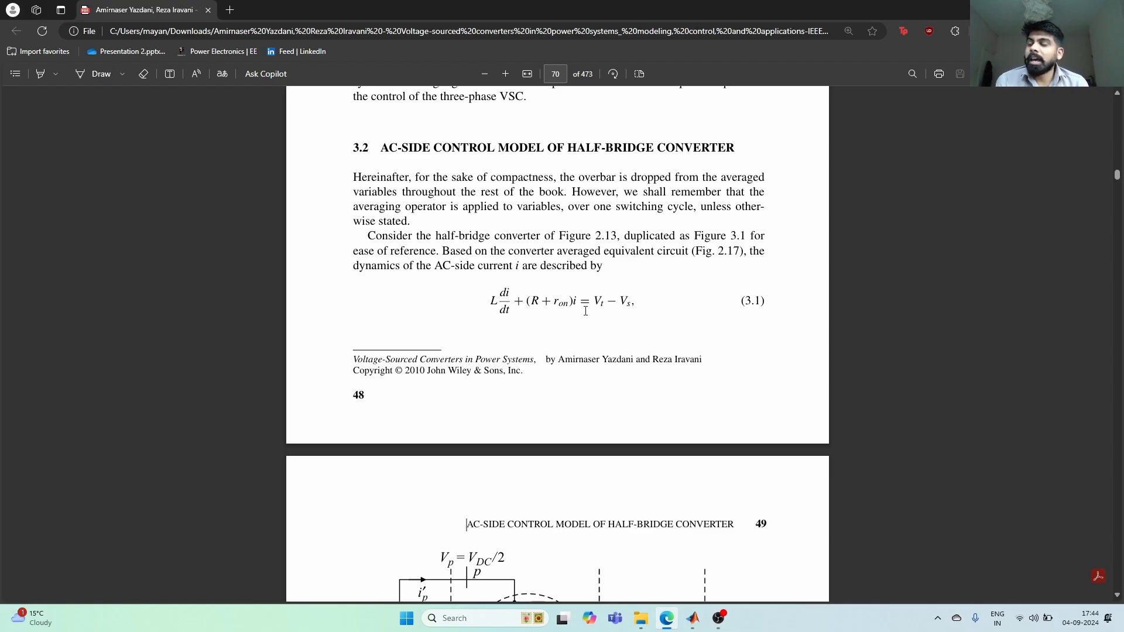
scroll(586, 311, "down", 2)
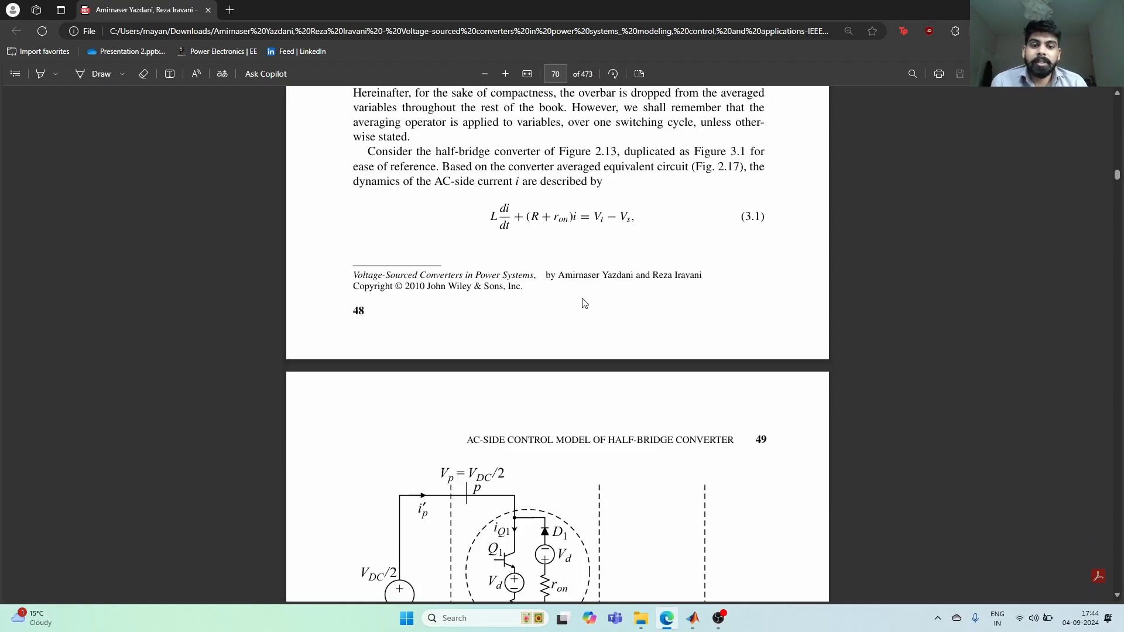
scroll(593, 186, "down", 4)
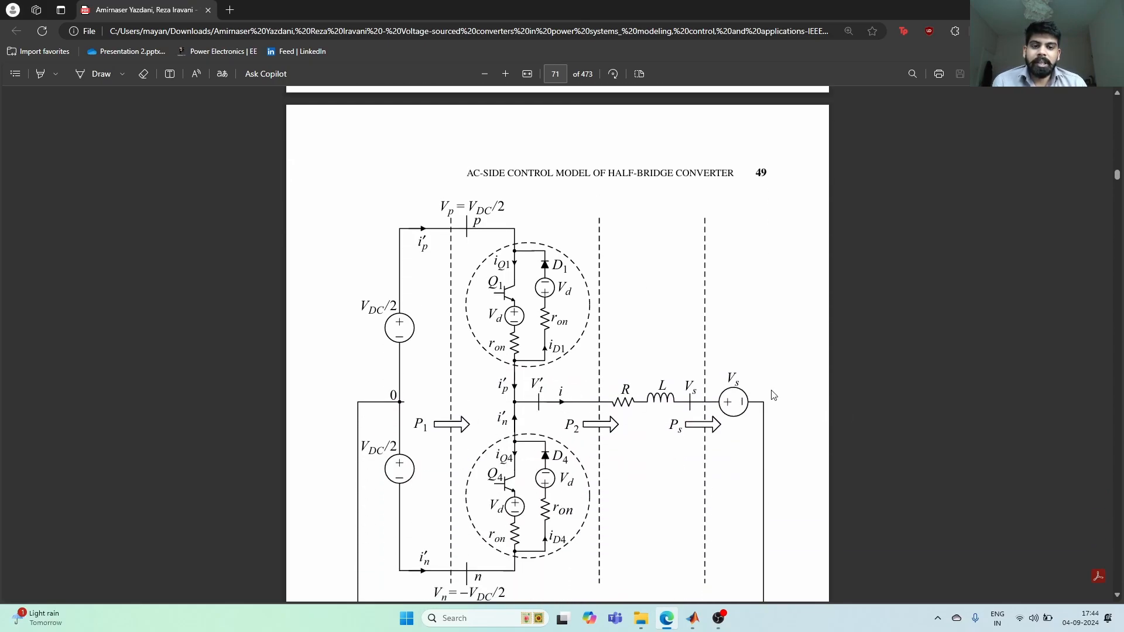
scroll(773, 395, "up", 4)
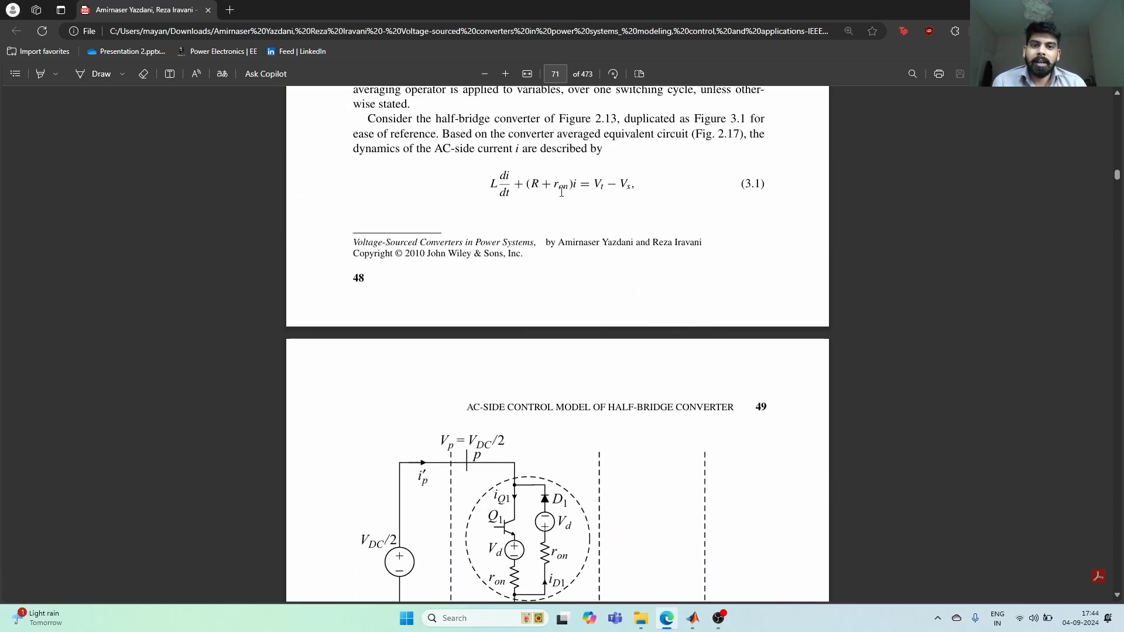
scroll(626, 281, "down", 2)
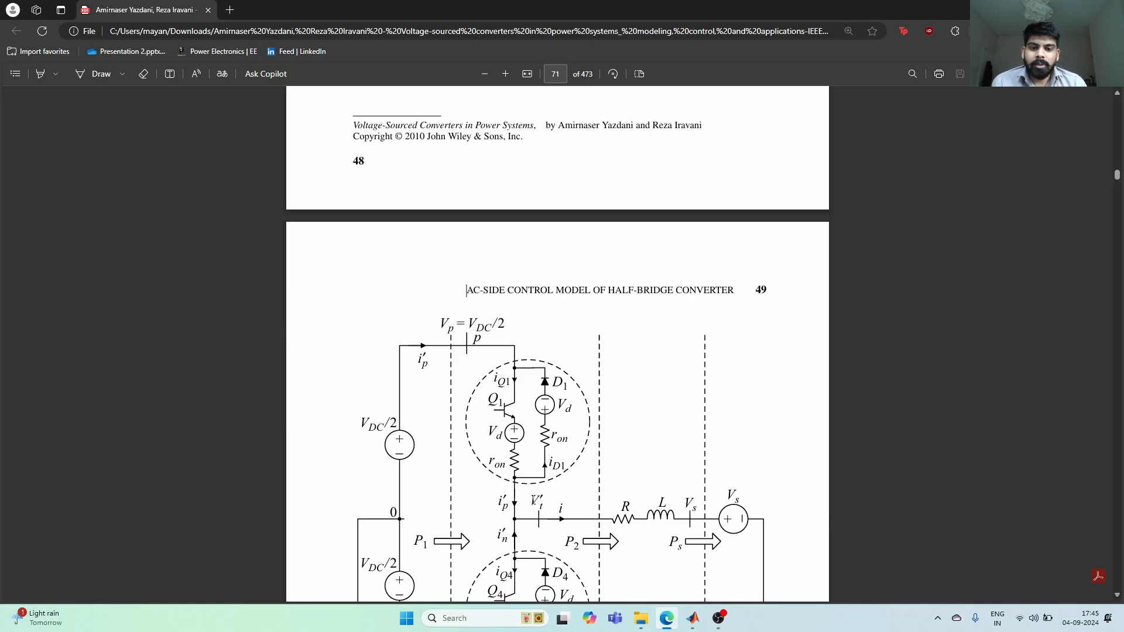
scroll(594, 233, "up", 1)
scroll(594, 233, "up", 3)
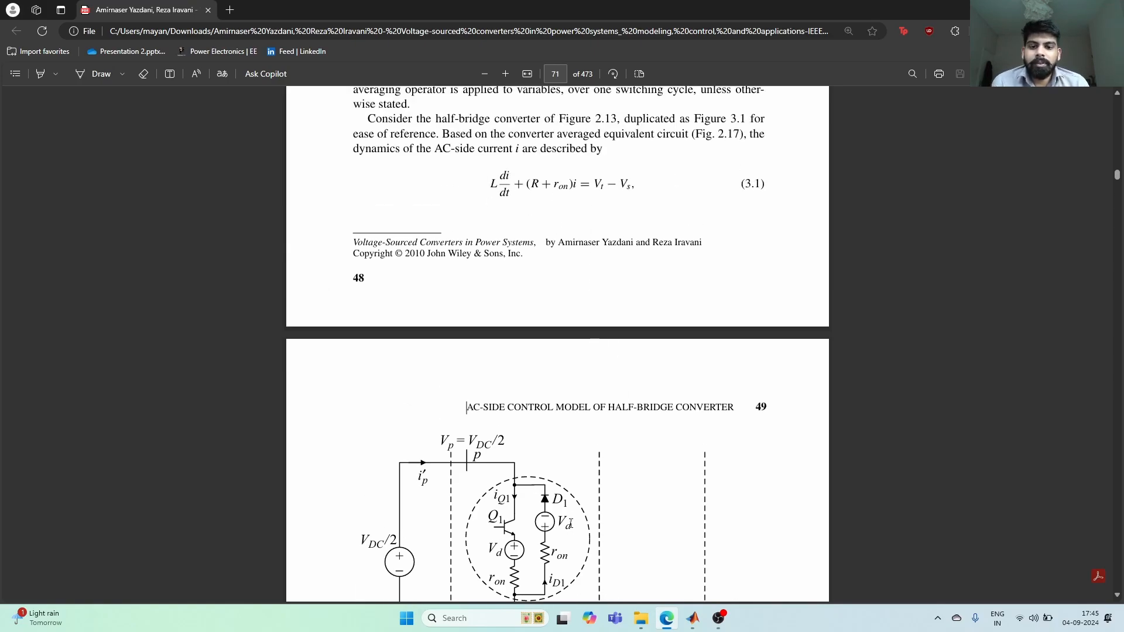
scroll(604, 419, "up", 2)
left_click_drag(491, 237, 631, 252)
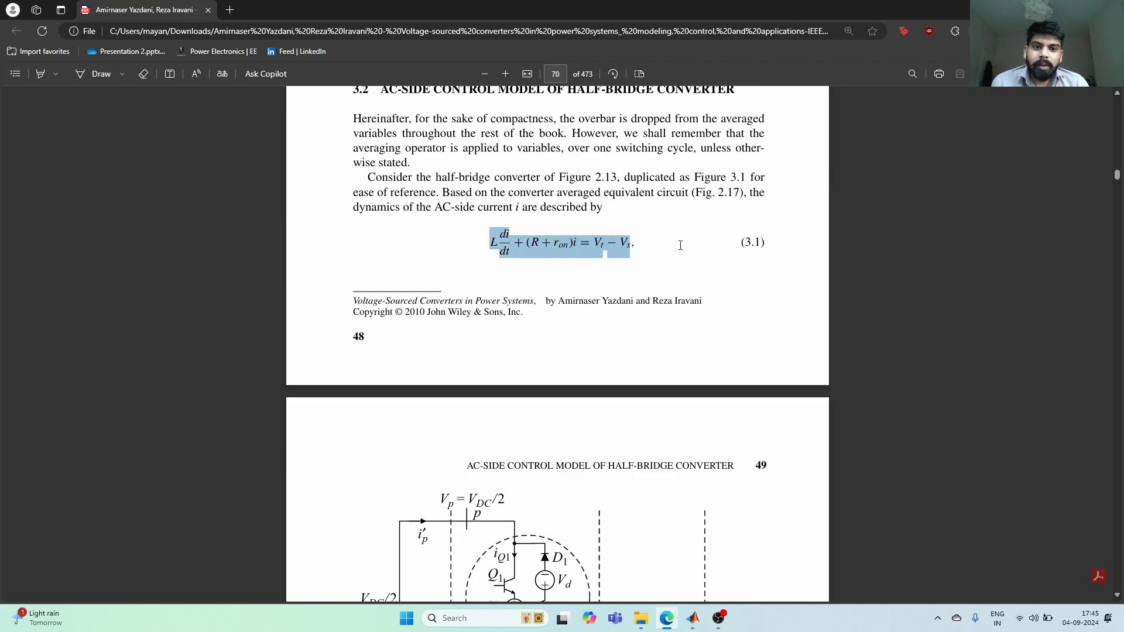
Study the control model in Figure 3.2 and relate the Vt term of equation (3.1) to equation (3.2).
scroll(587, 332, "down", 3)
scroll(586, 332, "down", 20)
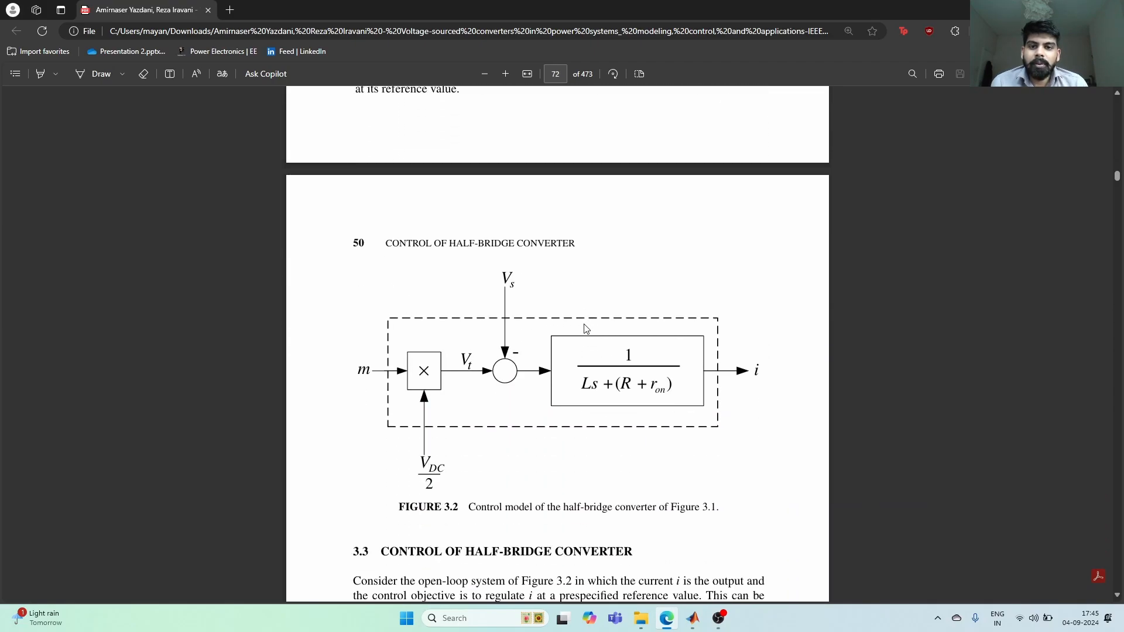
scroll(551, 373, "up", 1)
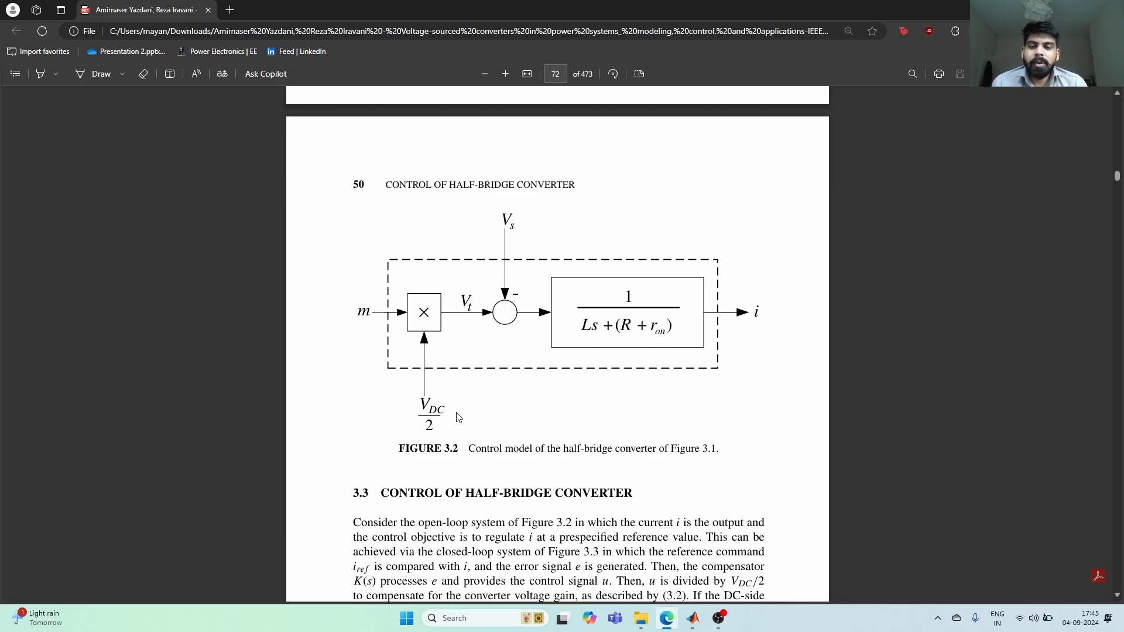
scroll(613, 391, "up", 12)
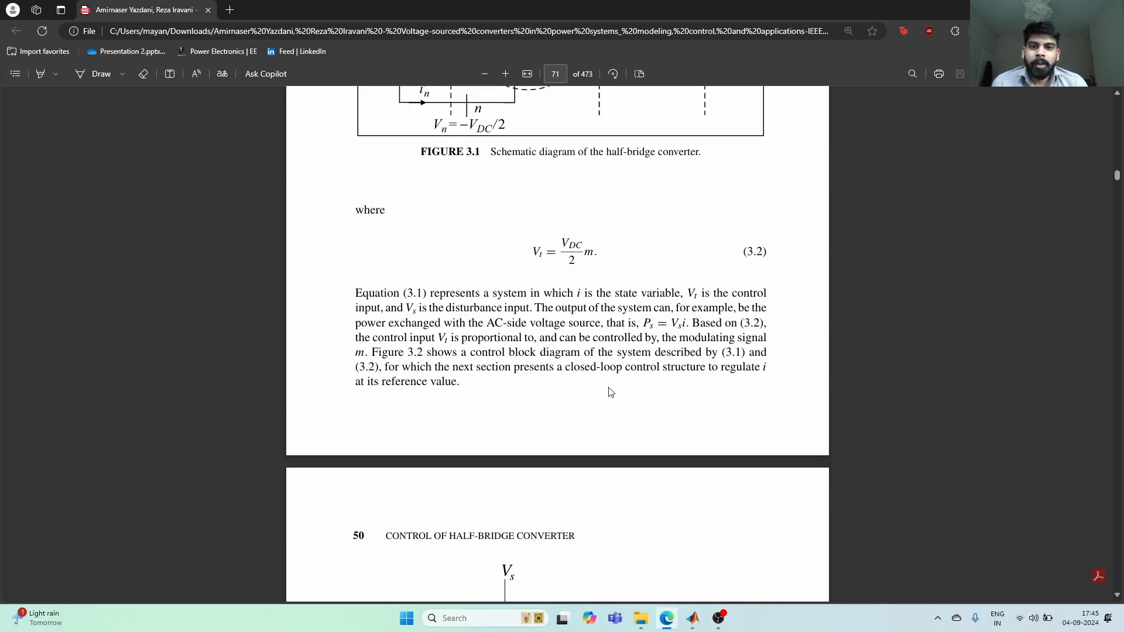
scroll(609, 394, "up", 3)
left_click(601, 307)
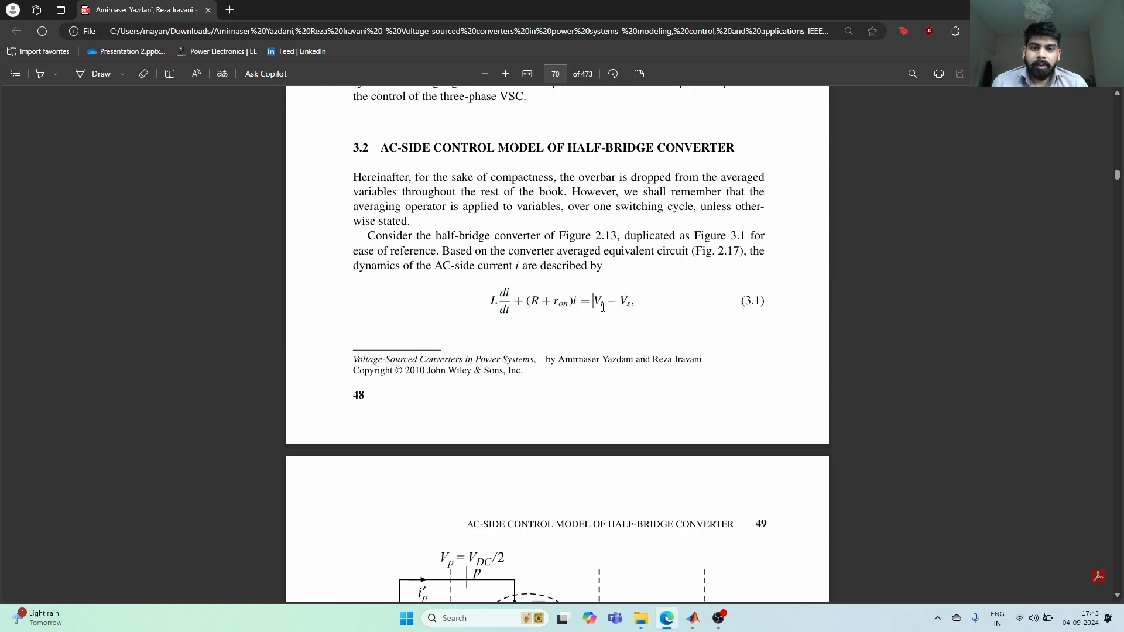
left_click_drag(594, 305, 604, 328)
scroll(605, 327, "down", 12)
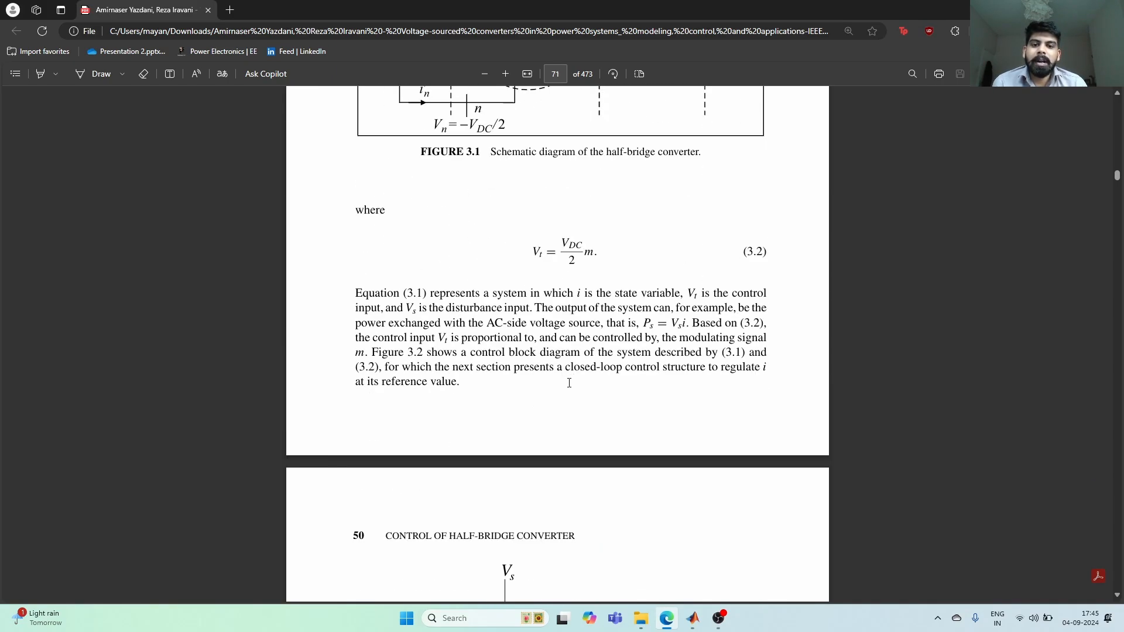
scroll(595, 275, "up", 4)
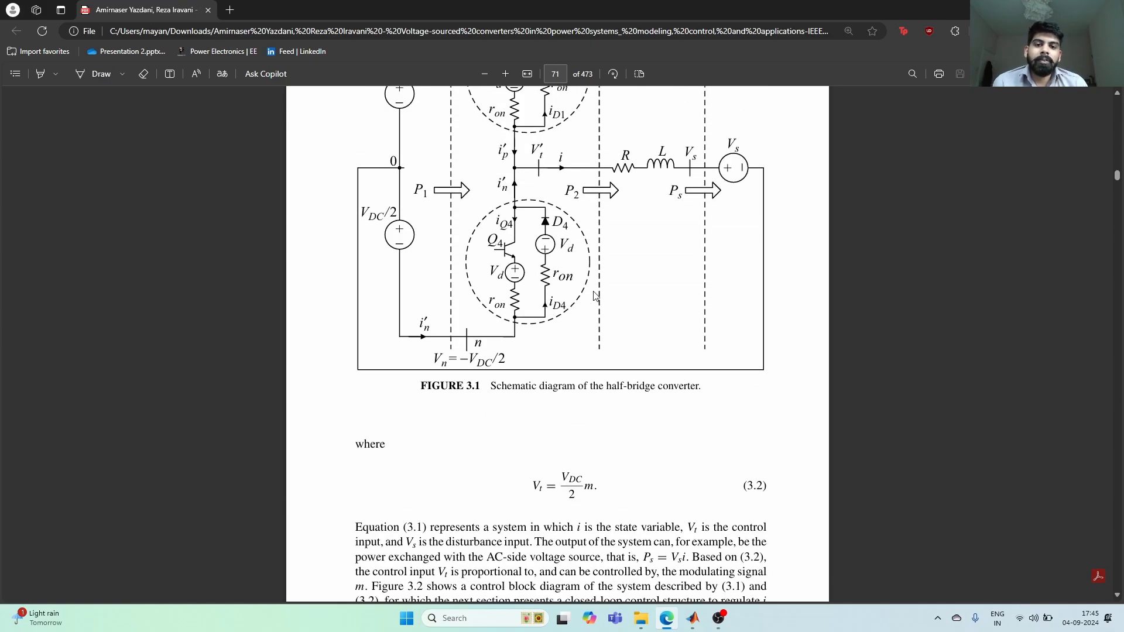
Switch back to the chapter2 model in Simulink and open the main scope's waveforms.
mouse_move(705, 626)
left_click(702, 585)
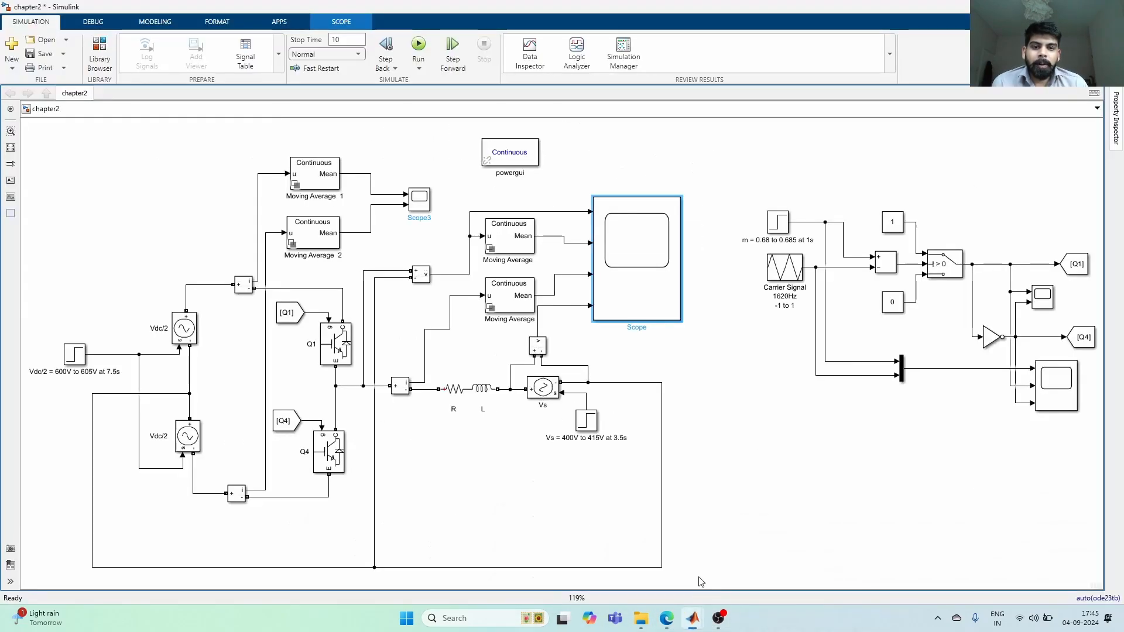
double_click(657, 310)
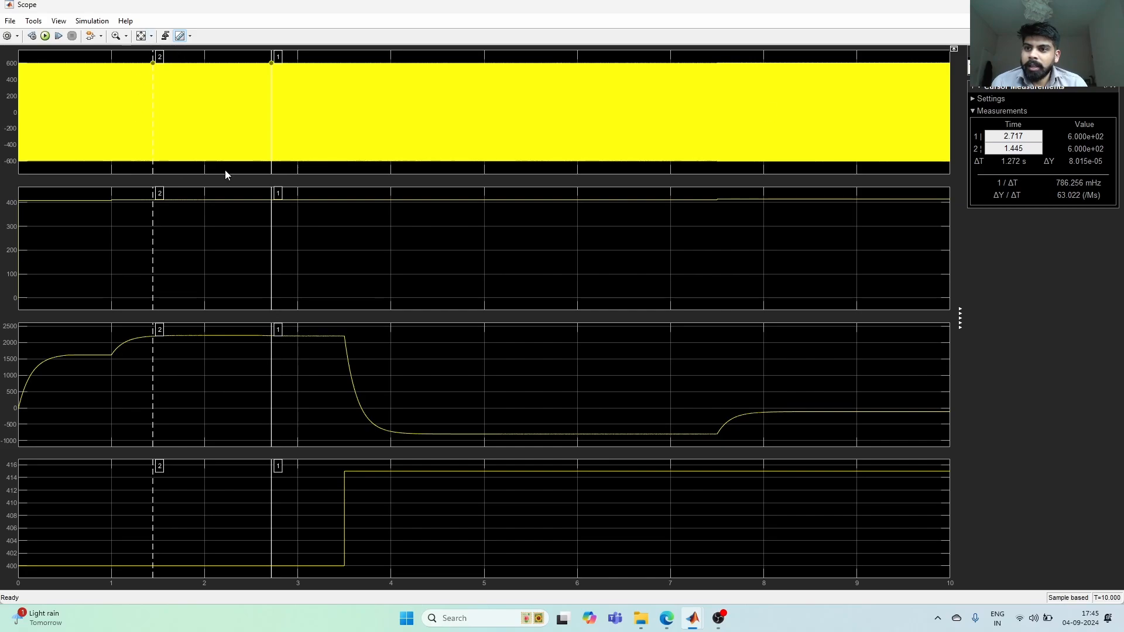
left_click(1058, 5)
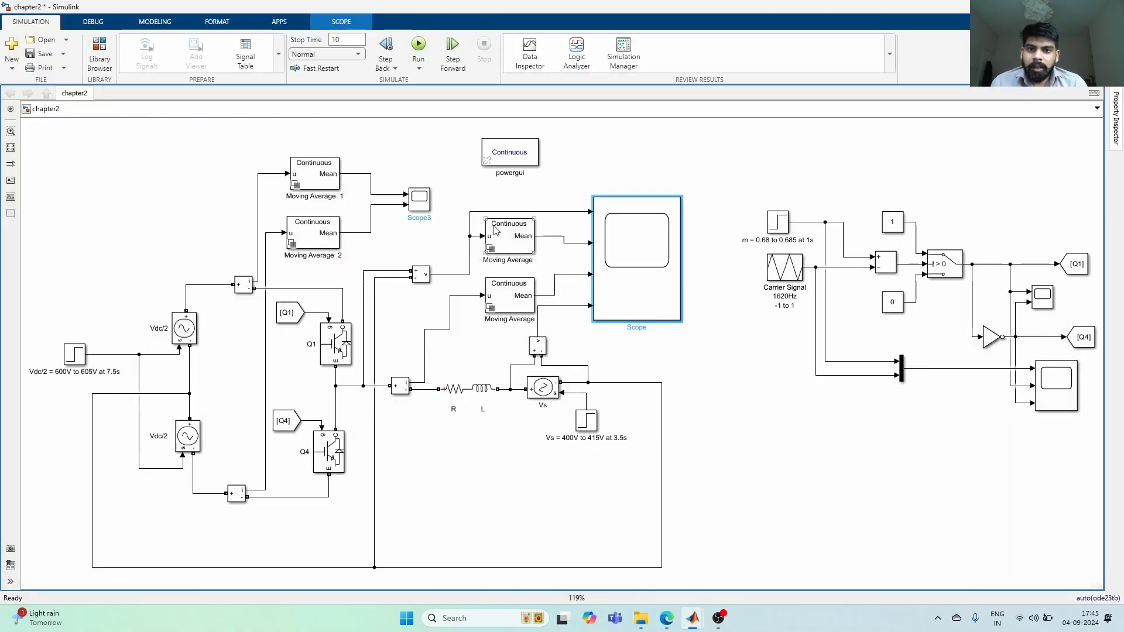
double_click(637, 244)
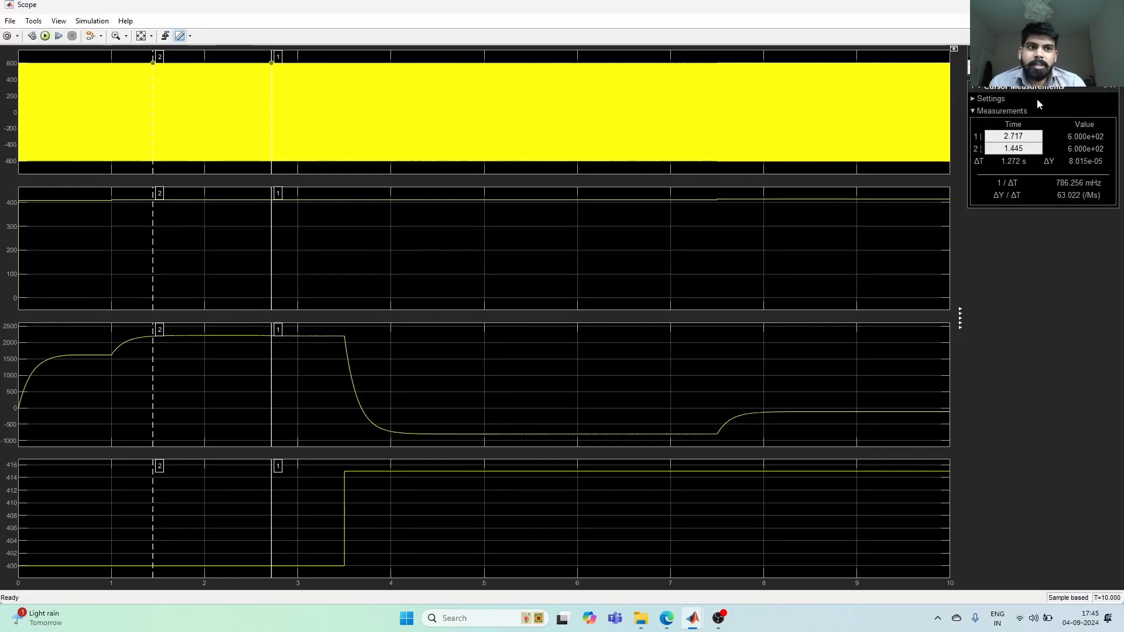
Zoom in on the averaged terminal voltage in the scope's second plot around the change at 1 s.
left_click(115, 36)
left_click_drag(102, 214, 183, 189)
left_click_drag(103, 278, 164, 211)
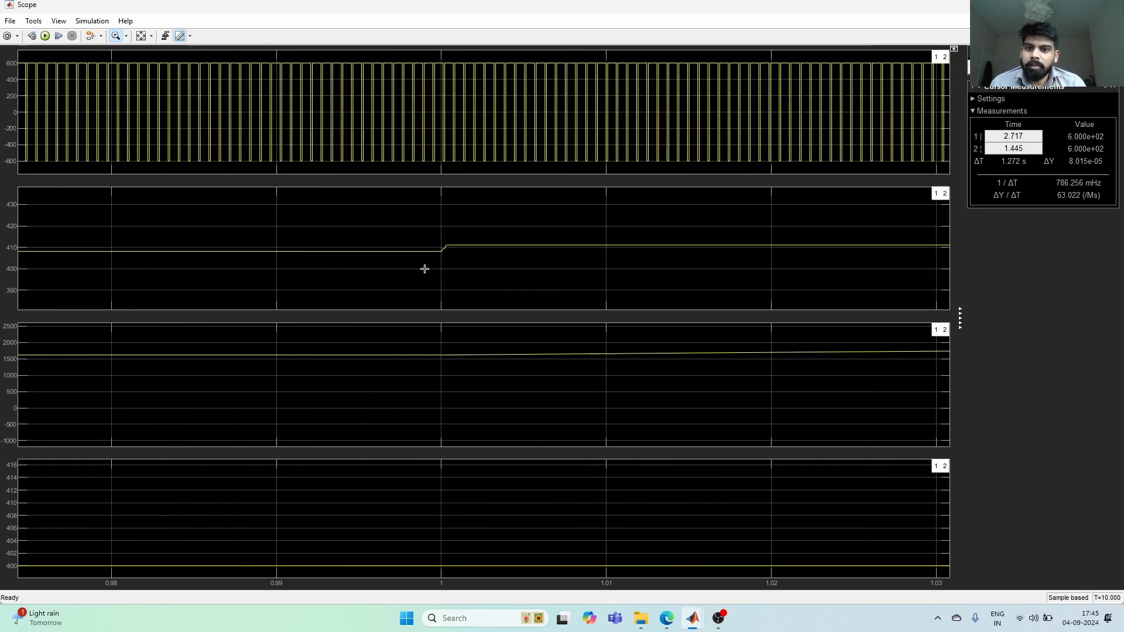
left_click_drag(426, 269, 565, 208)
left_click_drag(88, 297, 264, 226)
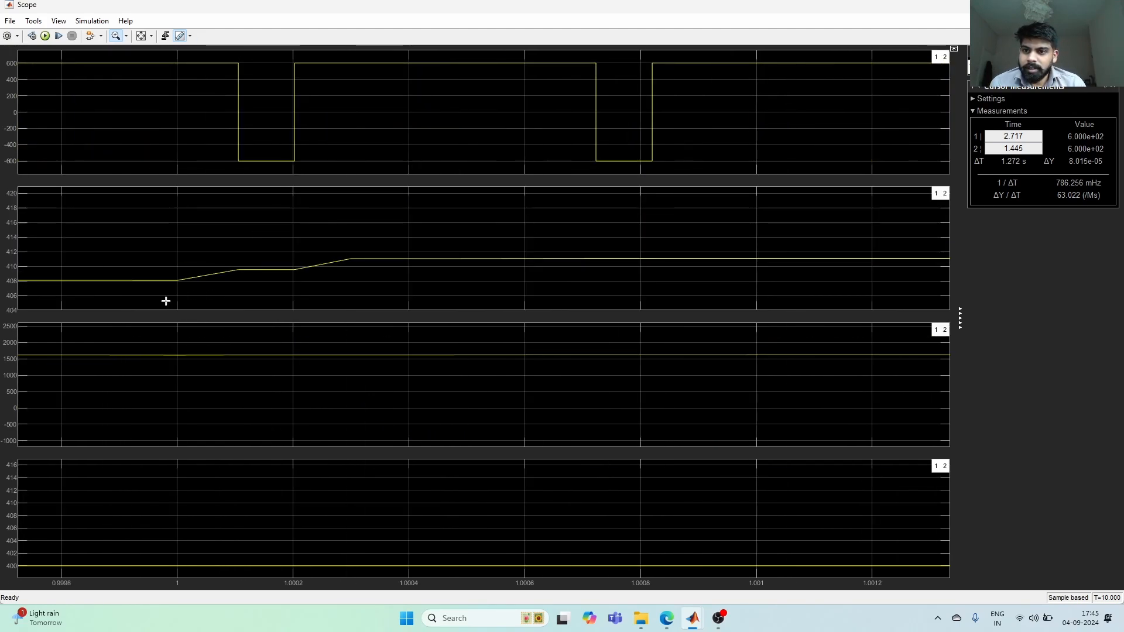
left_click_drag(153, 296, 434, 237)
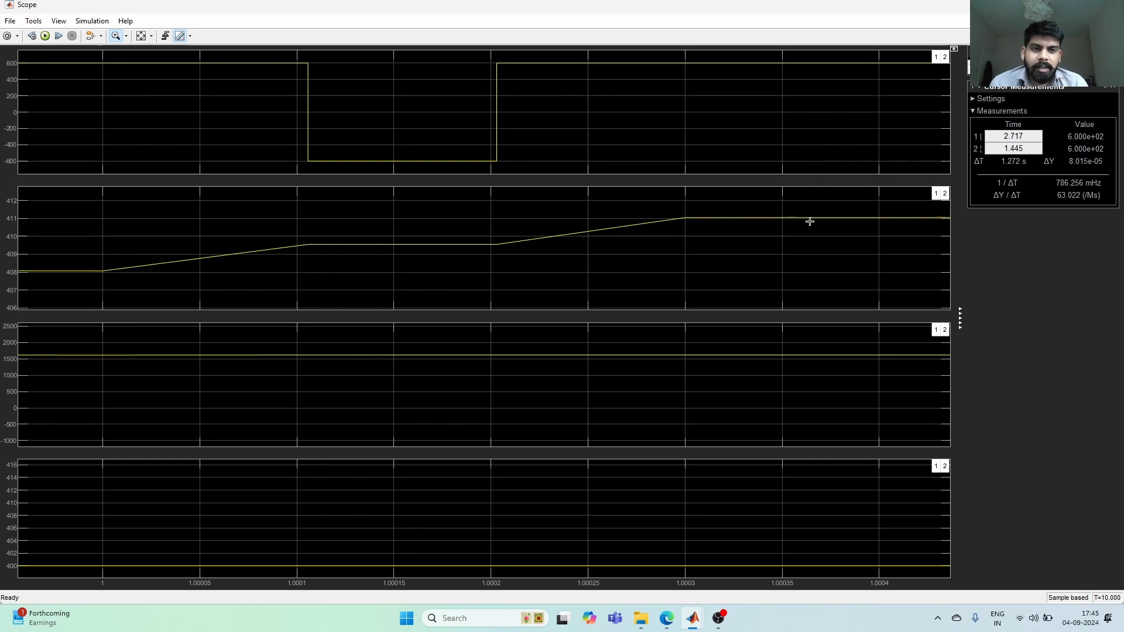
Open the Windows Calculator and place it over the scope's waveforms.
left_click(454, 618)
type("csl")
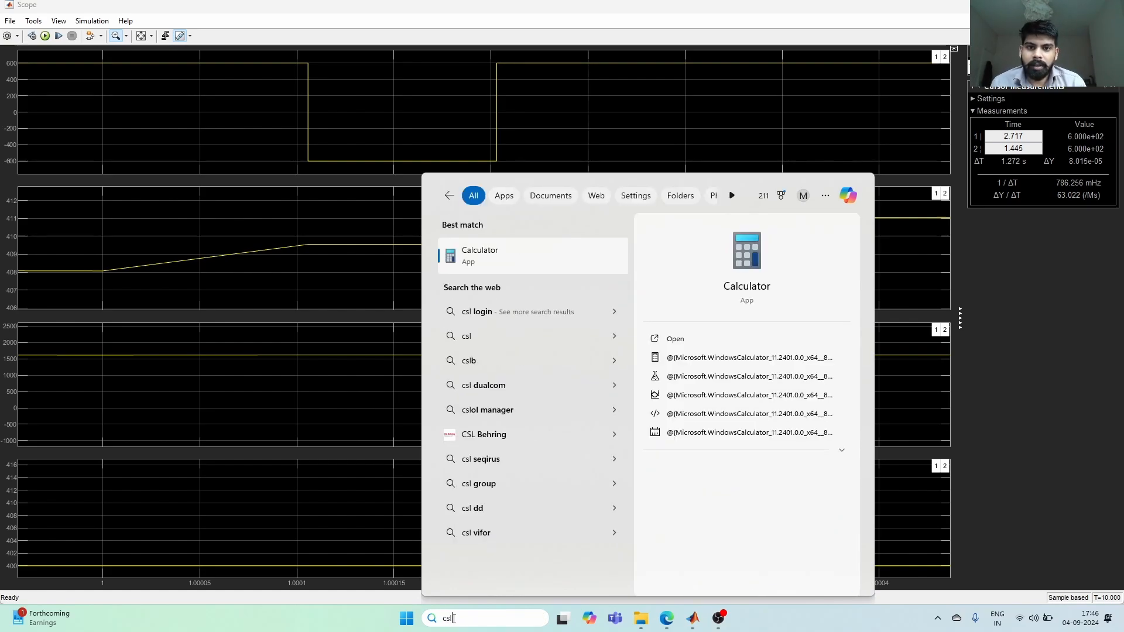
key("Return")
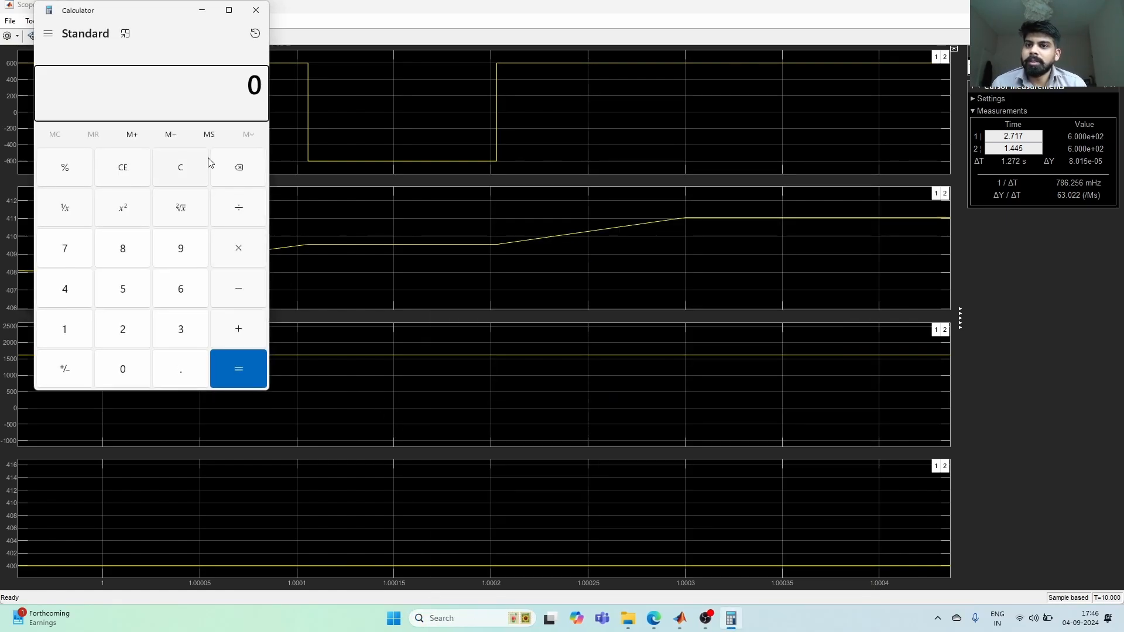
left_click_drag(173, 16, 295, 137)
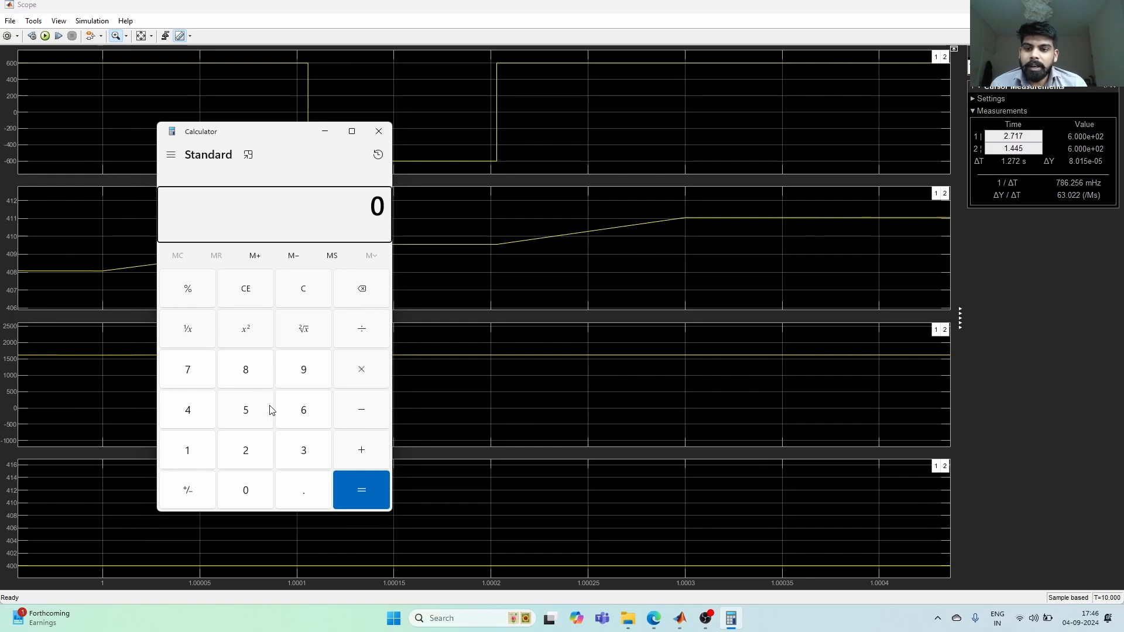
Calculate the expected terminal voltage as 600 × 0.685 in Calculator and close it.
left_click(299, 413)
left_click(268, 473)
left_click(272, 475)
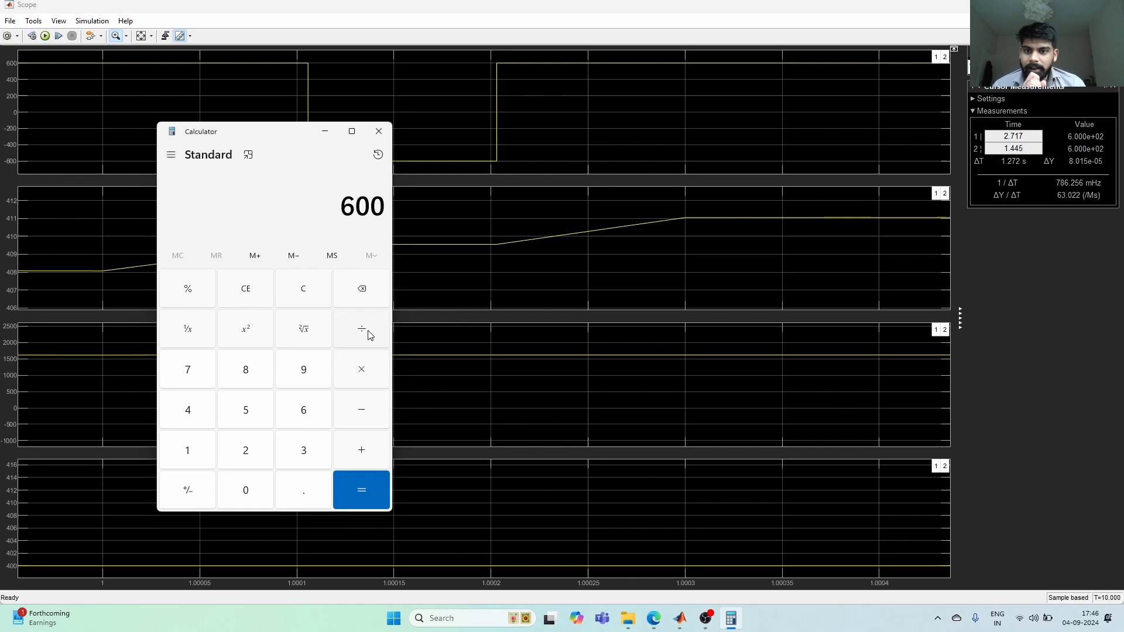
left_click(369, 375)
left_click(252, 491)
left_click(279, 493)
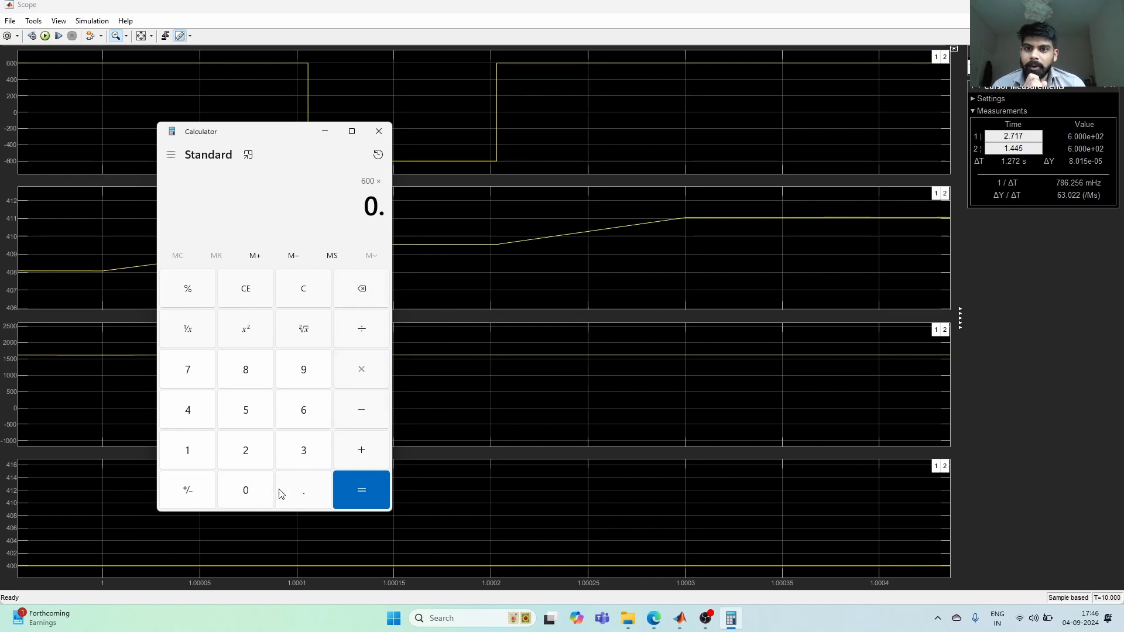
left_click(301, 412)
left_click(254, 385)
left_click(247, 411)
left_click(343, 495)
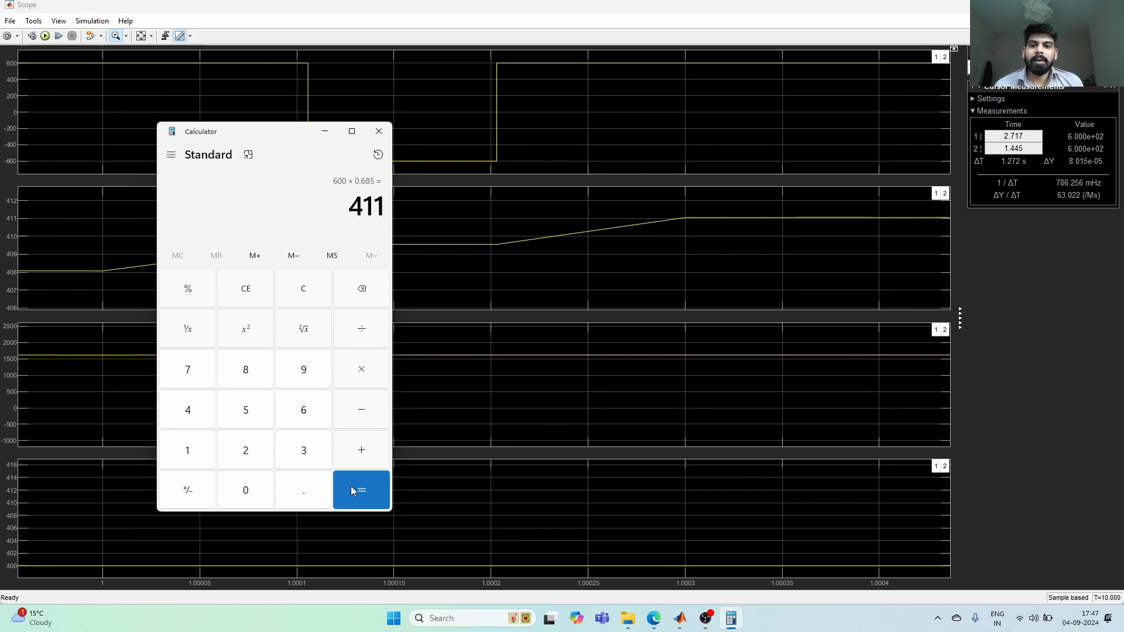
left_click(379, 132)
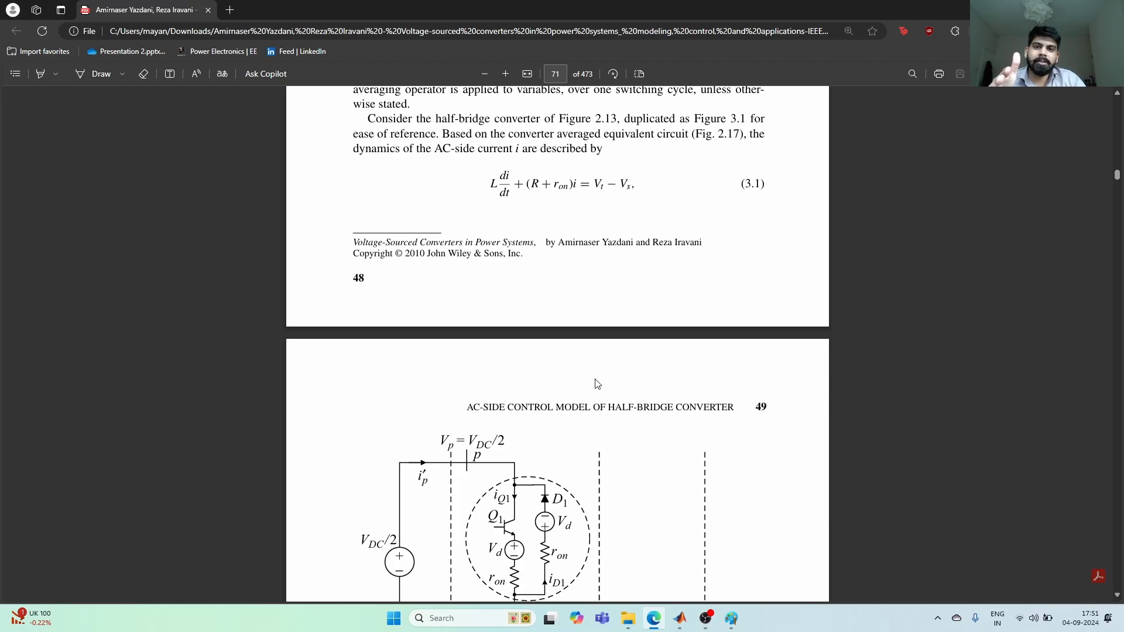
Review the textbook's equation (3.1) against the half-bridge schematic in Figure 3.1 and the control model in Figure 3.2.
scroll(599, 381, "up", 2)
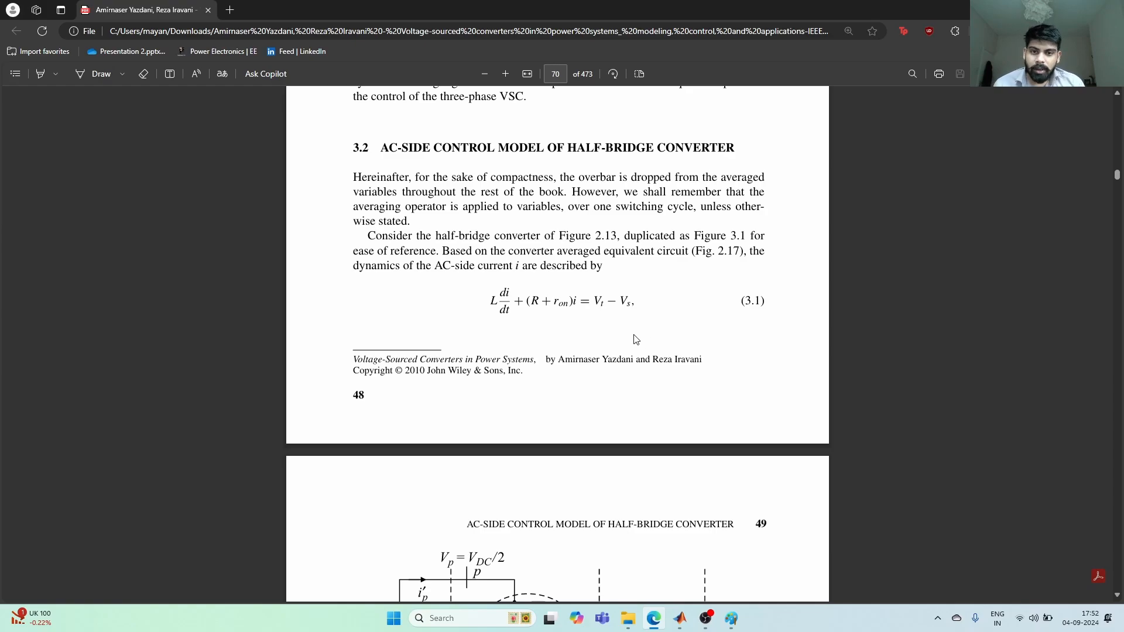
scroll(634, 344, "down", 1)
scroll(552, 331, "down", 5)
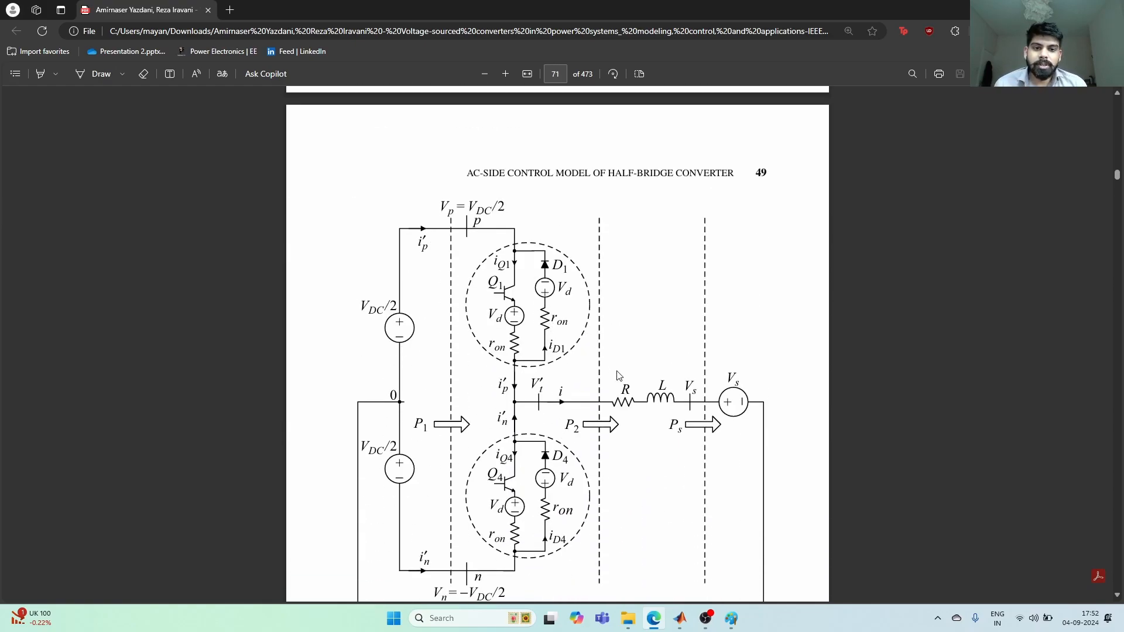
scroll(603, 307, "up", 3)
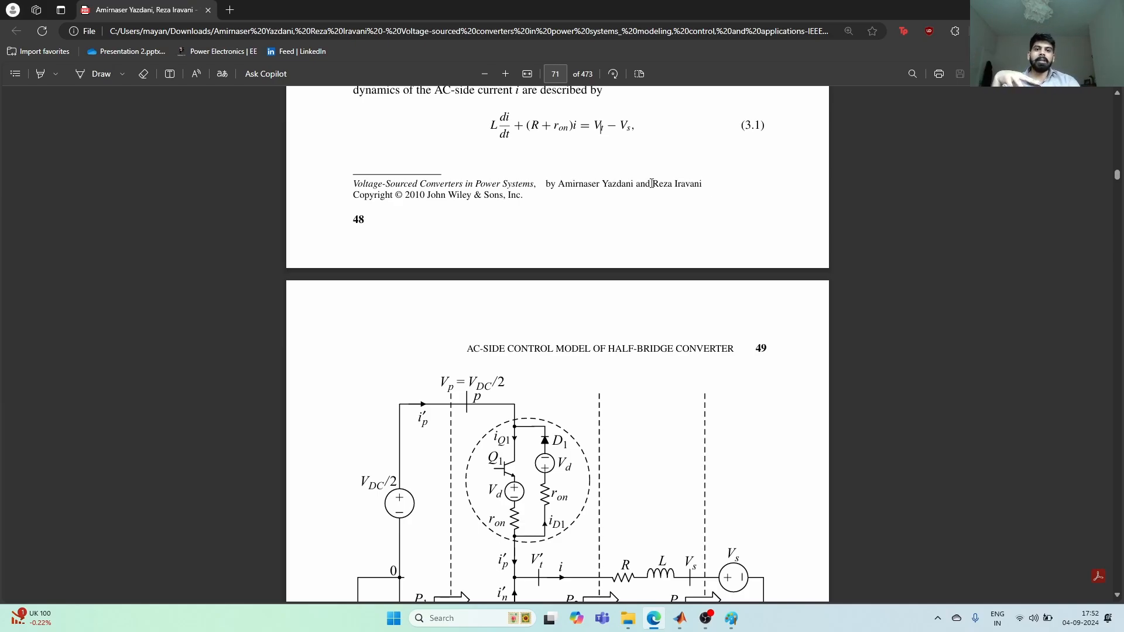
scroll(652, 185, "down", 1)
scroll(652, 184, "down", 9)
scroll(621, 252, "down", 5)
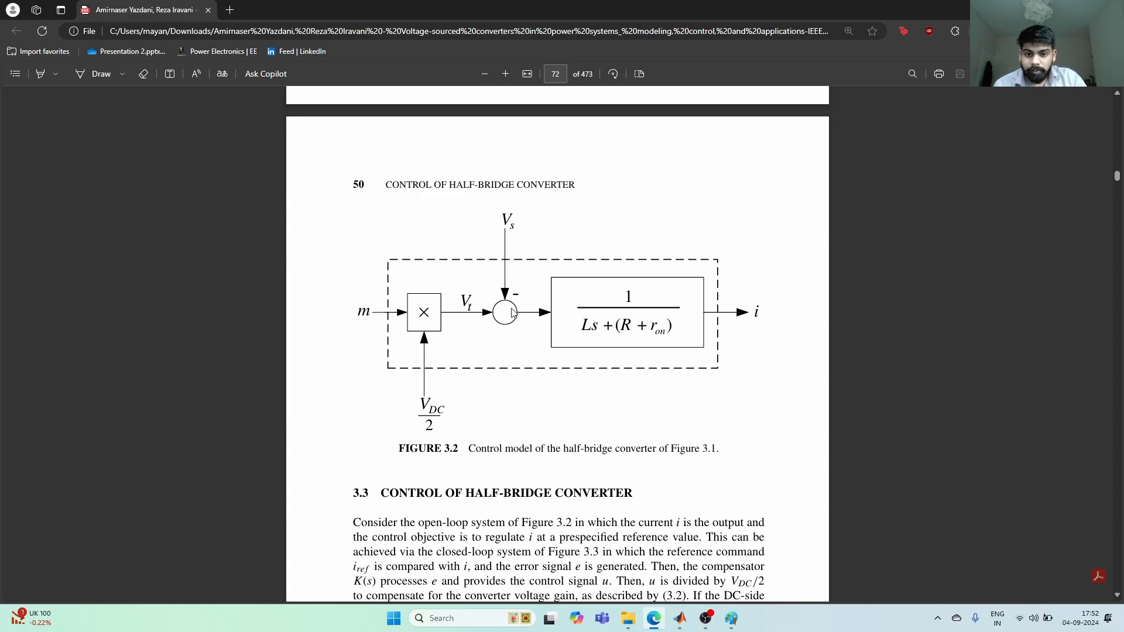
Read section 3.3 and study the closed-loop control block diagram in Figure 3.3.
scroll(582, 398, "down", 5)
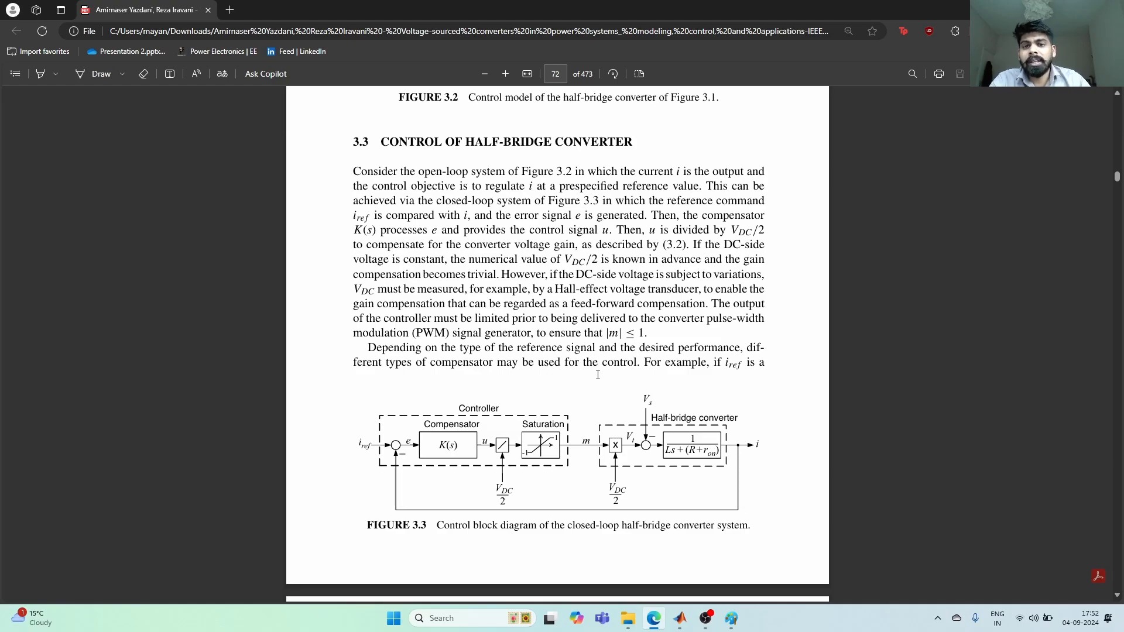
scroll(598, 375, "down", 2)
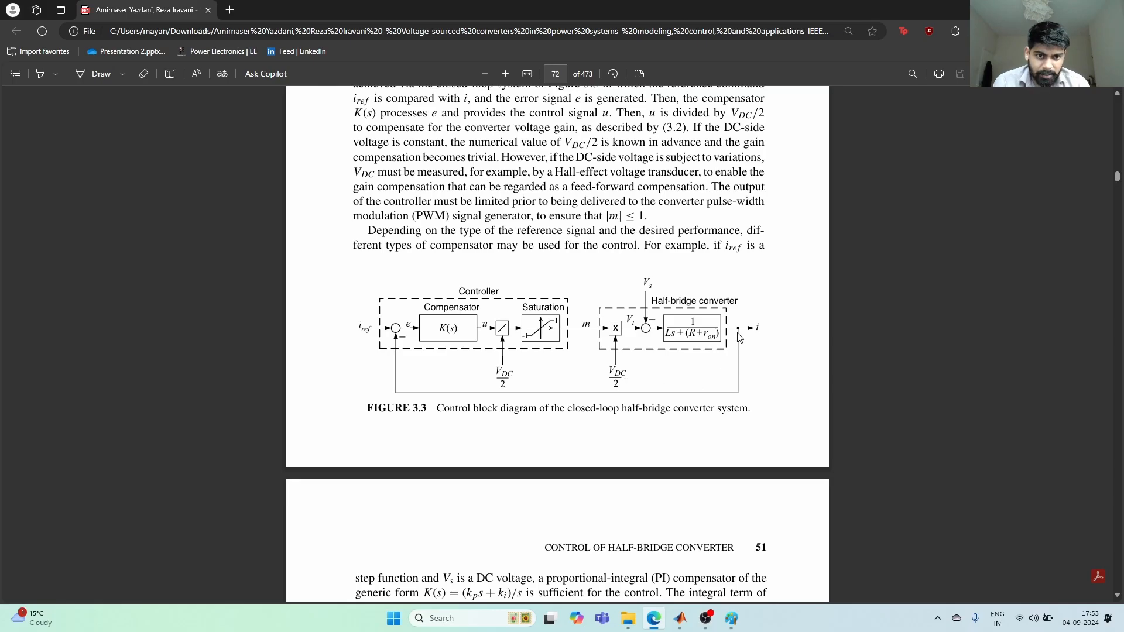
scroll(597, 324, "up", 11)
scroll(579, 520, "down", 14)
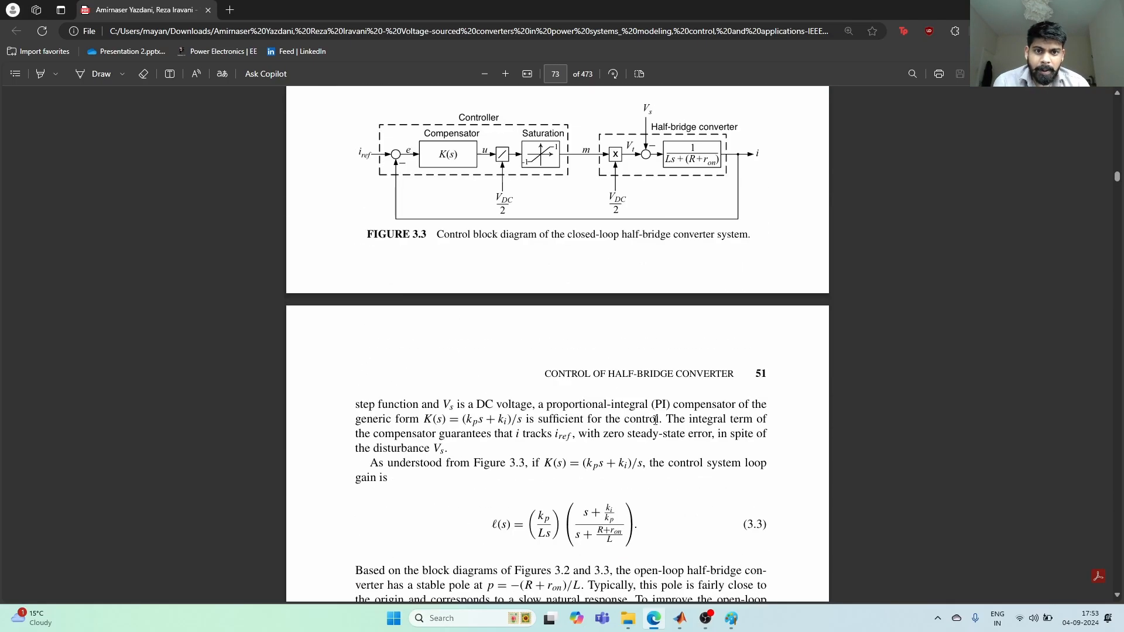
scroll(588, 346, "up", 3)
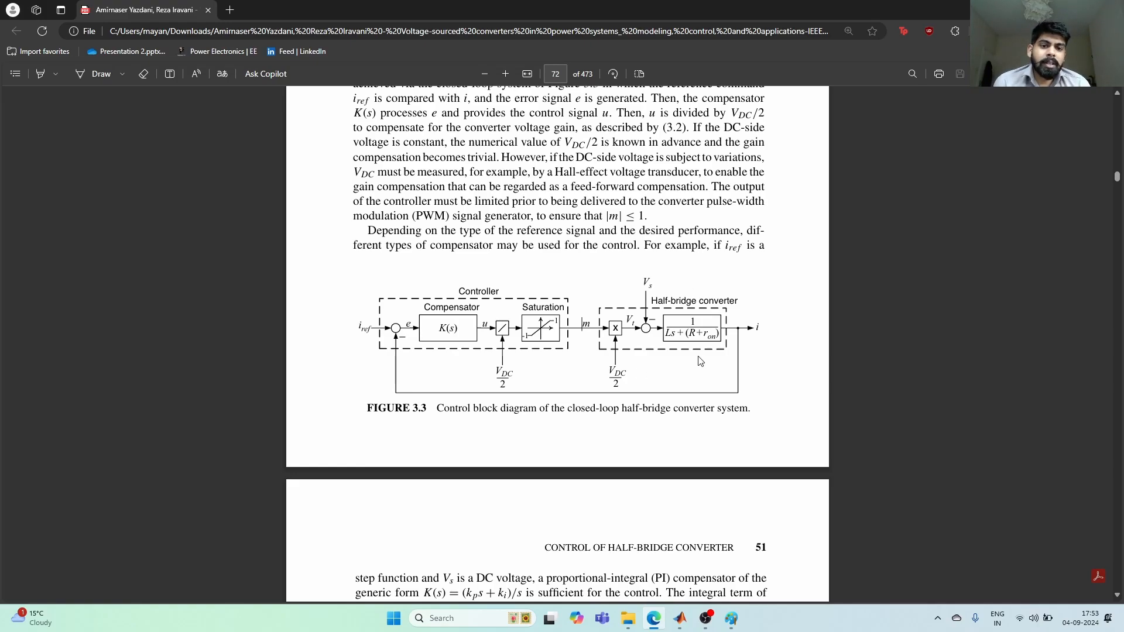
Compare the modulating signal m in Figure 3.3 with the m step input of the chapter2 Simulink model.
key("alt+Tab")
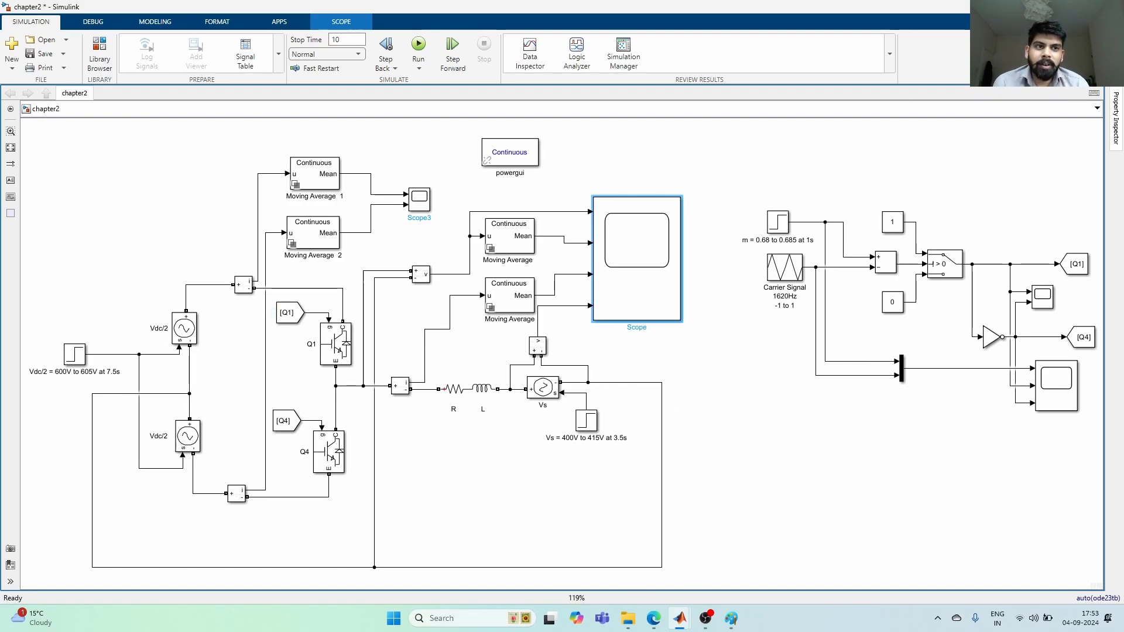
key("alt+Tab")
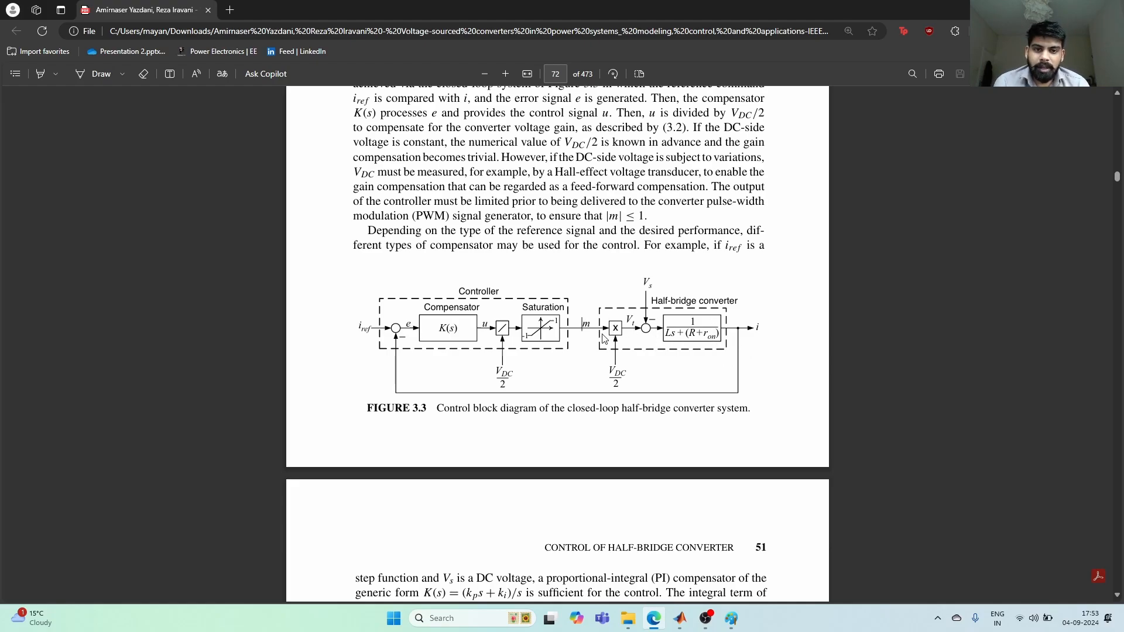
mouse_move(680, 618)
left_click(705, 587)
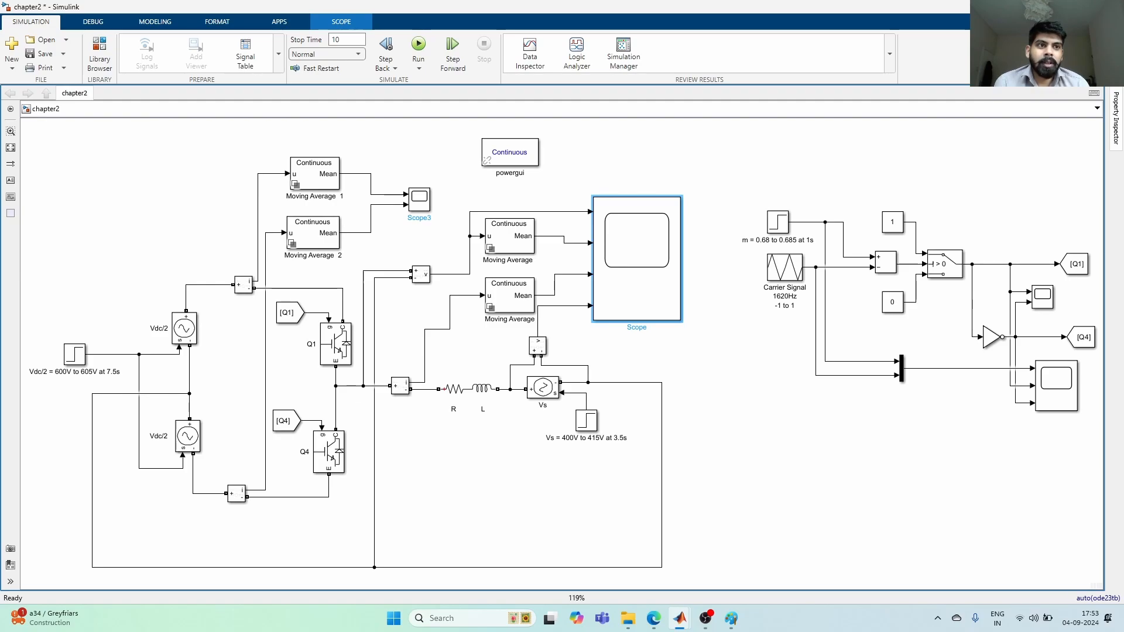
key("alt+Tab")
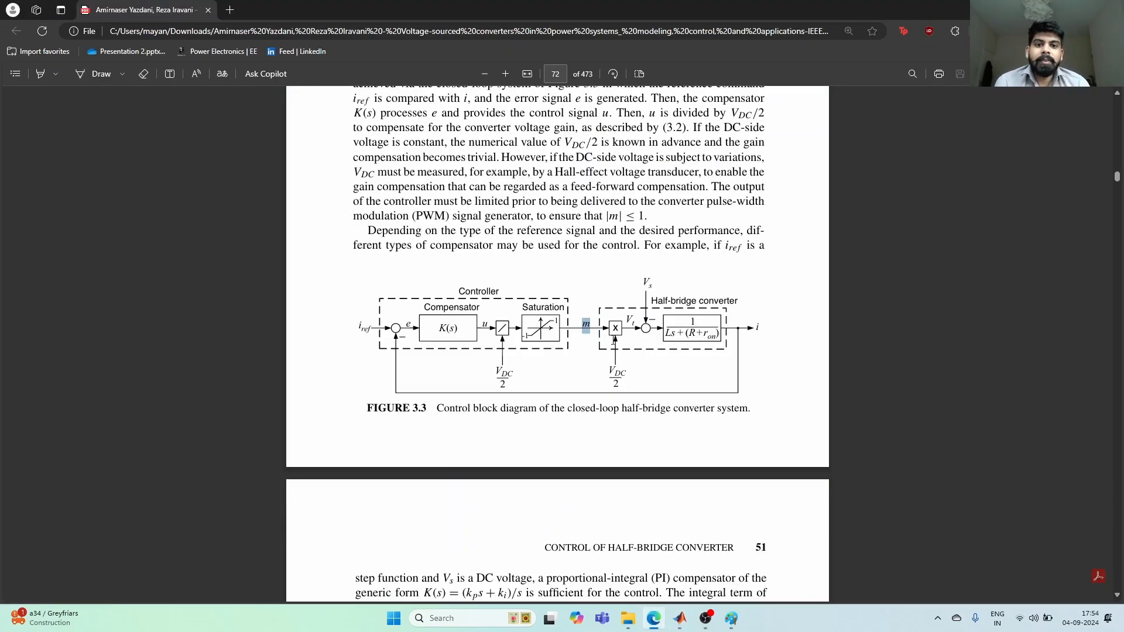
double_click(588, 328)
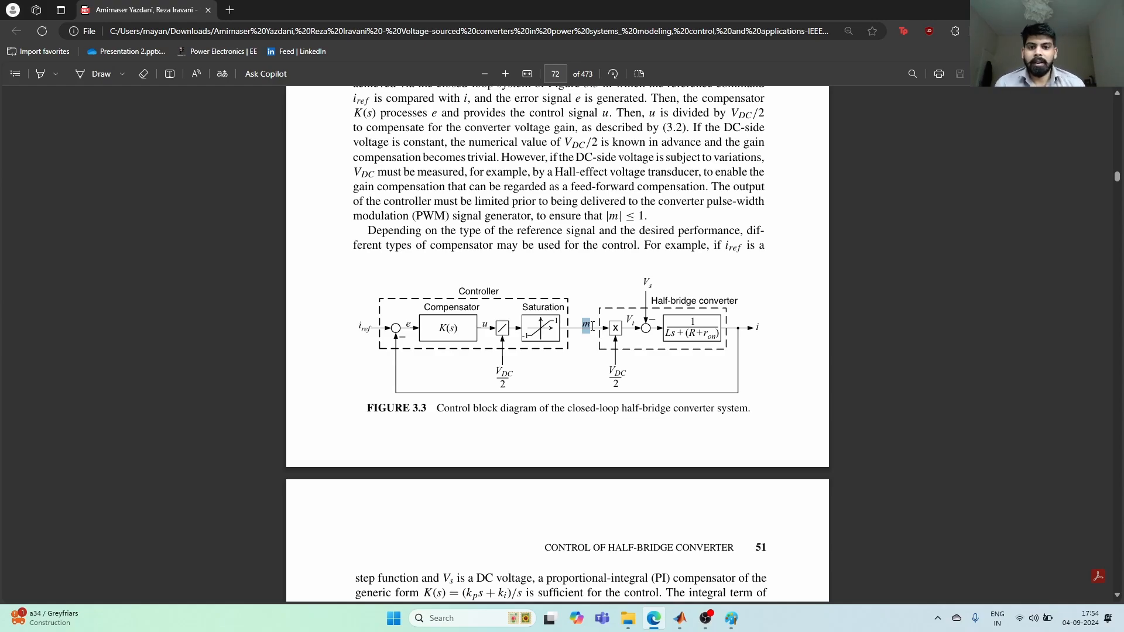
Read about the PI compensator, loop gain (3.3) and closed-loop transfer function (3.4), continuing to Example 3.1.
scroll(562, 406, "down", 4)
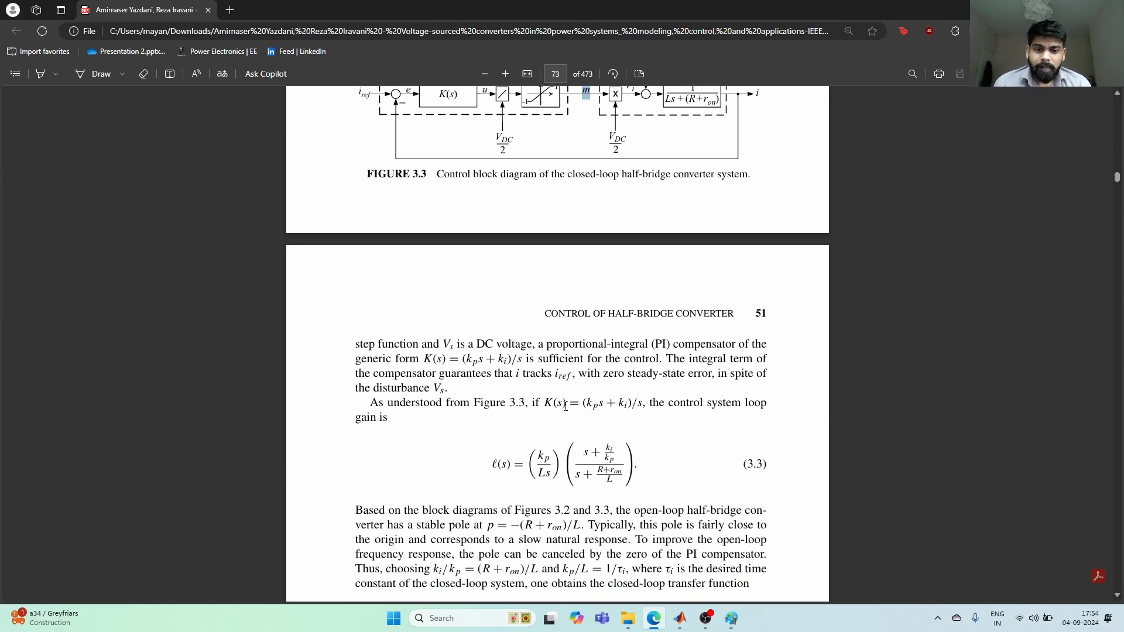
scroll(563, 399, "up", 3)
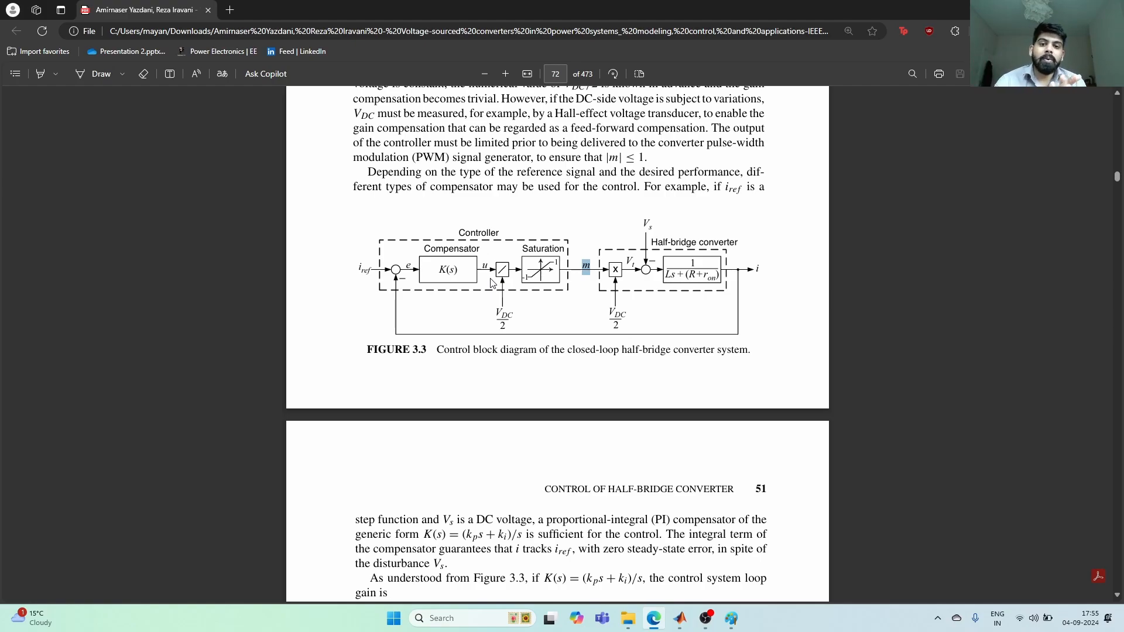
scroll(441, 271, "down", 3)
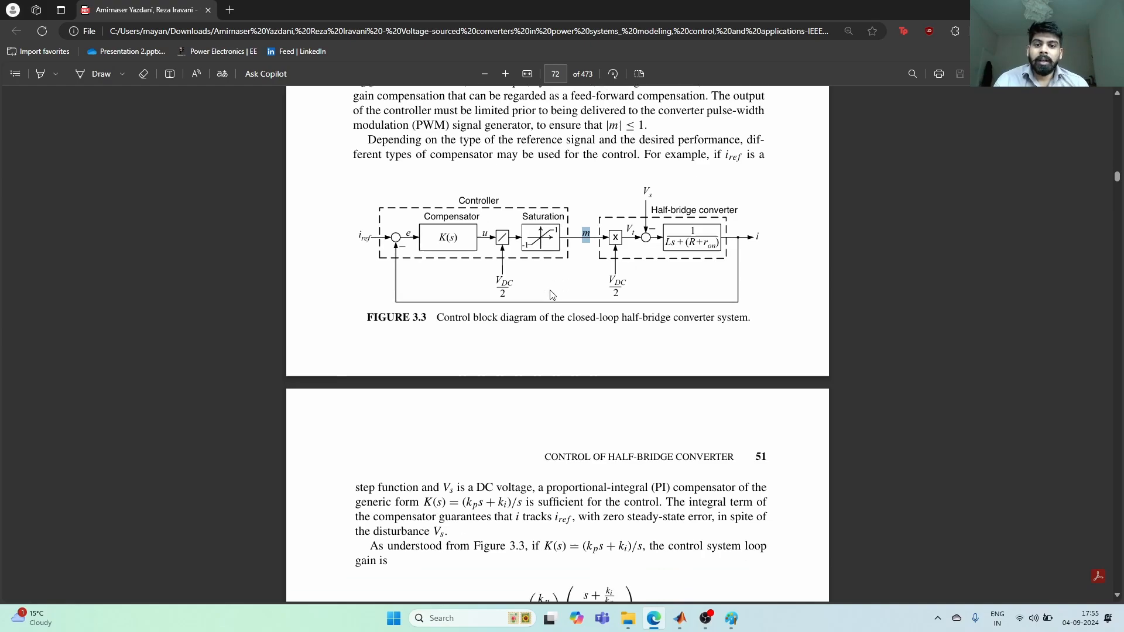
scroll(549, 298, "down", 6)
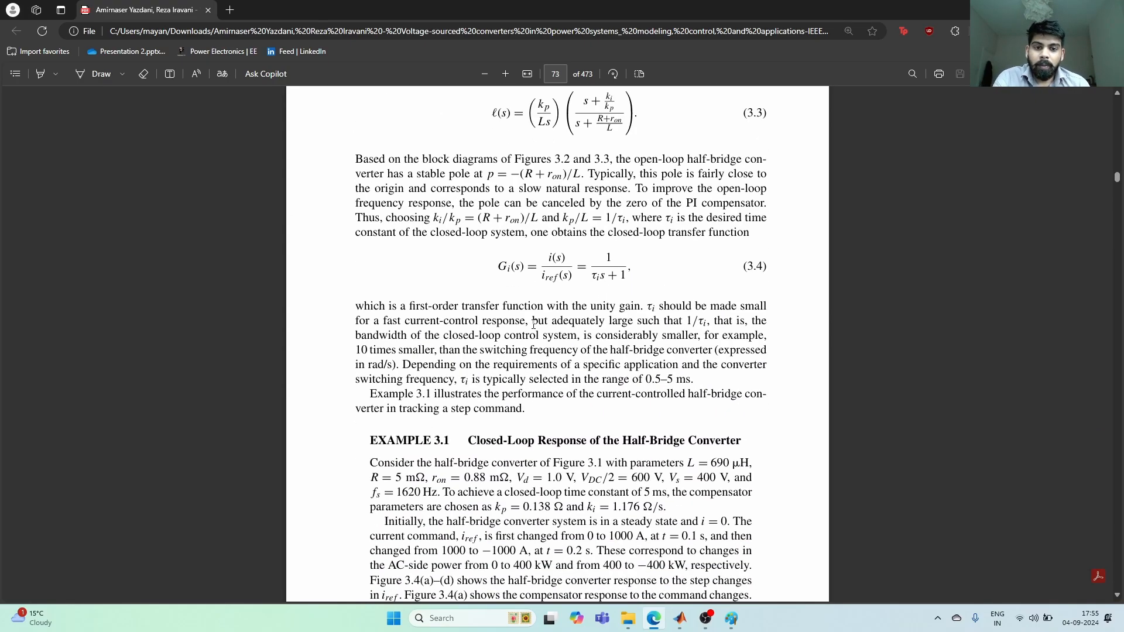
scroll(544, 325, "down", 4)
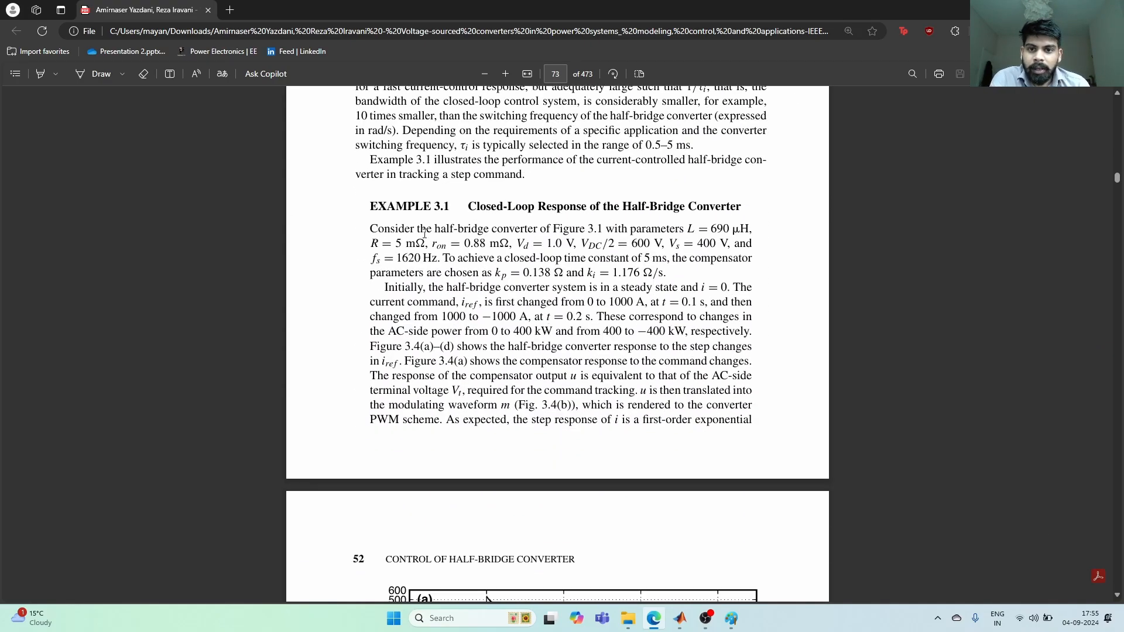
Read Example 3.1's converter and compensator parameters, marking its first paragraph while reading, and glance at the response plots on page 52.
left_click_drag(370, 229, 699, 289)
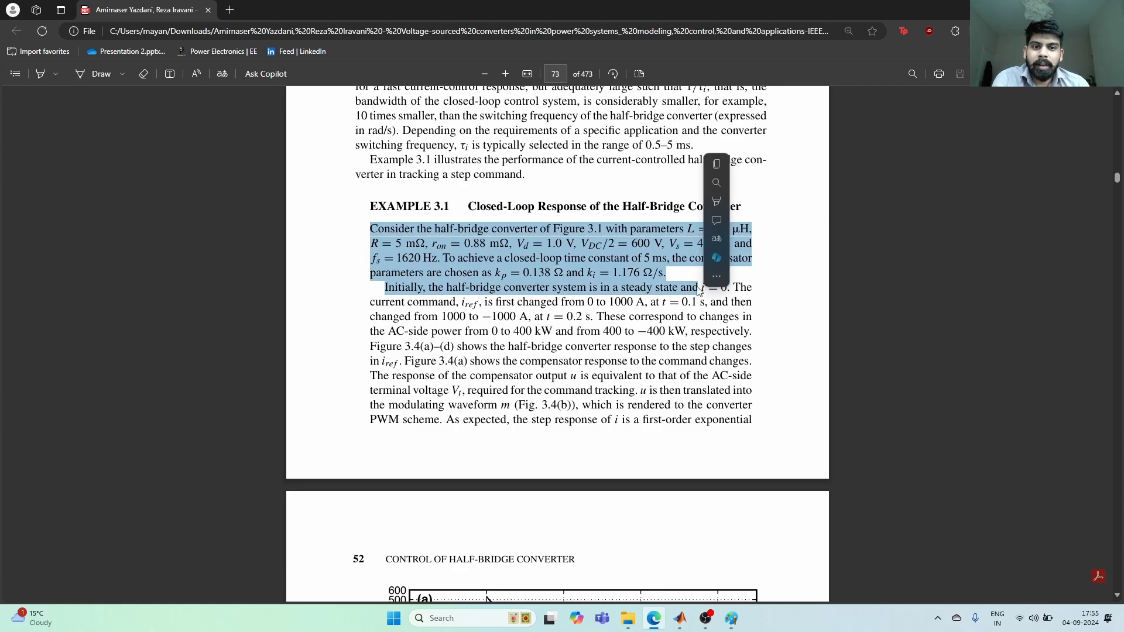
scroll(701, 316, "down", 5)
scroll(644, 323, "up", 8)
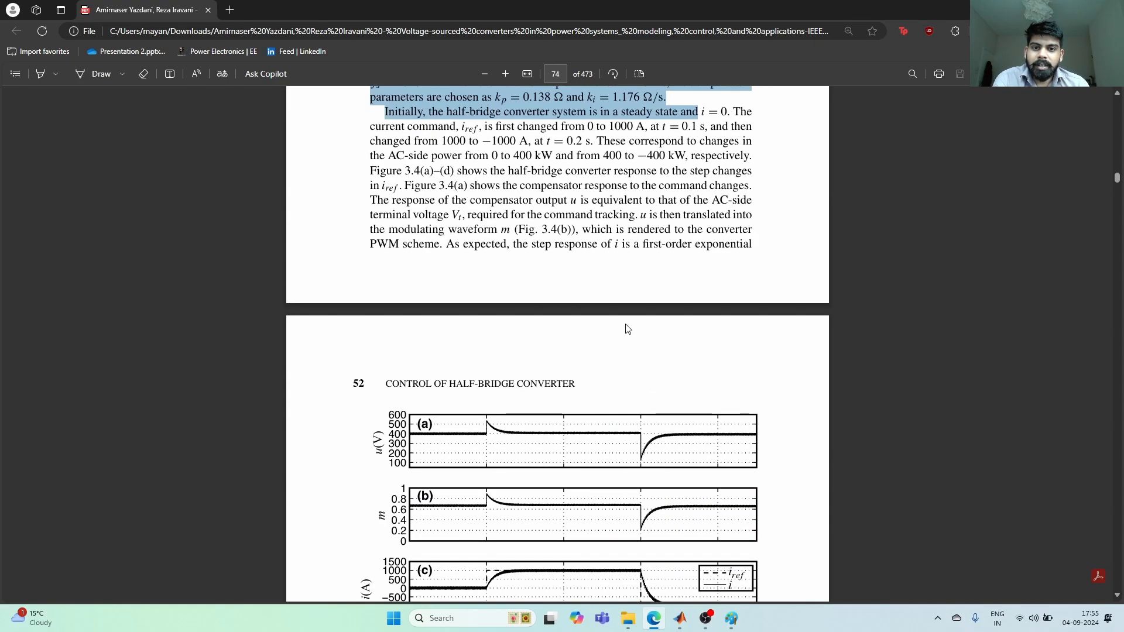
left_click_drag(370, 287, 678, 347)
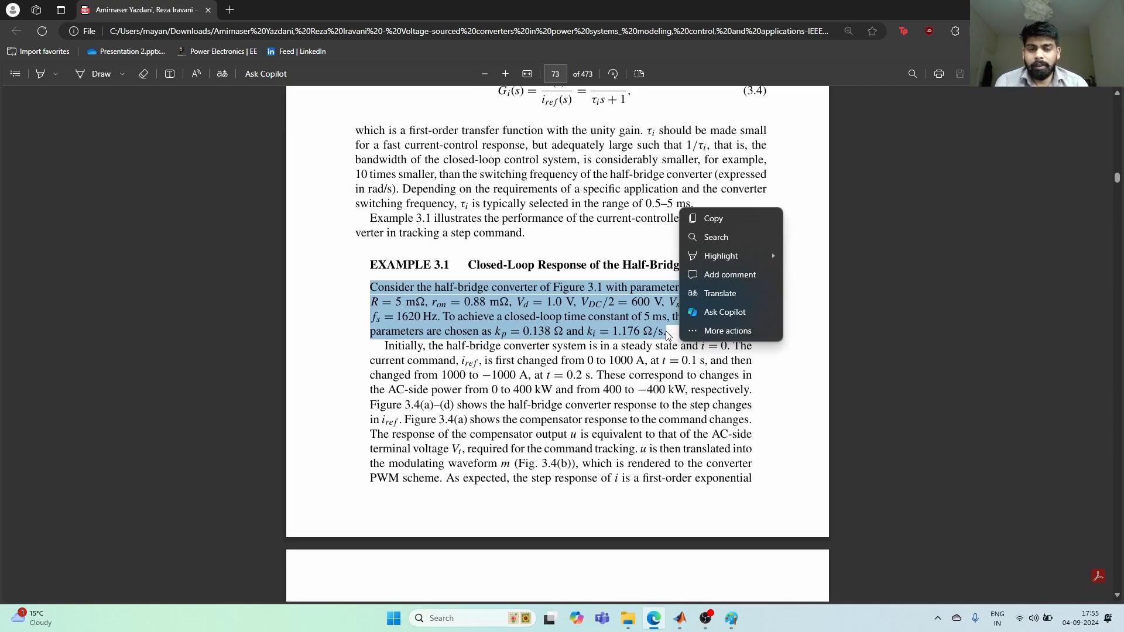
left_click(668, 333)
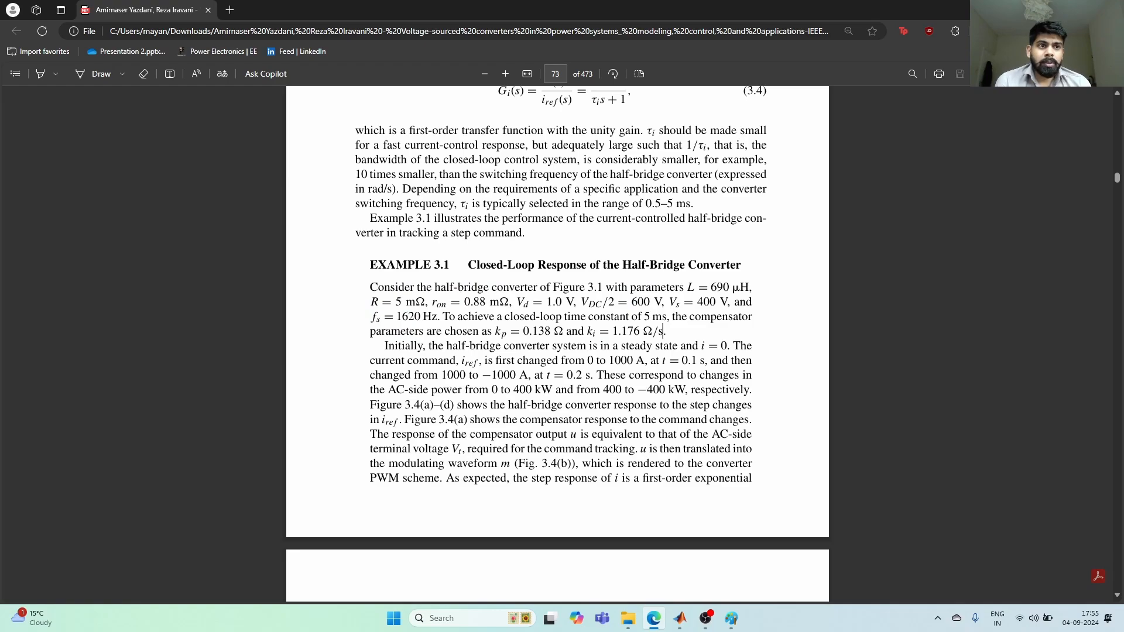
Switch back to the chapter2 model in Simulink and look over the power circuit and the PWM gate-signal section.
mouse_move(679, 624)
left_click(698, 594)
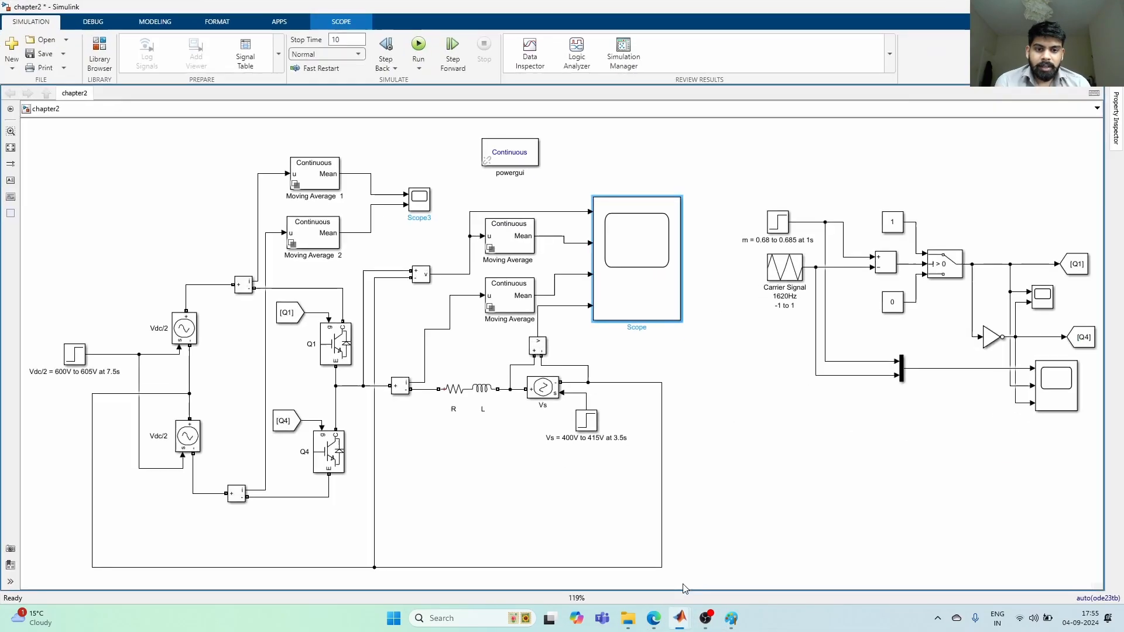
left_click(692, 358)
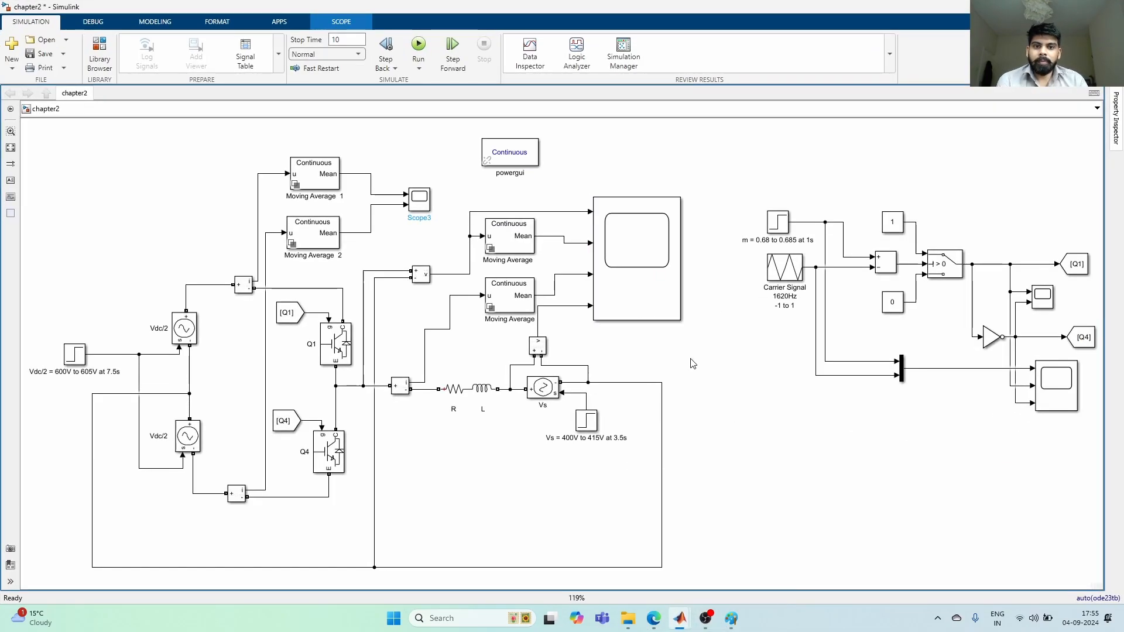
left_click_drag(637, 409, 451, 412)
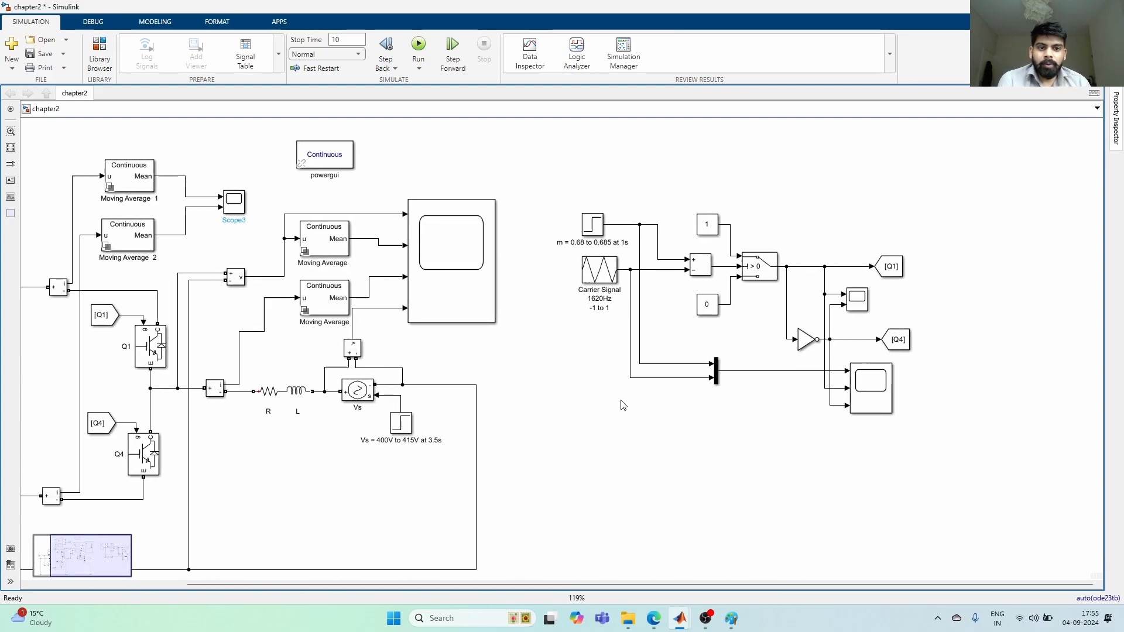
scroll(520, 384, "down", 1)
left_click_drag(515, 374, 550, 349)
scroll(537, 369, "down", 1)
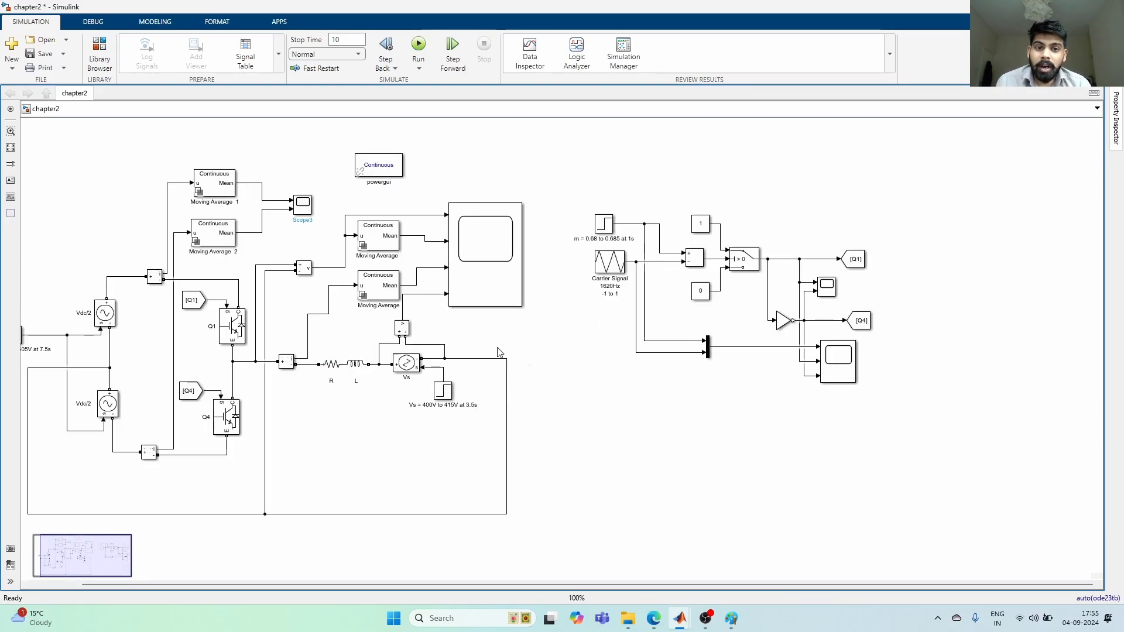
scroll(519, 374, "up", 1)
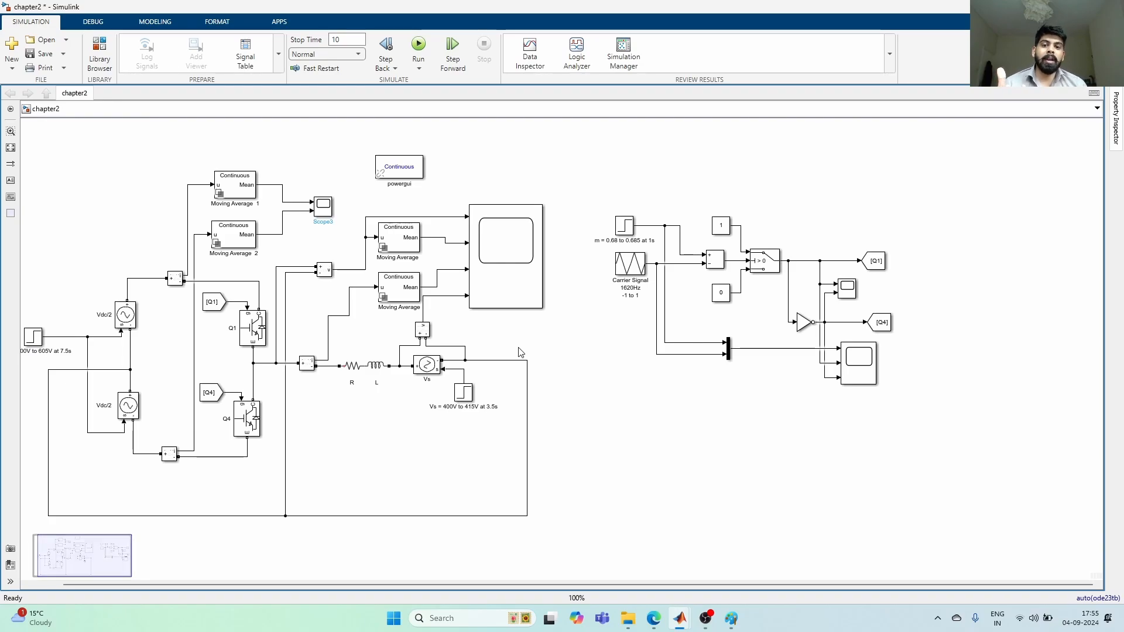
left_click_drag(577, 401, 585, 406)
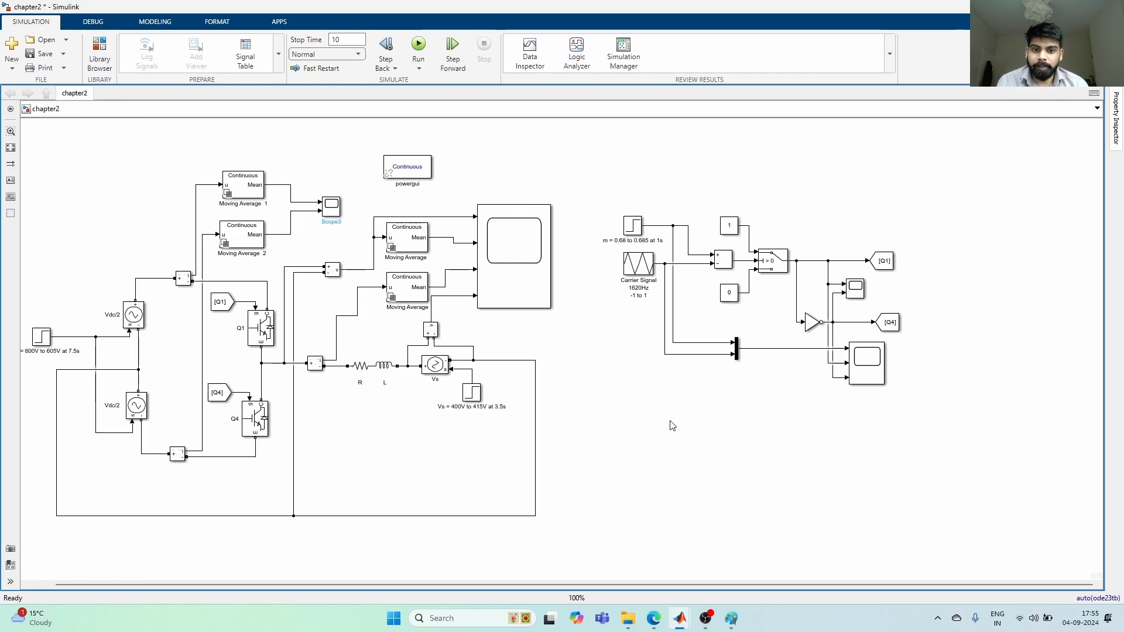
Arrange the chapter2 Simulink model side by side with the textbook PDF and glance at Figure 3.4 and Example 3.1.
key("super+Right")
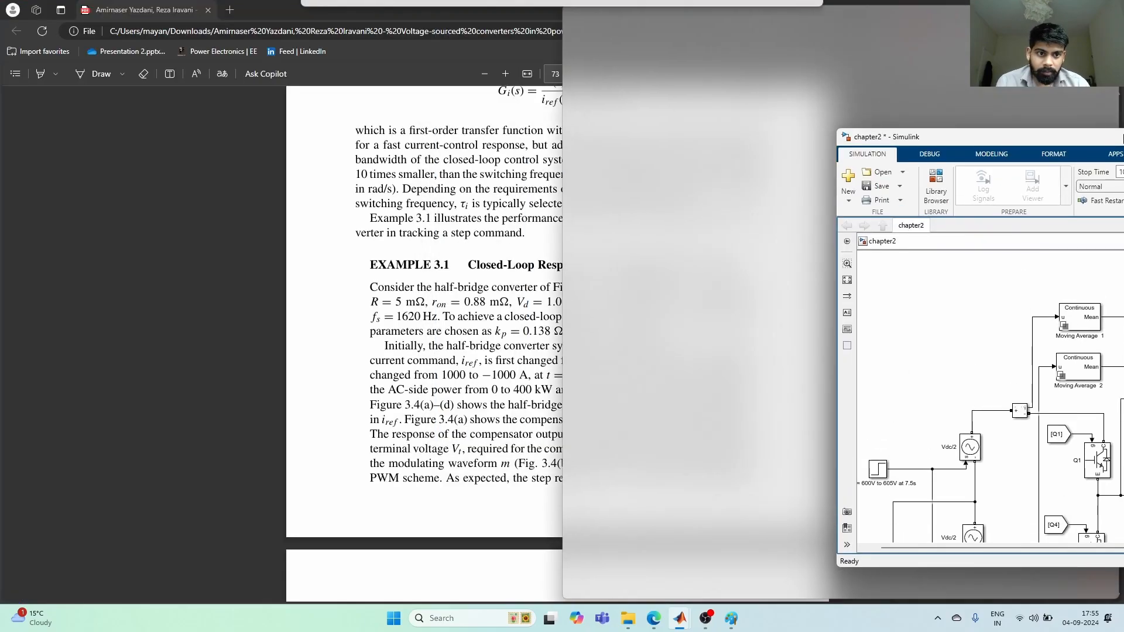
left_click(84, 154)
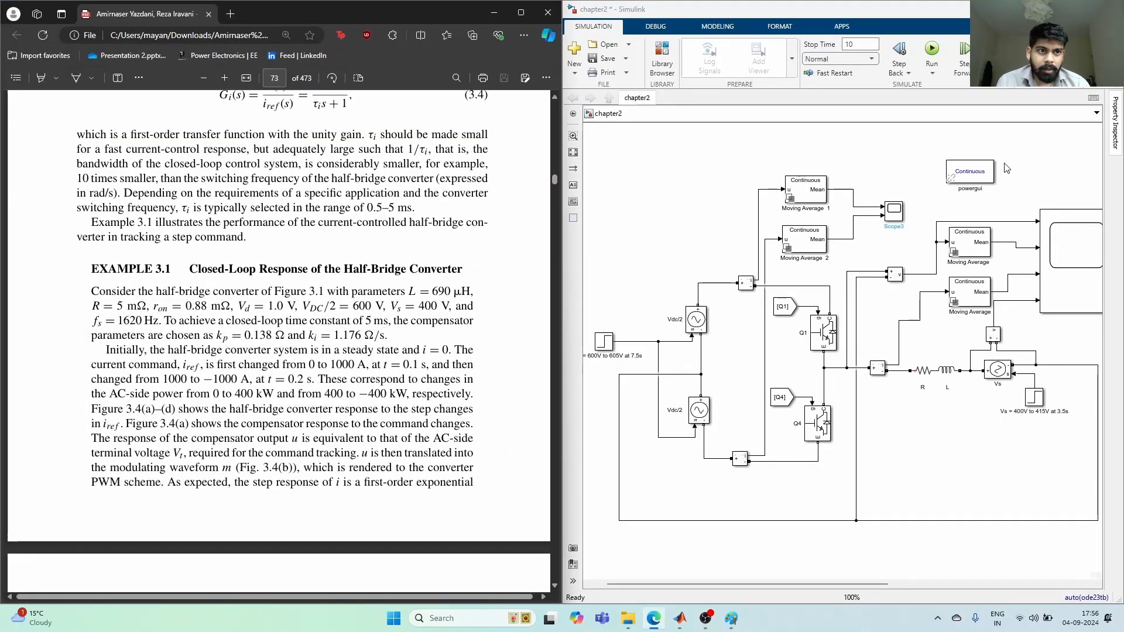
scroll(293, 293, "down", 10)
scroll(324, 337, "up", 15)
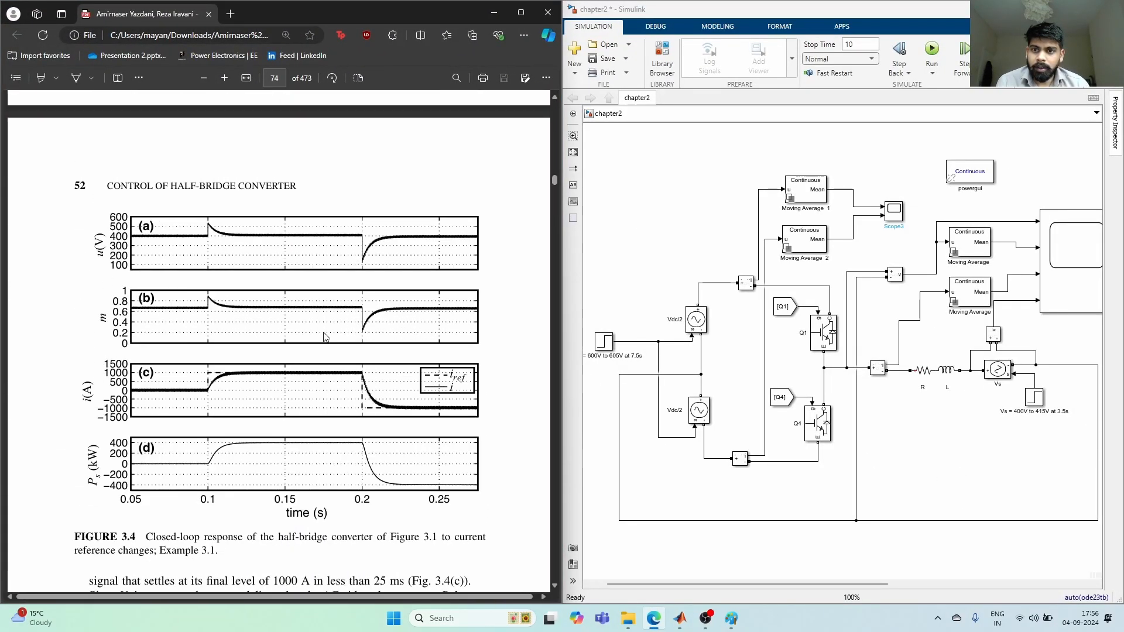
scroll(324, 336, "down", 2)
Following Figure 3.2, add a Constant block in the empty area below the converter circuit and name it m.
left_click(888, 428)
key("space")
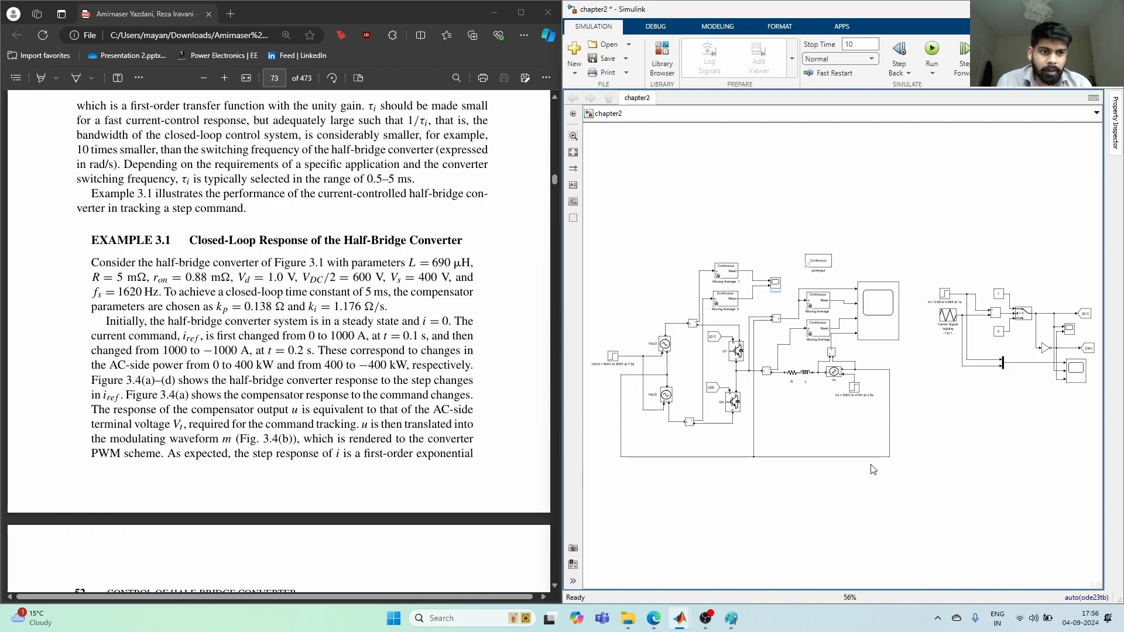
left_click_drag(760, 490, 709, 360)
scroll(695, 335, "up", 2)
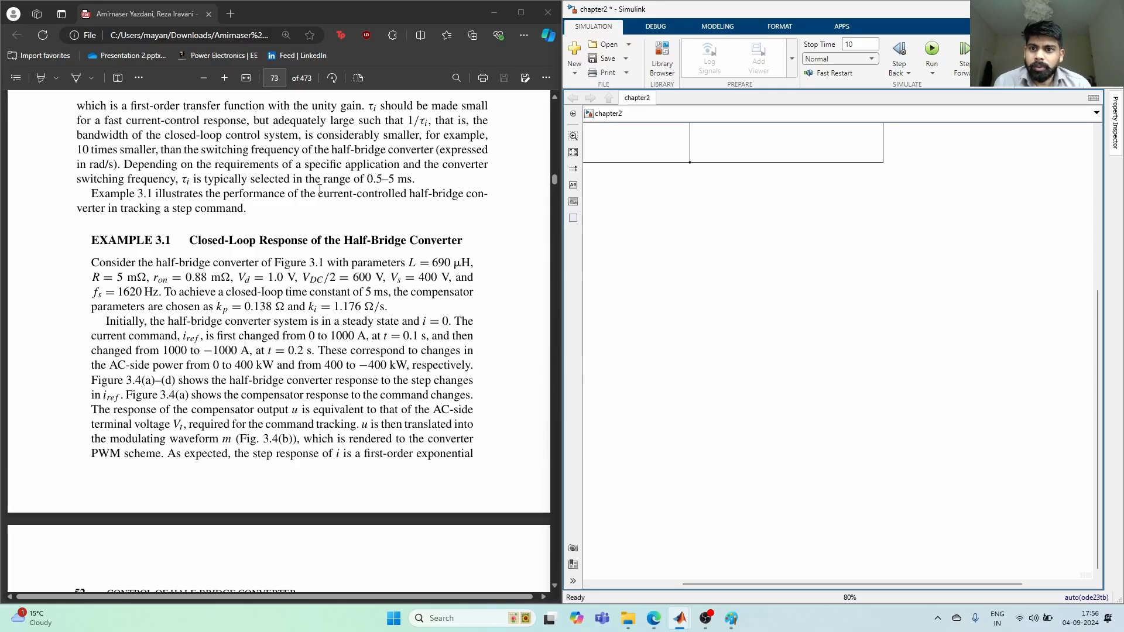
scroll(320, 188, "up", 15)
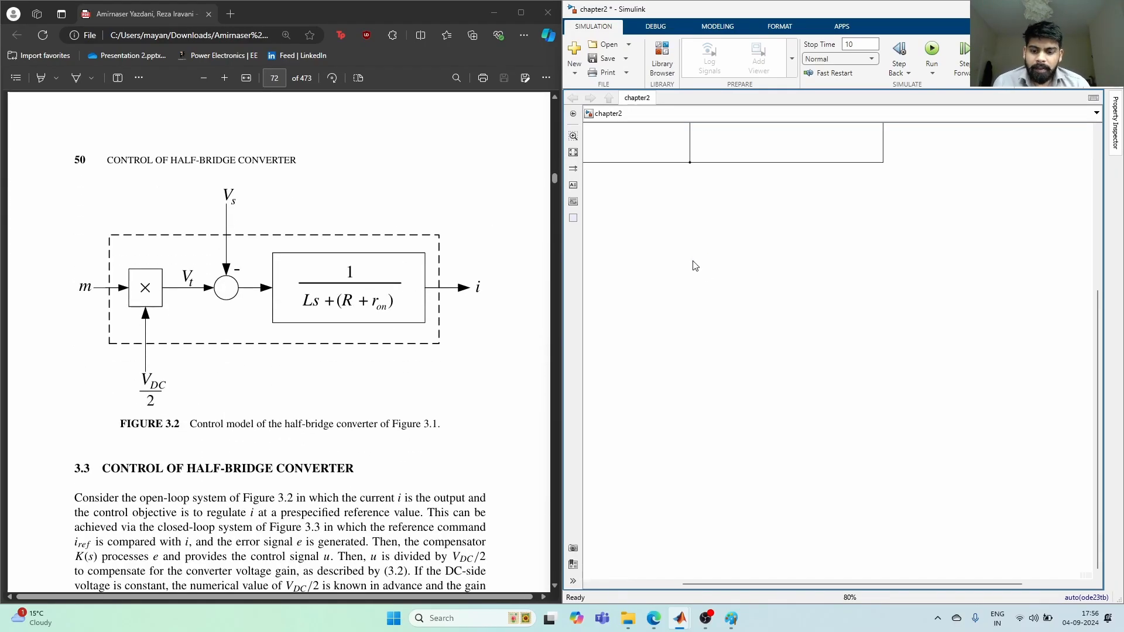
type("const")
key("Return")
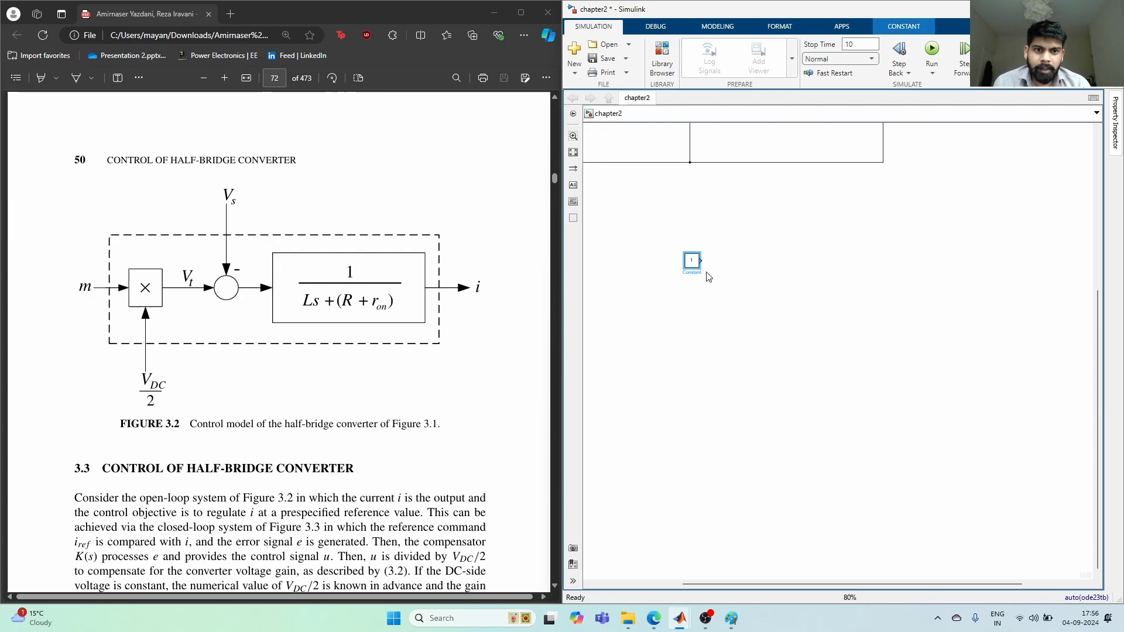
double_click(692, 272)
type("m")
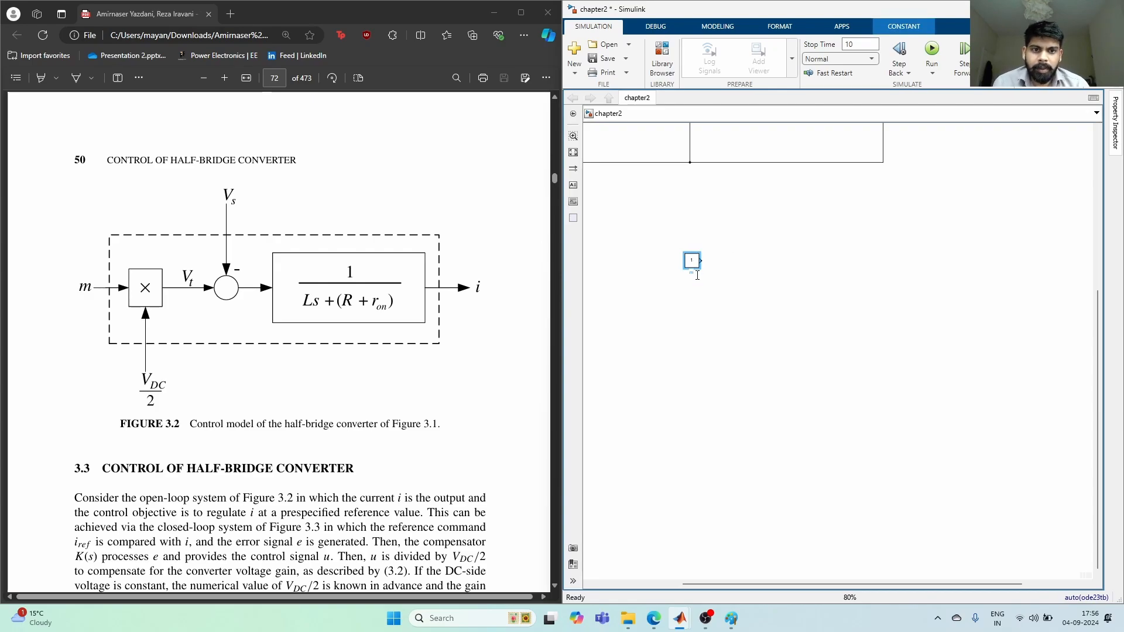
left_click(764, 281)
Add a Product block beside m and wire m's output to its first input, leaving space between the two blocks.
left_click_drag(802, 270, 771, 442)
scroll(771, 442, "down", 1)
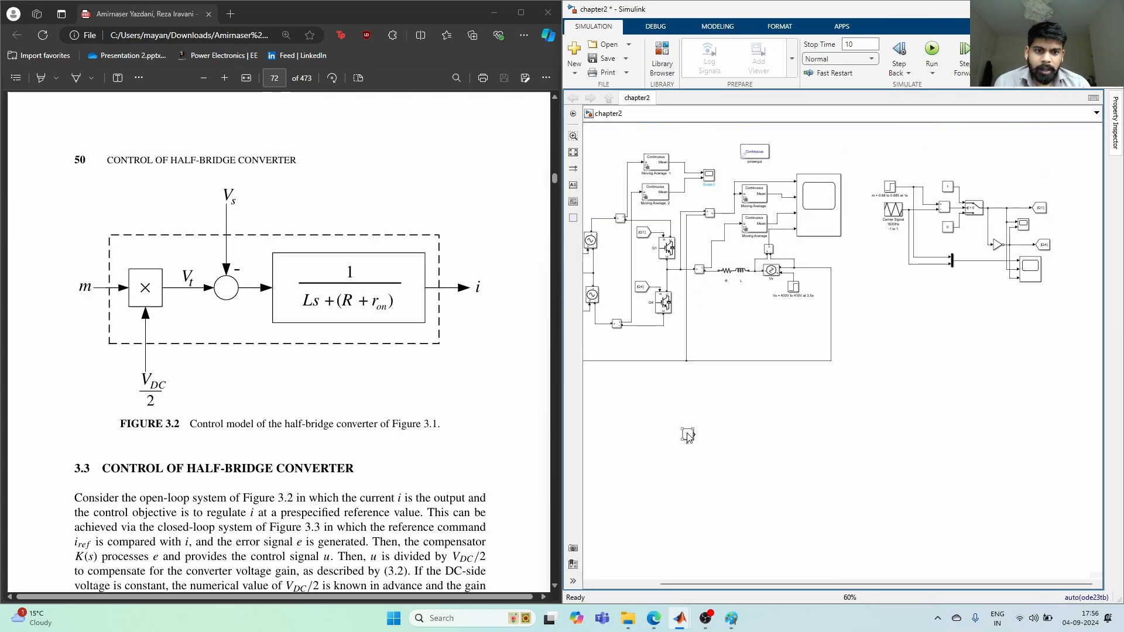
scroll(681, 478, "up", 7)
double_click(756, 408)
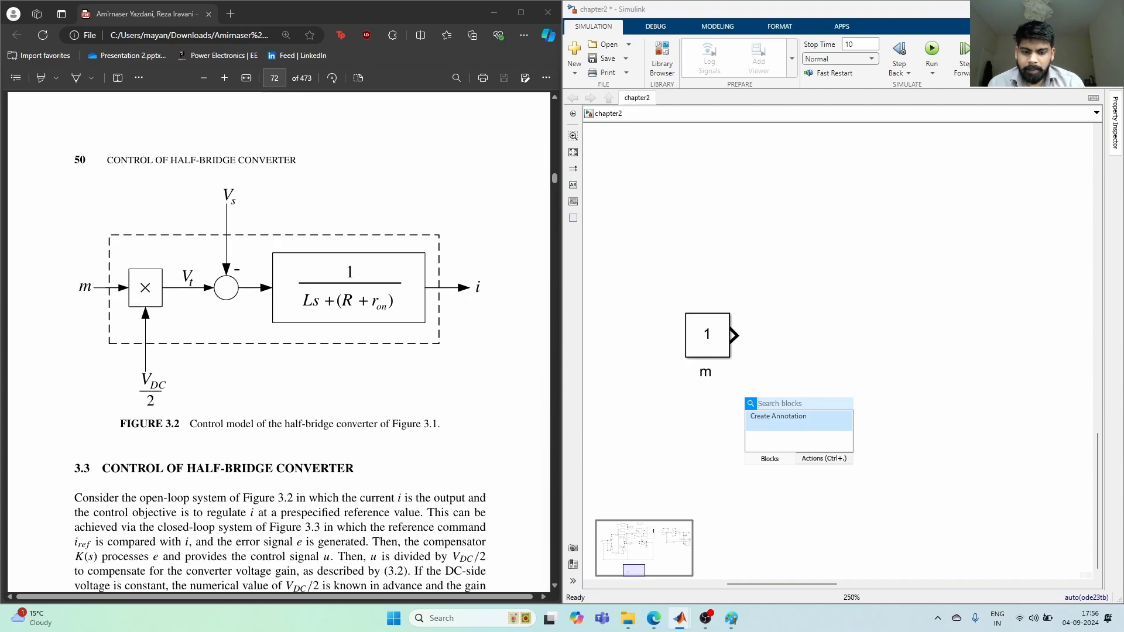
type("pro")
key("Return")
left_click_drag(760, 410, 806, 352)
left_click(754, 336)
left_click_drag(701, 344, 663, 344)
left_click(815, 353)
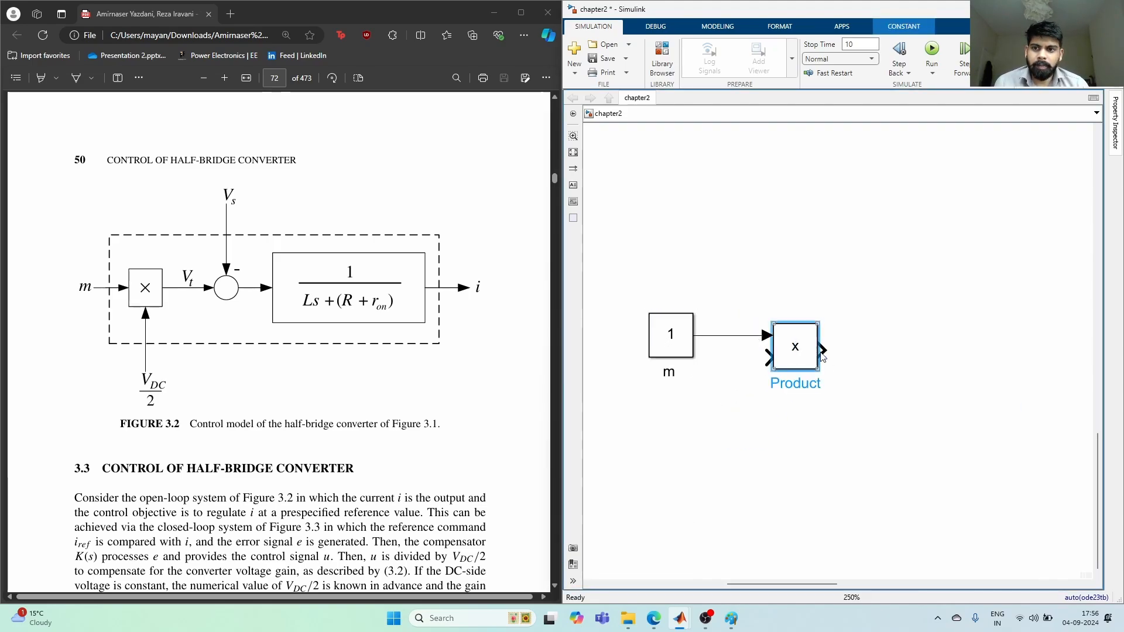
left_click_drag(821, 356, 851, 356)
Duplicate the m constant below, wire the copy to the Product block's second input and set its value to 600.
left_click(673, 335)
left_click_drag(673, 335, 797, 357)
left_click(708, 445)
left_click(708, 445)
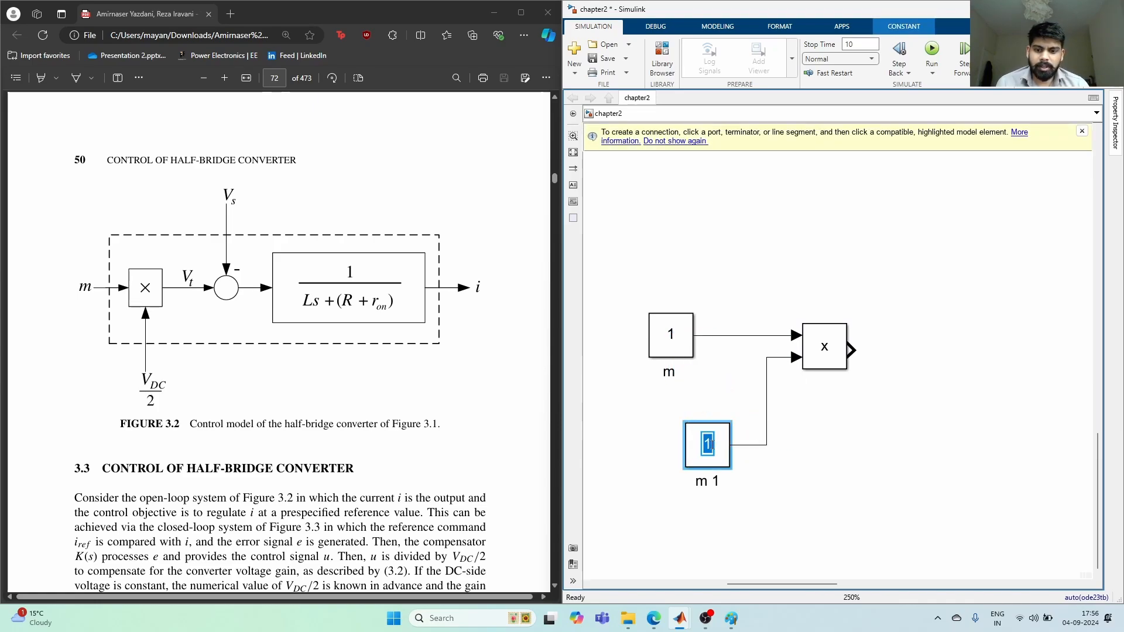
type("600")
key("Return")
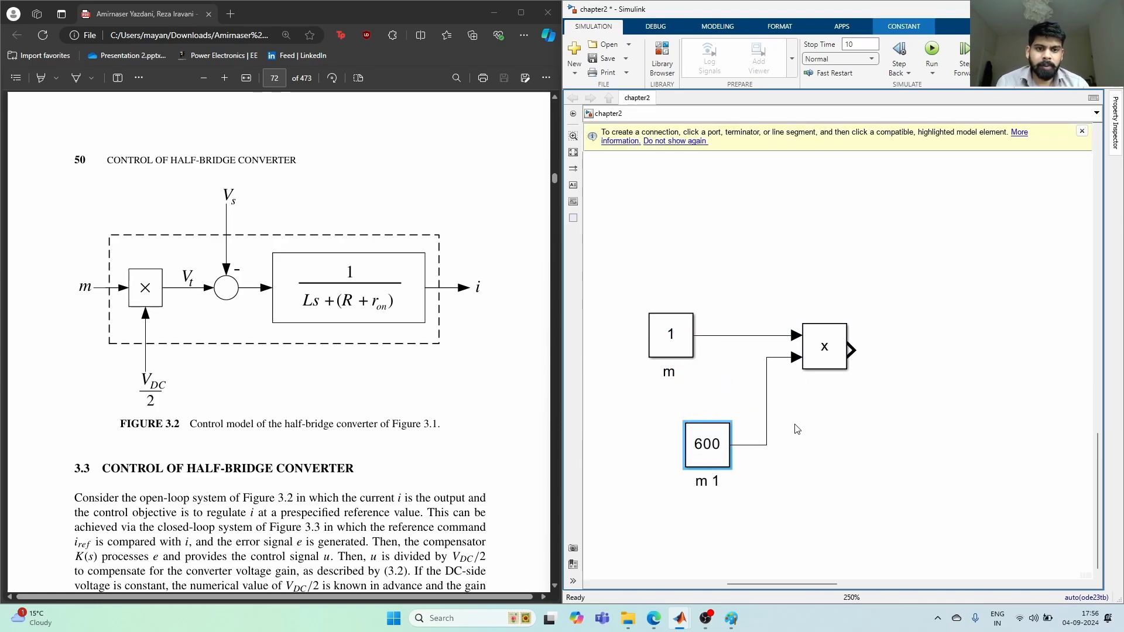
Rename the 600 constant as Vdc/2.
double_click(707, 480)
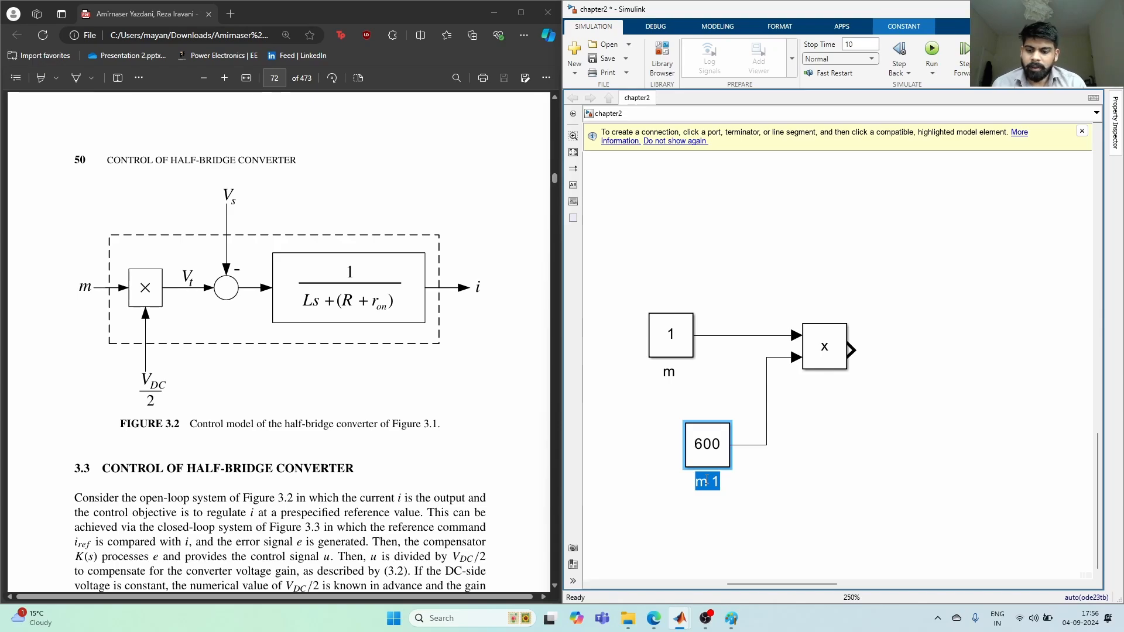
type("vDC")
key("BackSpace")
key("BackSpace")
key("BackSpace")
type("V")
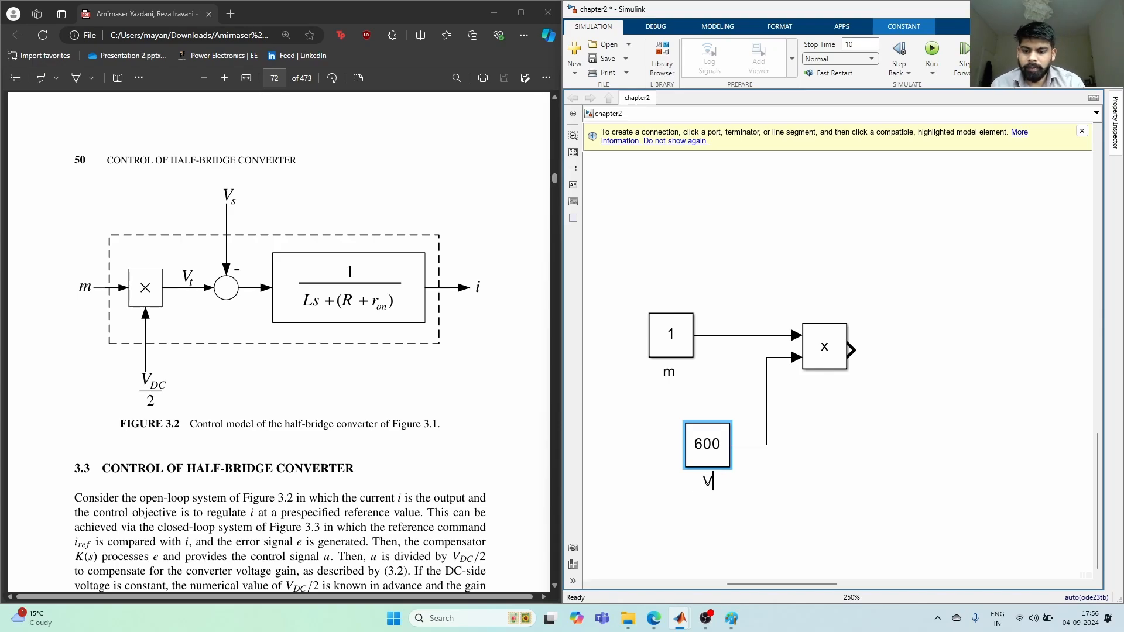
type("dc/2")
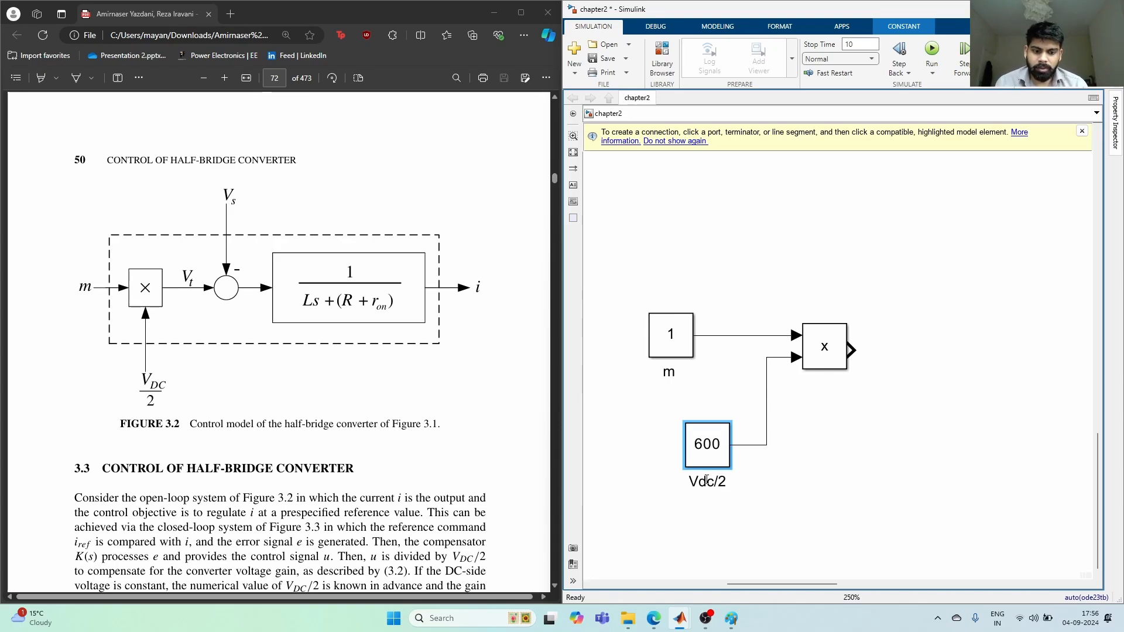
left_click(900, 479)
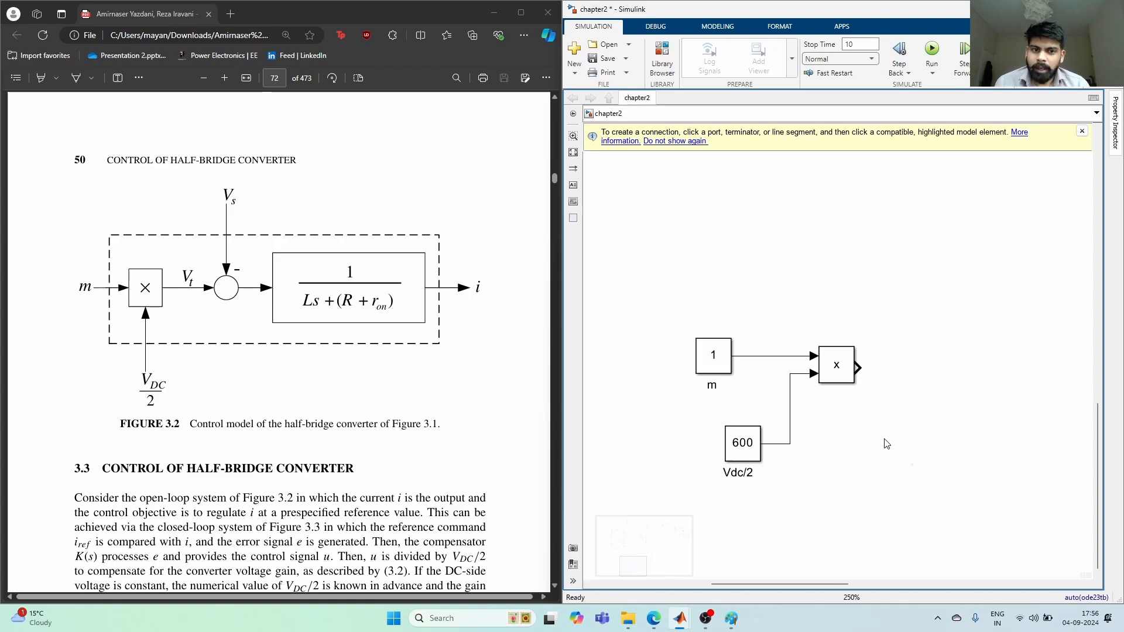
Add a Subtract block beside the Product block and connect the Product output to its plus input.
scroll(899, 410, "down", 4)
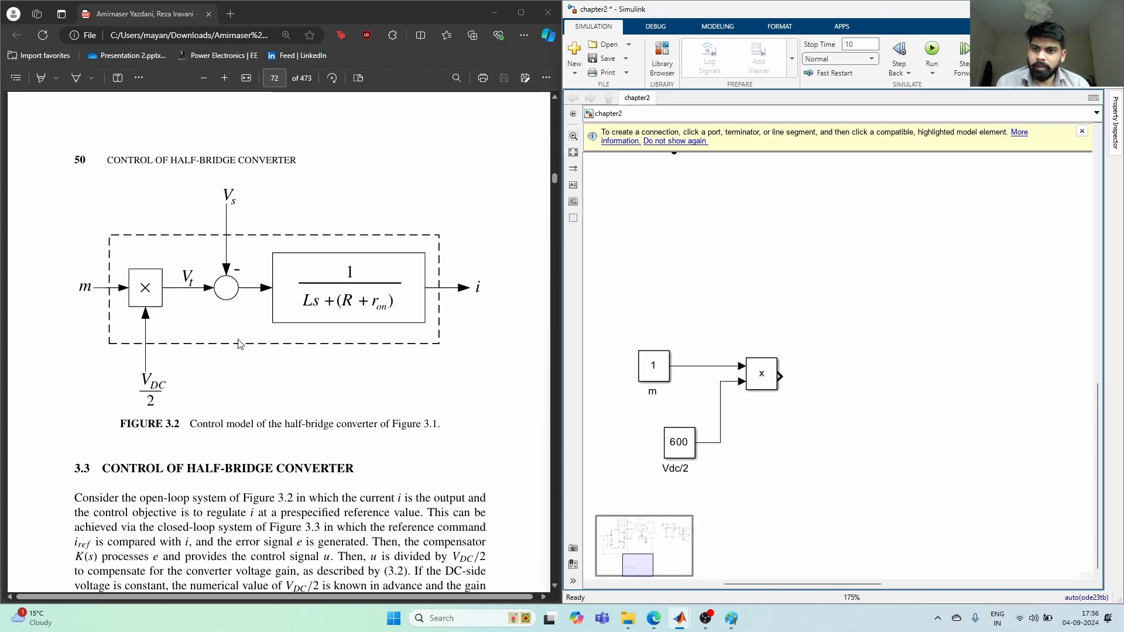
double_click(901, 391)
type("subt")
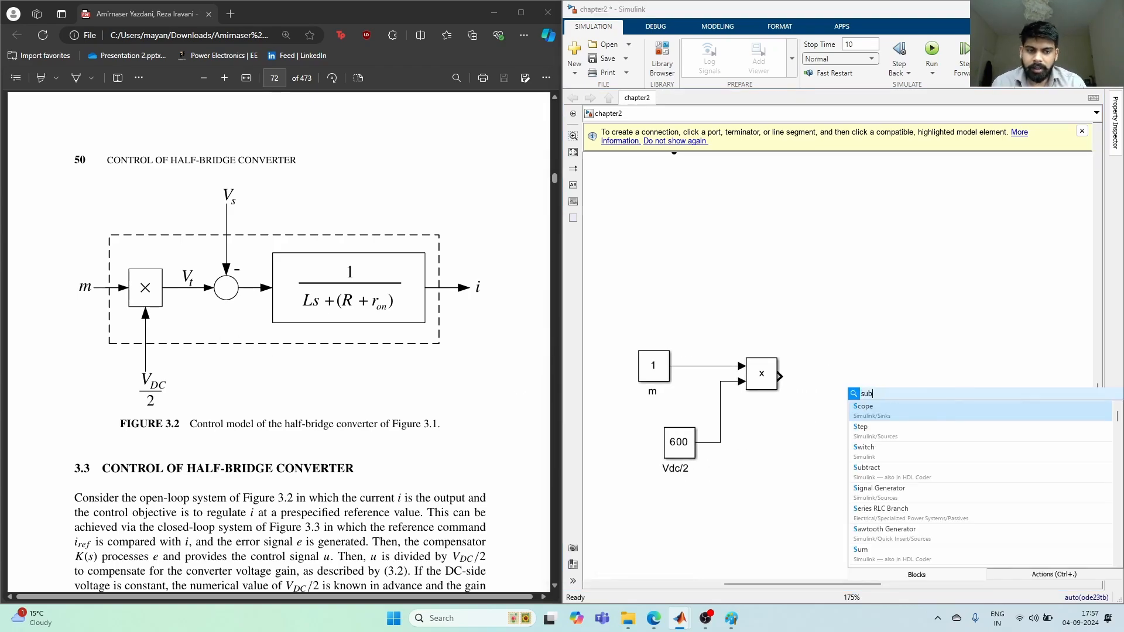
key("Return")
left_click_drag(912, 401, 844, 390)
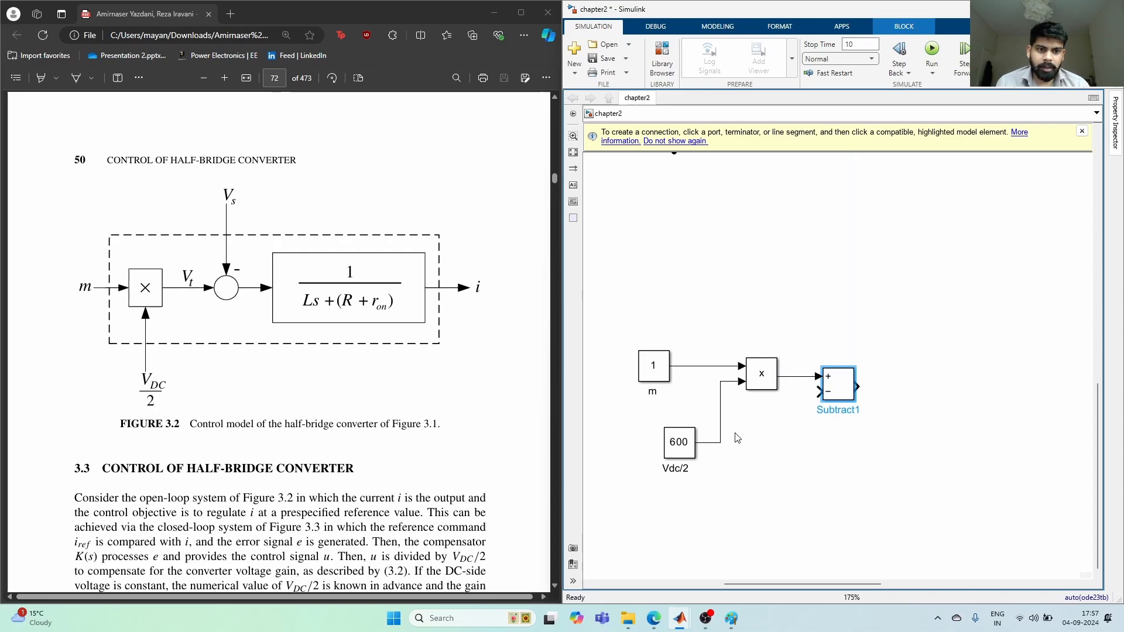
Duplicate the Vdc/2 constant, wire the copy to the Subtract block's minus input and set its value to 400.
left_click(682, 442)
left_click_drag(686, 448, 820, 391)
left_click(810, 433)
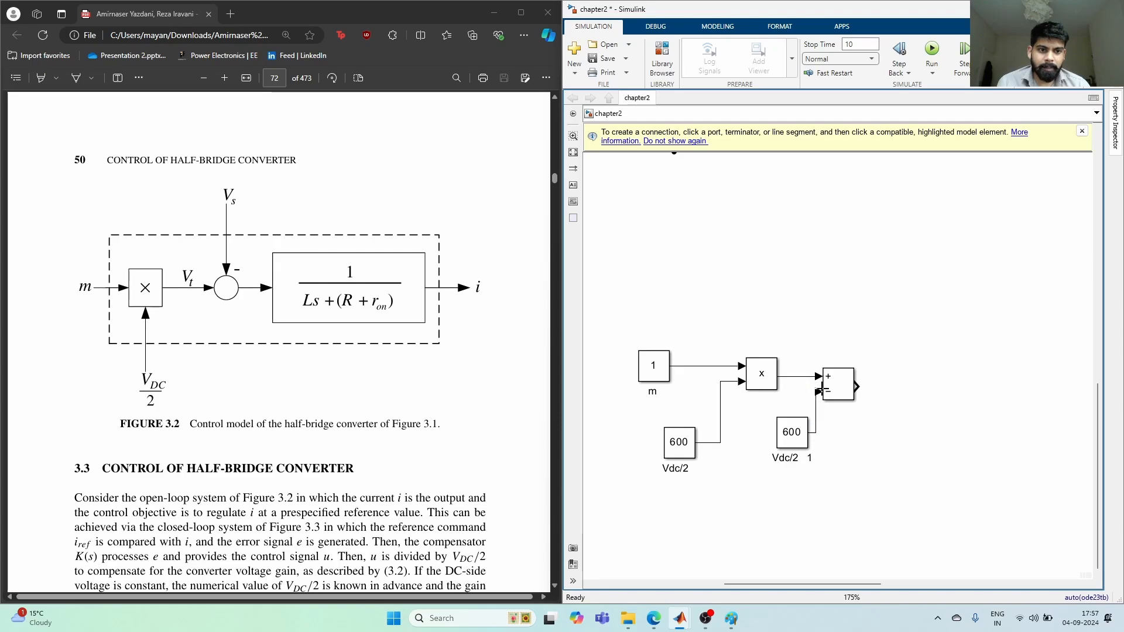
left_click_drag(794, 436, 777, 446)
left_click(777, 443)
type("400")
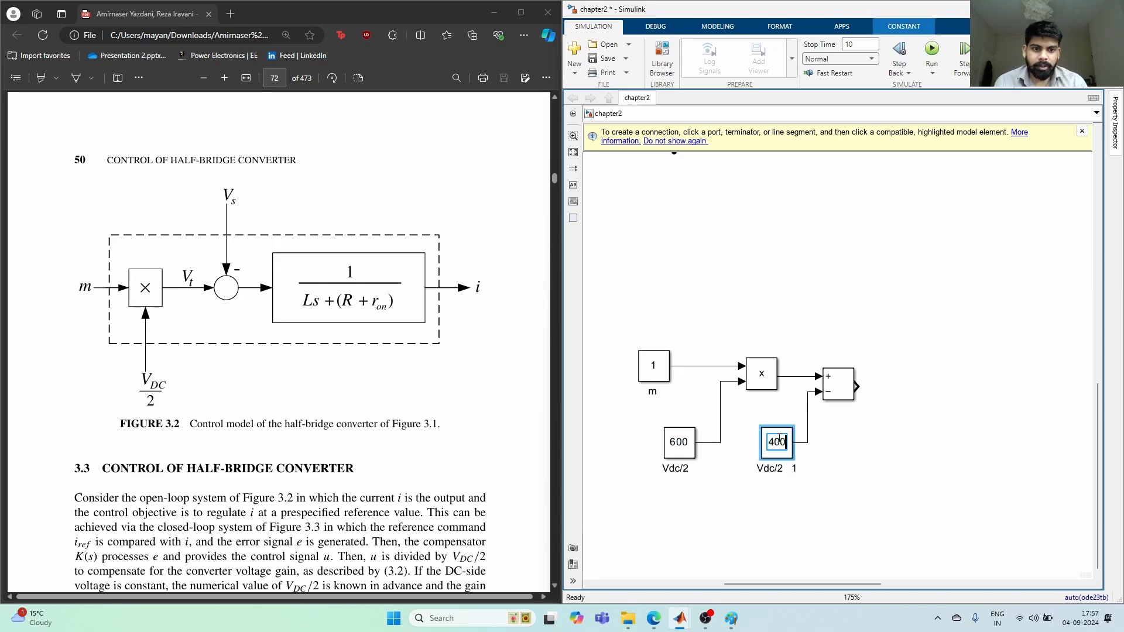
Try to name the 400 constant Vs.
double_click(777, 468)
type("Vs")
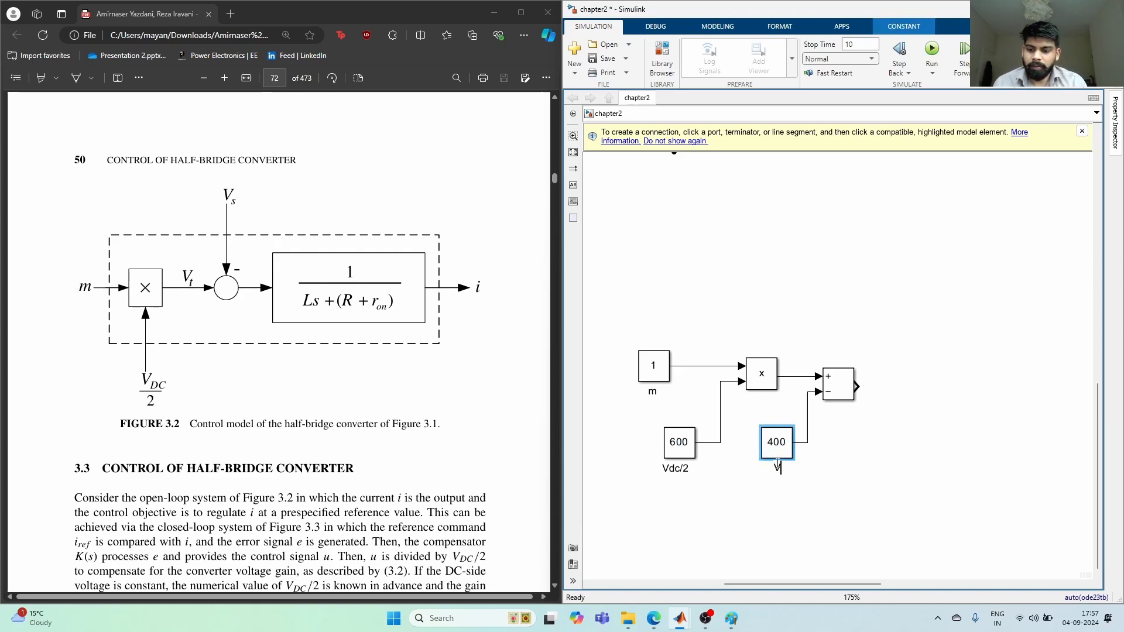
left_click(843, 427)
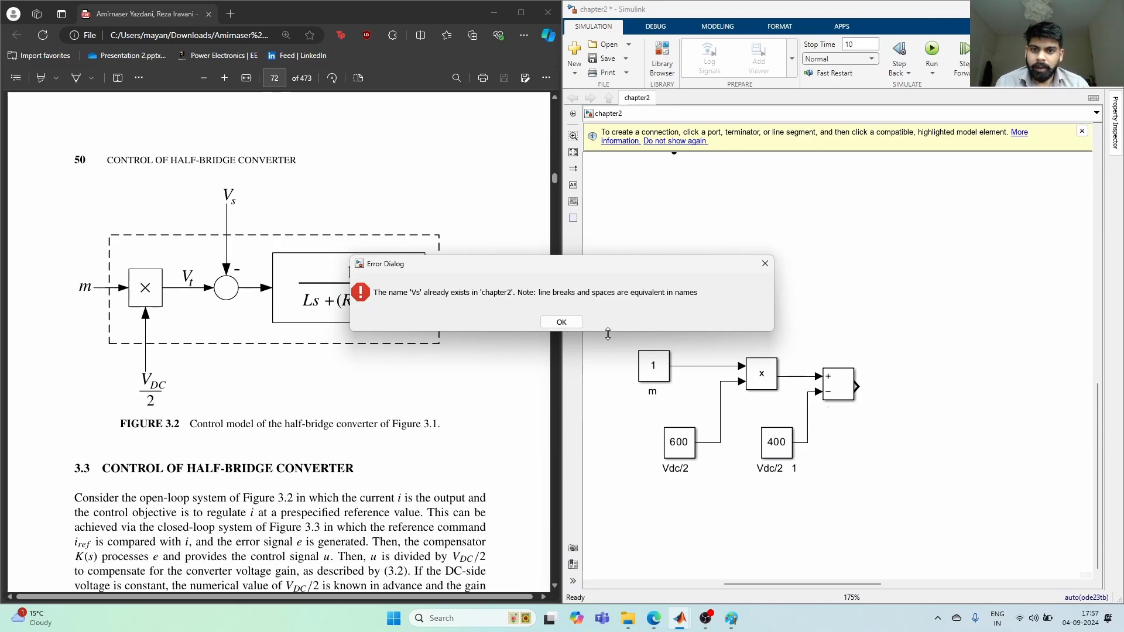
left_click(562, 322)
Rename the 400 constant as Vs followed by a trailing space.
left_click(786, 468)
triple_click(787, 468)
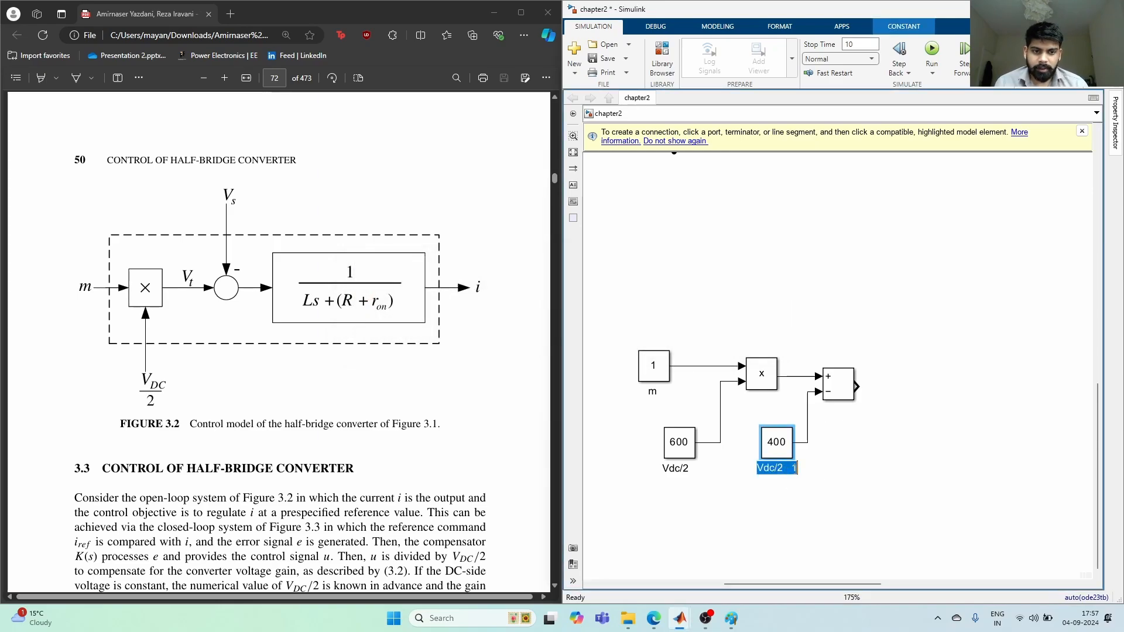
left_click_drag(790, 468, 799, 469)
left_click(798, 469)
left_click(771, 469)
triple_click(771, 469)
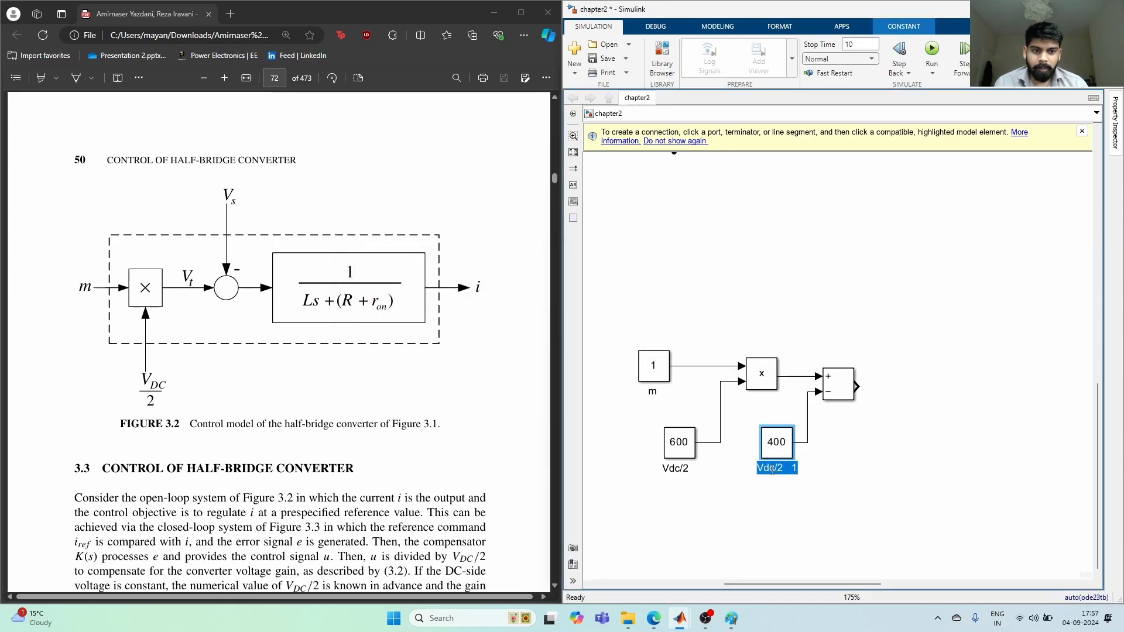
type("Vs")
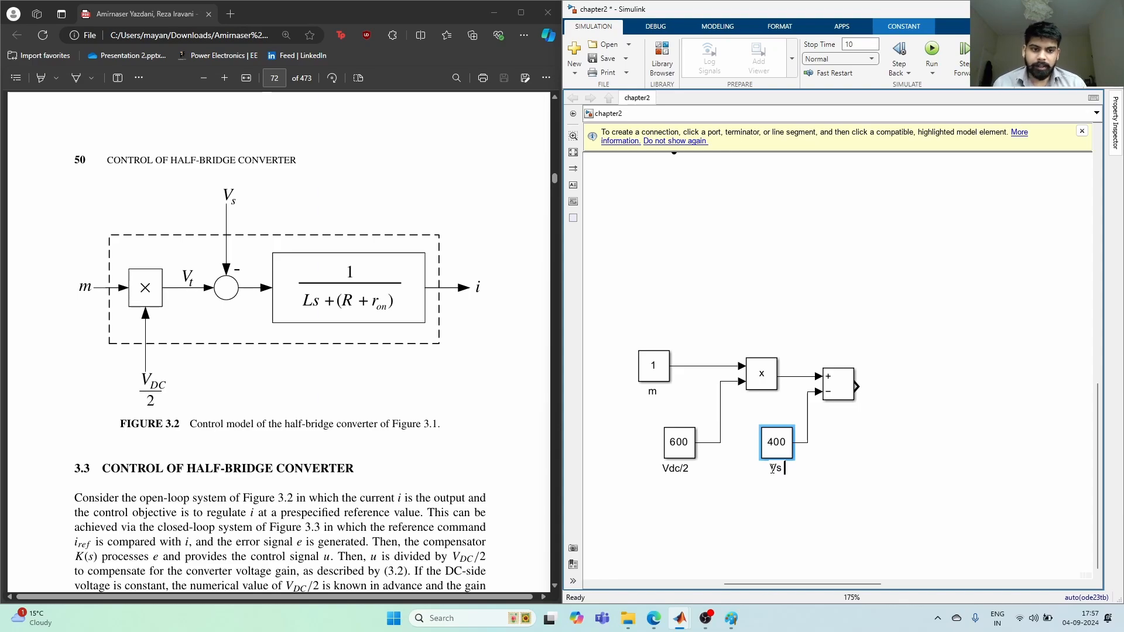
left_click(956, 455)
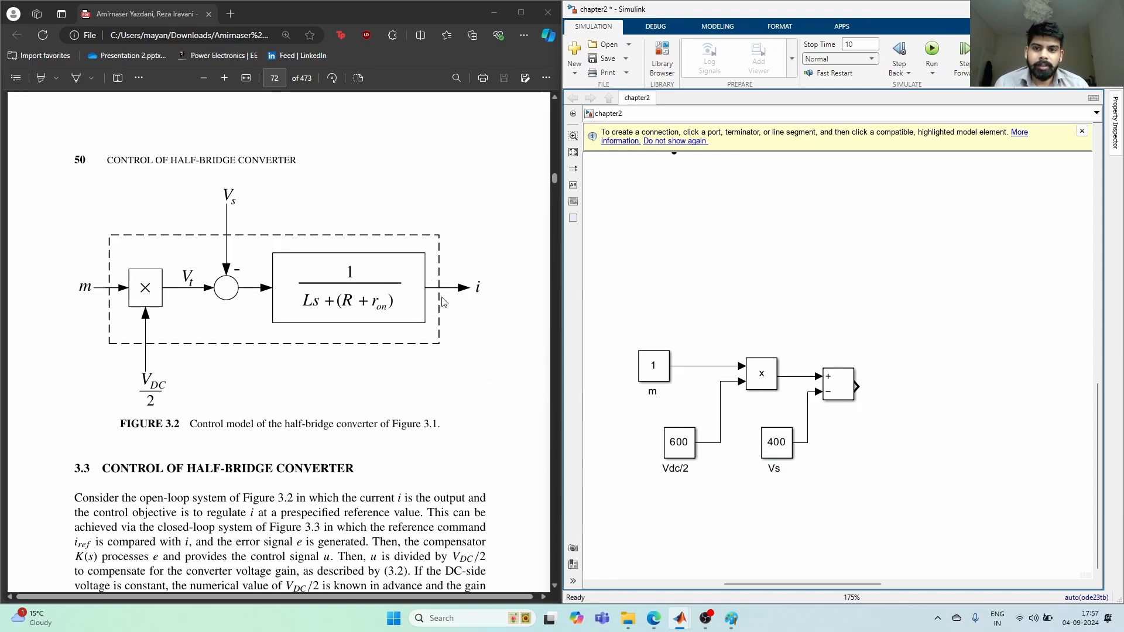
Add a Transfer Fcn block after the Subtract block and connect the Subtract output to its input.
double_click(886, 302)
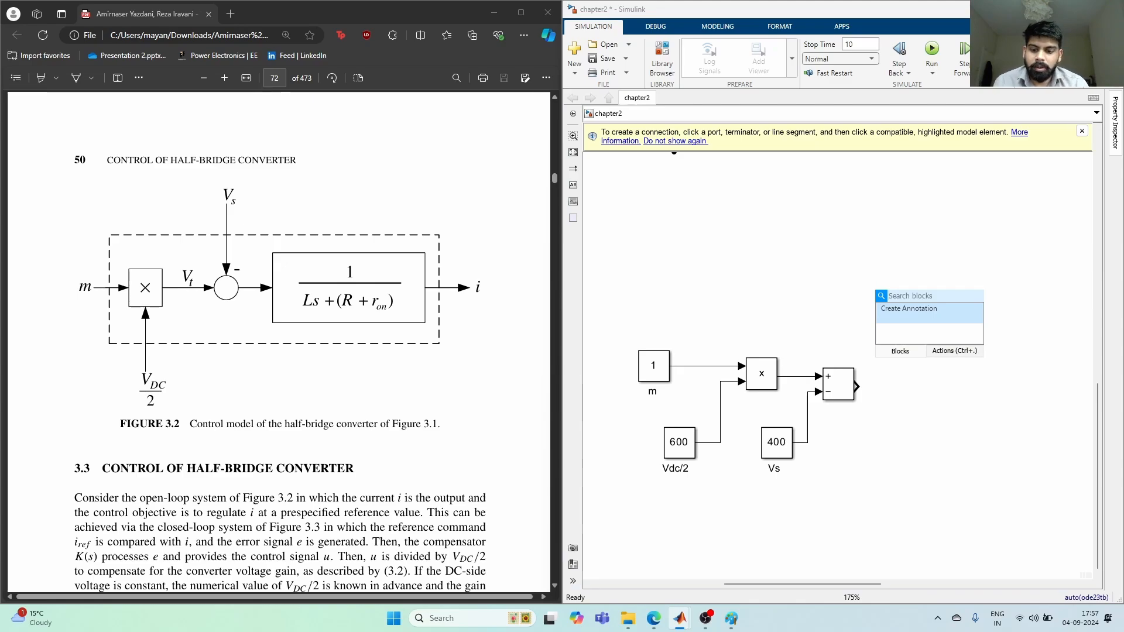
type("trans")
key("Return")
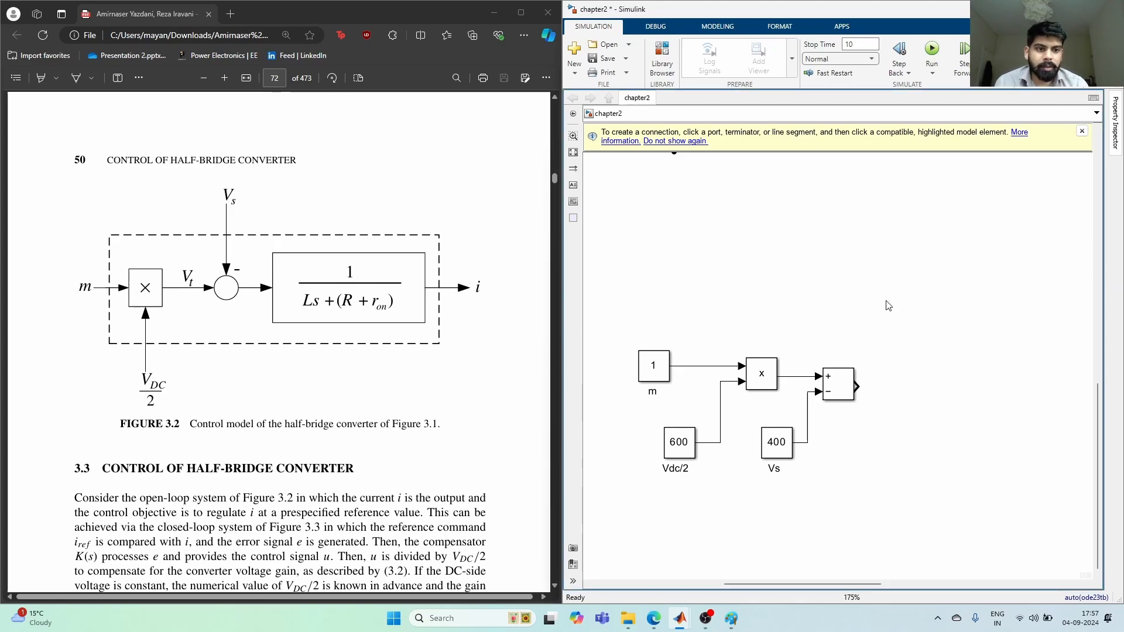
left_click_drag(889, 306, 944, 390)
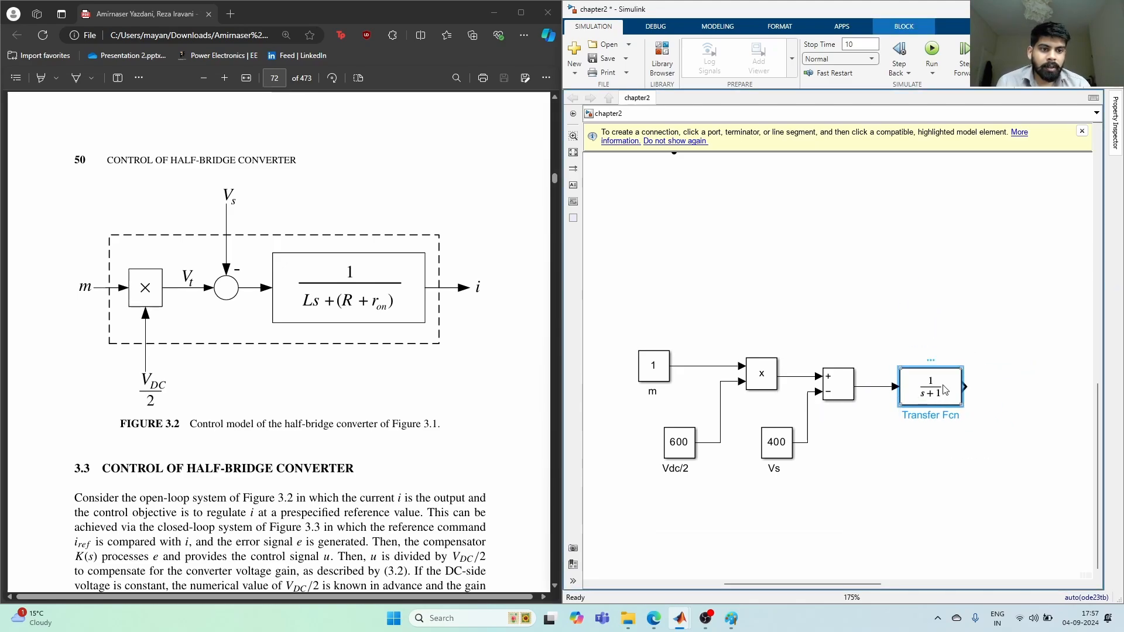
Compare the Transfer Fcn's coefficient parameters with the denominator Ls + (R + r_on) in Figure 3.2, then close them unchanged.
double_click(944, 389)
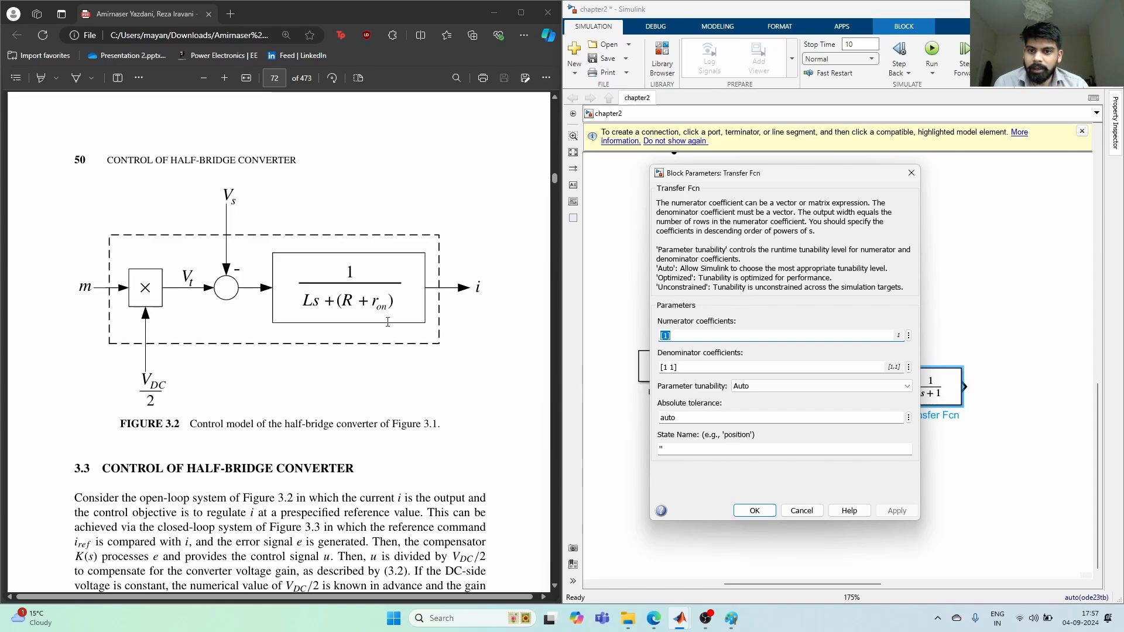
left_click_drag(372, 303, 392, 303)
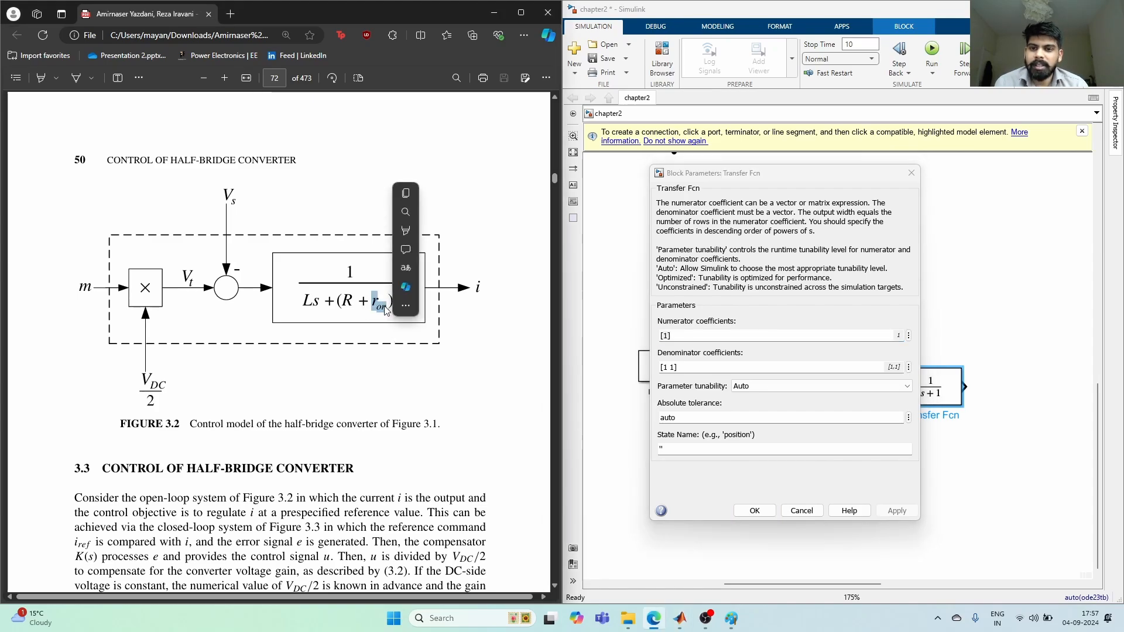
left_click(381, 305)
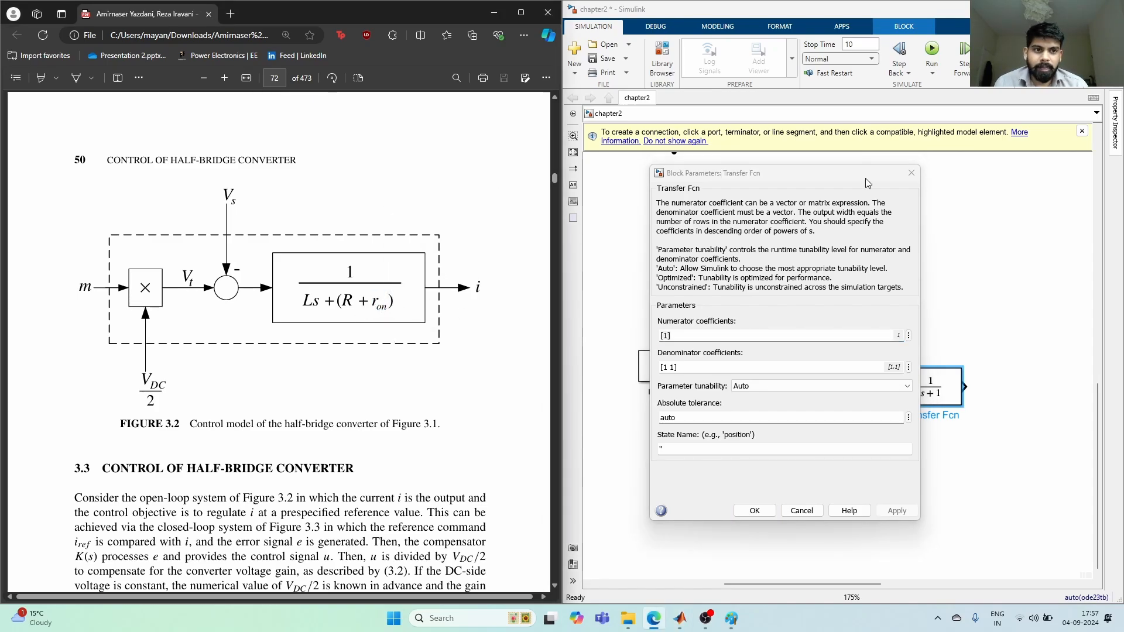
left_click(911, 173)
scroll(883, 306, "up", 6)
scroll(883, 306, "down", 8)
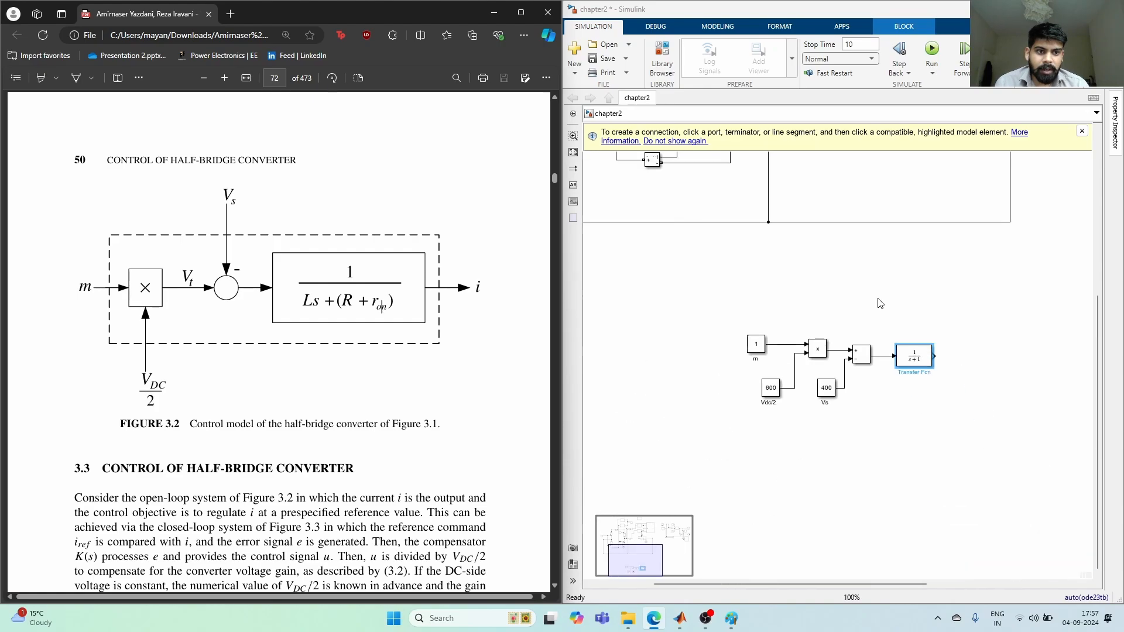
Look up the resistance and inductance values of the converter circuit's series RL branch, then close its parameters.
left_click_drag(1098, 320, 1110, 230)
double_click(847, 220)
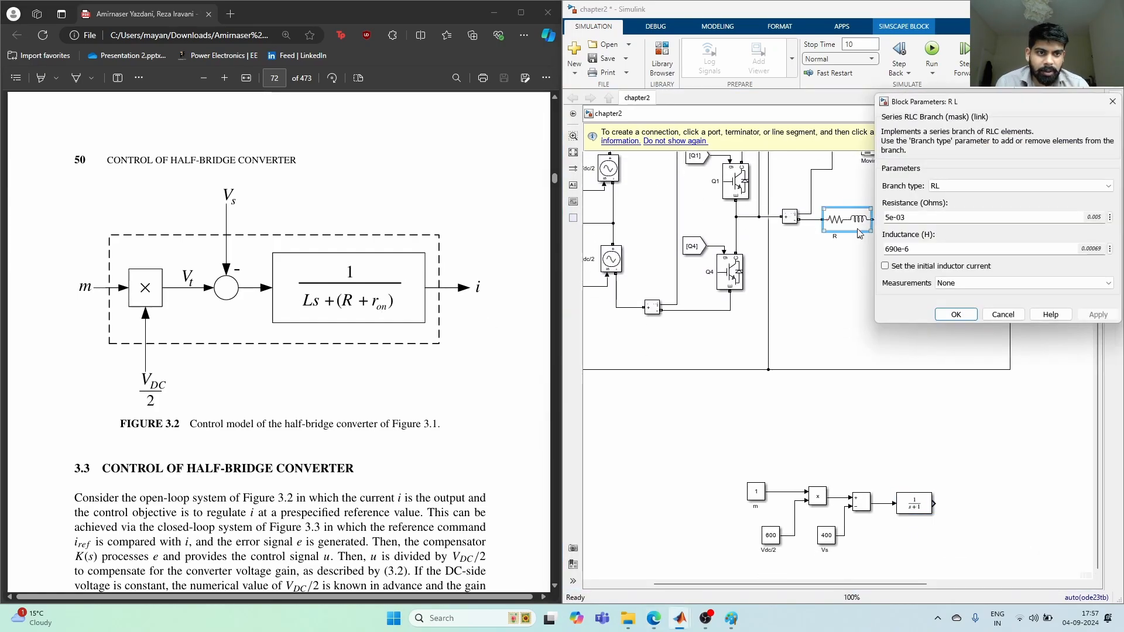
left_click_drag(1033, 112, 766, 199)
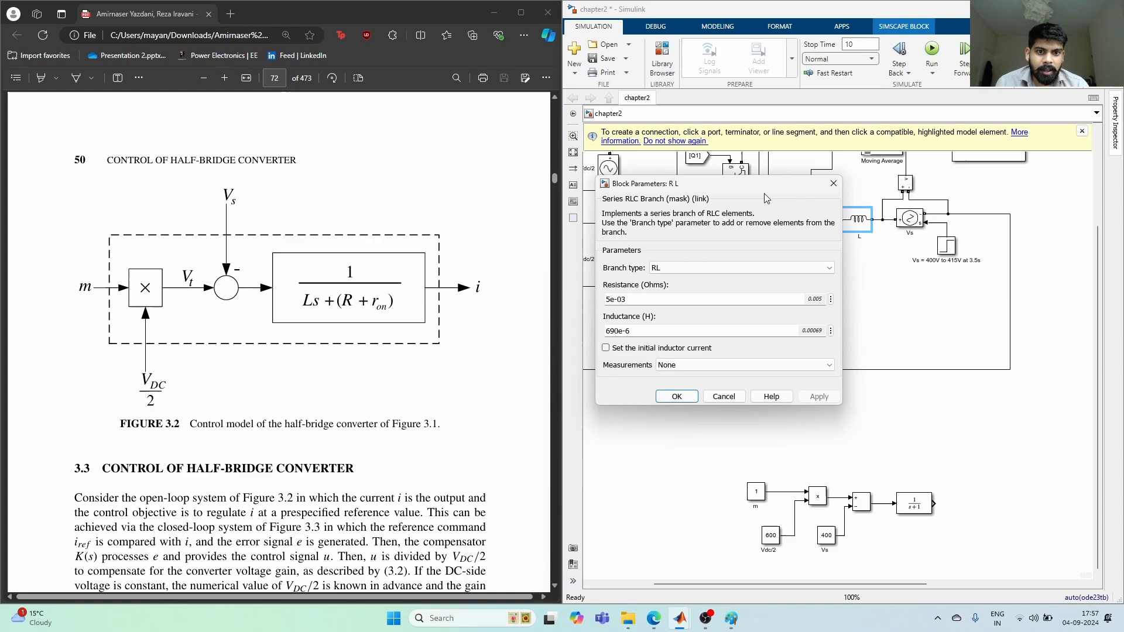
left_click(833, 187)
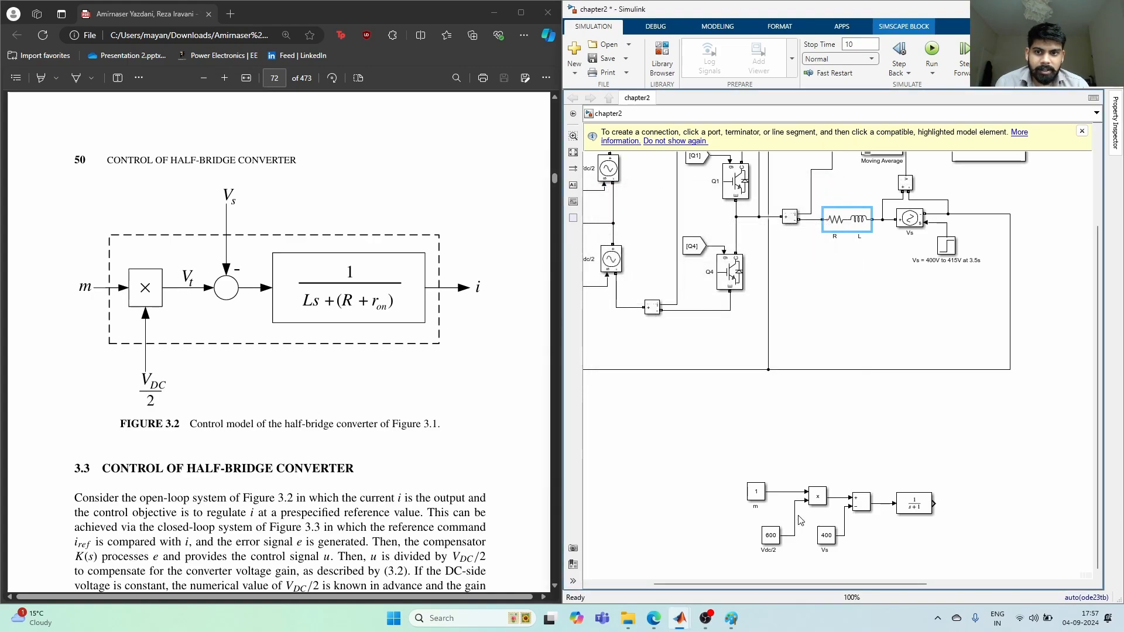
Set the Transfer Fcn's denominator coefficients to [690e-6 5e-3] and widen the block so its full expression is displayed.
double_click(915, 504)
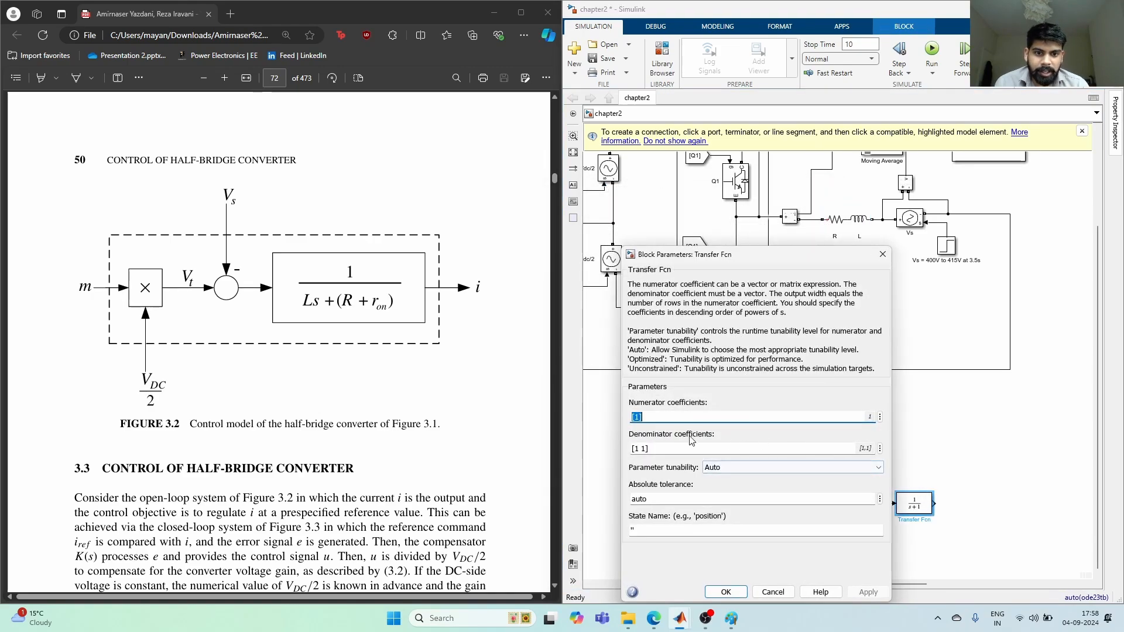
left_click(639, 448)
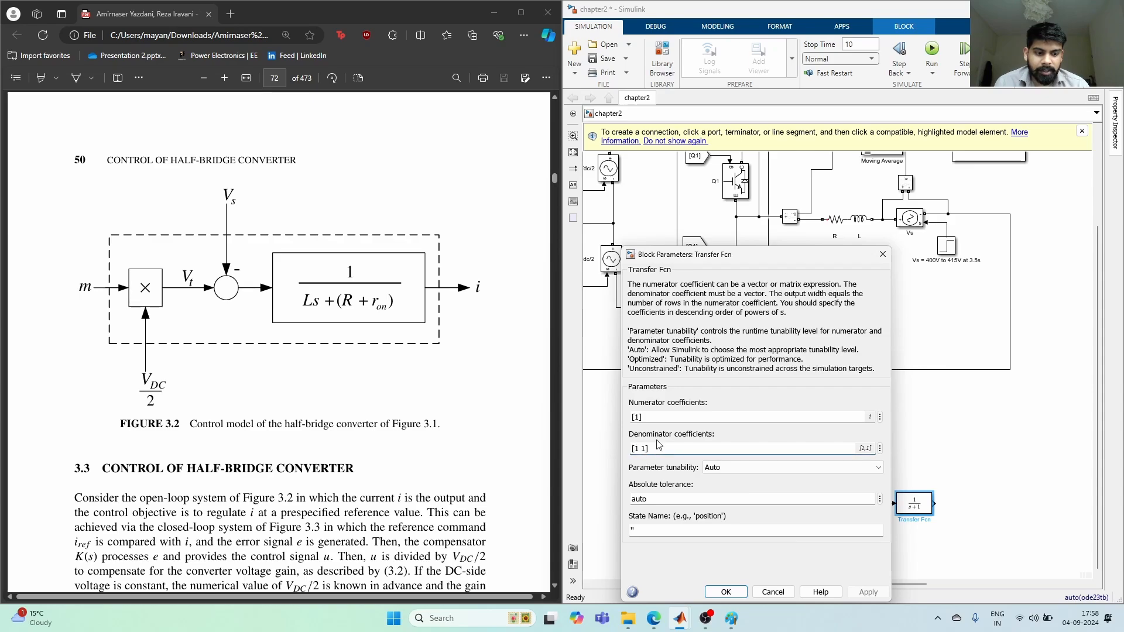
key("BackSpace")
type("690e-")
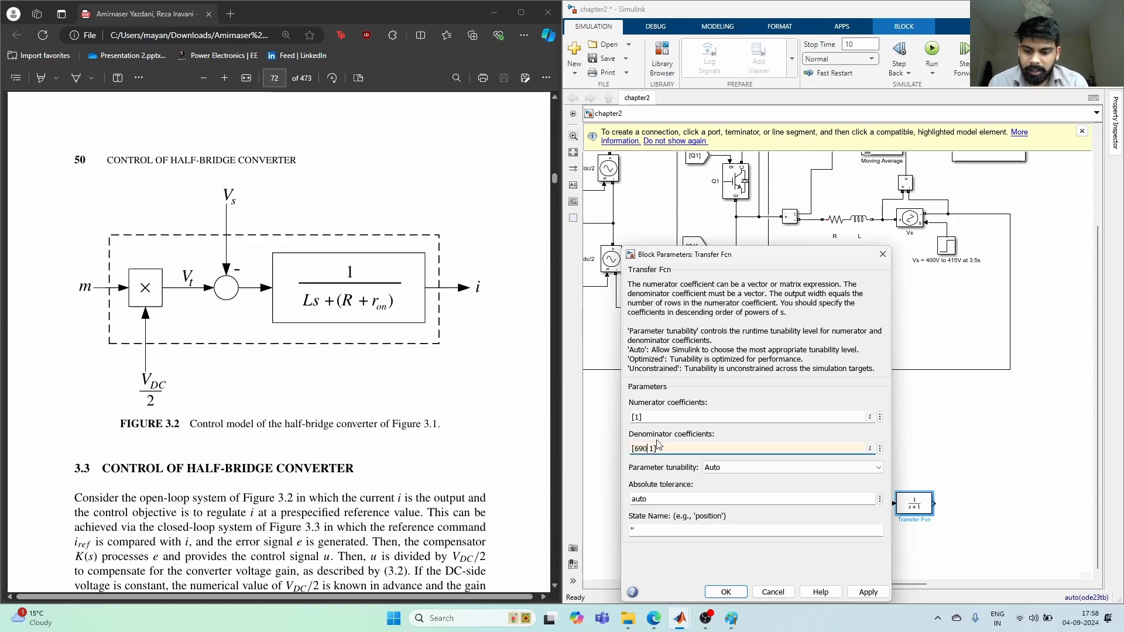
type("6")
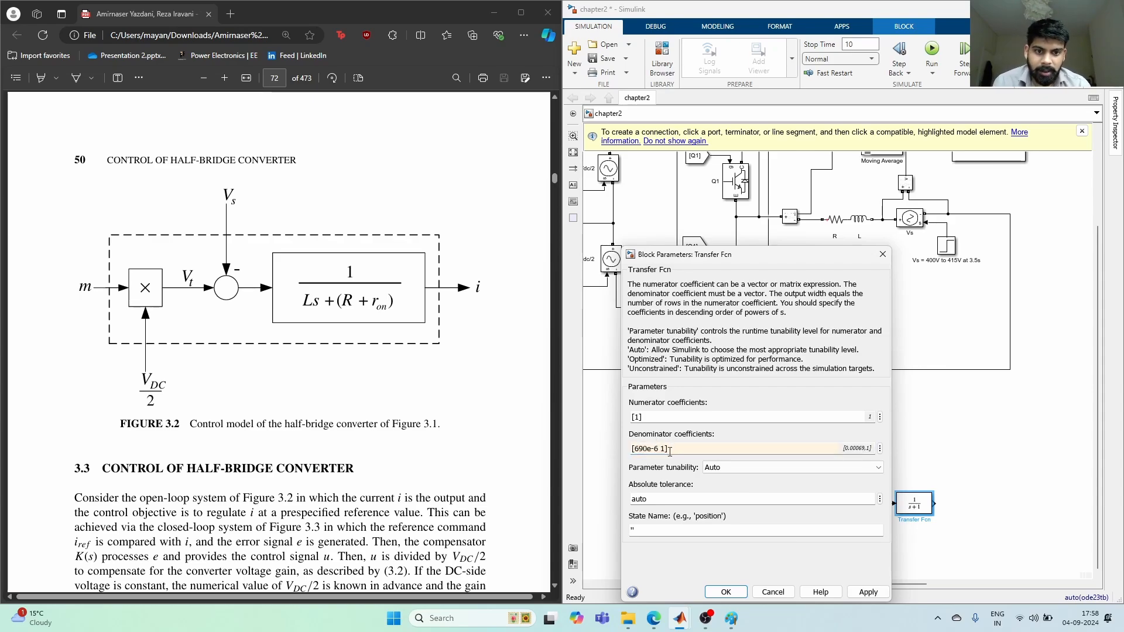
key("Delete")
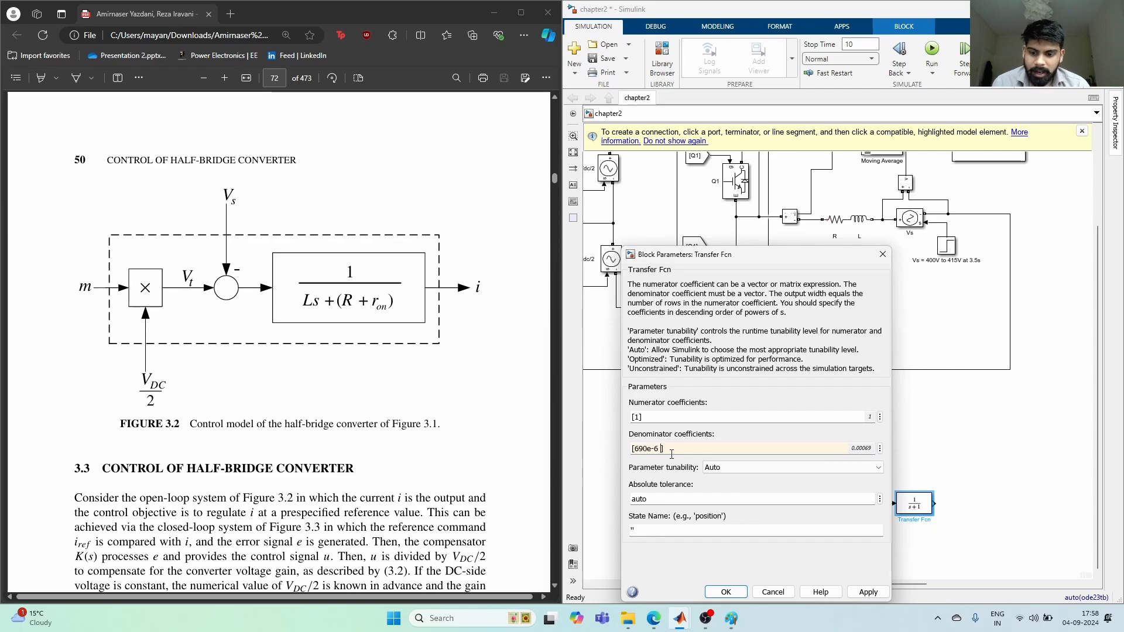
type("5e")
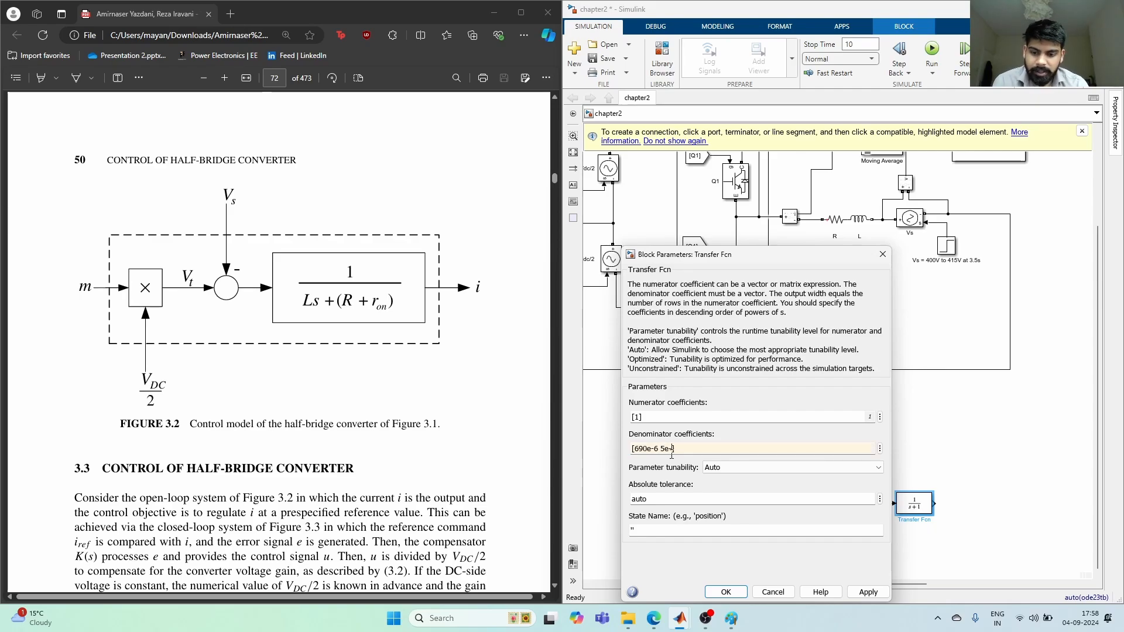
type("-3")
key("Return")
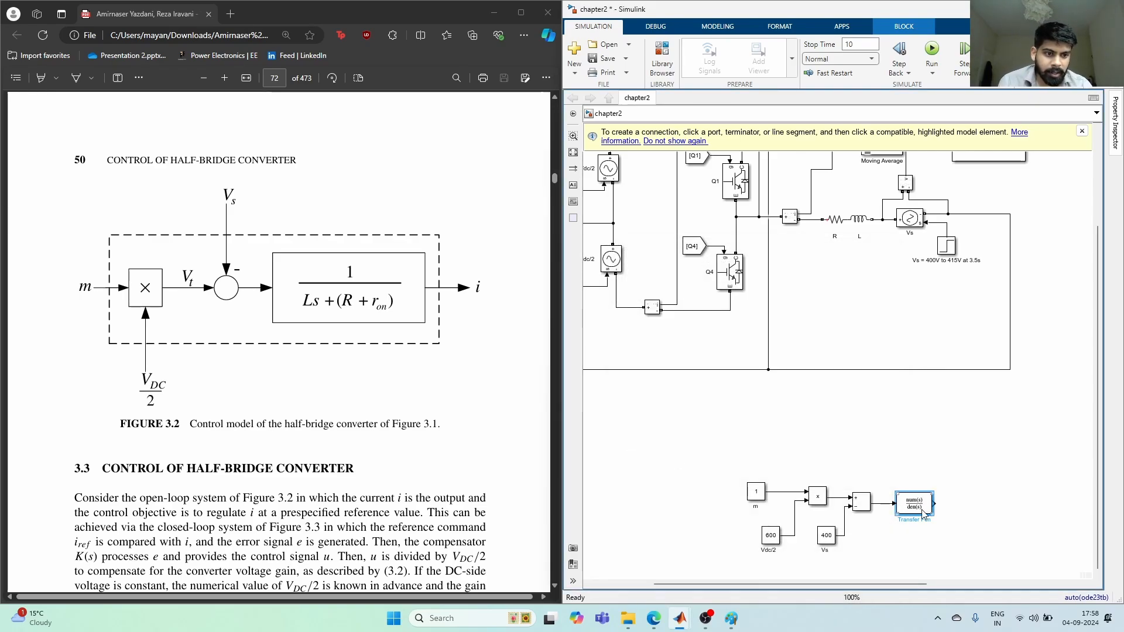
mouse_move(933, 515)
left_mouse_down()
mouse_move(977, 536)
mouse_move(945, 518)
left_mouse_up()
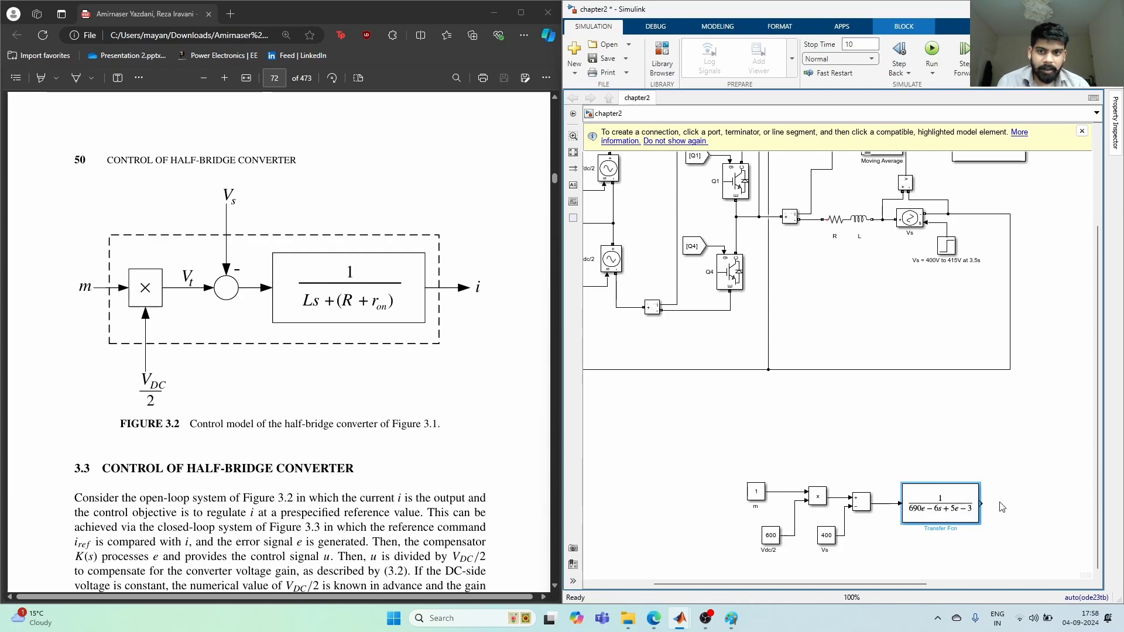
Add a Scope block after the Transfer Fcn and connect the Transfer Fcn output to it.
left_click(999, 538)
scroll(995, 548, "down", 1)
left_click_drag(995, 548, 847, 460)
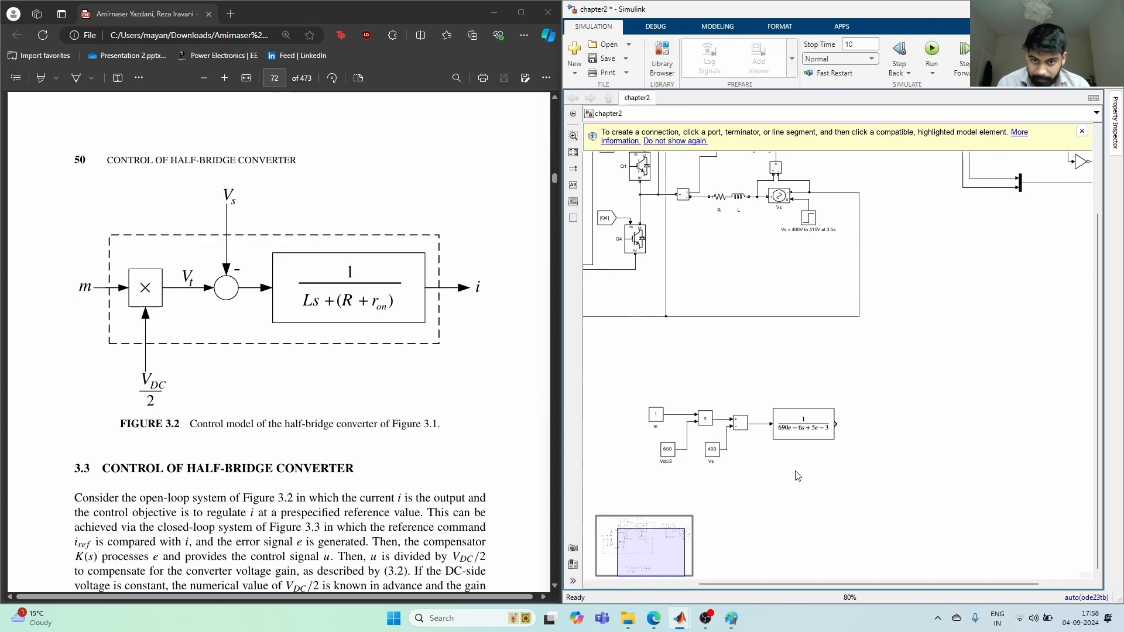
double_click(805, 452)
type("scope")
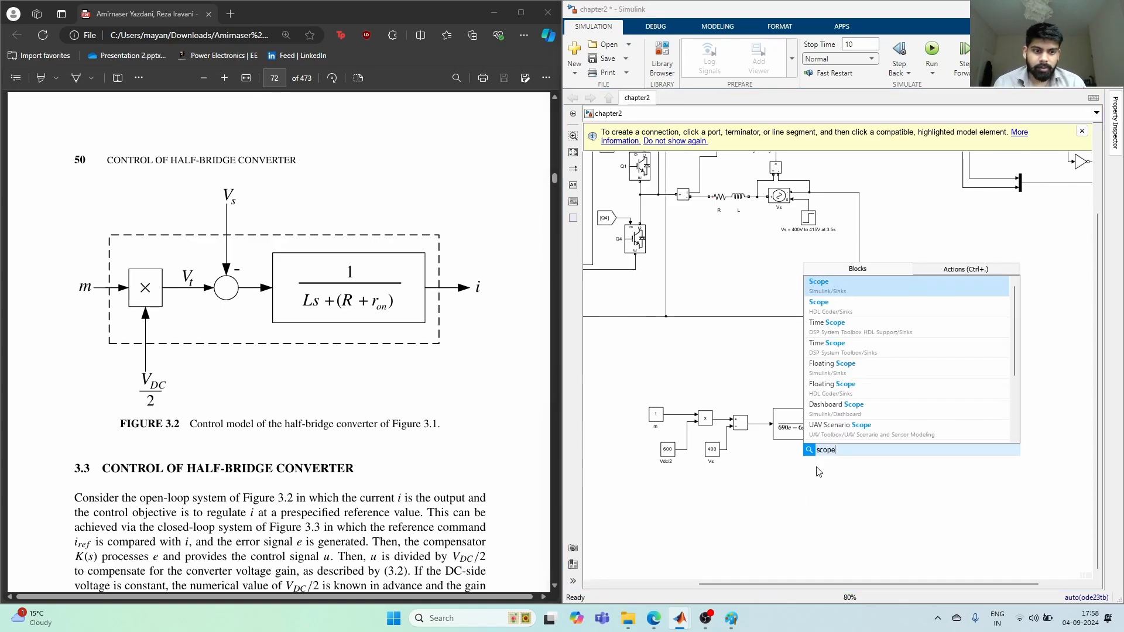
key("Return")
left_click_drag(811, 460, 860, 431)
left_click(846, 439)
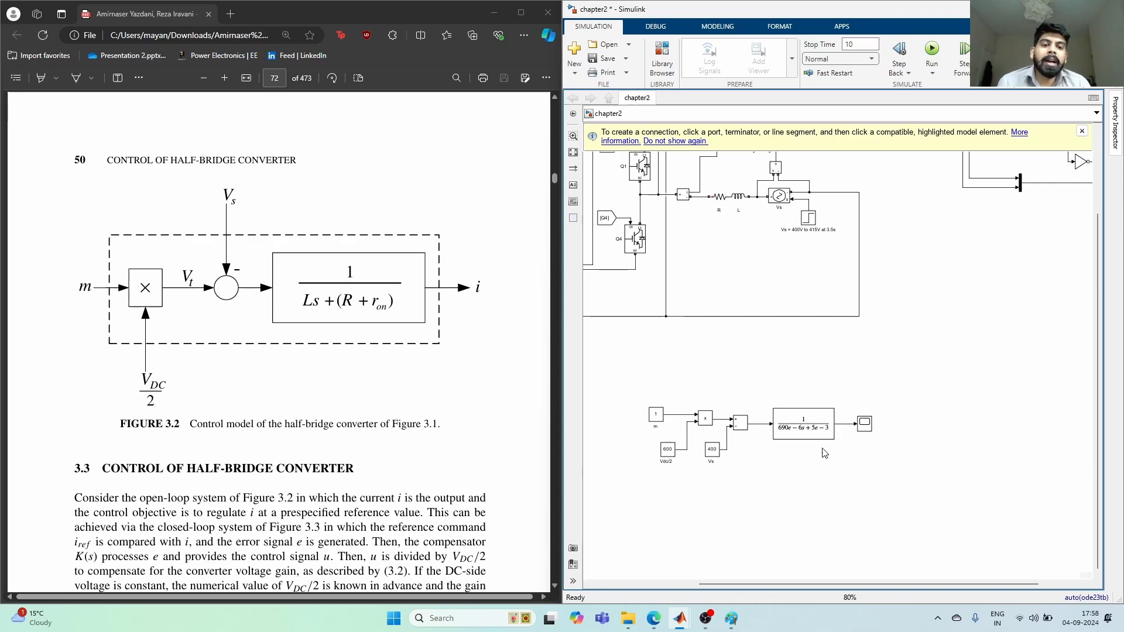
Set the constant value of the m block to 0.68.
left_click_drag(774, 480, 801, 516)
double_click(686, 458)
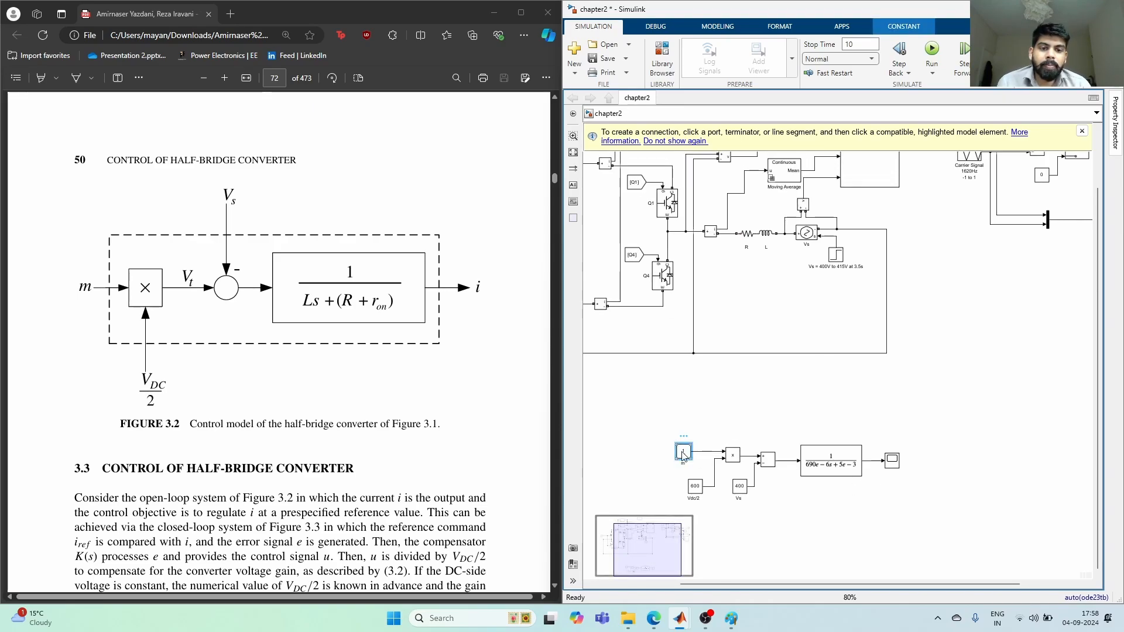
type("0.68")
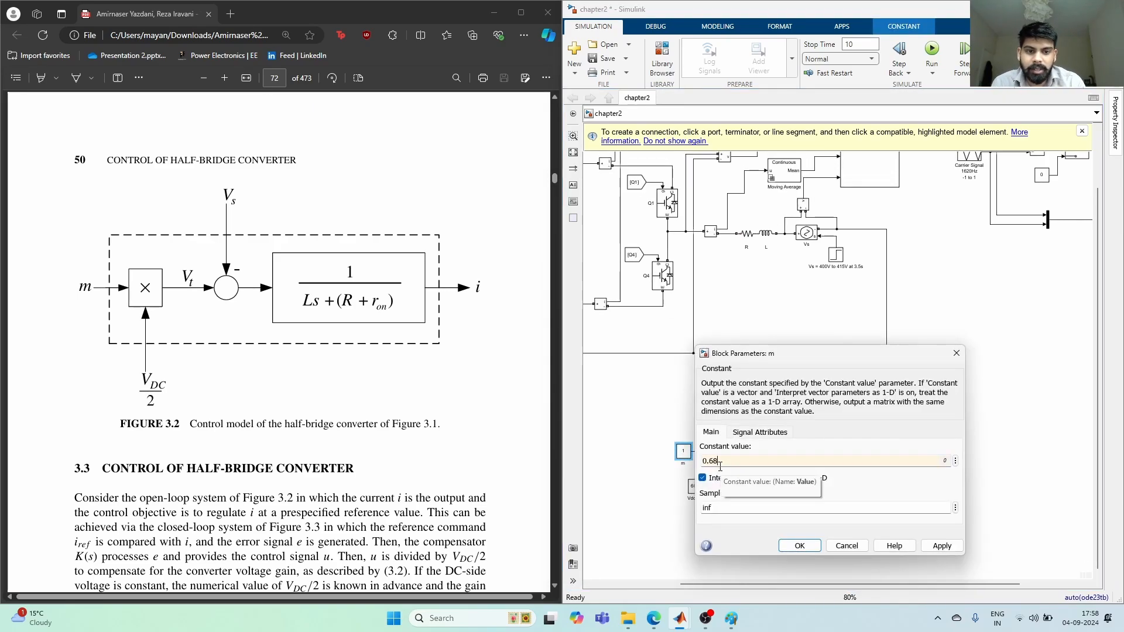
key("Return")
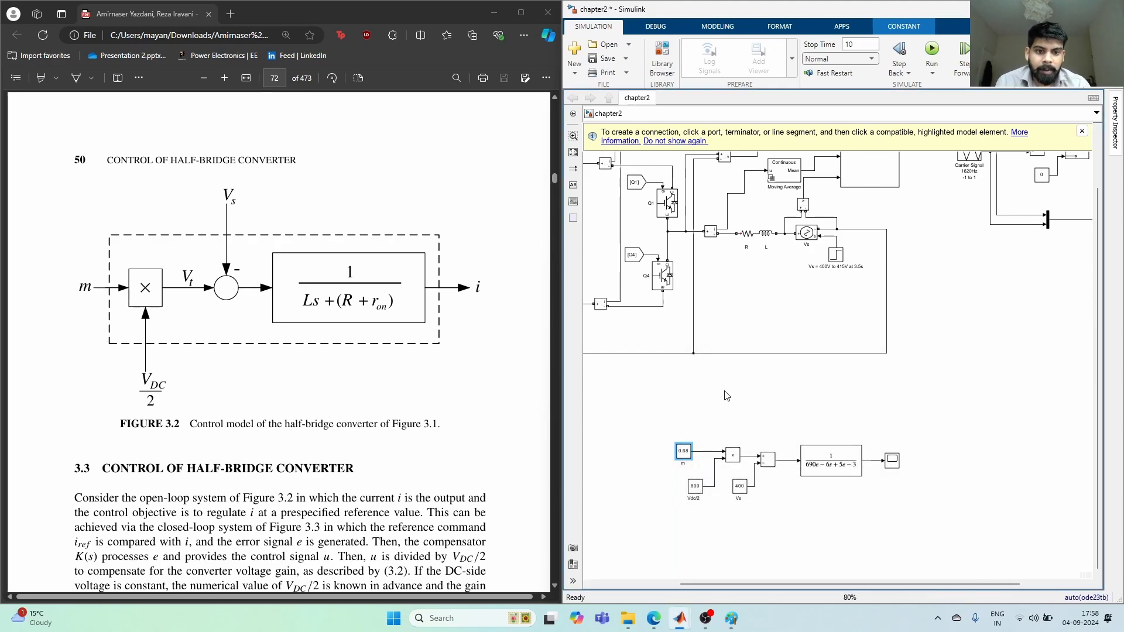
Examine the current trace in the switched converter circuit's scope, zooming in on its settled level just before 1 s.
left_click(744, 369)
scroll(928, 333, "up", 2)
key("space")
double_click(879, 252)
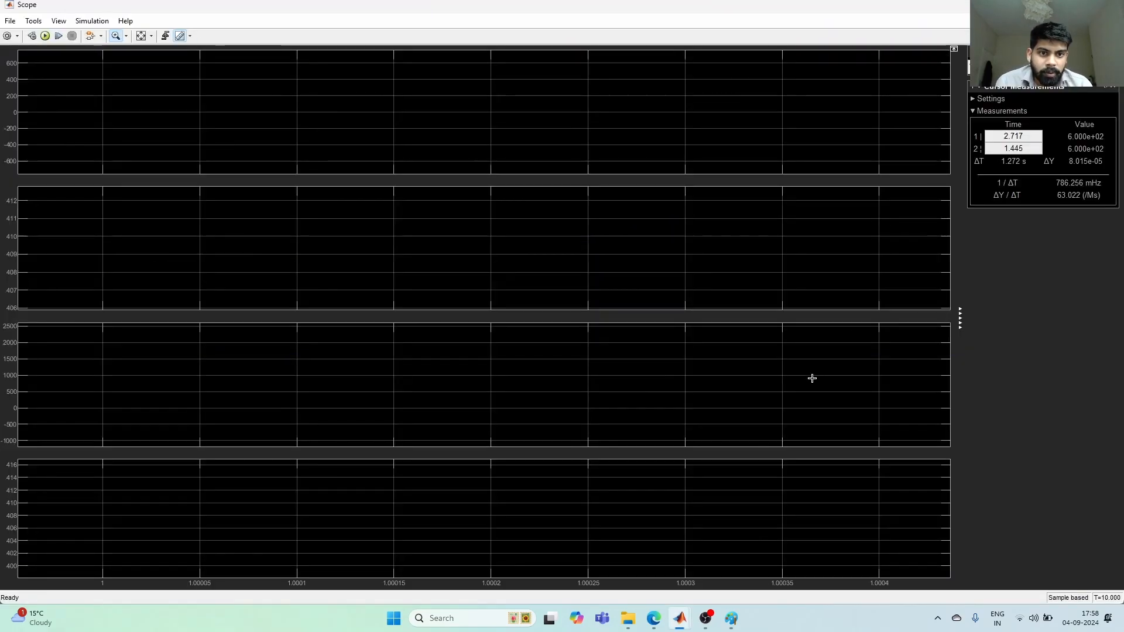
left_click(141, 36)
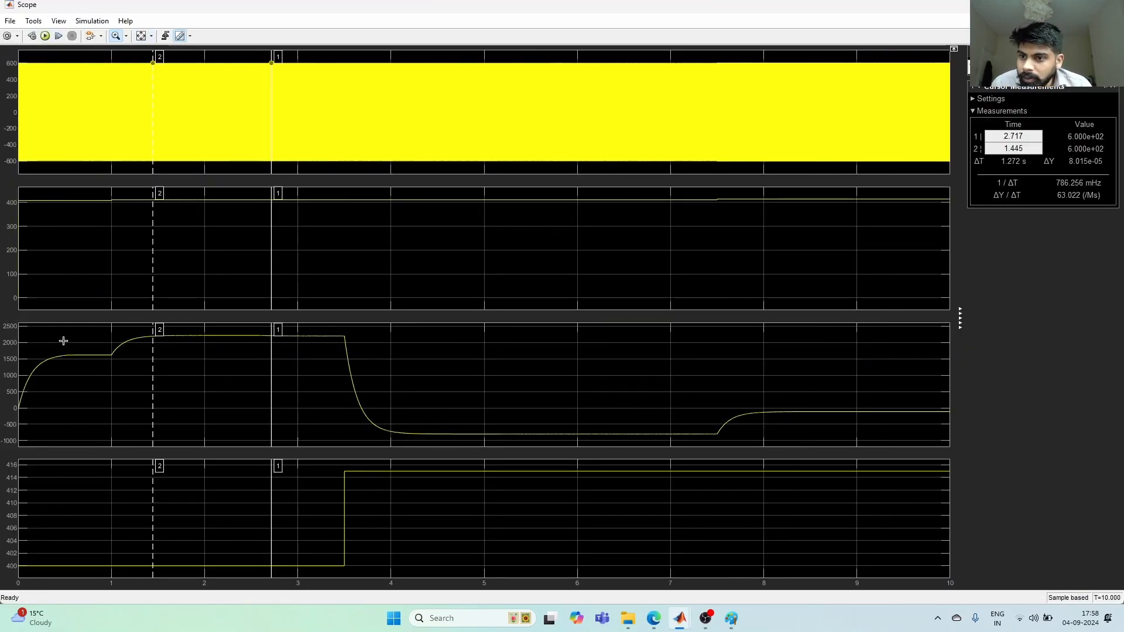
left_click_drag(63, 341, 127, 370)
left_click_drag(712, 374, 599, 409)
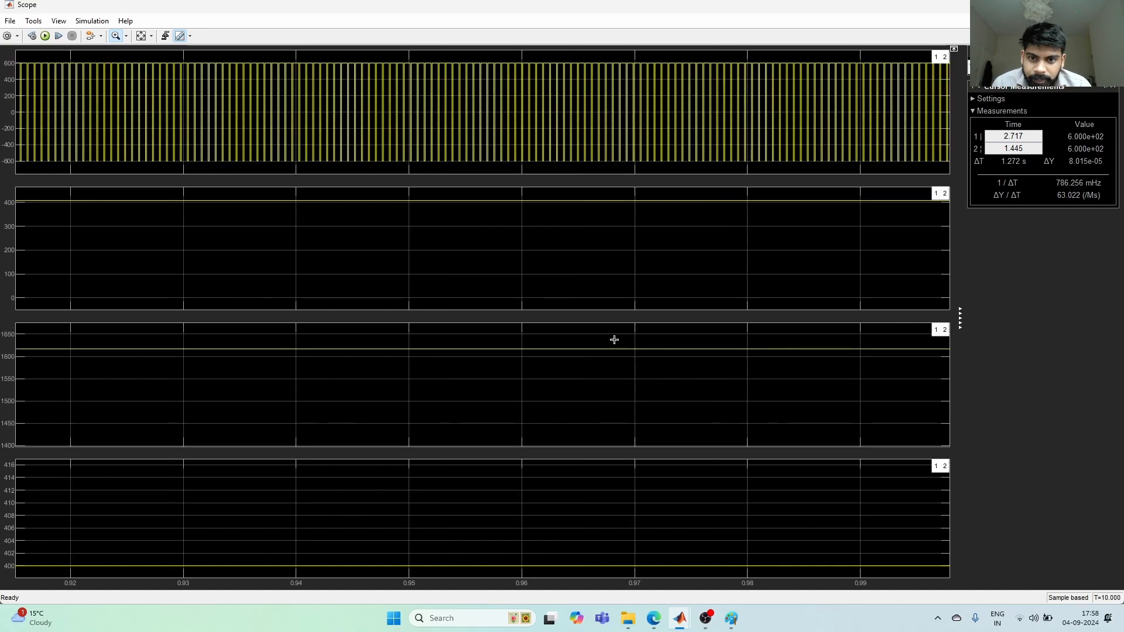
left_click_drag(615, 339, 527, 376)
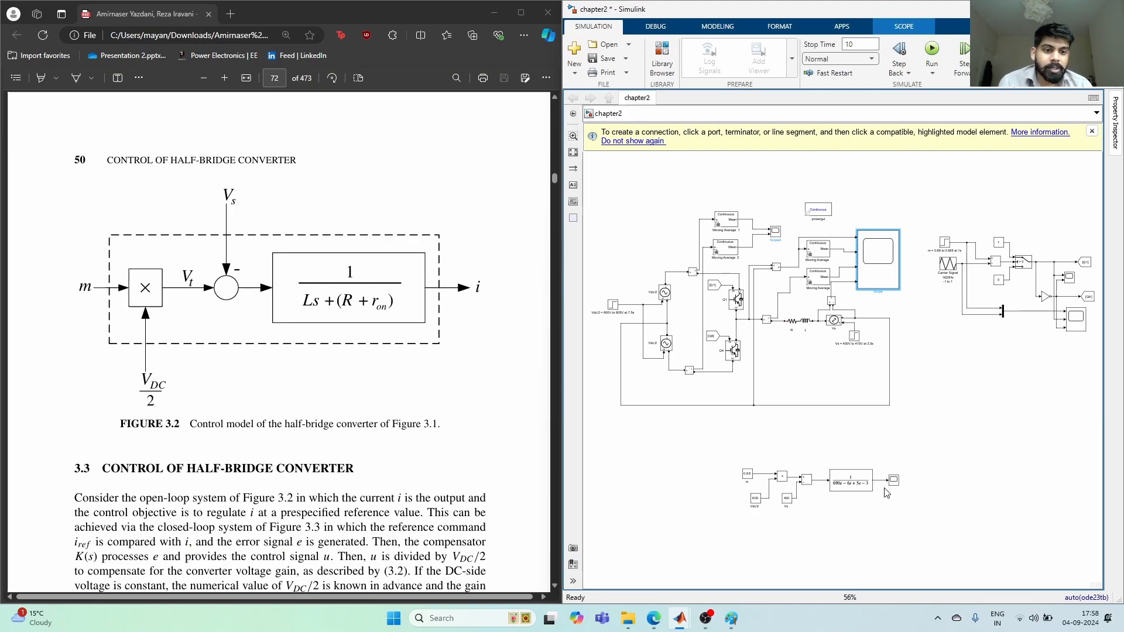
Run the simulation and view the output in the scope connected to the Transfer Fcn.
scroll(841, 527, "up", 5)
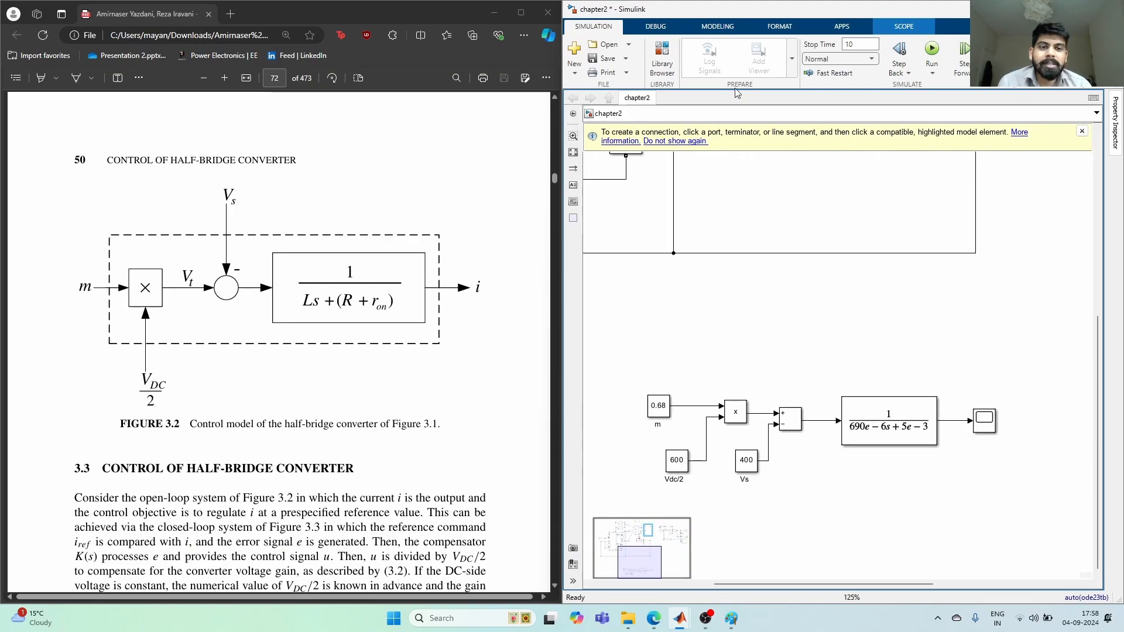
key("ctrl+t")
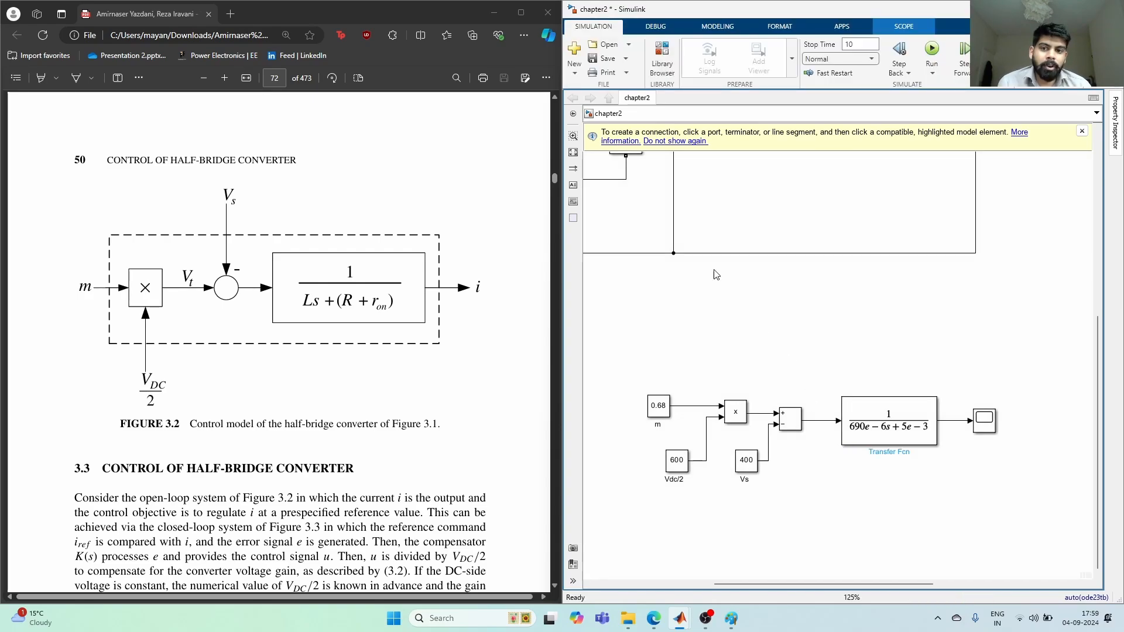
double_click(994, 422)
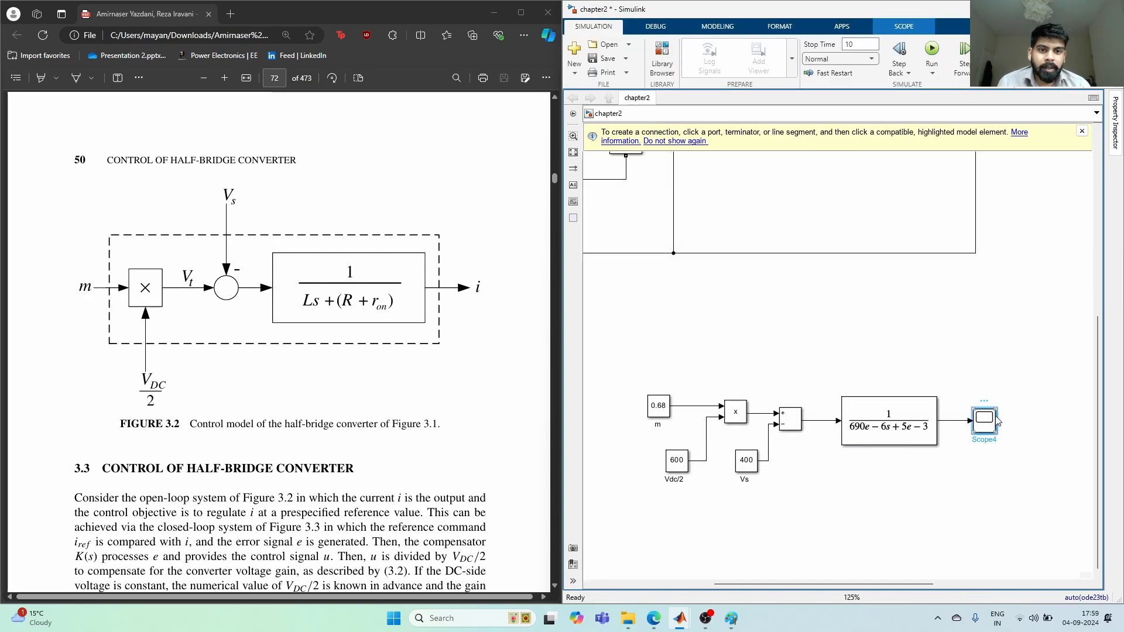
left_click(684, 153)
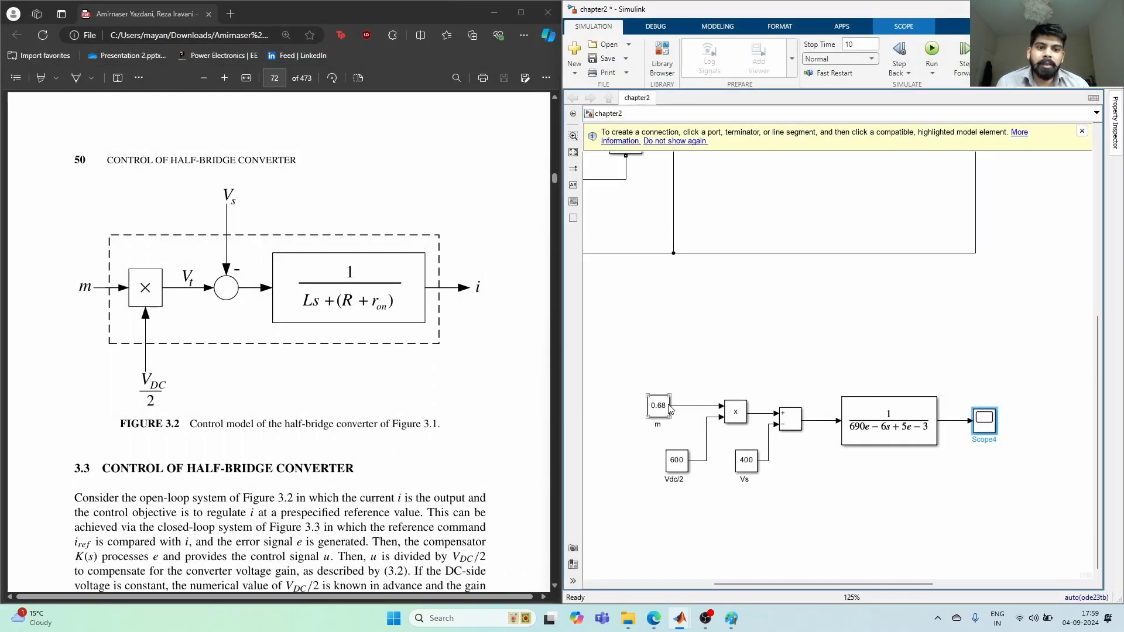
Set the constant value of the m block to 0.685.
left_click(666, 408)
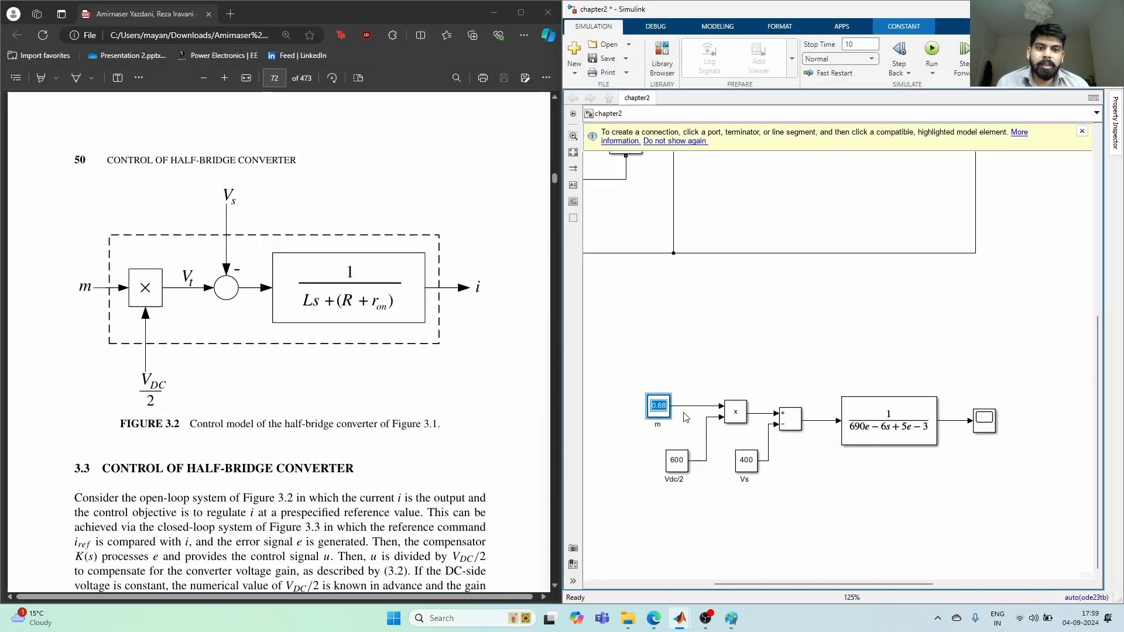
key("BackSpace")
type("0")
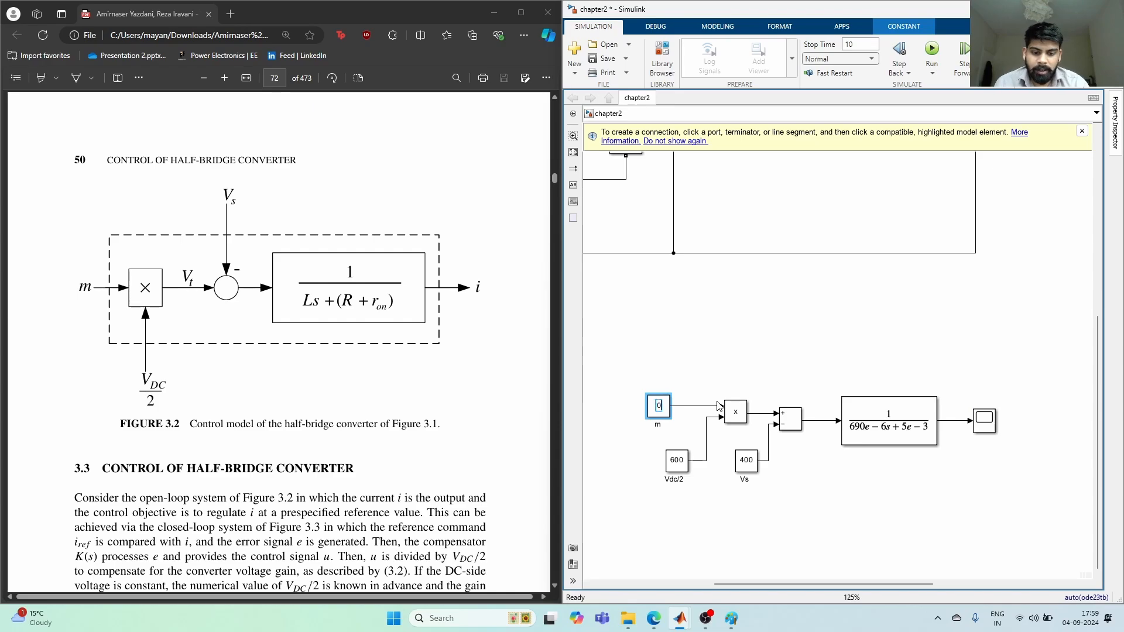
type(".685")
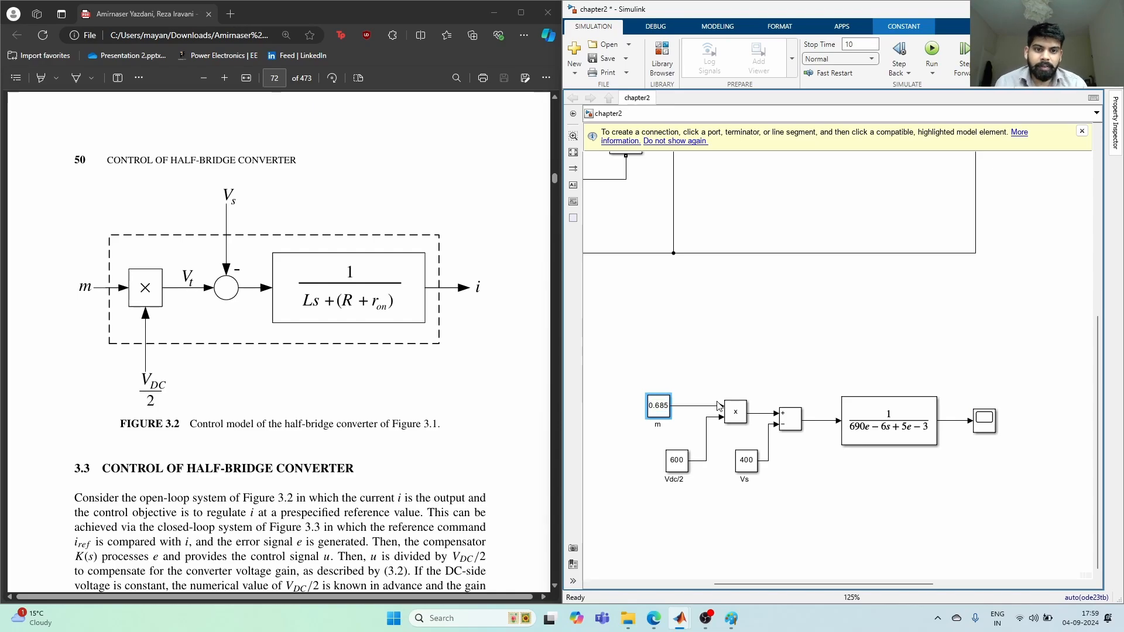
left_click(802, 336)
Examine the current trace in the converter circuit's scope at its settled level near 2.7 s, then close the scope.
scroll(803, 336, "down", 1)
left_click_drag(733, 312, 809, 413)
scroll(863, 398, "down", 1)
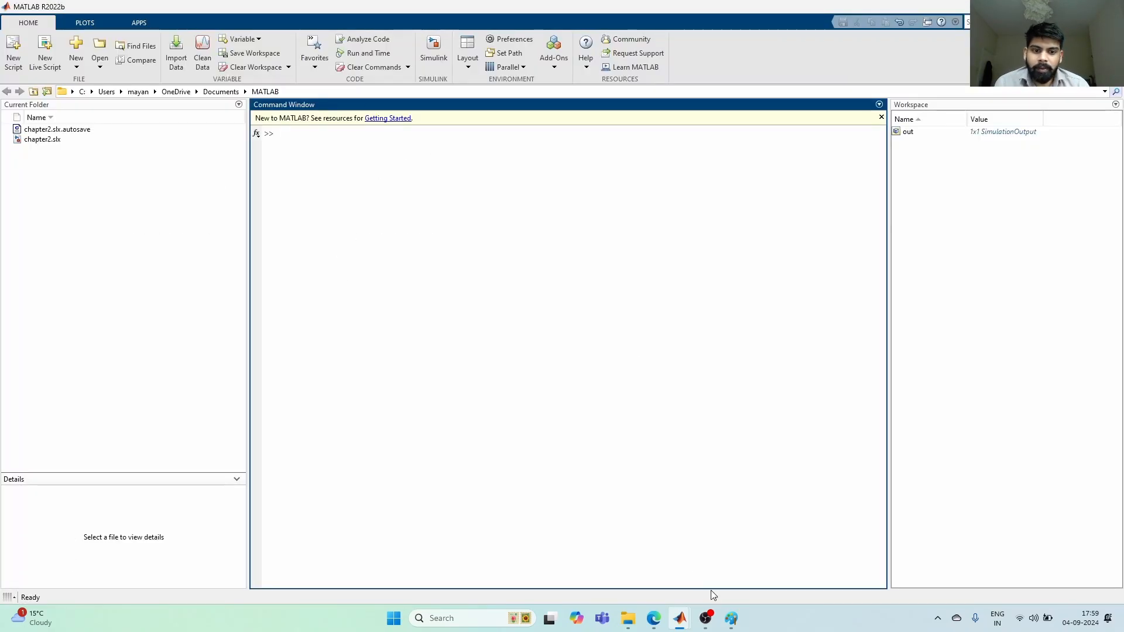
mouse_move(680, 618)
left_click(837, 545)
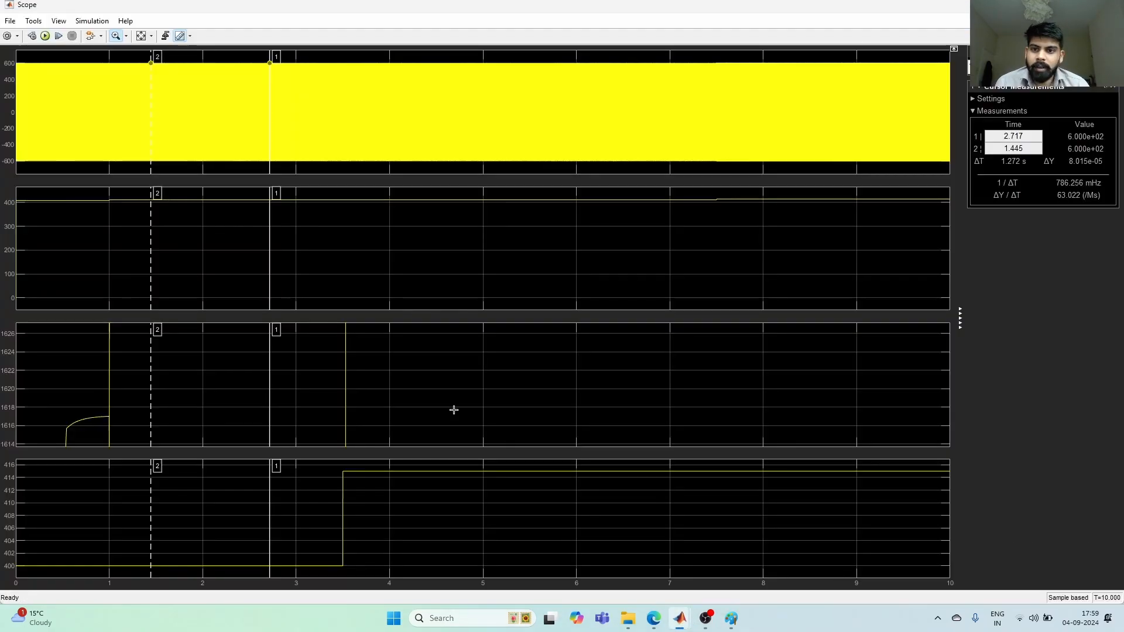
left_click(142, 37)
left_click(287, 330)
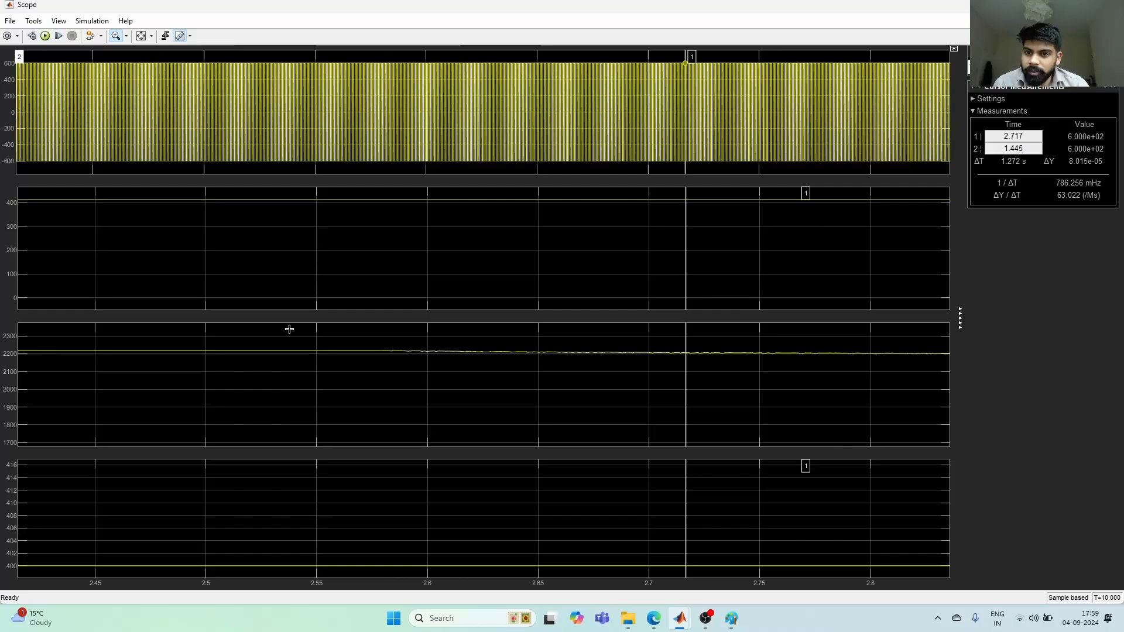
left_click(667, 345)
left_click(574, 336)
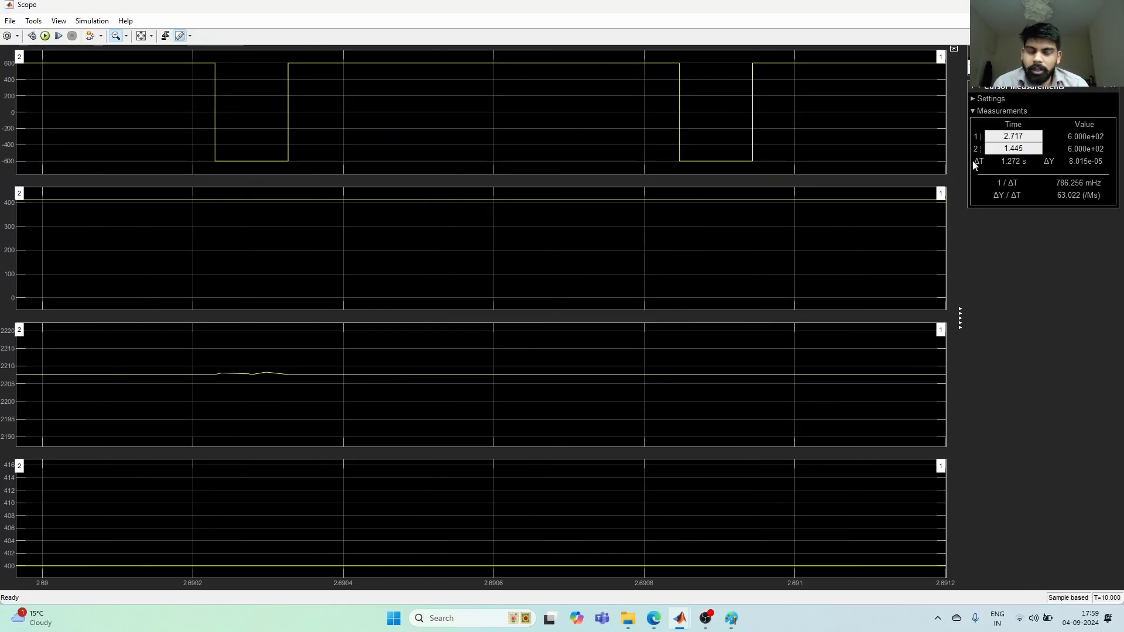
left_click(1057, 5)
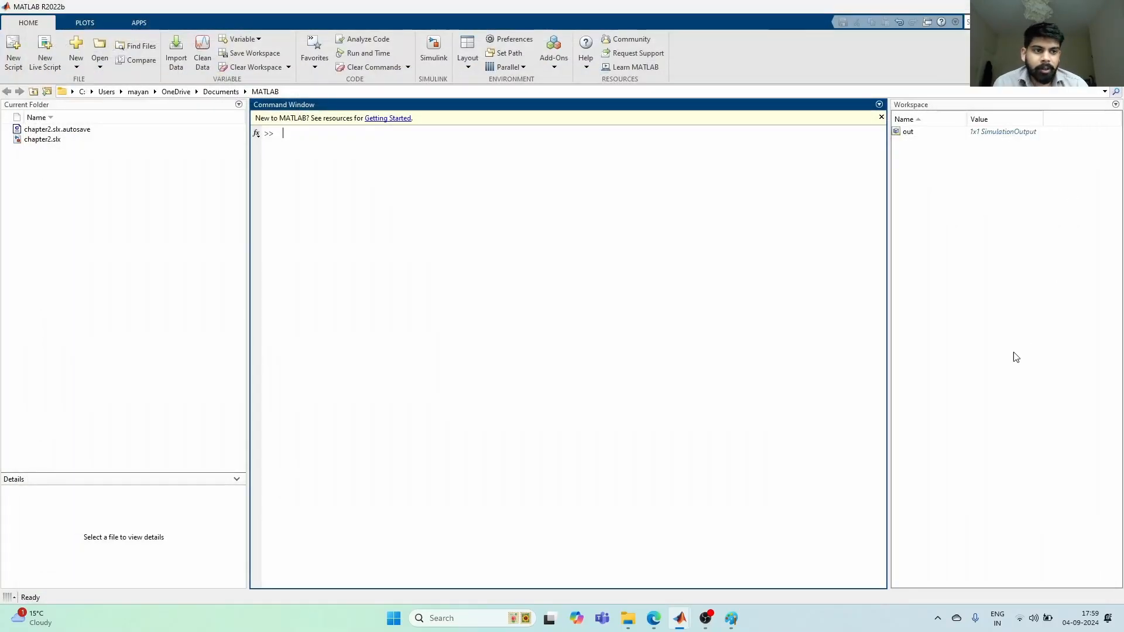
left_click(1057, 4)
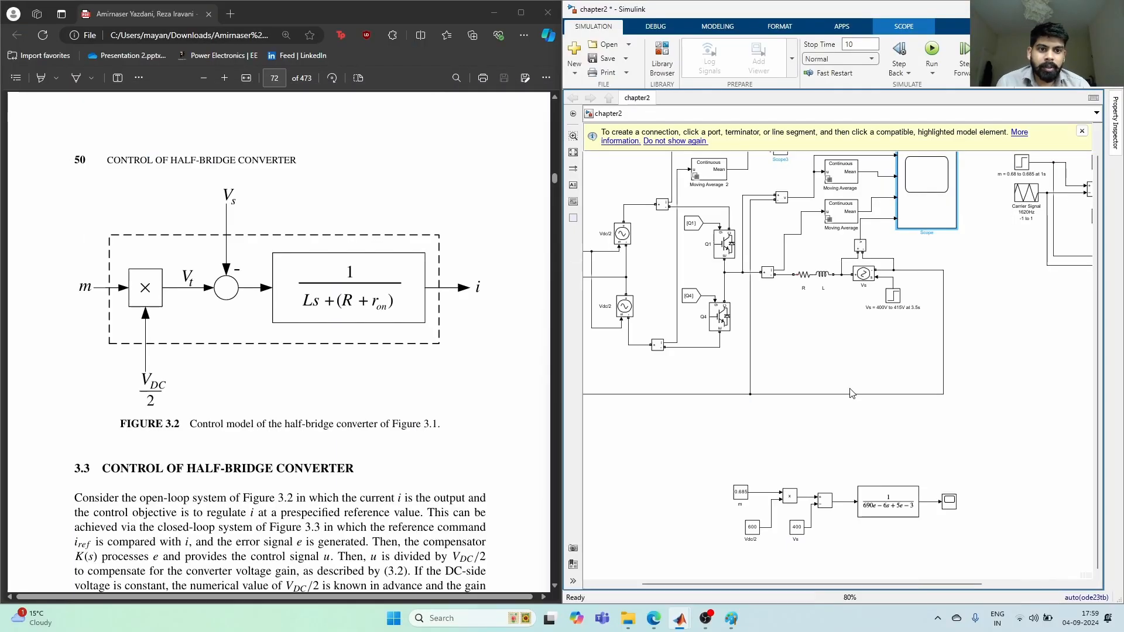
Run the simulation and examine the settled level of the Transfer Fcn output in its scope near 4.2 s, then close the scope.
left_click(950, 504)
left_click(932, 56)
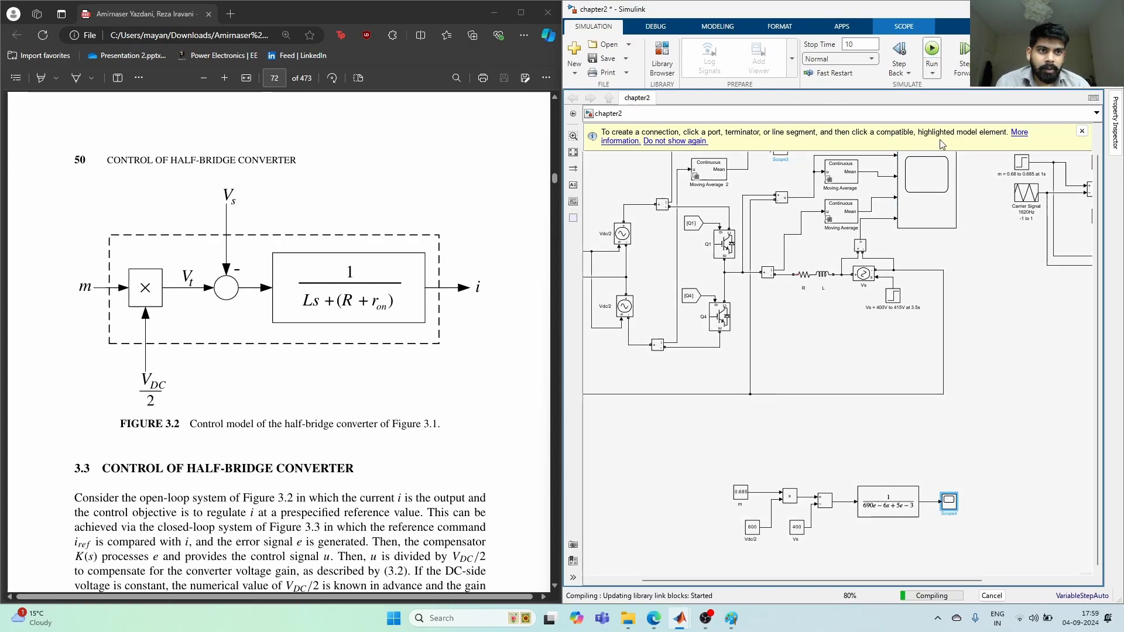
double_click(949, 503)
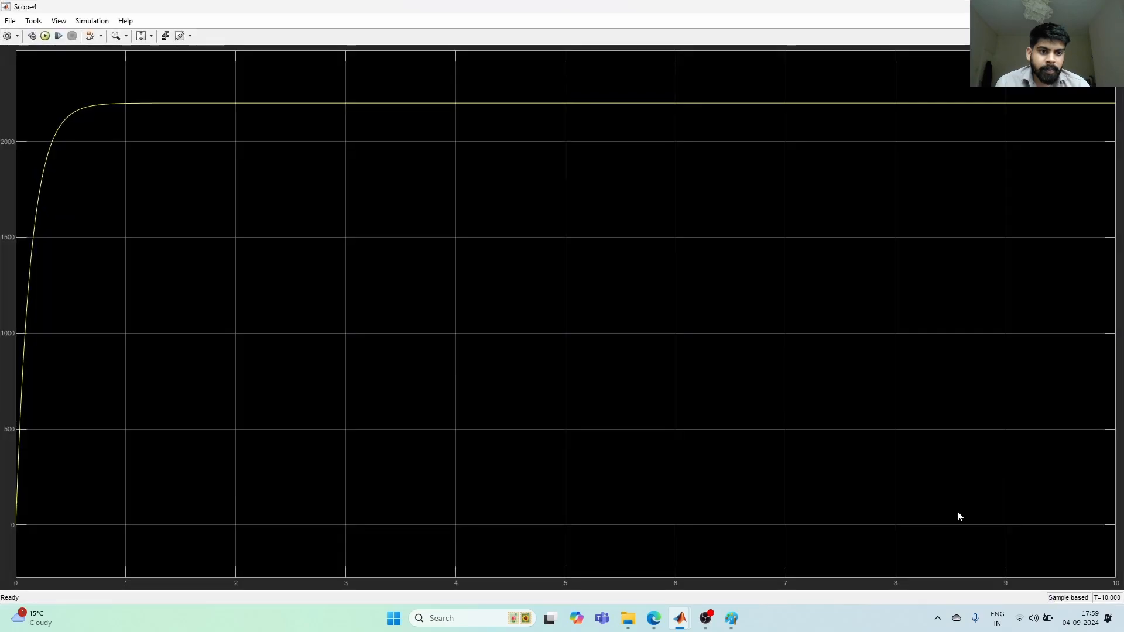
left_click(130, 24)
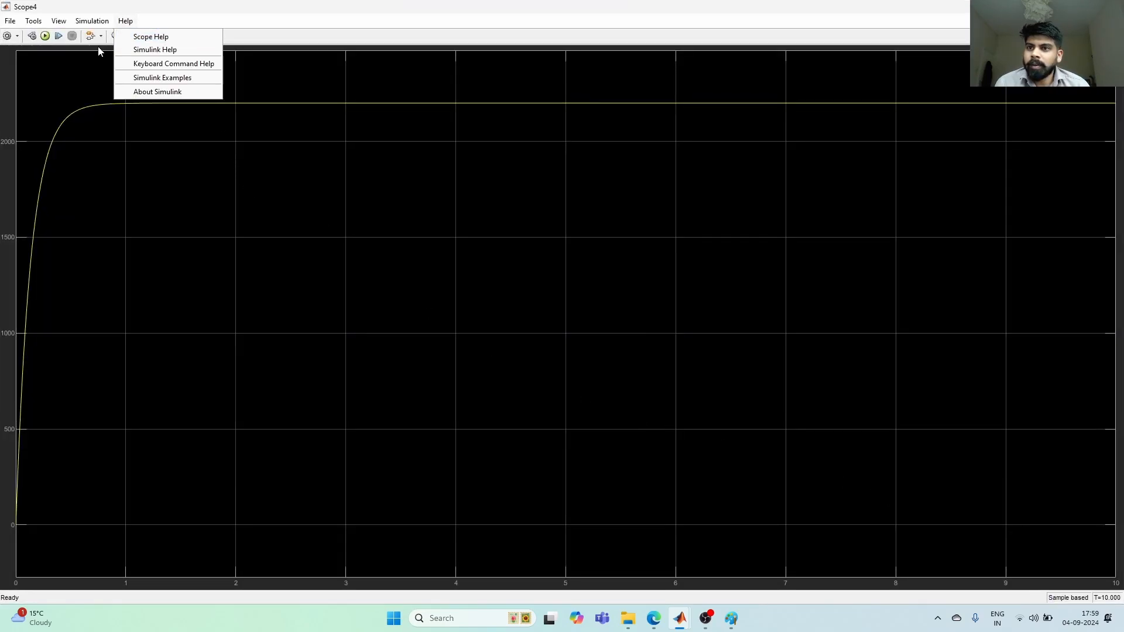
left_click(98, 49)
left_click(121, 37)
left_click_drag(495, 66, 474, 116)
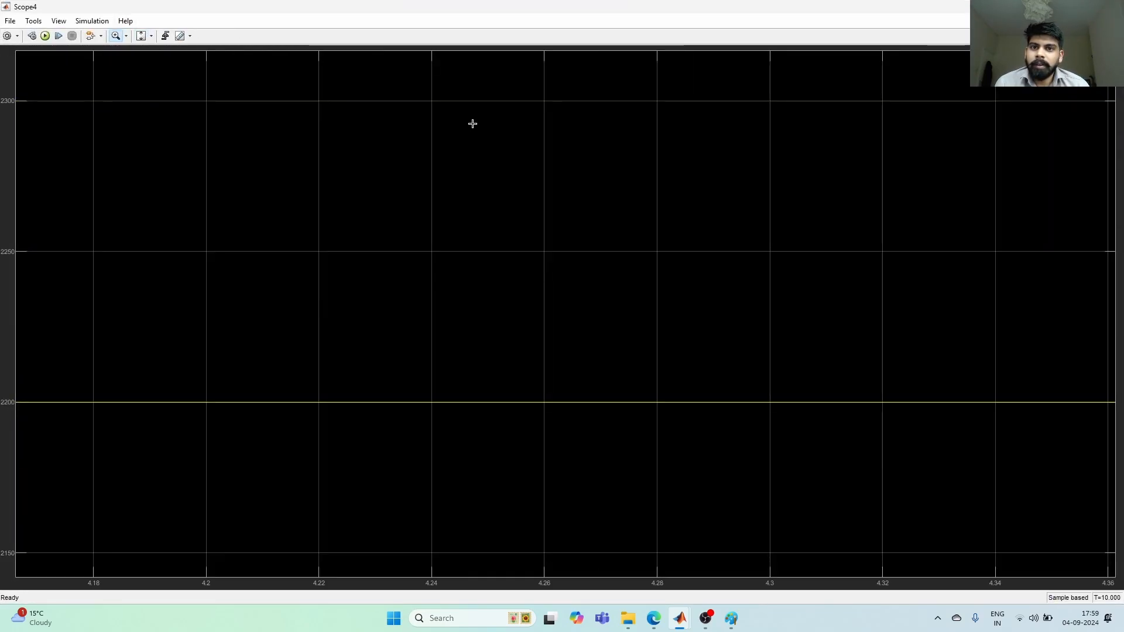
left_click_drag(400, 373, 555, 442)
double_click(468, 251)
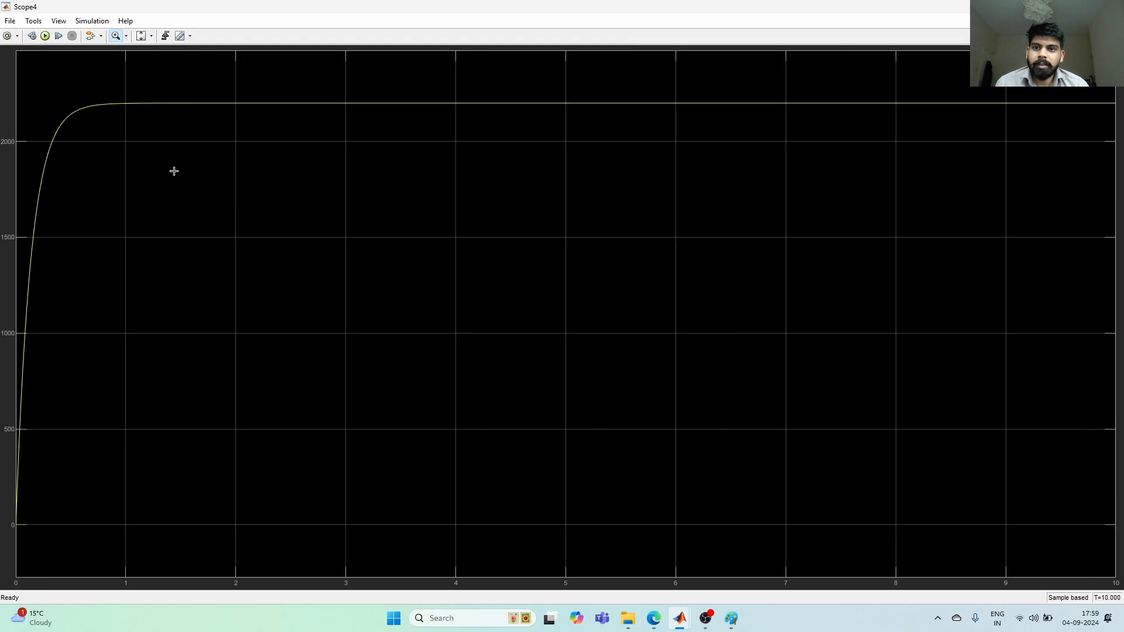
left_click(1111, 7)
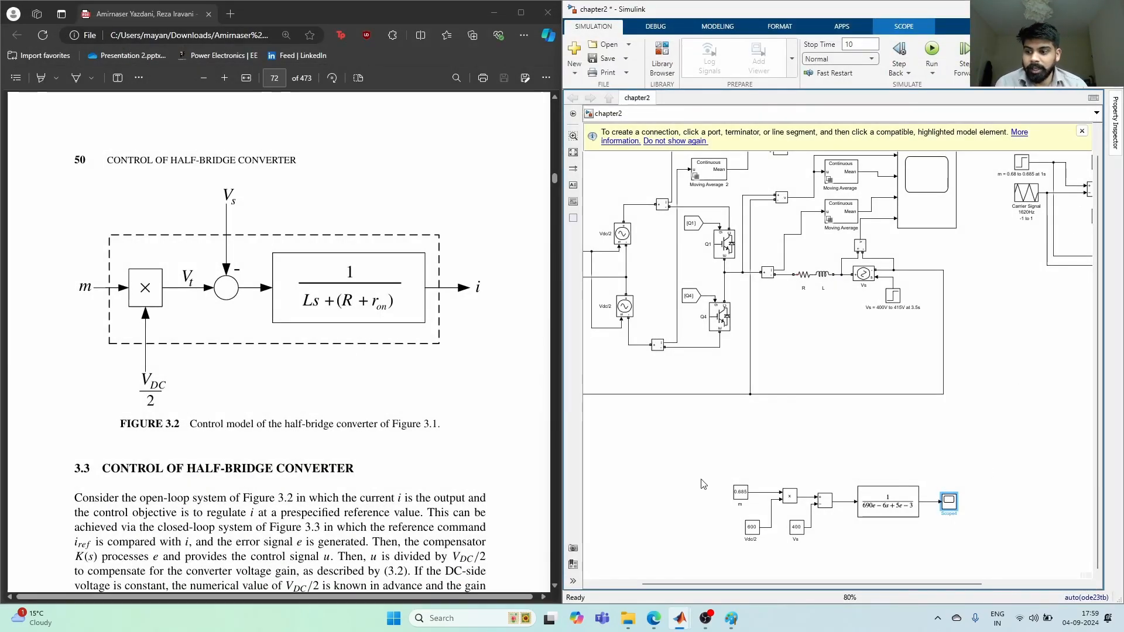
Move the whole Figure 3.2 control model, from the m constant to its scope, to the empty area above the PWM gating circuit.
left_click_drag(694, 462, 943, 560)
left_click_drag(962, 454, 692, 551)
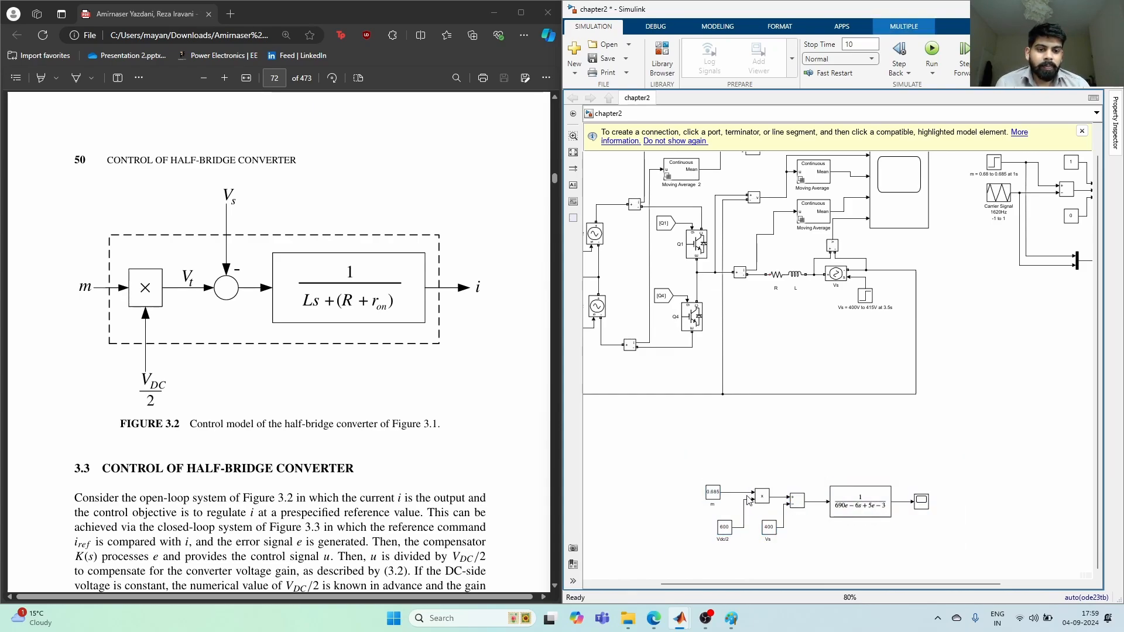
left_click_drag(664, 468, 1011, 571)
left_click_drag(859, 508, 948, 451)
left_click_drag(714, 421, 1052, 510)
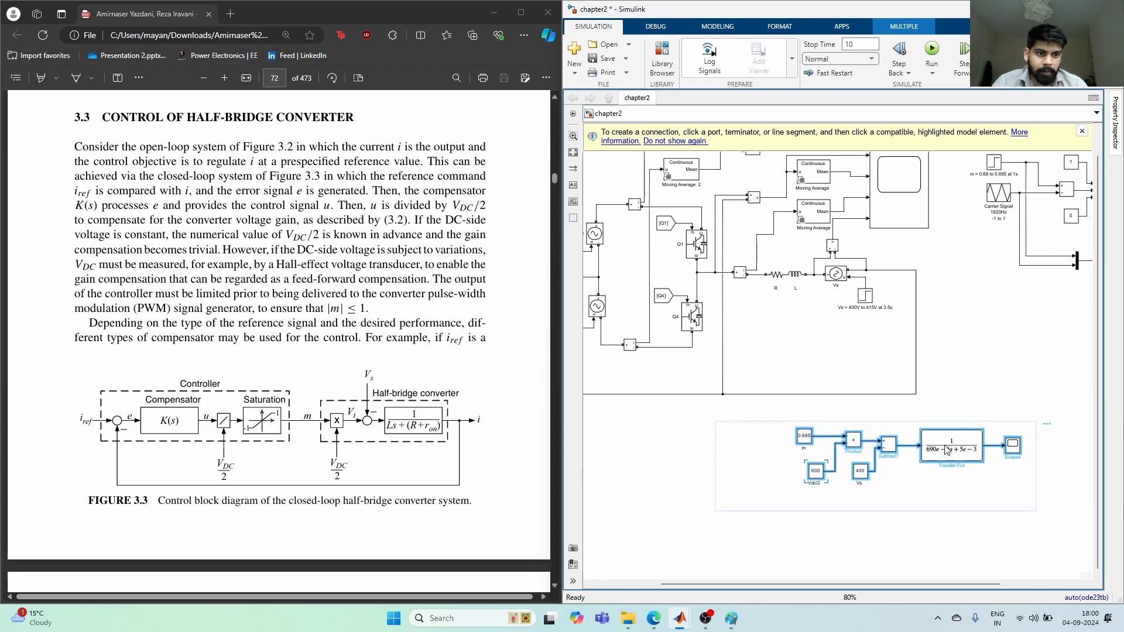
left_click_drag(958, 451, 776, 508)
left_click(804, 476)
scroll(829, 501, "down", 3)
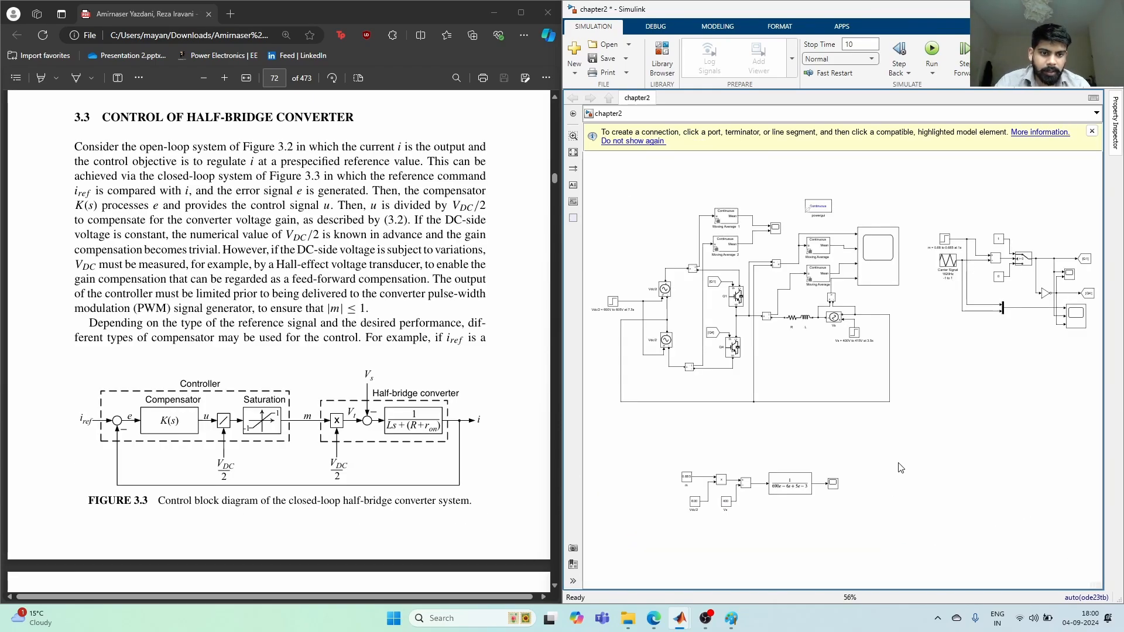
left_click_drag(864, 486, 627, 575)
left_click_drag(748, 527, 1020, 200)
left_click(901, 480)
key("space")
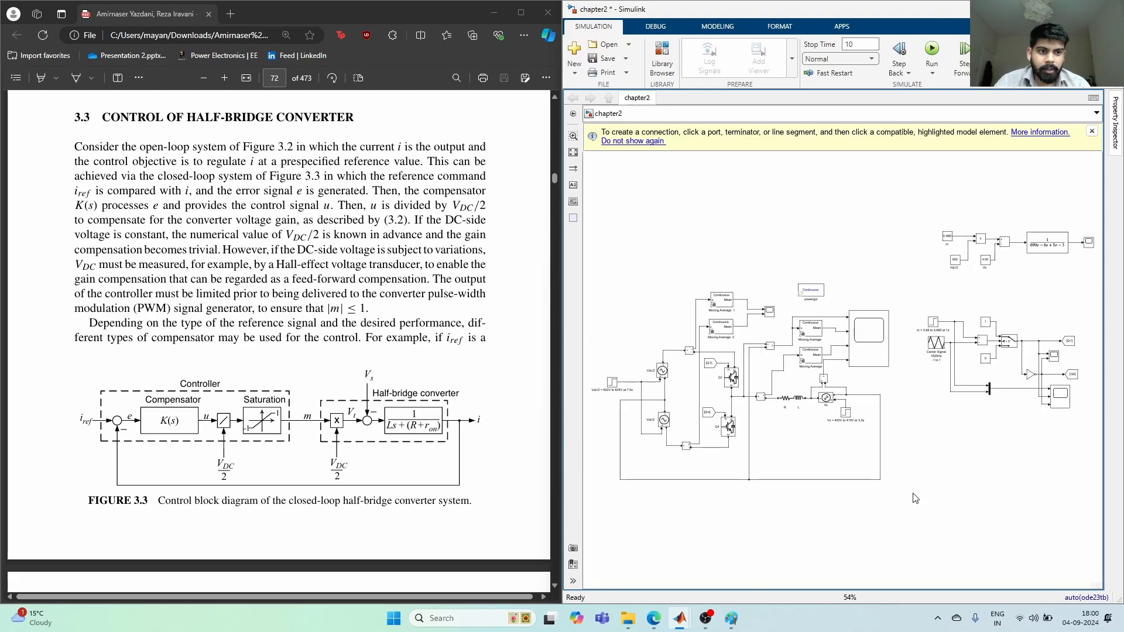
left_click_drag(852, 504, 862, 493)
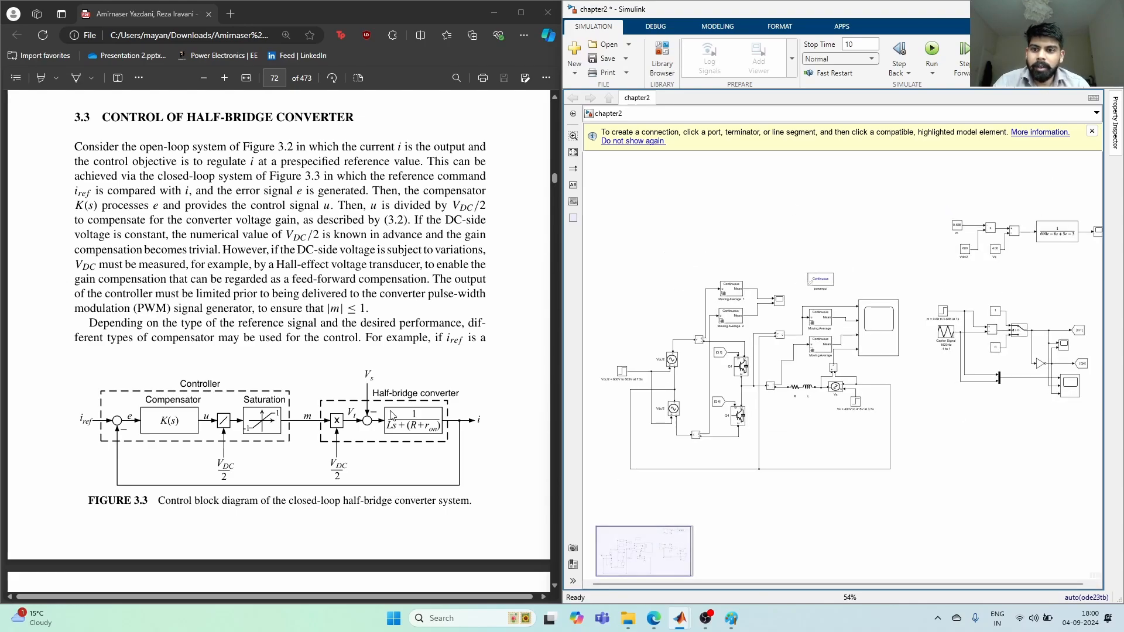
scroll(262, 321, "down", 2)
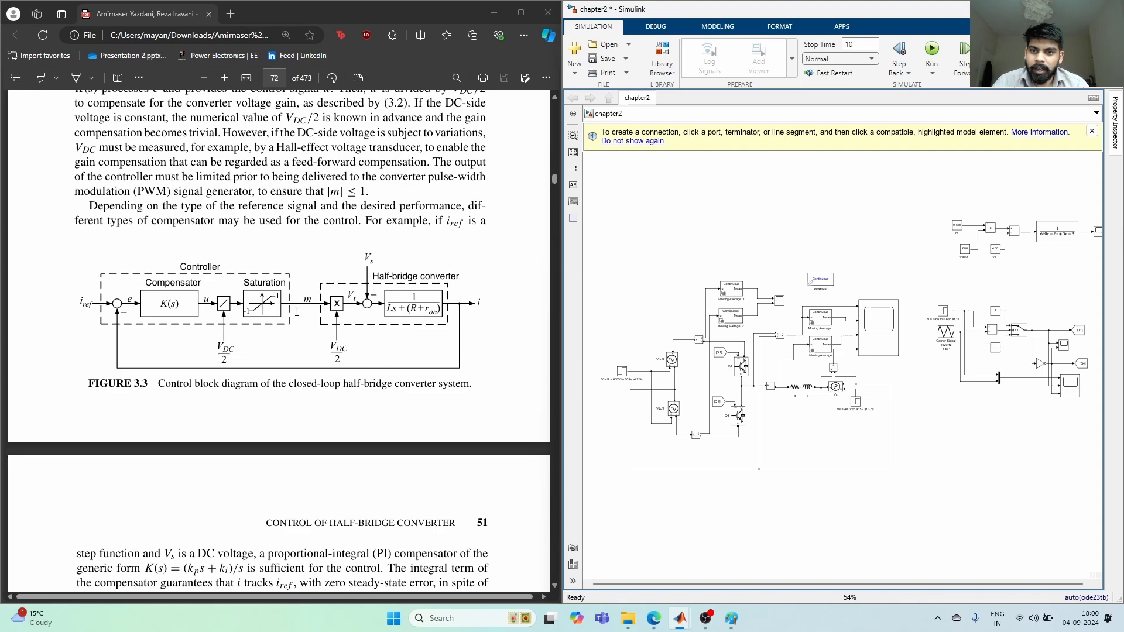
left_click(1083, 9)
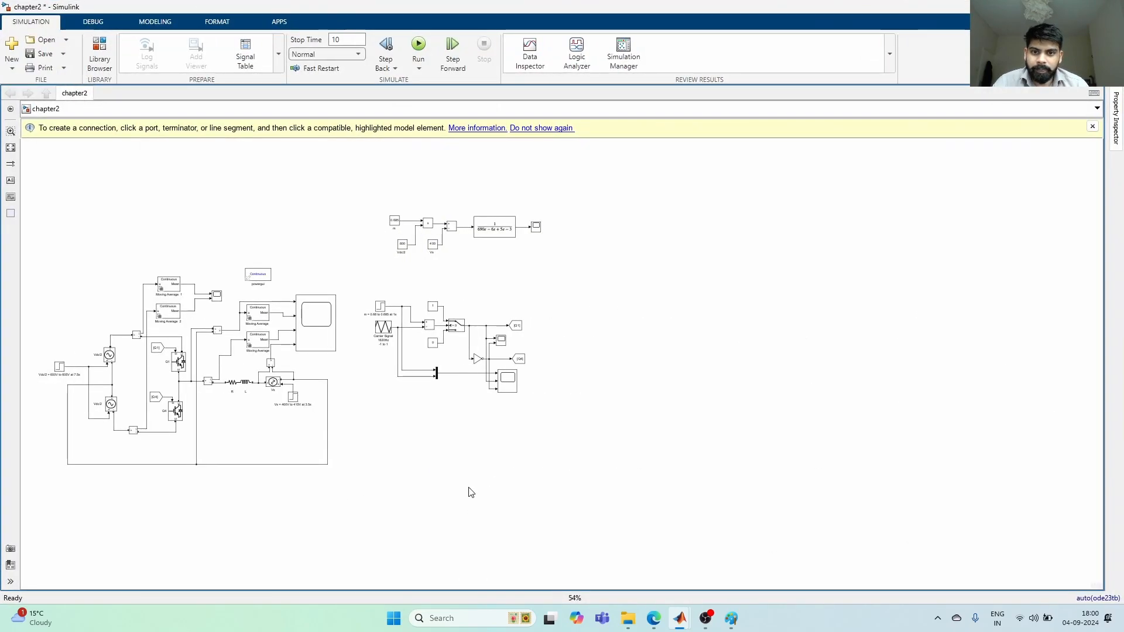
key("space")
scroll(629, 481, "down", 1)
left_click_drag(663, 489, 569, 450)
double_click(776, 10)
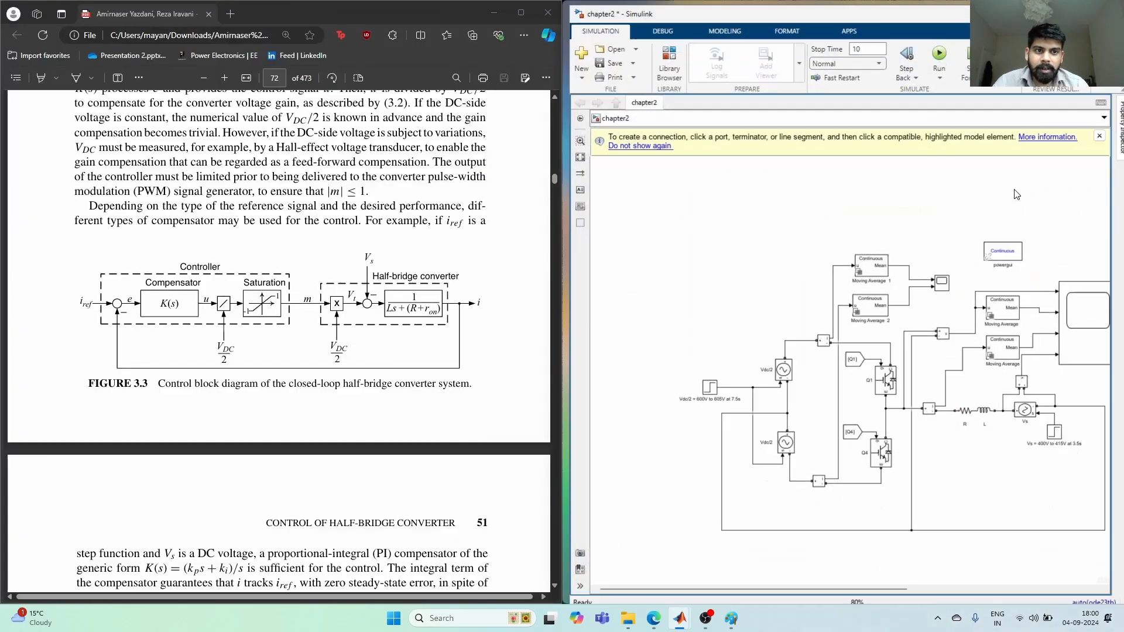
Examine Example 3.1 in the textbook for the converter and compensator parameters, including r_on, and compare with the Figure 3.1 schematic.
scroll(293, 307, "down", 10)
scroll(294, 308, "down", 5)
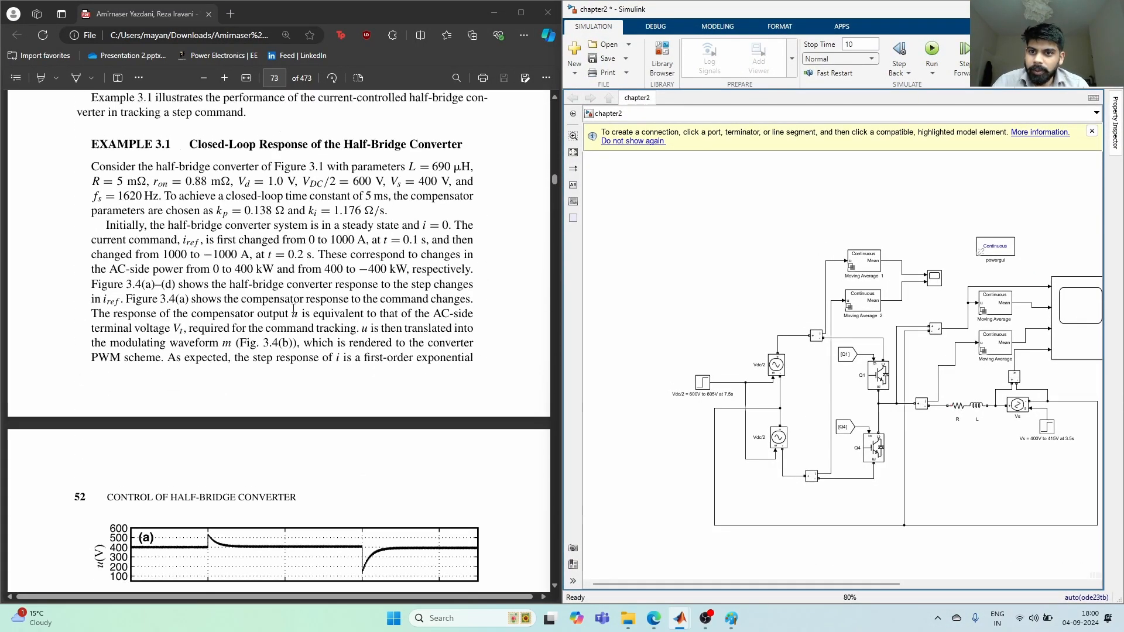
scroll(293, 308, "up", 3)
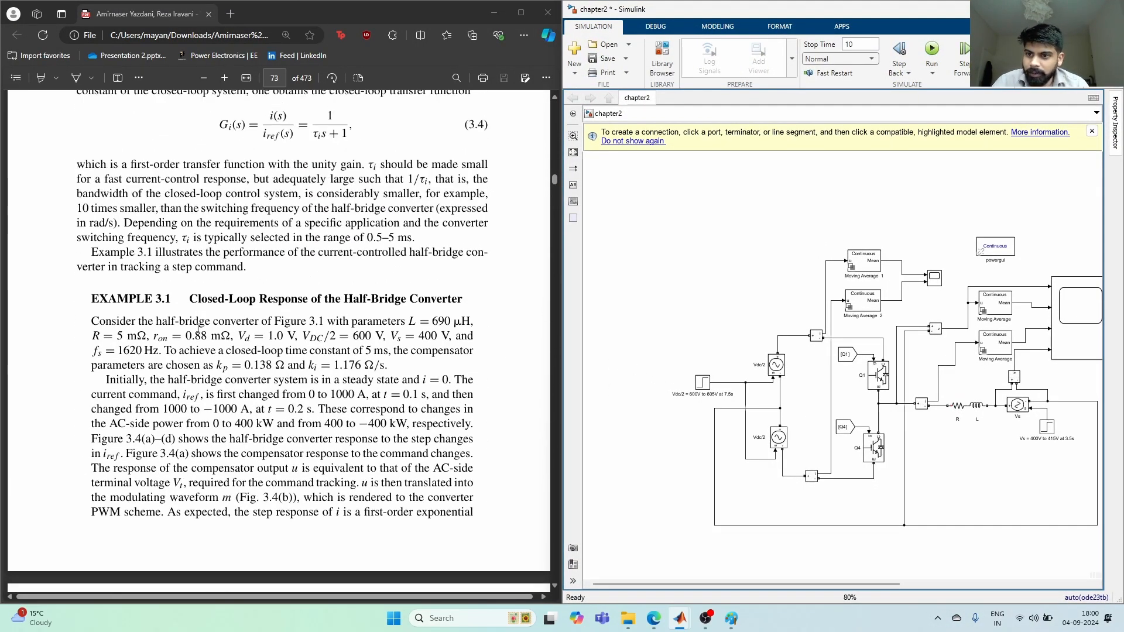
left_click_drag(117, 337, 185, 336)
left_click(234, 350)
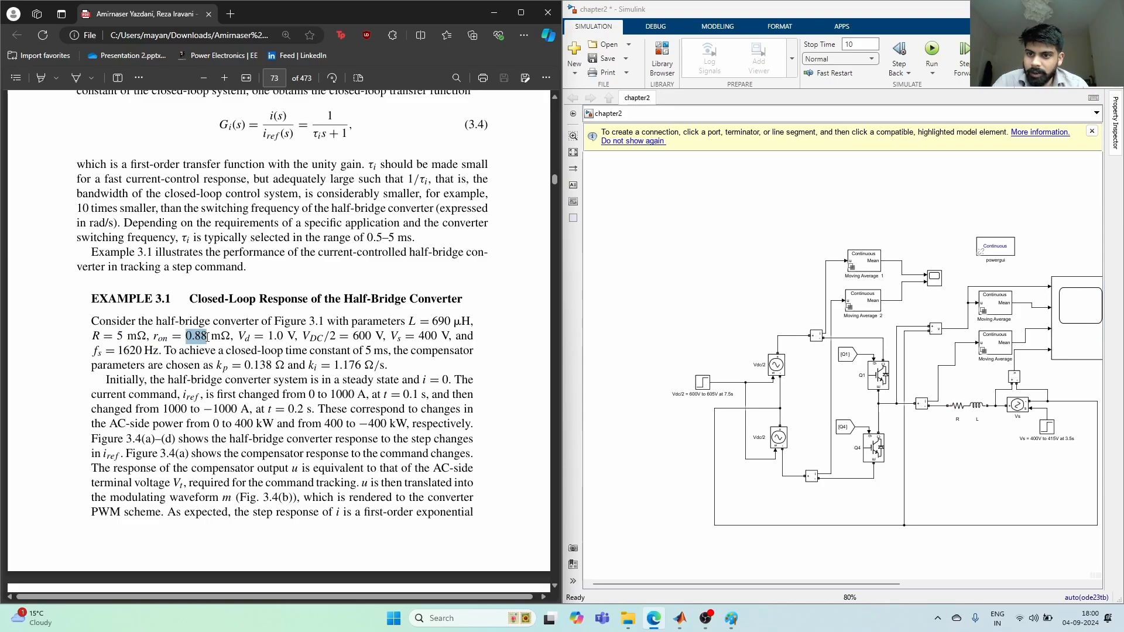
left_click(205, 363)
scroll(366, 320, "down", 15)
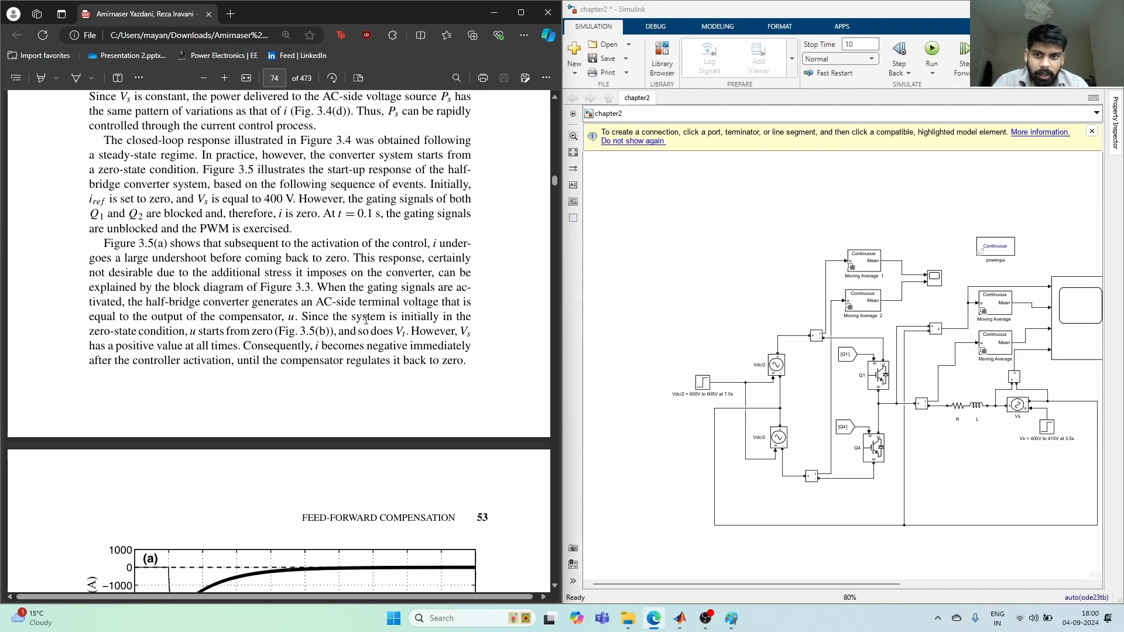
scroll(366, 321, "up", 15)
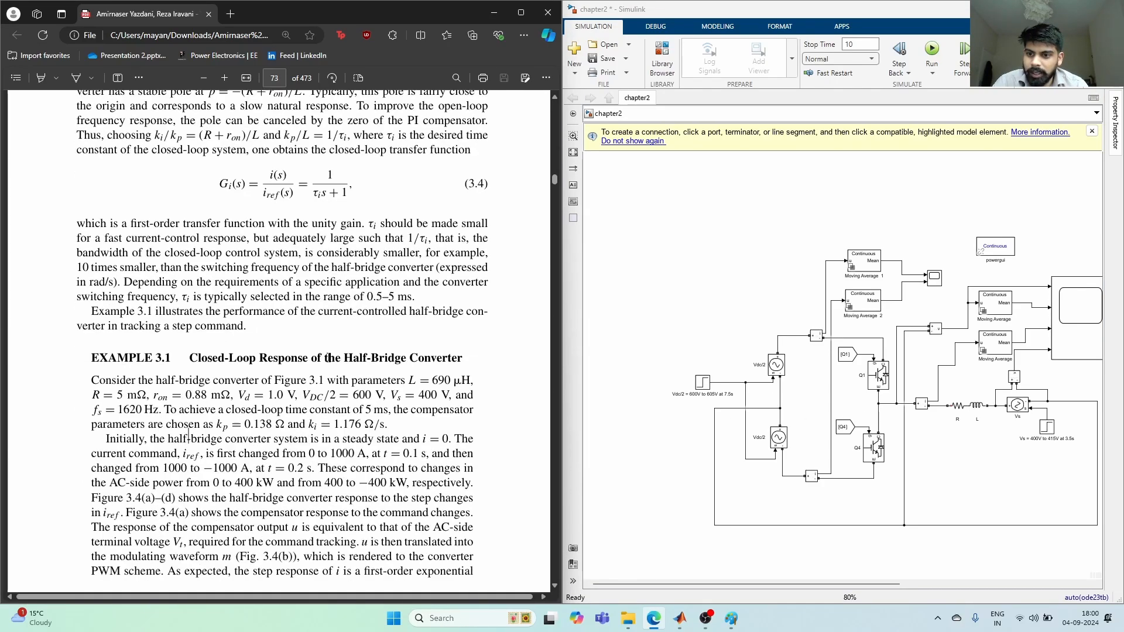
scroll(188, 437, "up", 20)
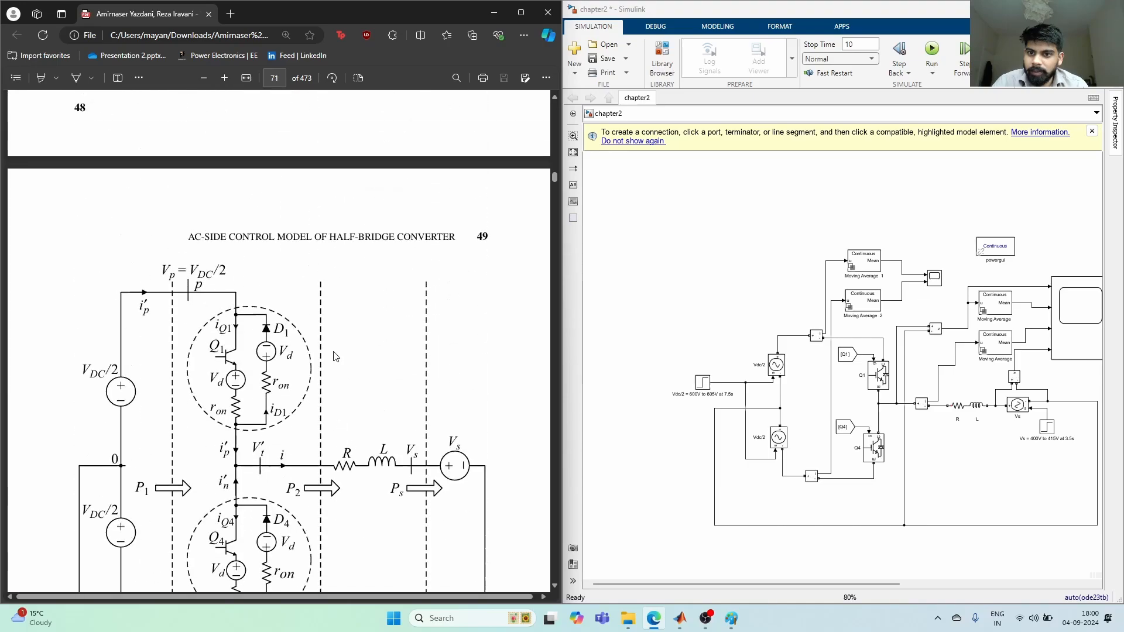
scroll(294, 304, "down", 2)
scroll(238, 271, "down", 20)
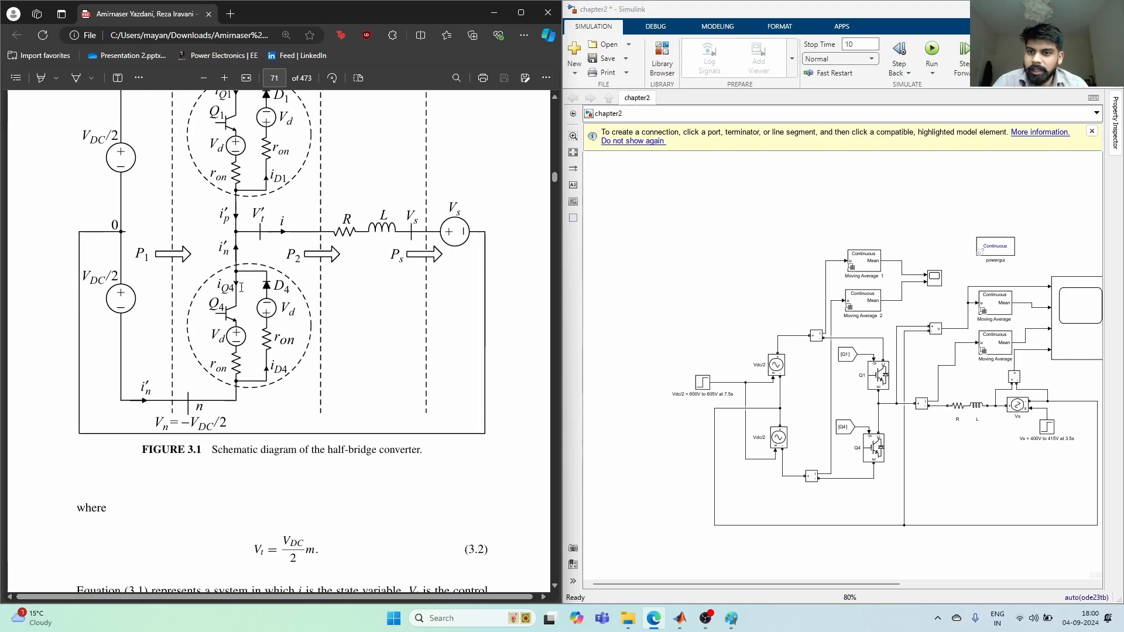
scroll(282, 291, "down", 8)
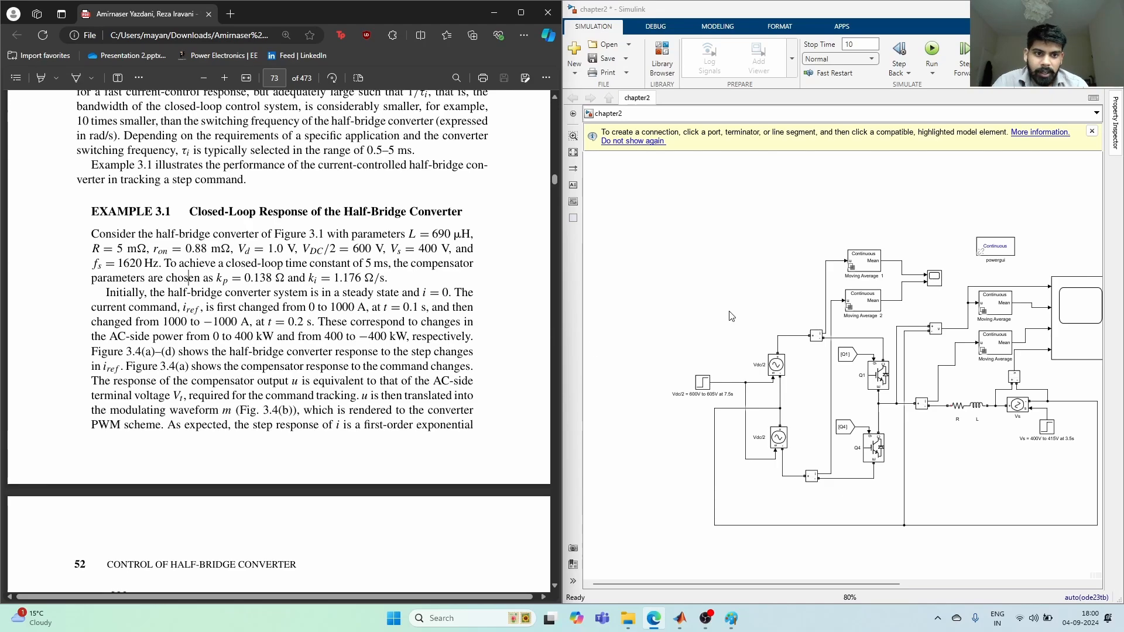
Set the internal resistance Ron of the upper switch Q1 to 0.88e-3 ohms.
scroll(731, 317, "up", 2)
double_click(878, 393)
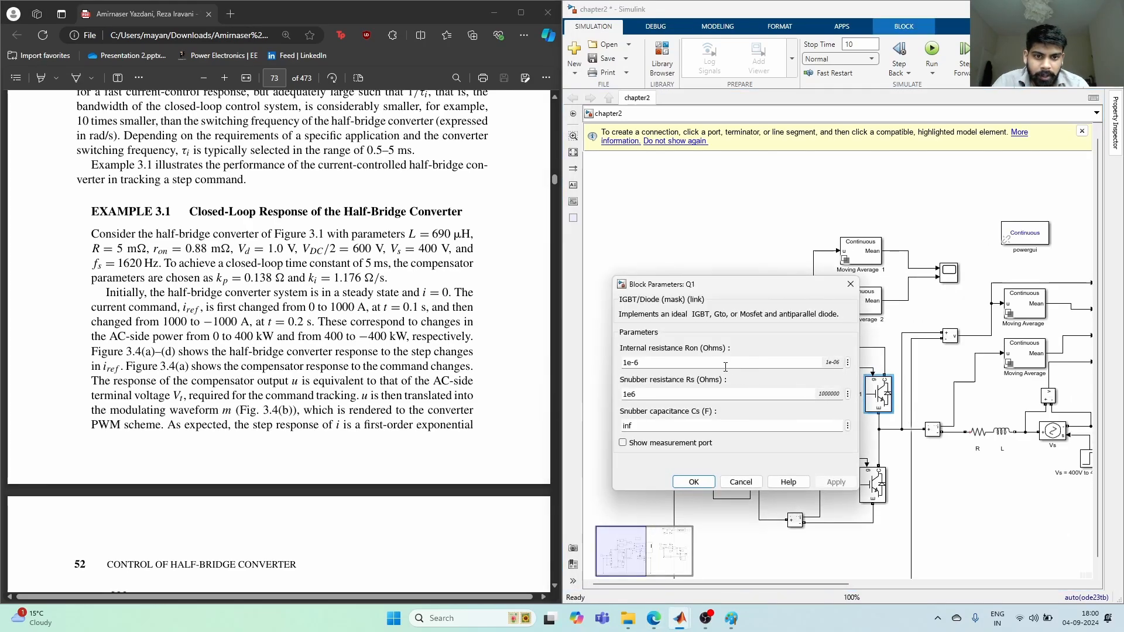
left_click(627, 364)
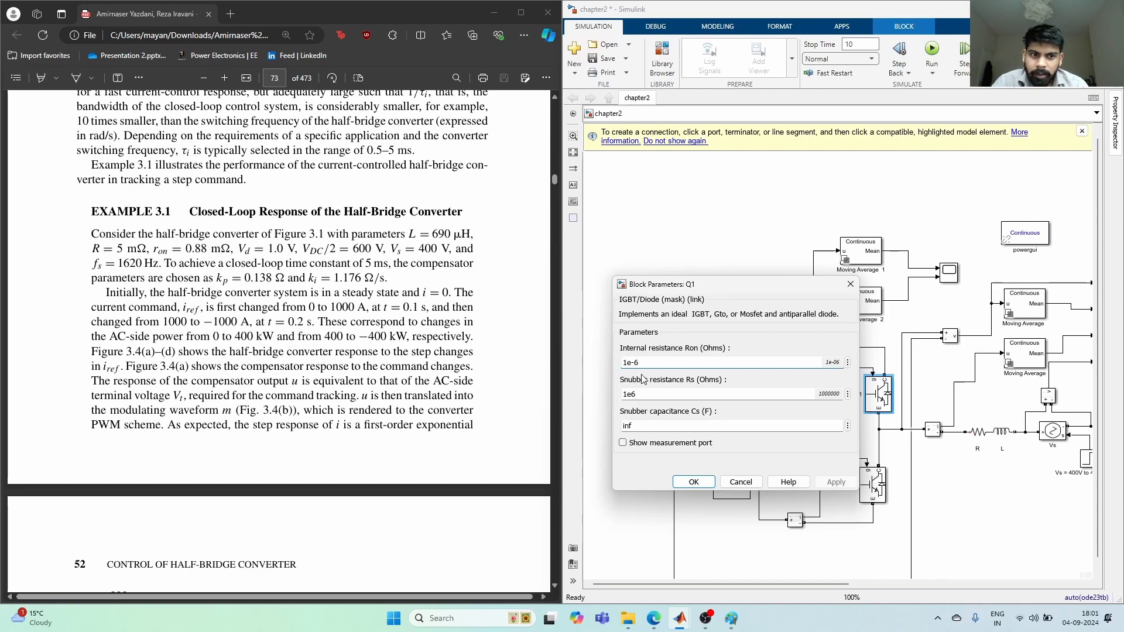
key("BackSpace")
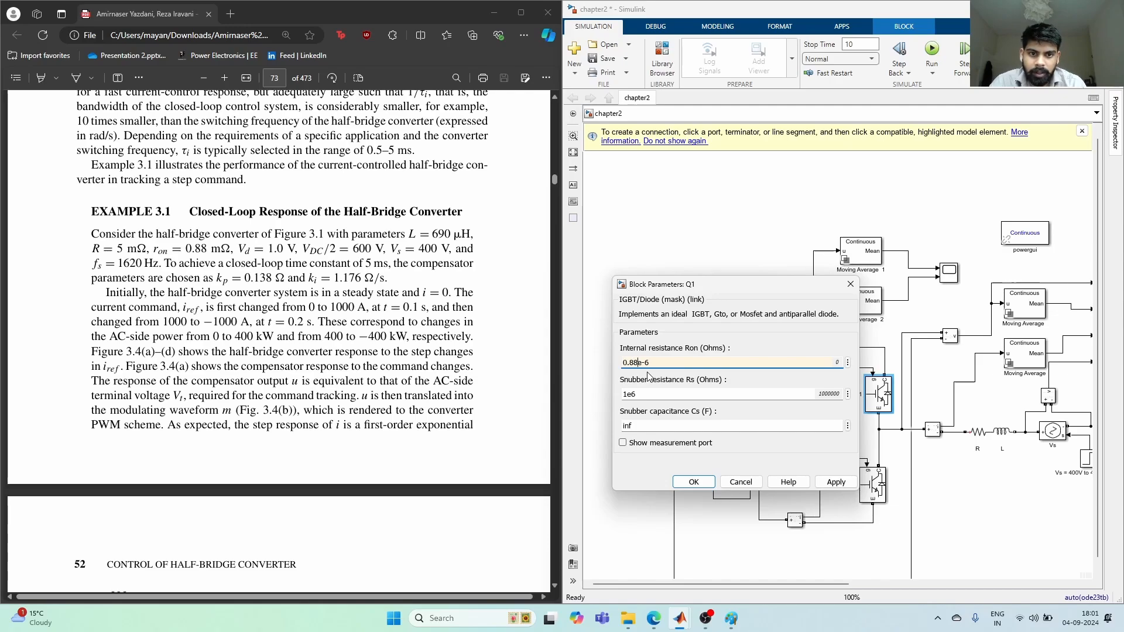
left_click(662, 365)
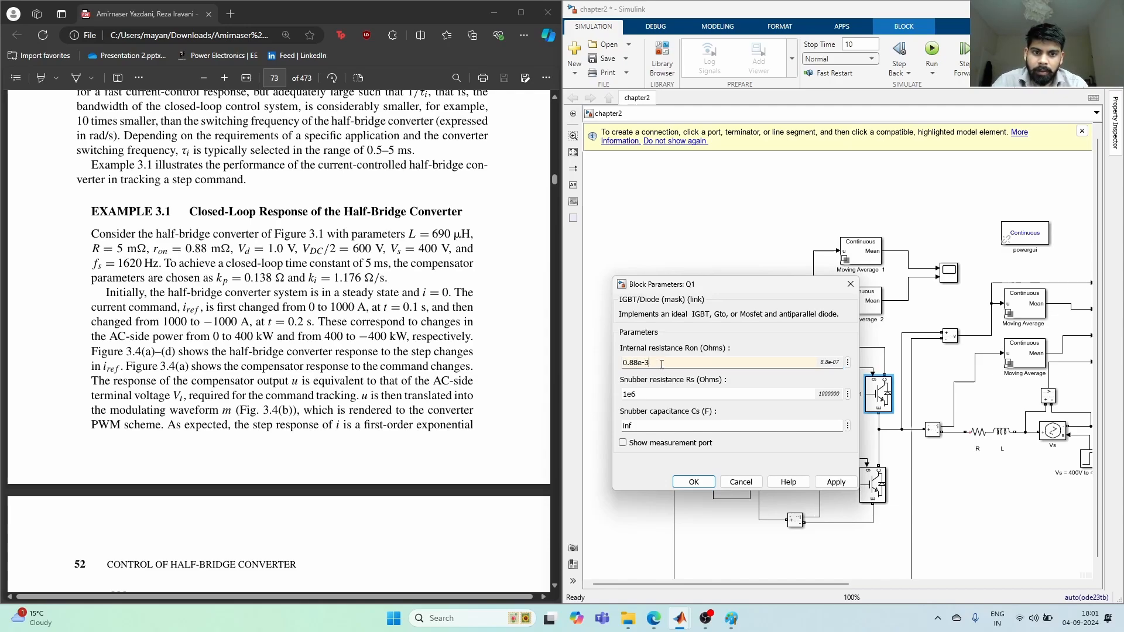
key("Return")
Set the internal resistance Ron of the lower switch Q4 to 10.88e-3 ohms.
double_click(882, 491)
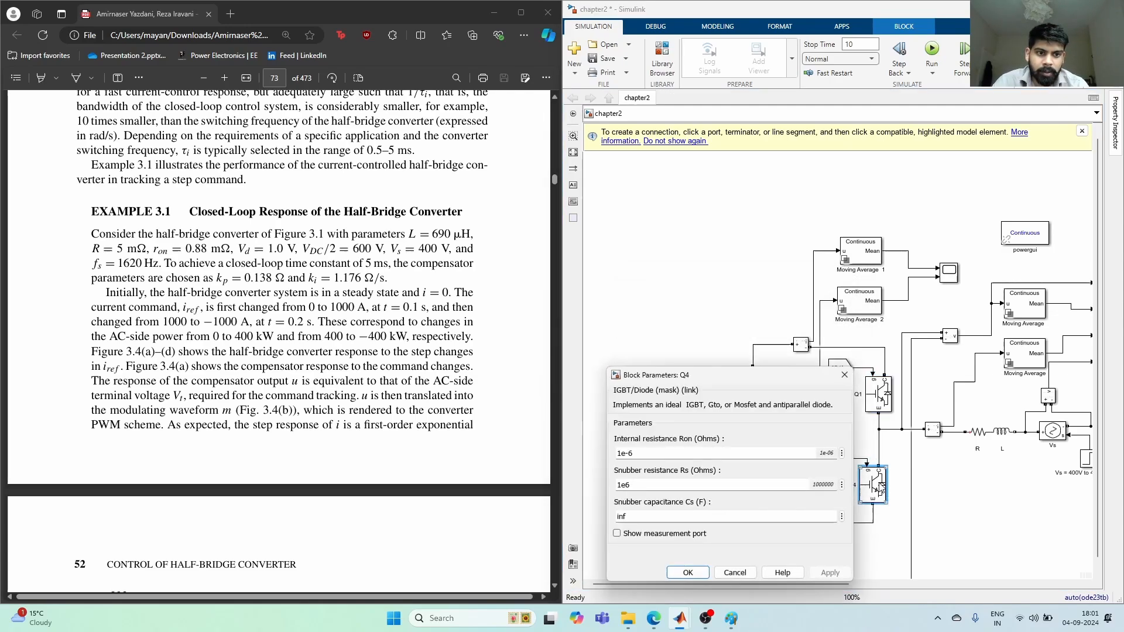
left_click(622, 454)
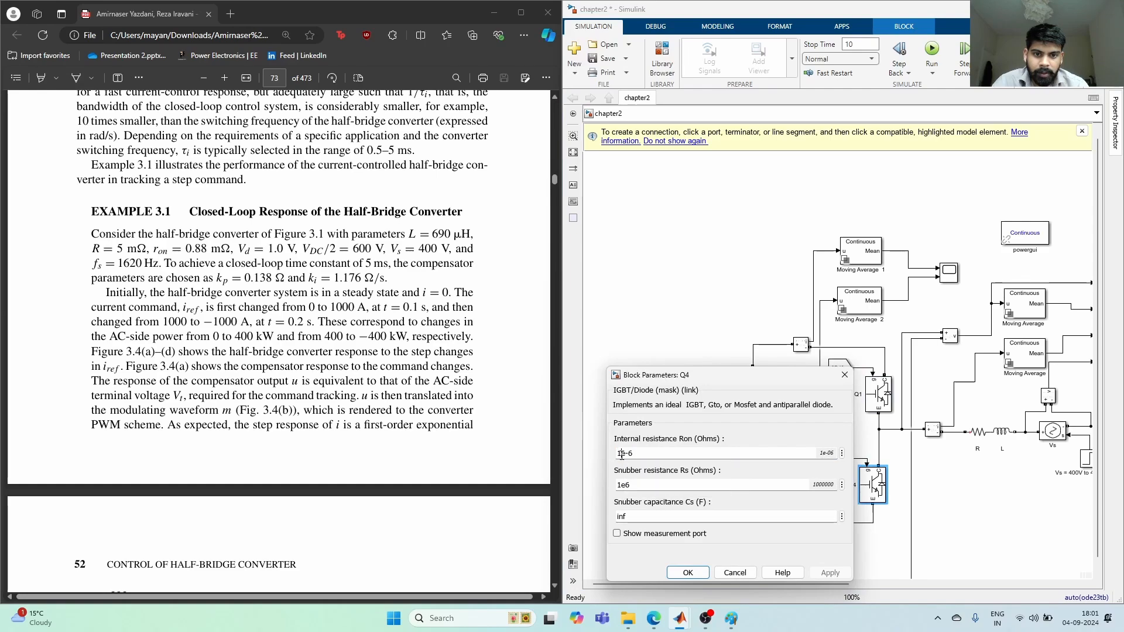
type("0.88")
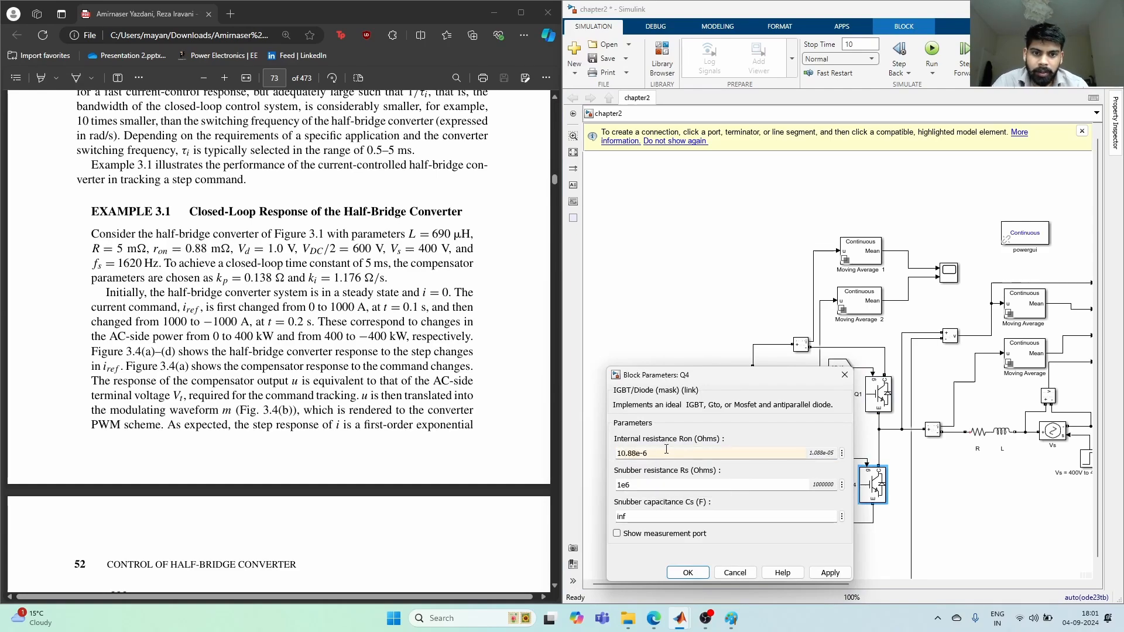
left_click(670, 455)
key("BackSpace")
type("3")
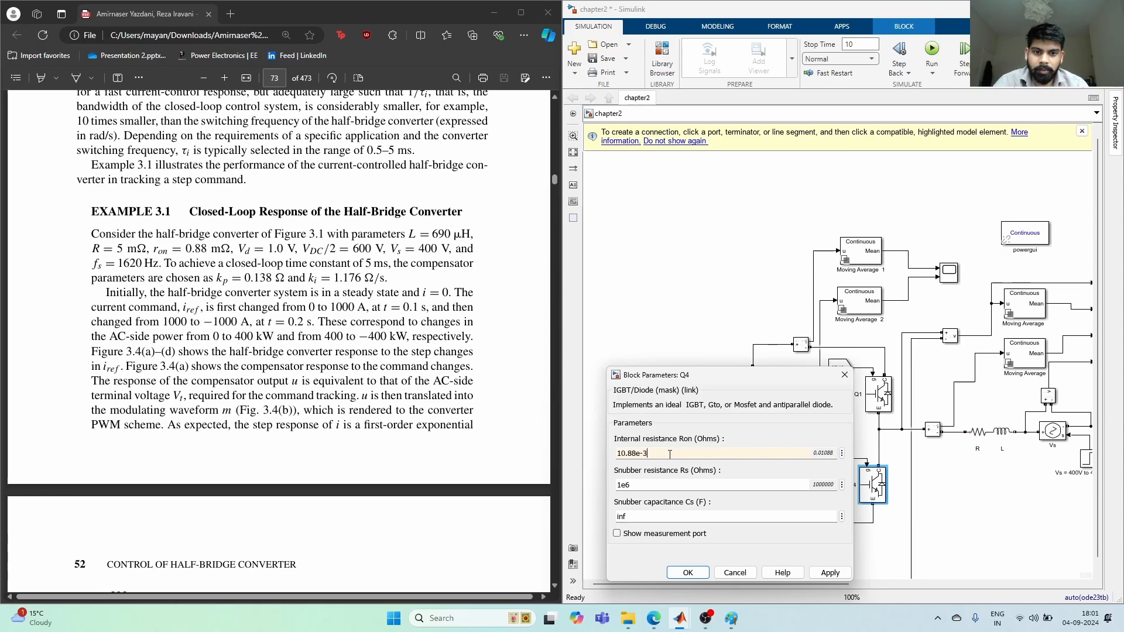
key("Return")
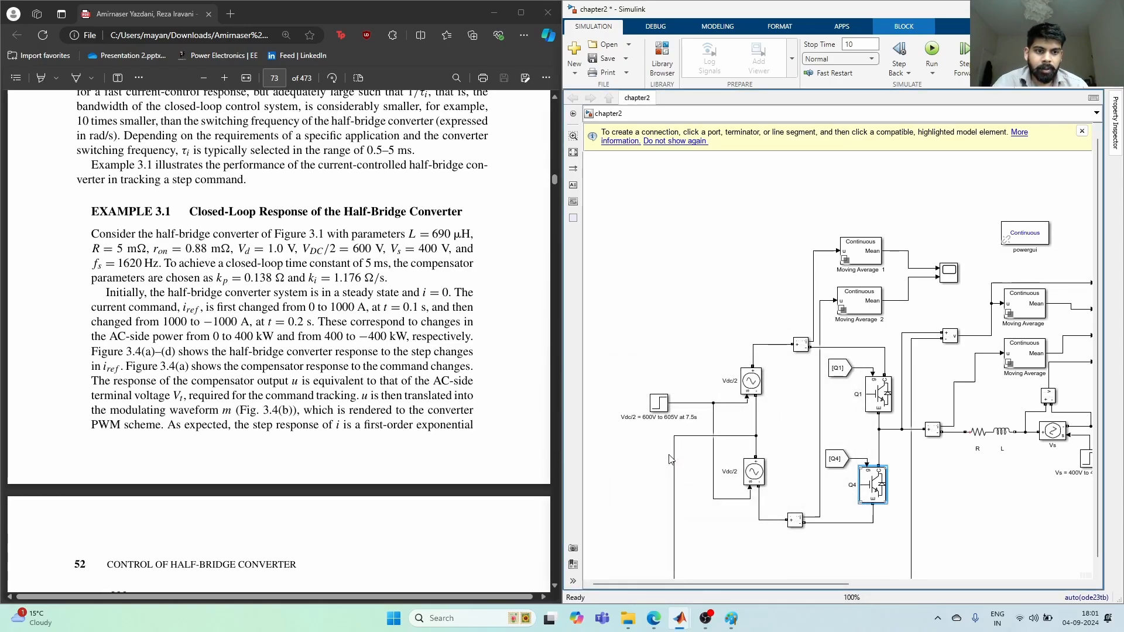
Delete the step block that supplies the modulating signal m to the PWM comparator.
key("space")
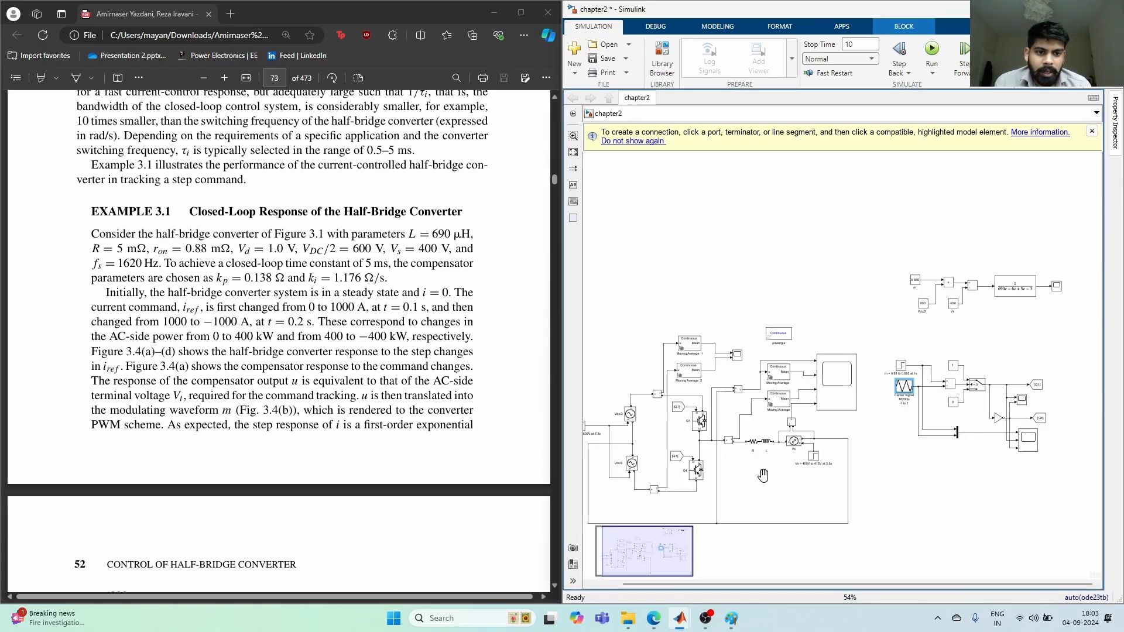
scroll(788, 447, "down", 2)
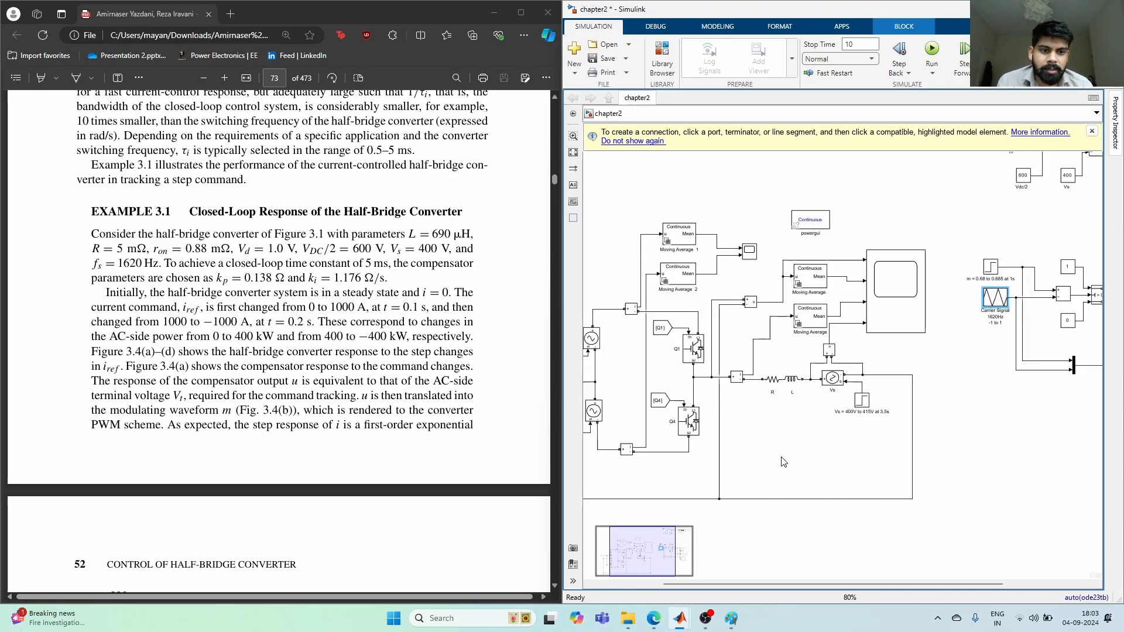
scroll(784, 463, "up", 2)
left_click_drag(983, 455, 720, 434)
left_click(719, 432)
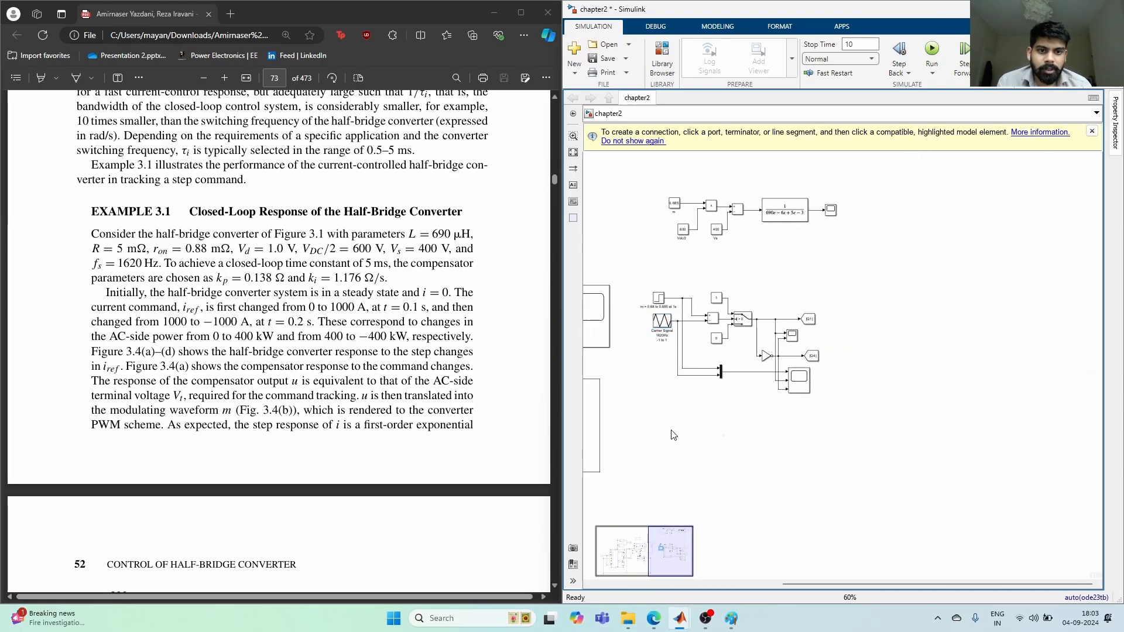
scroll(668, 399, "up", 2)
left_click_drag(668, 399, 741, 399)
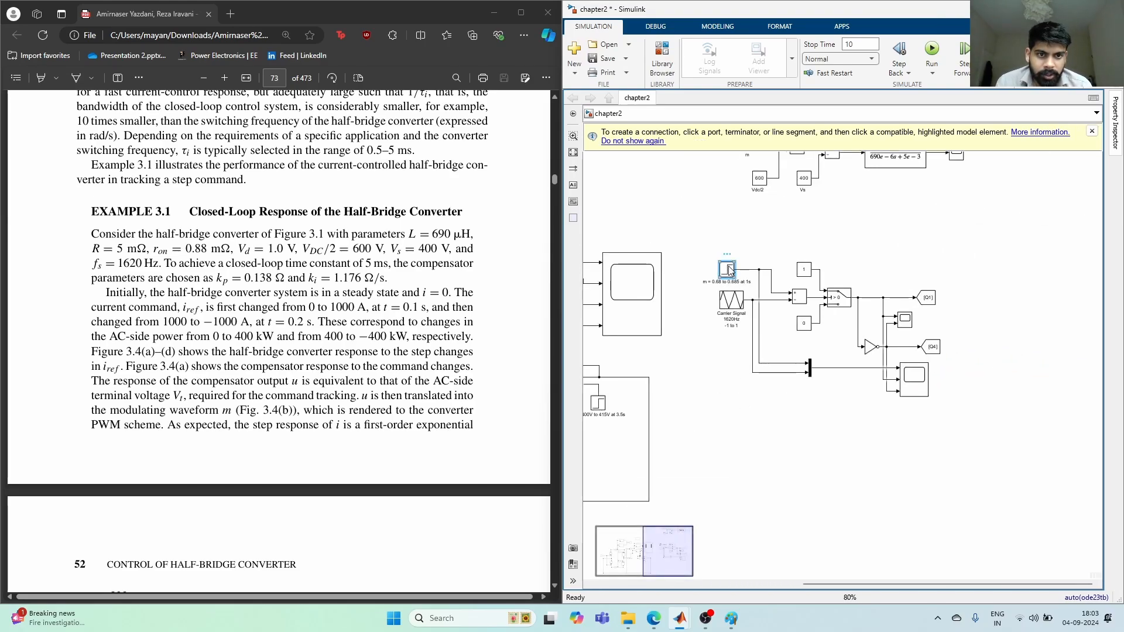
key("Delete")
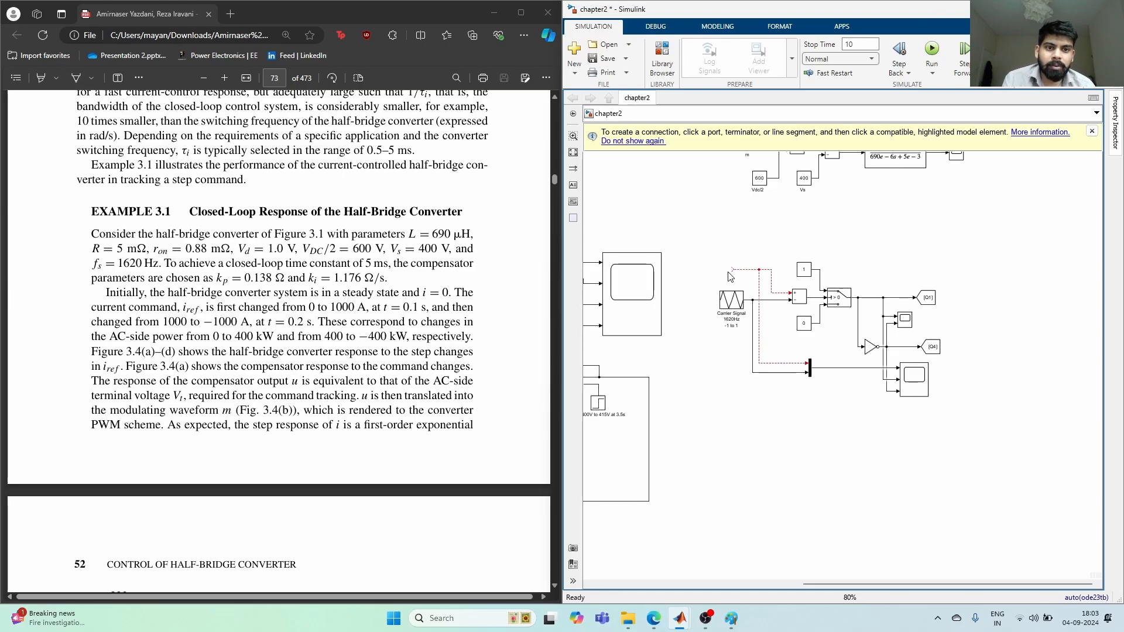
Move the remaining PWM gating circuit farther from the half-bridge circuit to free space for the controller.
left_click_drag(708, 252, 970, 426)
left_click_drag(840, 305, 1013, 379)
left_click(838, 477)
scroll(836, 478, "down", 3)
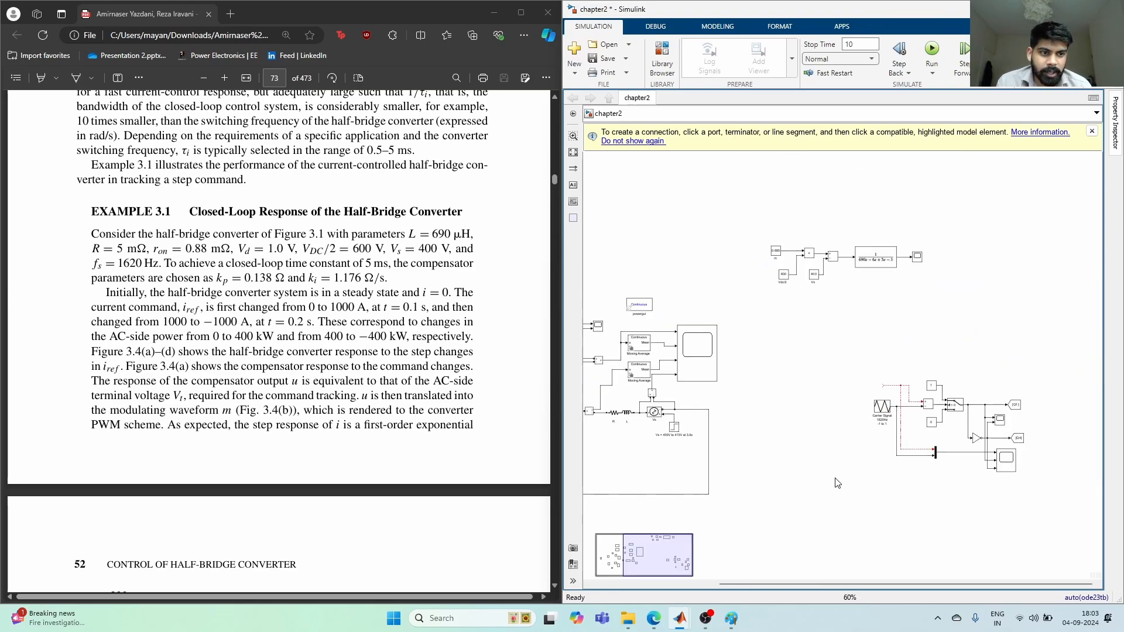
left_click_drag(795, 492, 726, 506)
double_click(685, 426)
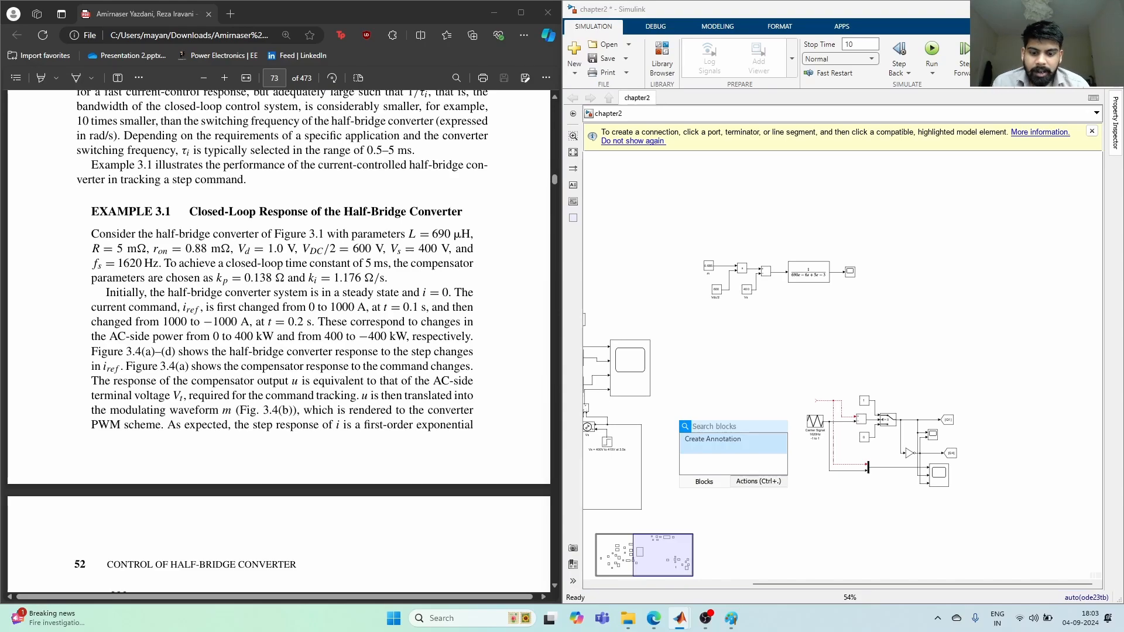
type("constant")
key("Return")
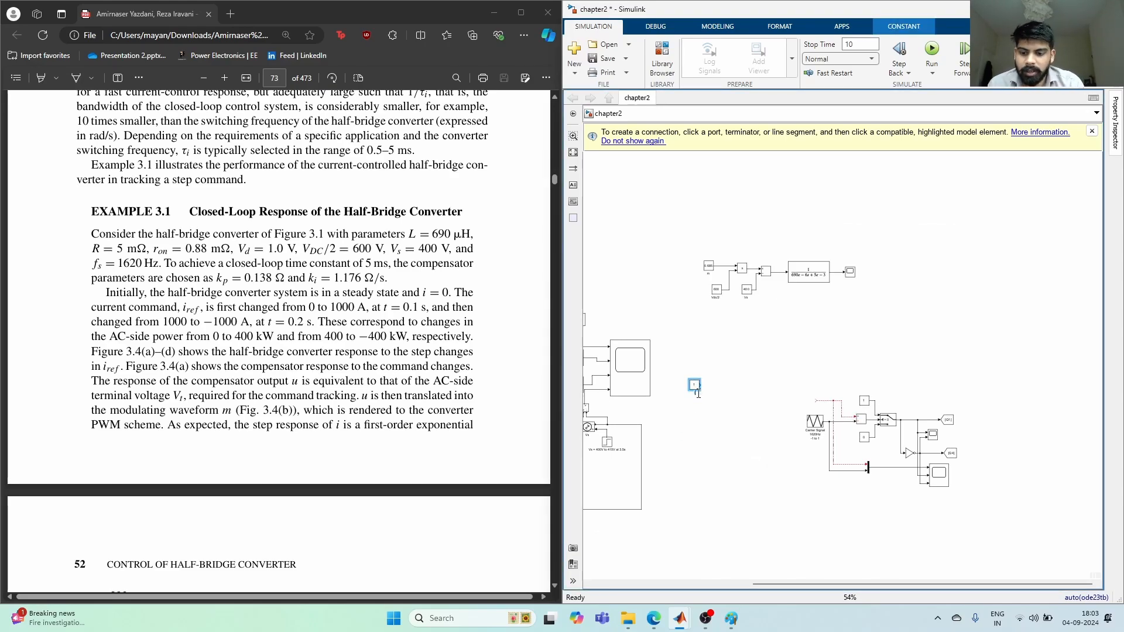
scroll(740, 426, "up", 6)
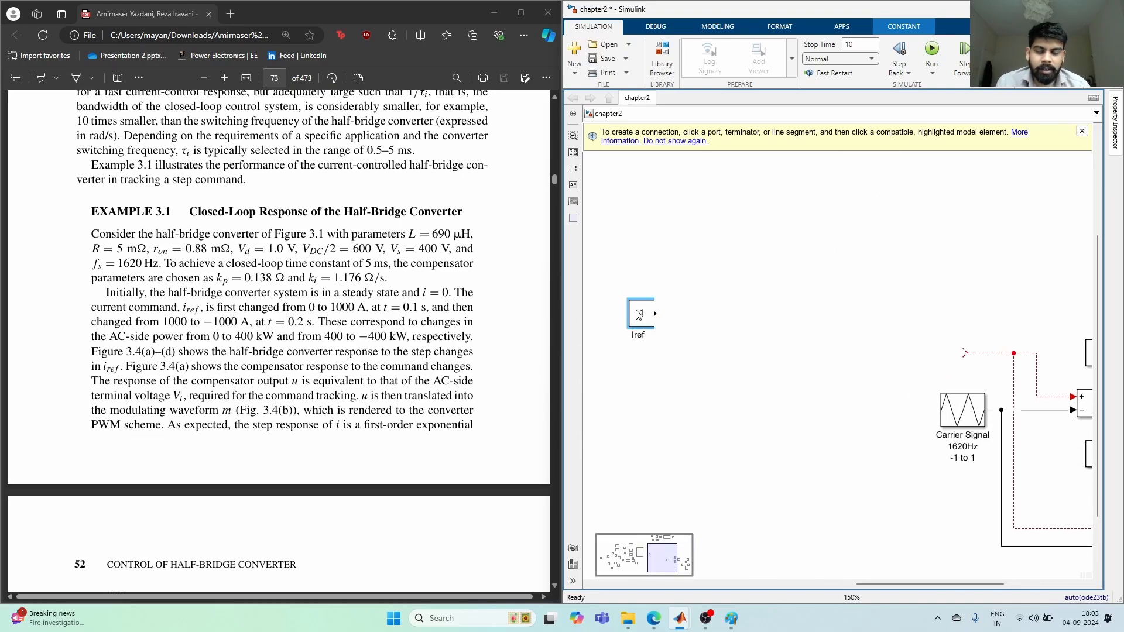
left_click_drag(634, 311, 674, 328)
type("000")
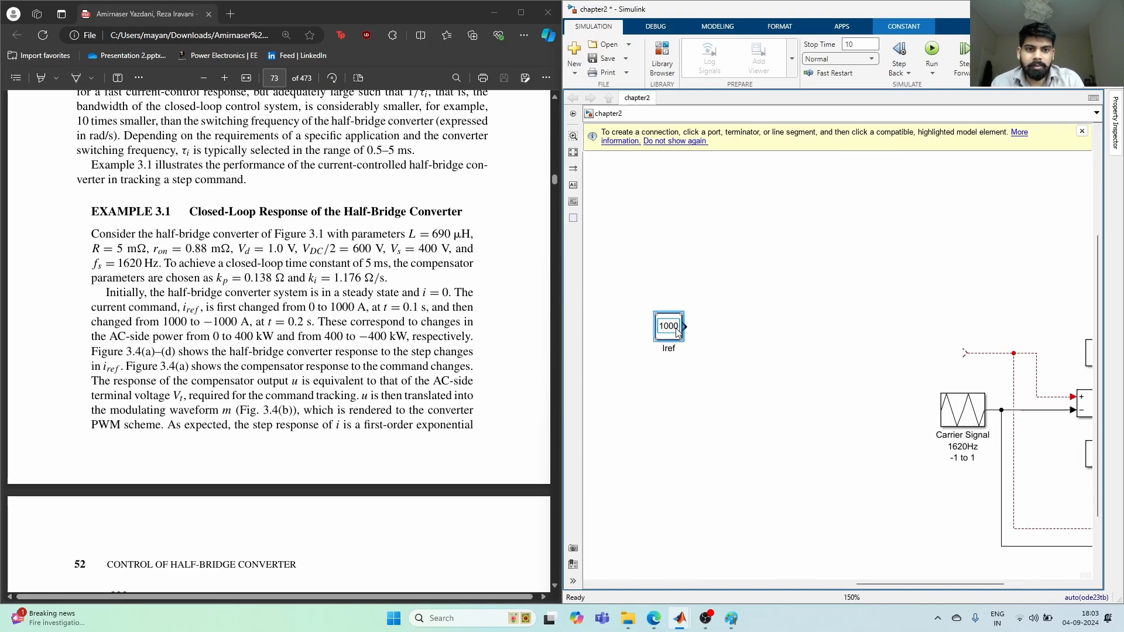
key("Return")
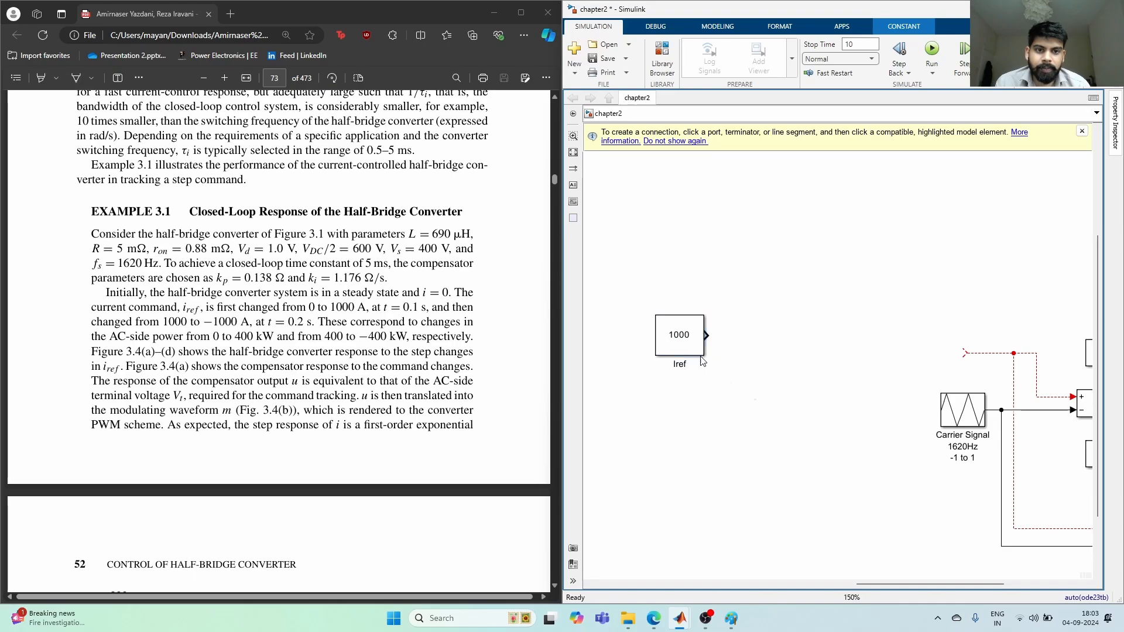
left_click(689, 364)
left_click(670, 325)
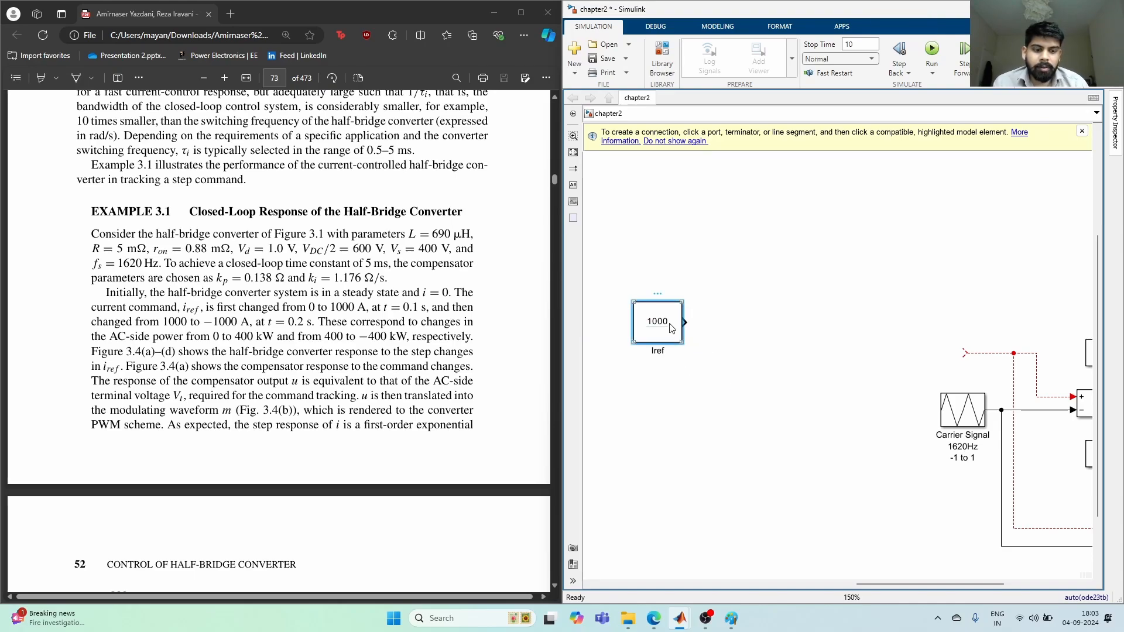
key("Delete")
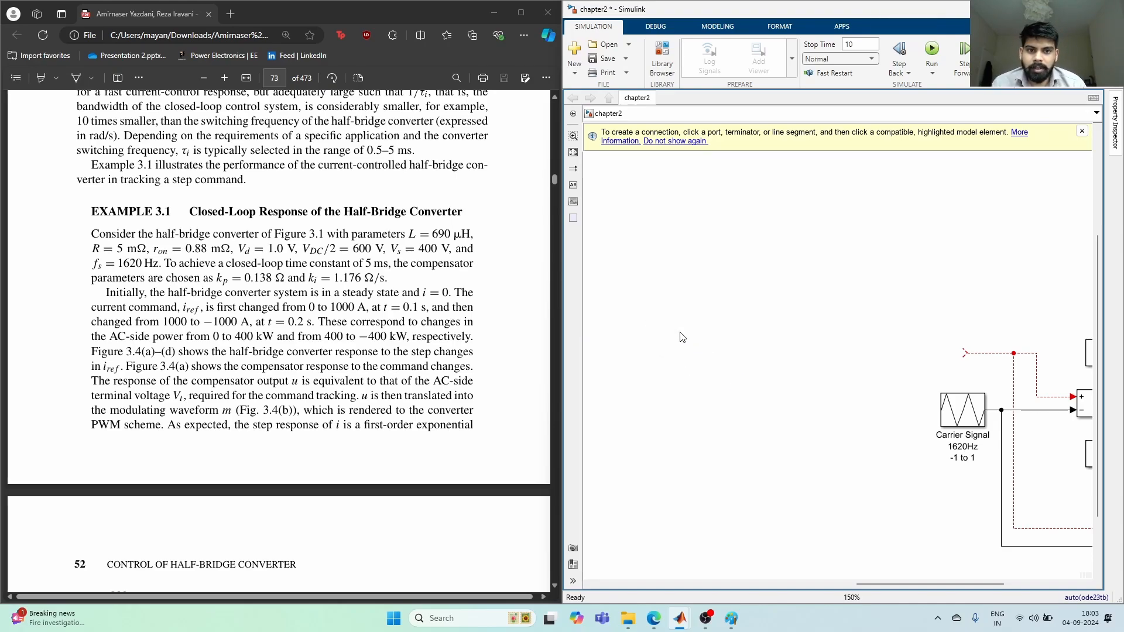
Add a Step block as the current reference source in the empty area before the PWM gating circuit.
double_click(680, 332)
left_click(686, 356)
left_click(709, 411)
double_click(709, 411)
type("s")
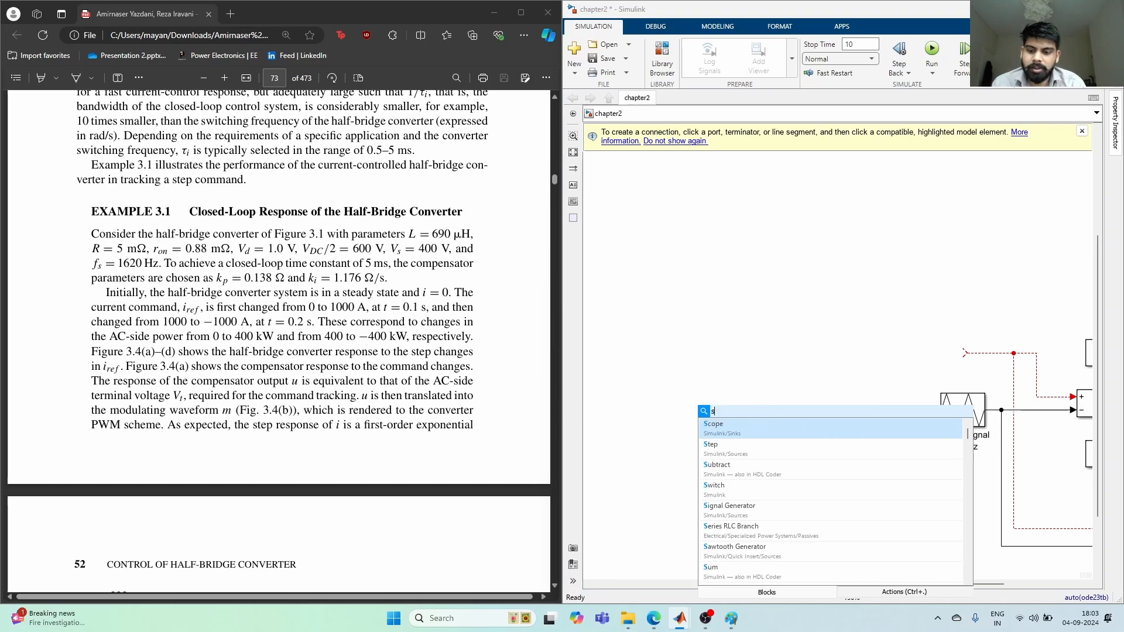
type("tep")
key("Return")
left_click_drag(722, 415, 725, 341)
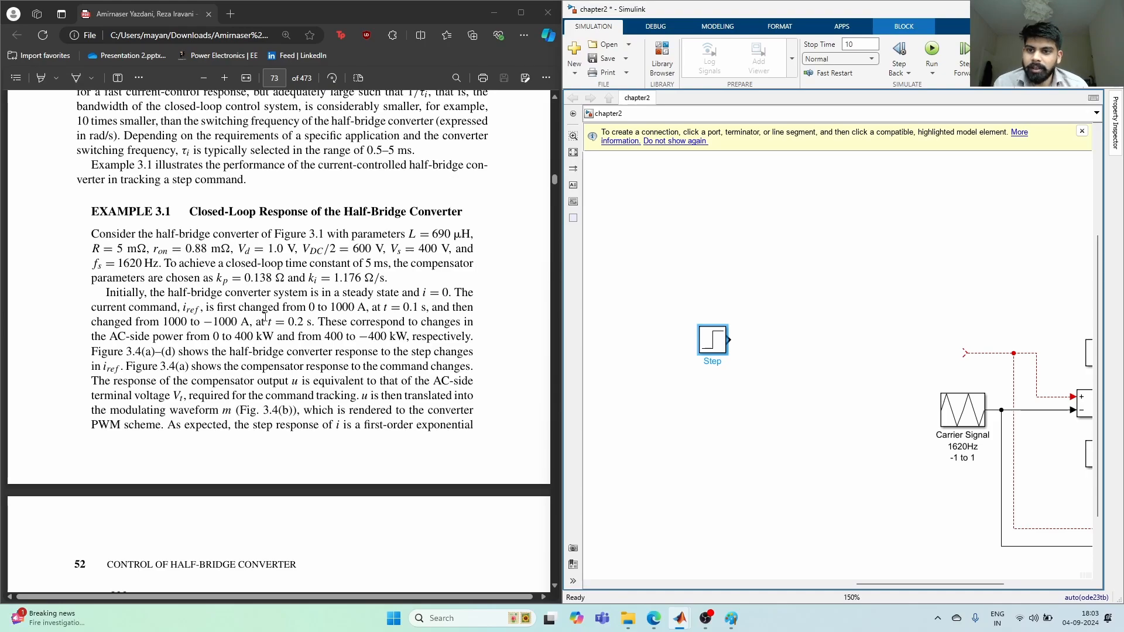
Set the new Step block's step time to 5 and its final value to 100.
double_click(718, 346)
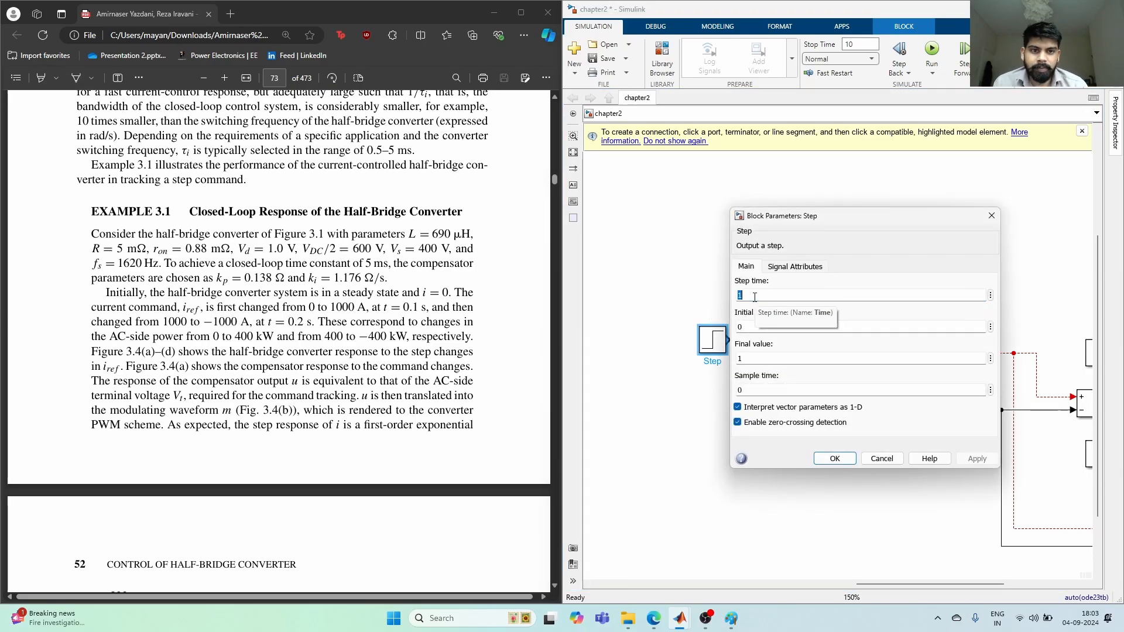
type("1")
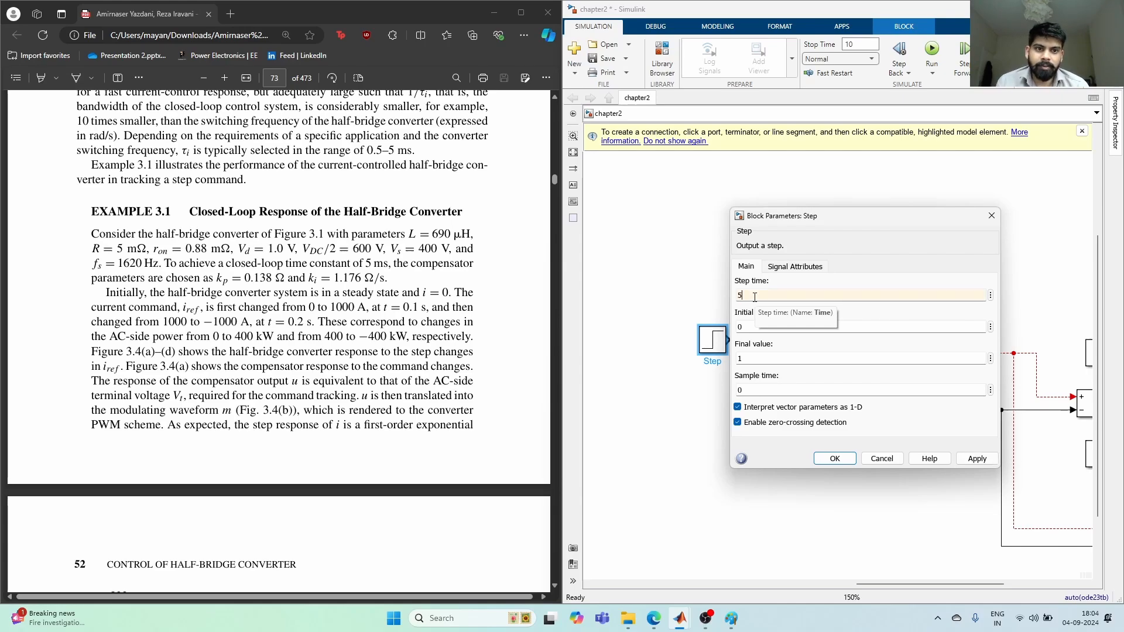
type("1")
key("BackSpace")
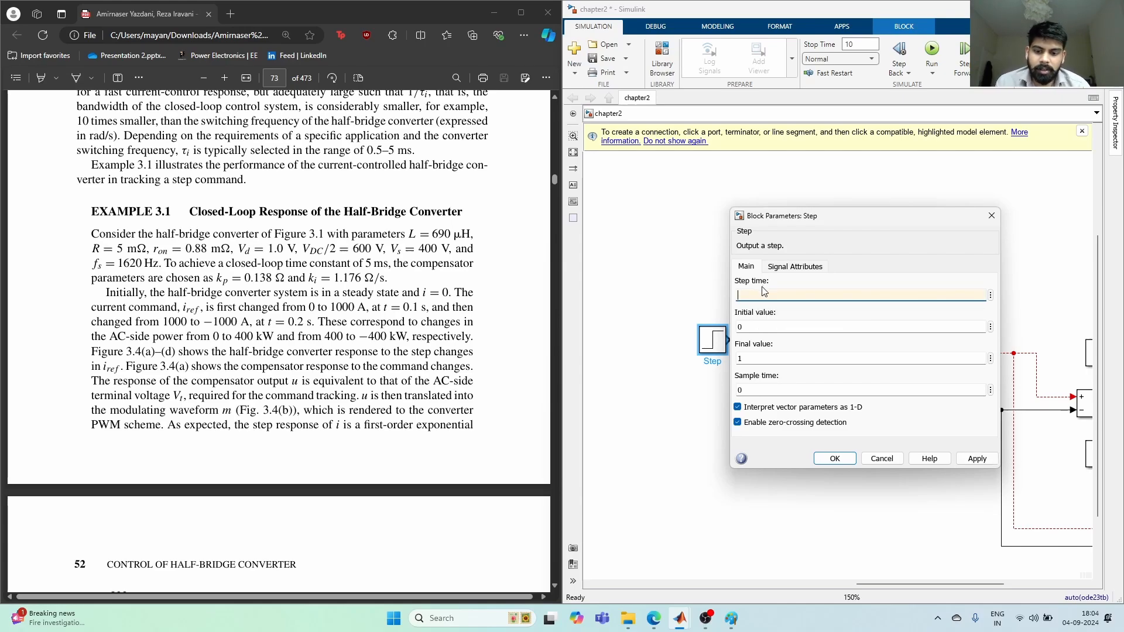
key("Tab")
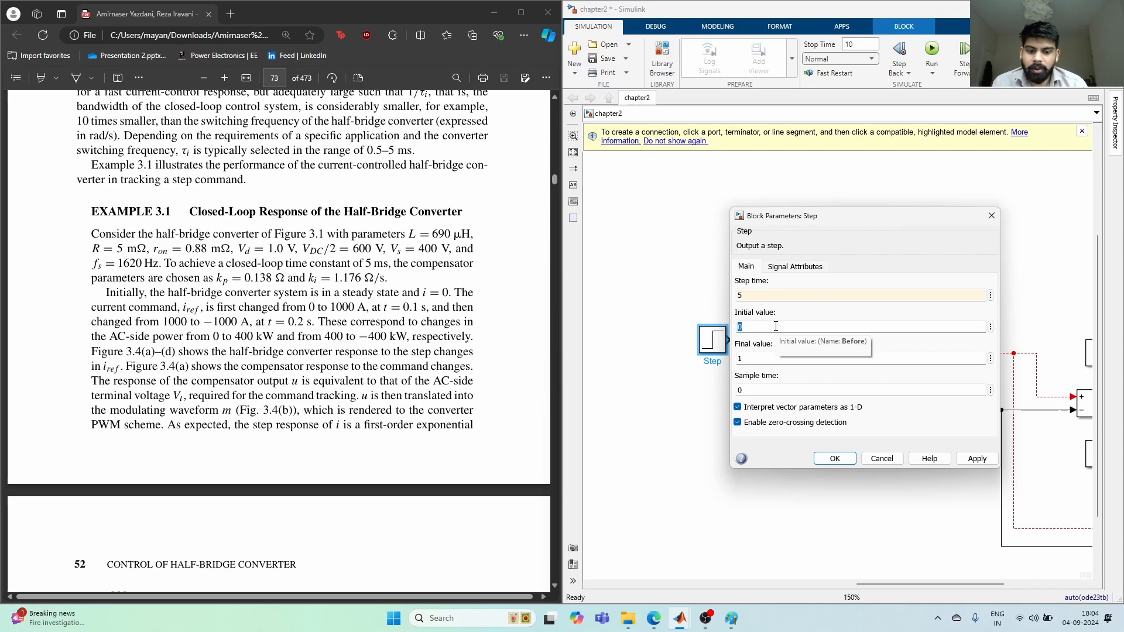
key("Tab")
type("100")
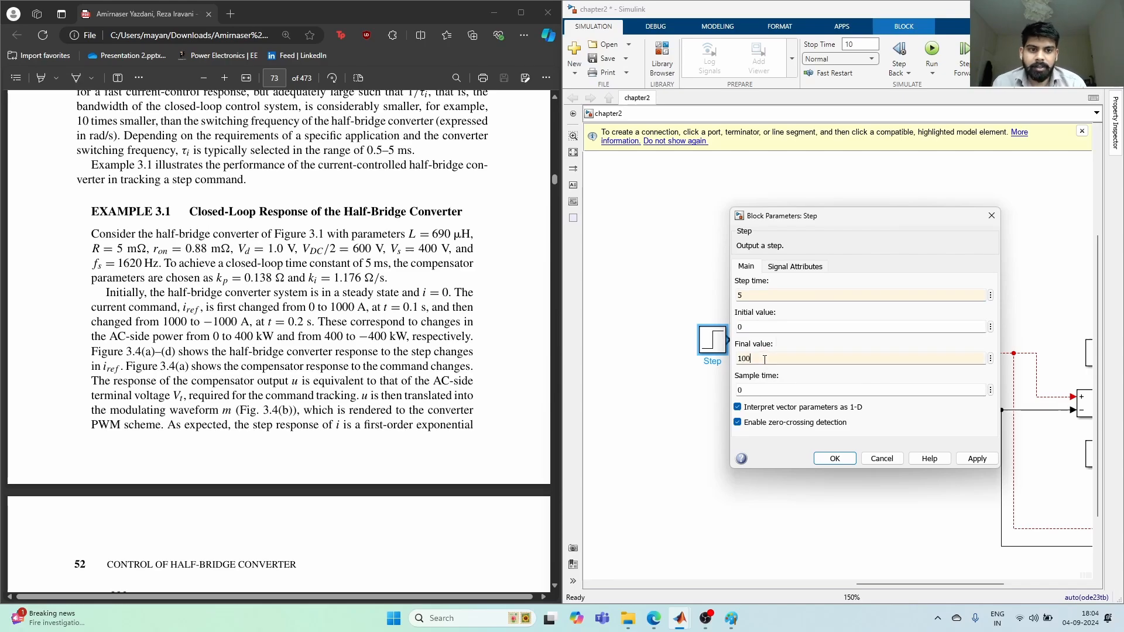
key("Return")
Reposition the Step block and, following Figure 3.3, add a PID Controller block beside it as the compensator.
left_click_drag(900, 452, 815, 453)
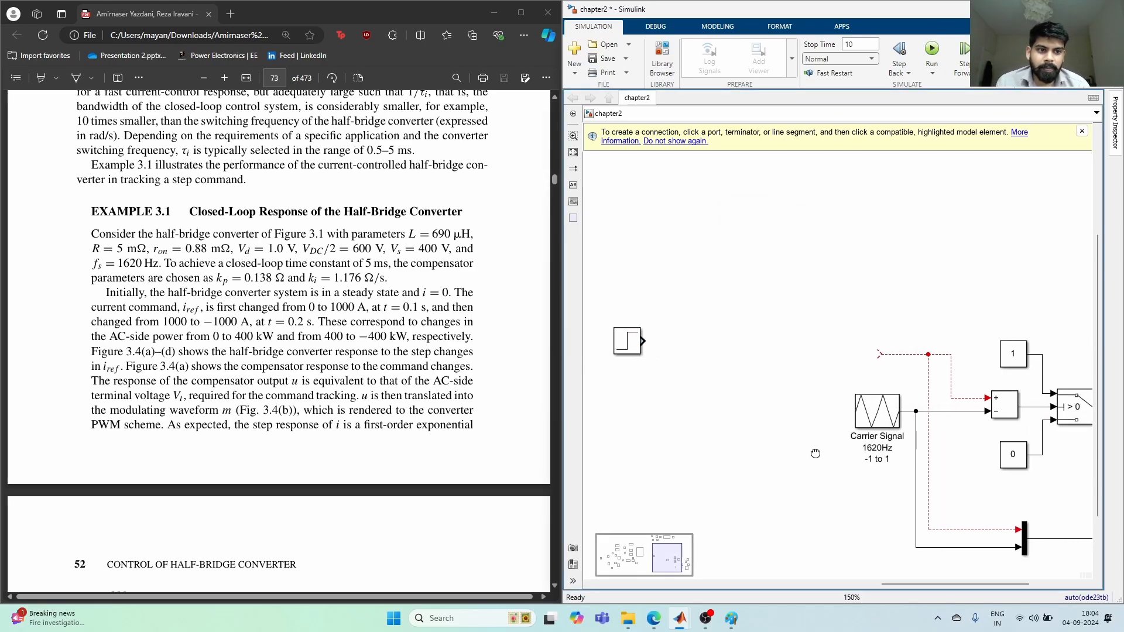
mouse_move(630, 345)
left_mouse_down()
mouse_move(641, 344)
mouse_move(621, 336)
mouse_move(644, 339)
left_mouse_up()
scroll(313, 372, "up", 10)
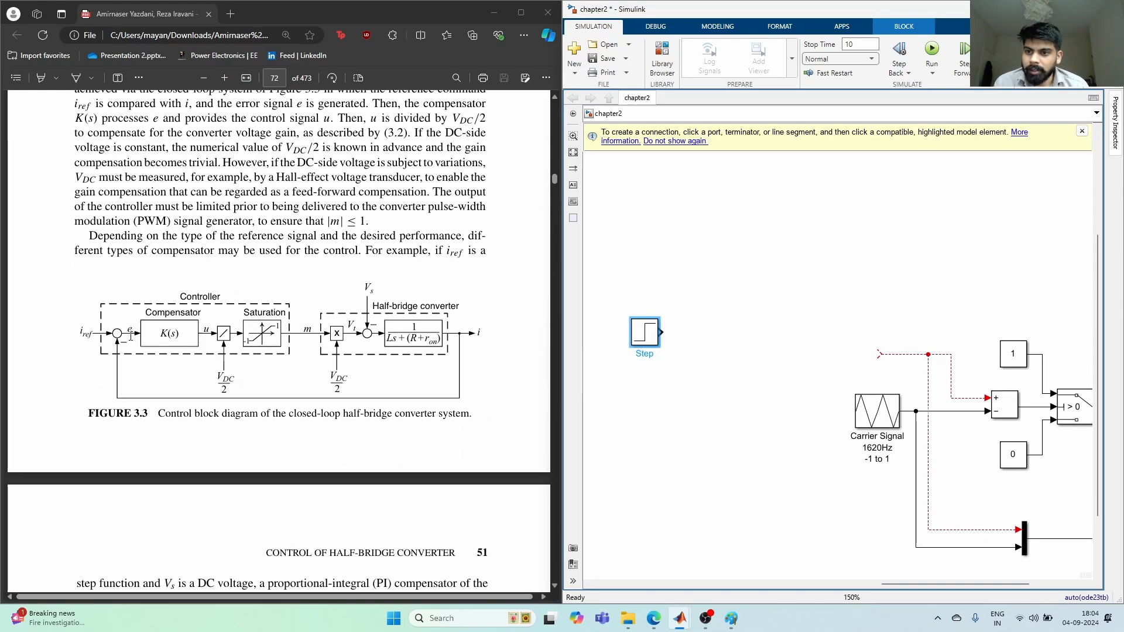
double_click(698, 391)
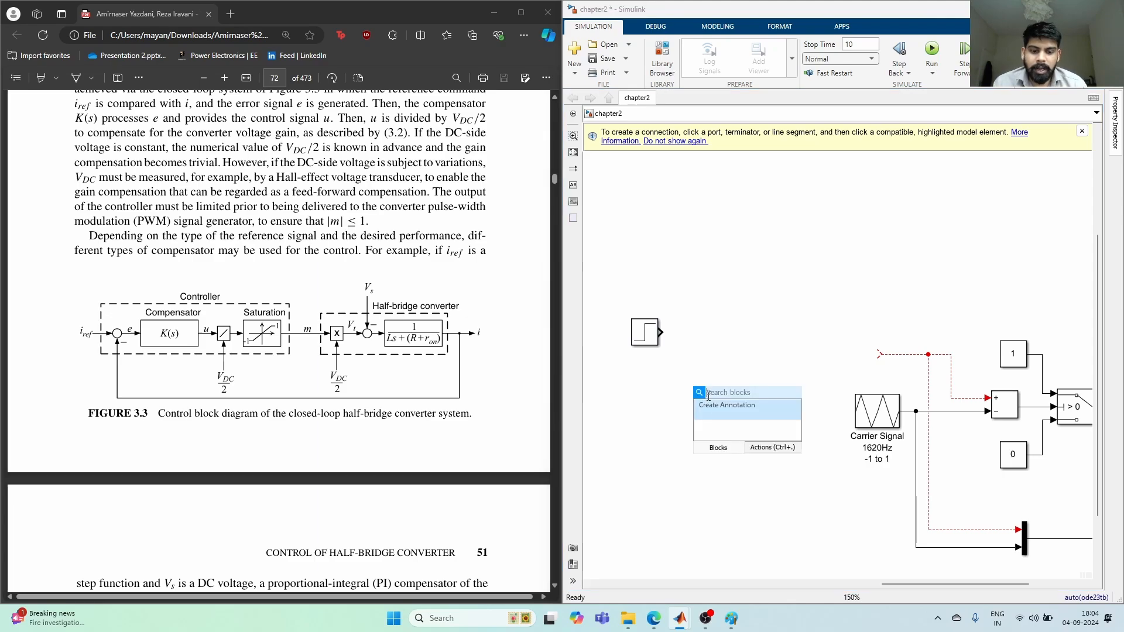
type("pid")
key("Return")
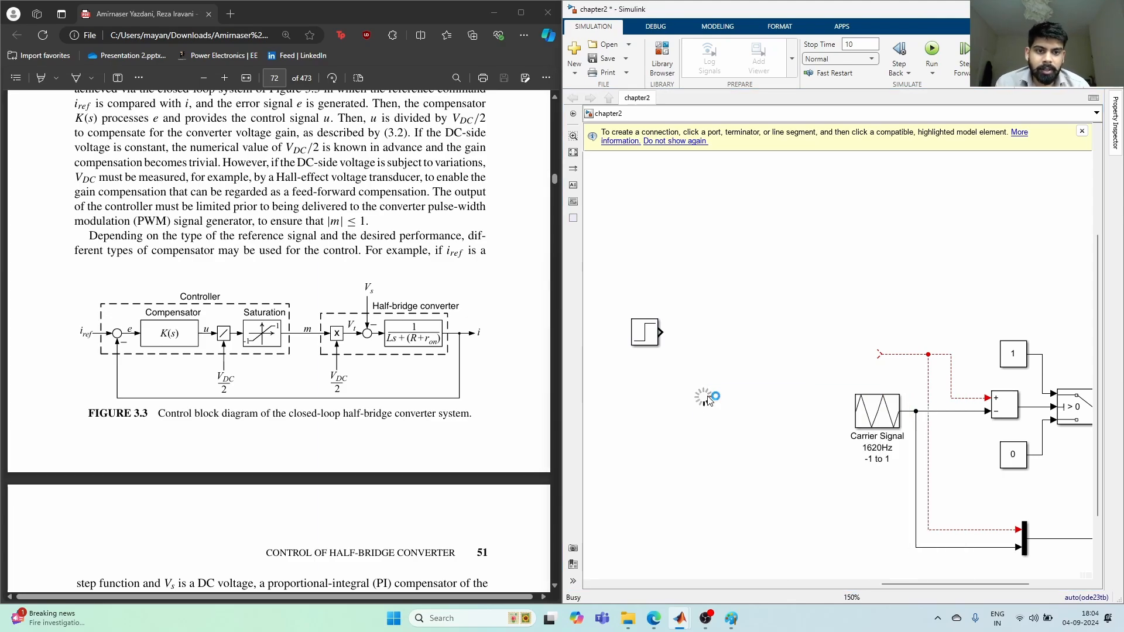
left_click_drag(708, 397, 731, 325)
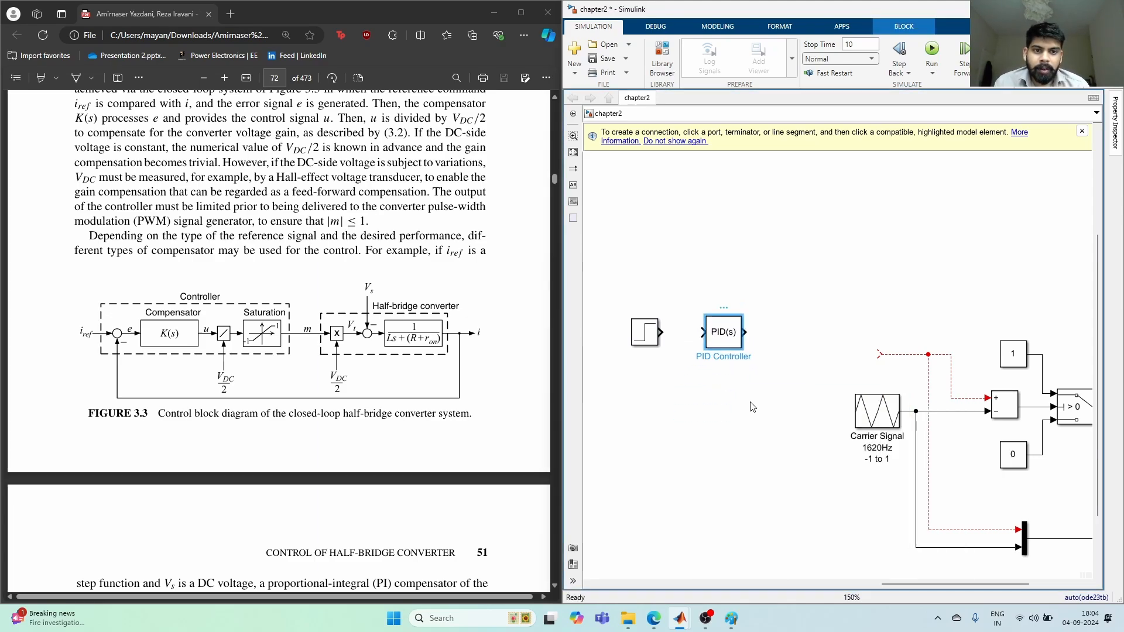
left_click_drag(569, 126, 801, 163)
left_click(638, 219)
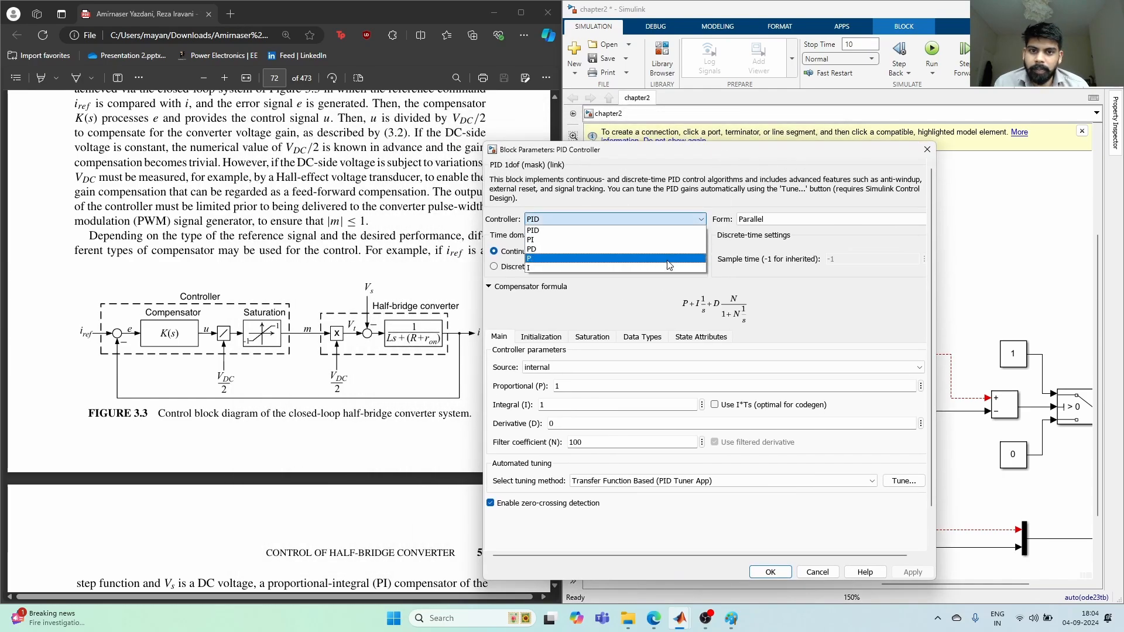
left_click(563, 245)
left_click(771, 572)
Check the textbook's generic compensator form K(s) and set the PID Controller block's controller type to PI.
scroll(306, 347, "down", 5)
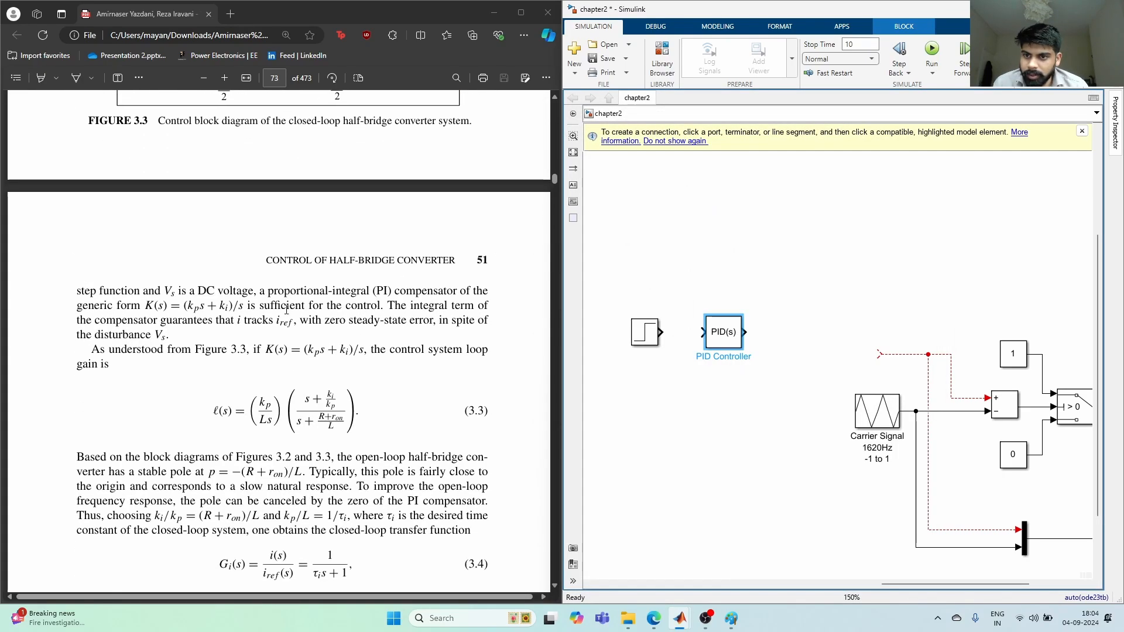
left_click_drag(146, 305, 244, 305)
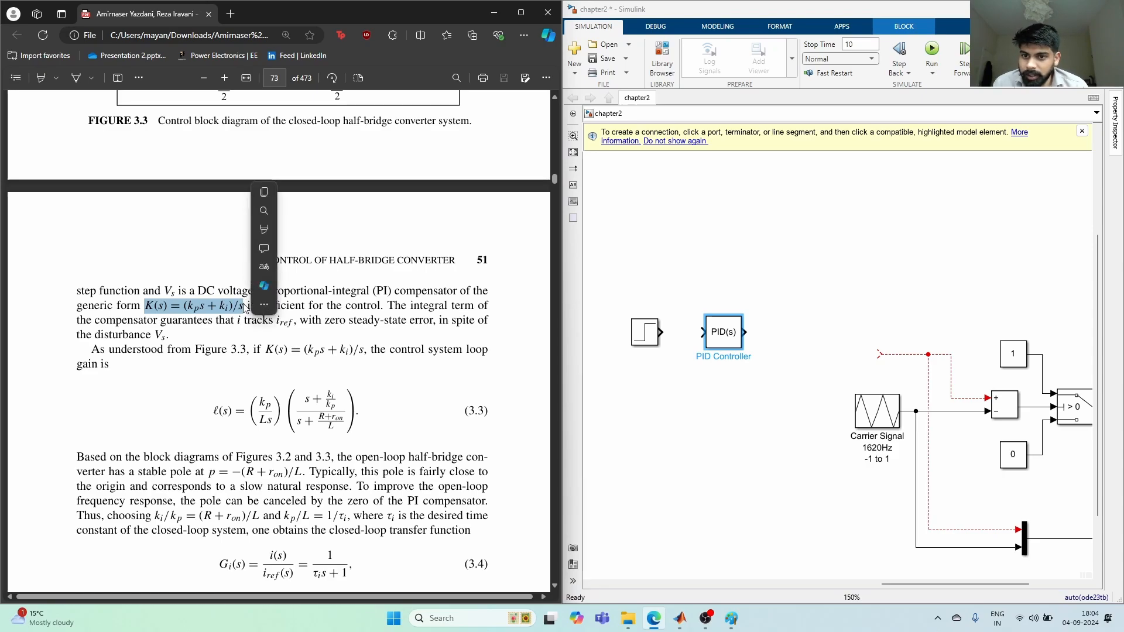
left_click(232, 356)
scroll(243, 348, "down", 3)
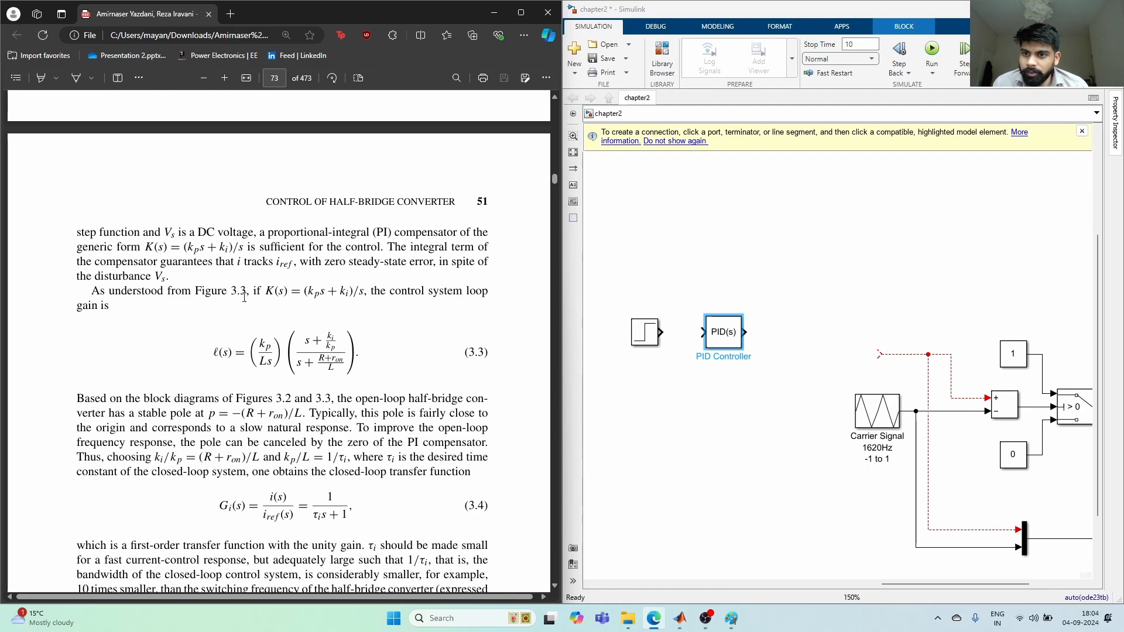
left_click_drag(190, 246, 222, 247)
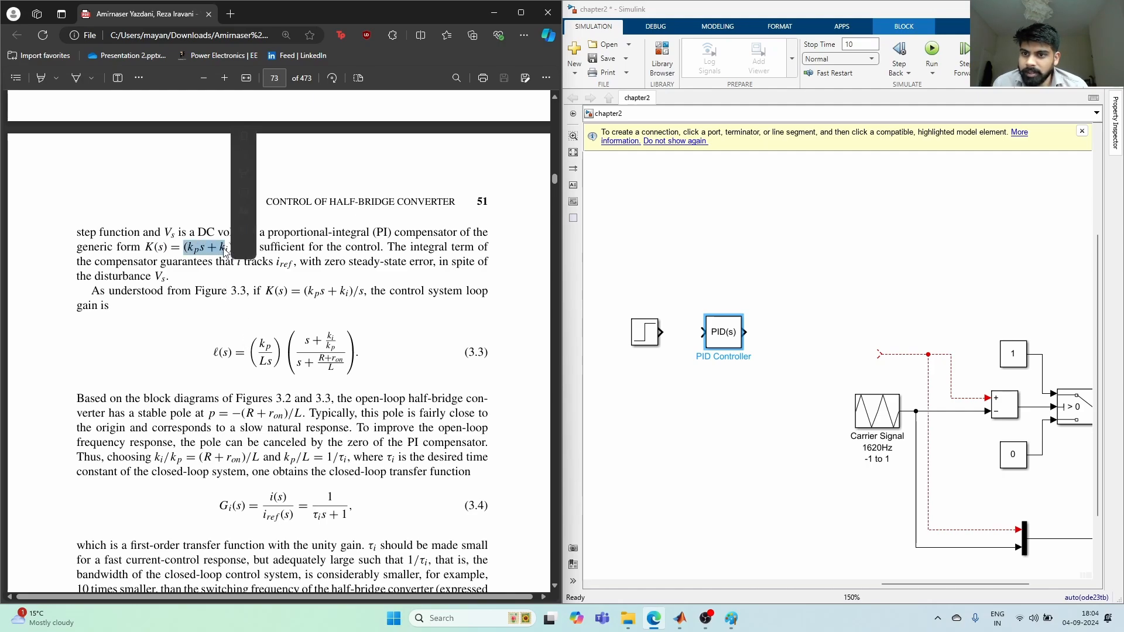
left_click(193, 250)
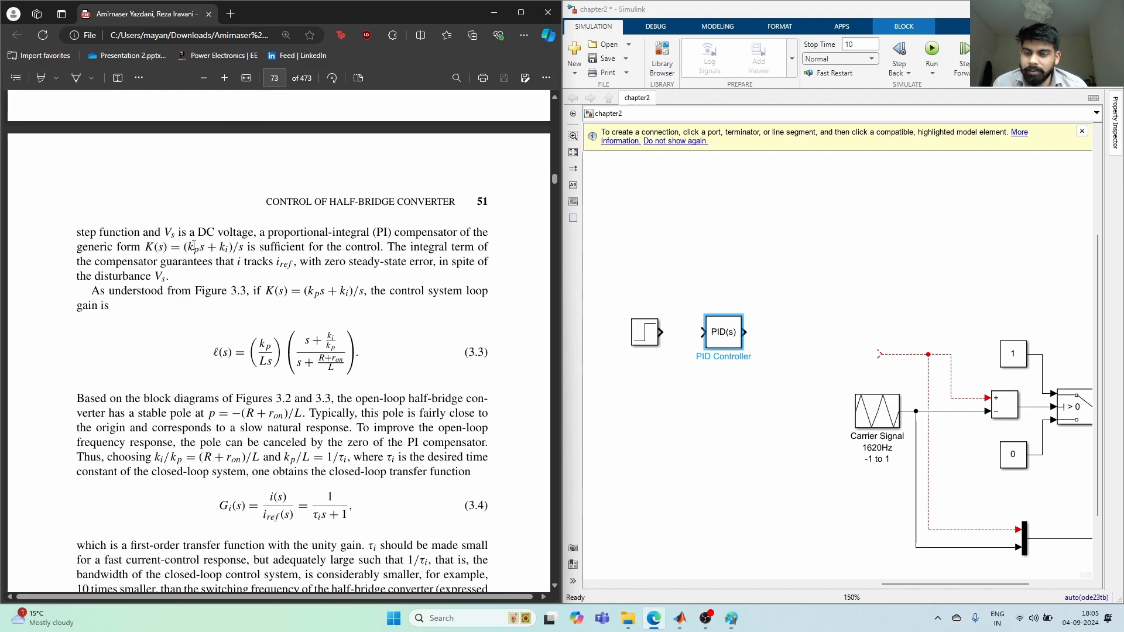
double_click(723, 337)
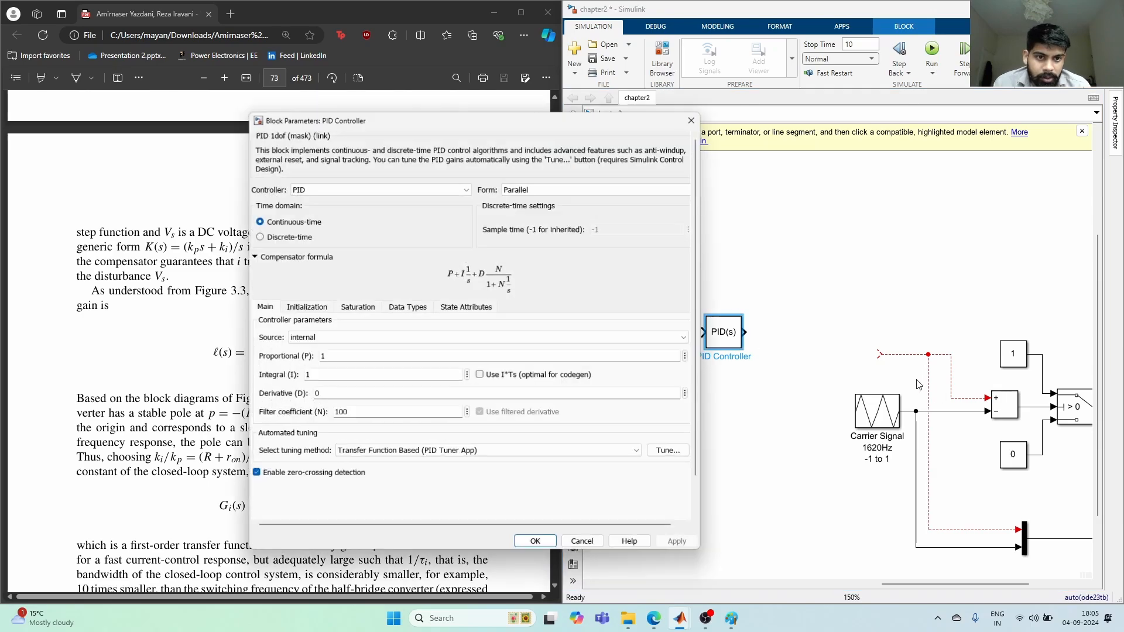
left_click(386, 189)
left_click(359, 210)
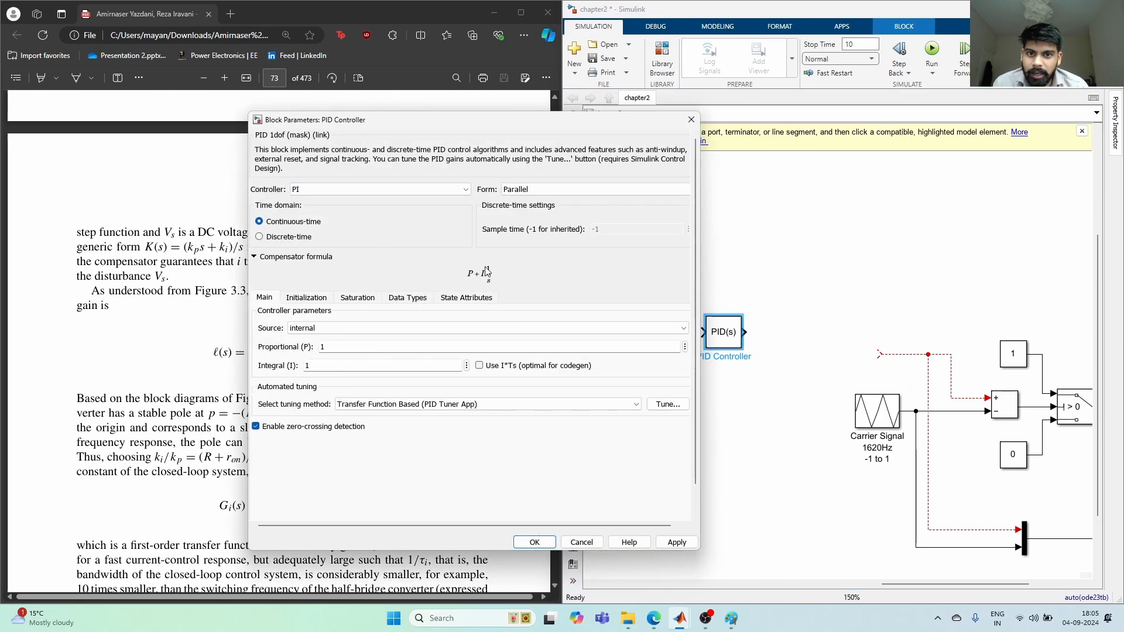
Compare the PI controller's Ideal form with its Parallel form, keeping Parallel.
left_click(519, 189)
left_click(519, 206)
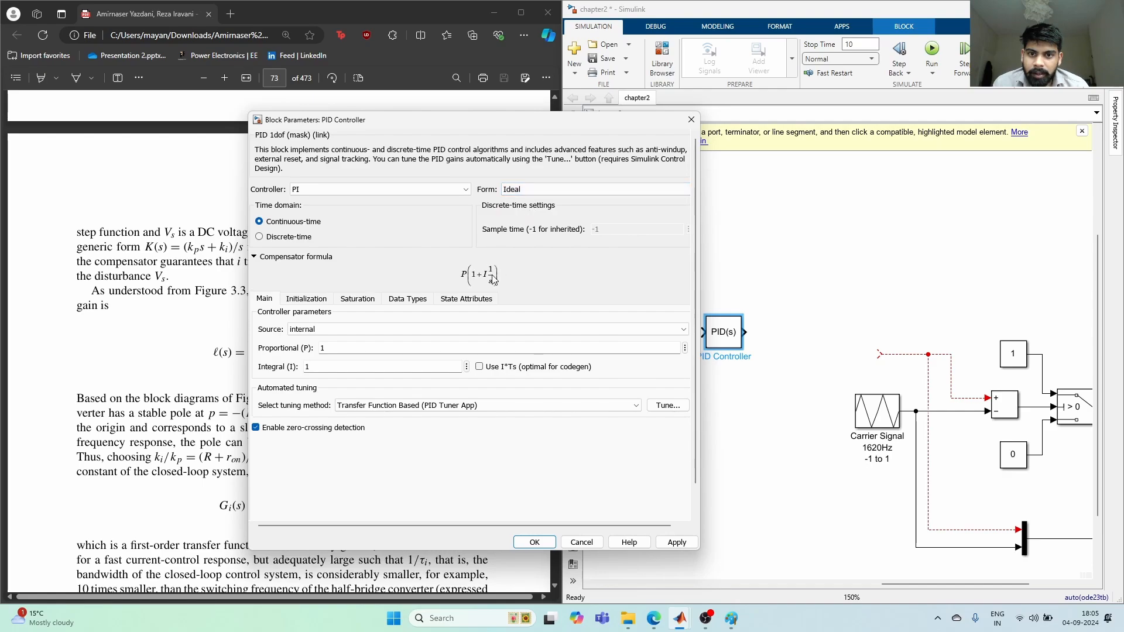
left_click(519, 189)
left_click(518, 199)
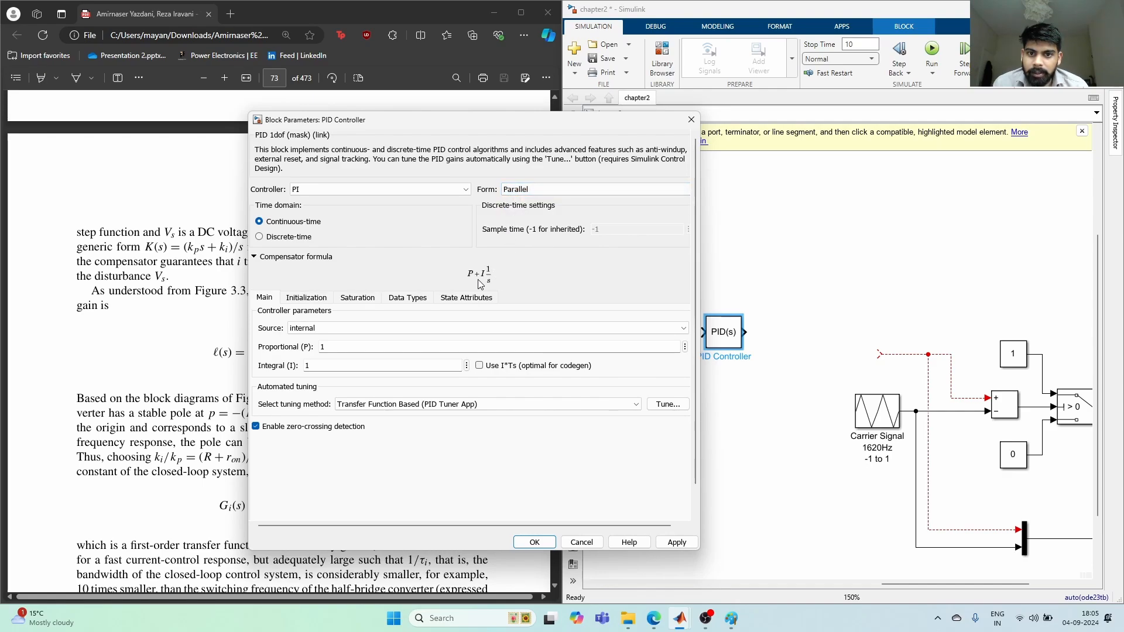
Set the PI controller's proportional gain to 0.138 and its integral gain to 1.176, following Example 3.1.
left_click_drag(482, 124, 568, 132)
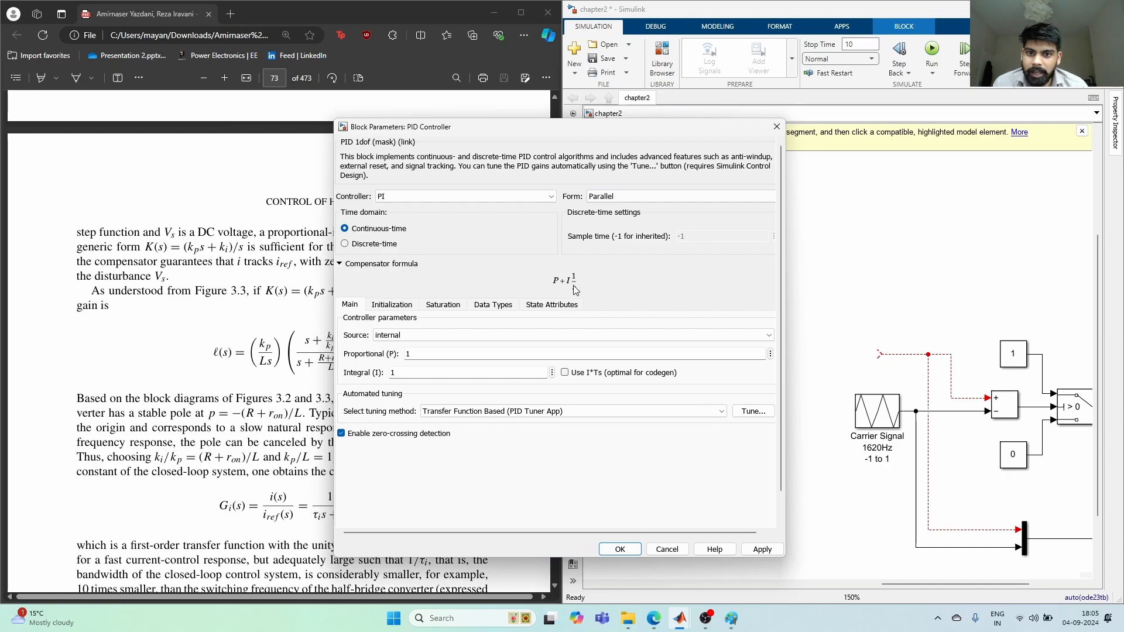
left_click_drag(617, 132, 890, 132)
scroll(446, 262, "down", 6)
double_click(707, 353)
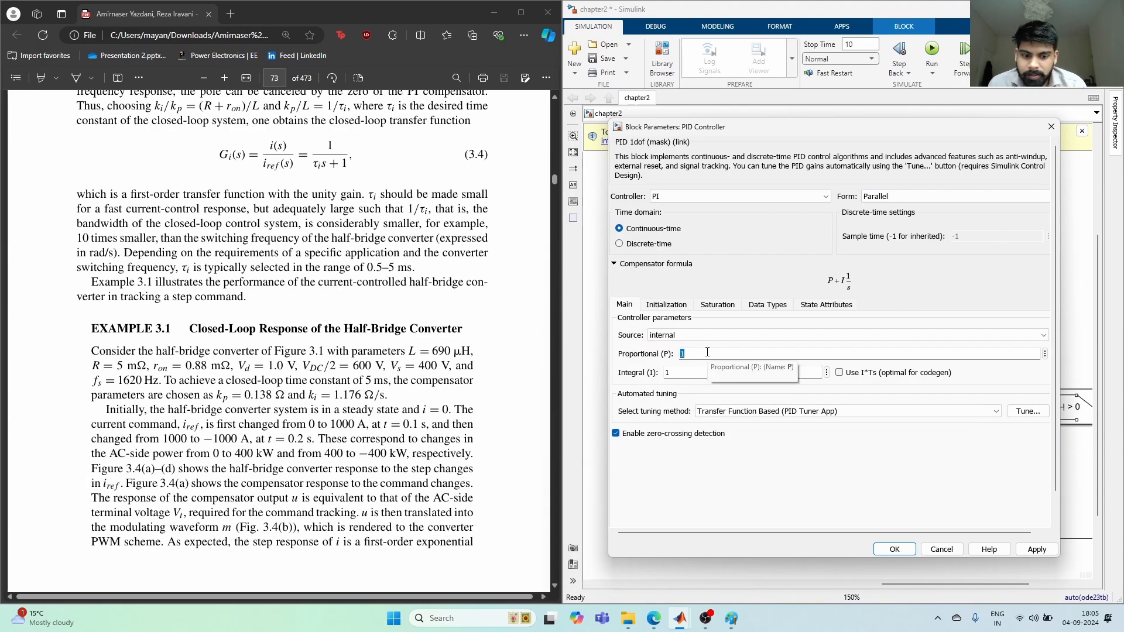
type("0.138")
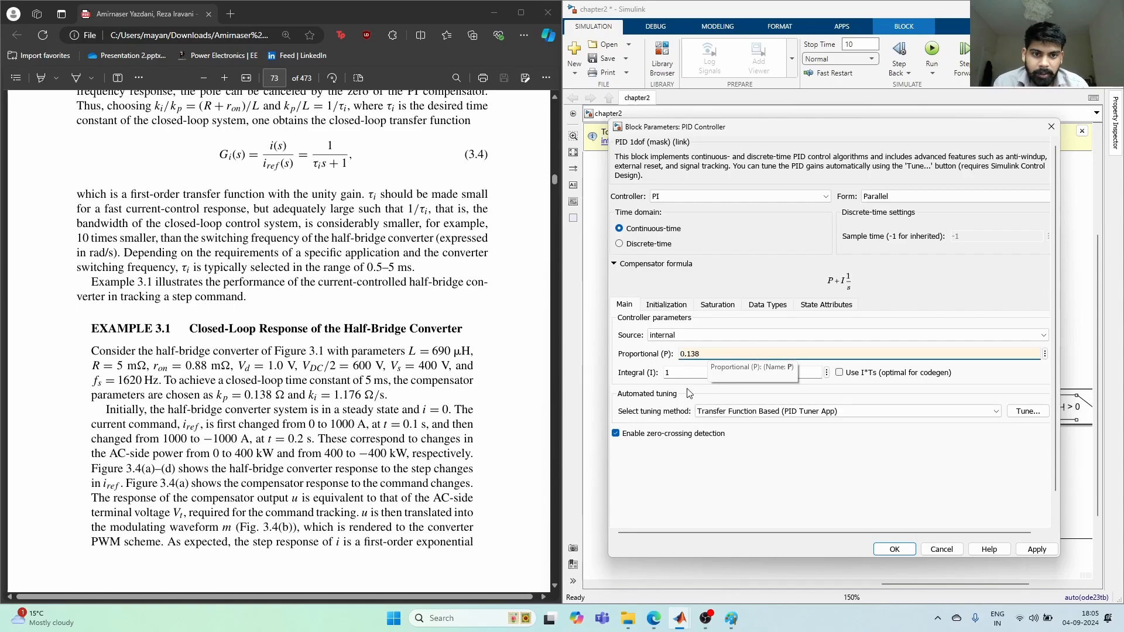
double_click(685, 372)
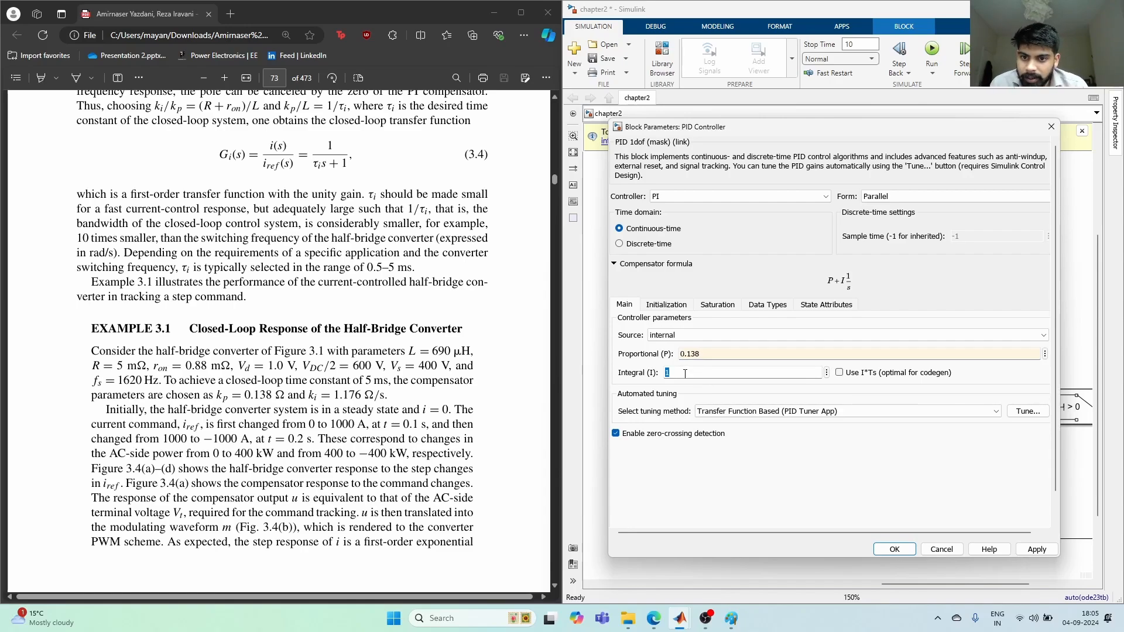
type("176")
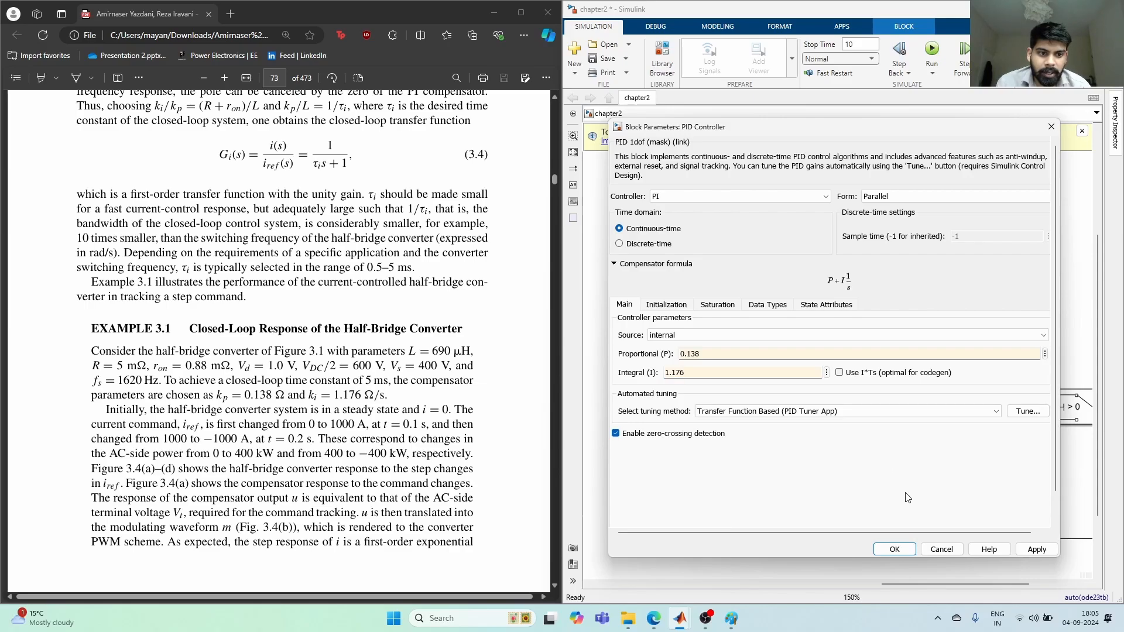
left_click(900, 546)
left_click(761, 383)
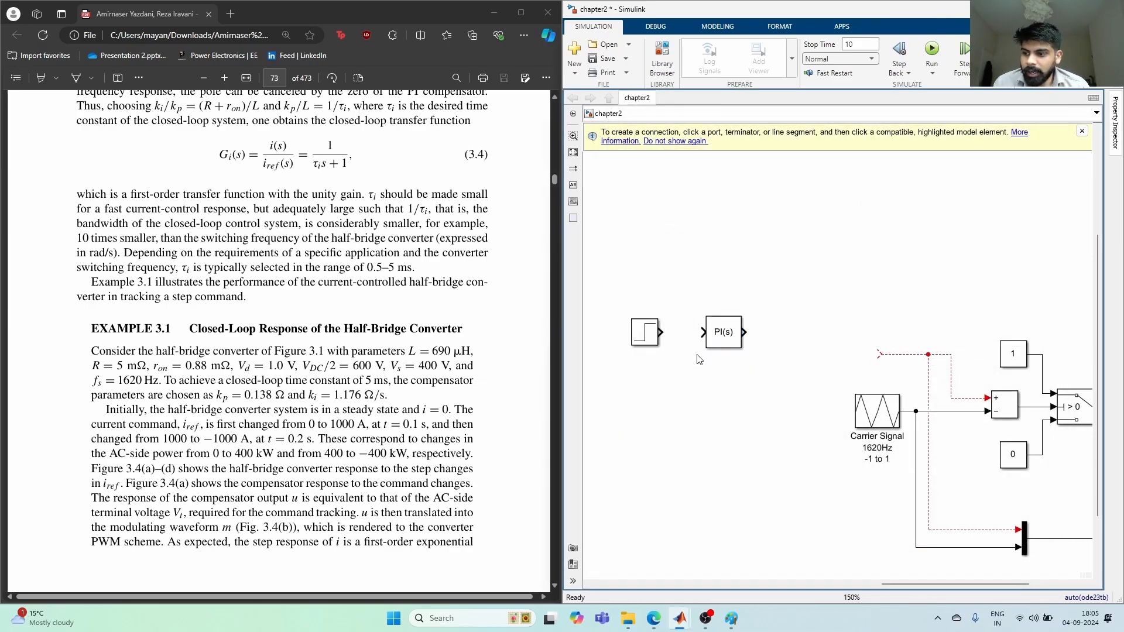
Following Figure 3.3, add a Constant block of value 600 named Vdc/2 and place it below the PI controller.
scroll(356, 300, "up", 10)
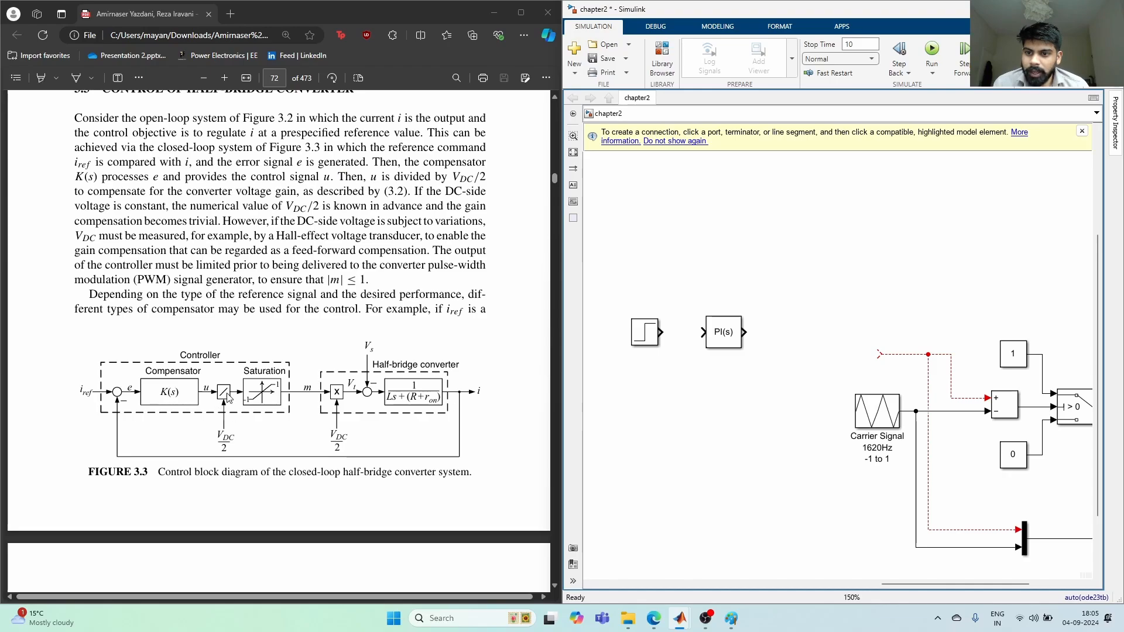
double_click(691, 385)
type("sd")
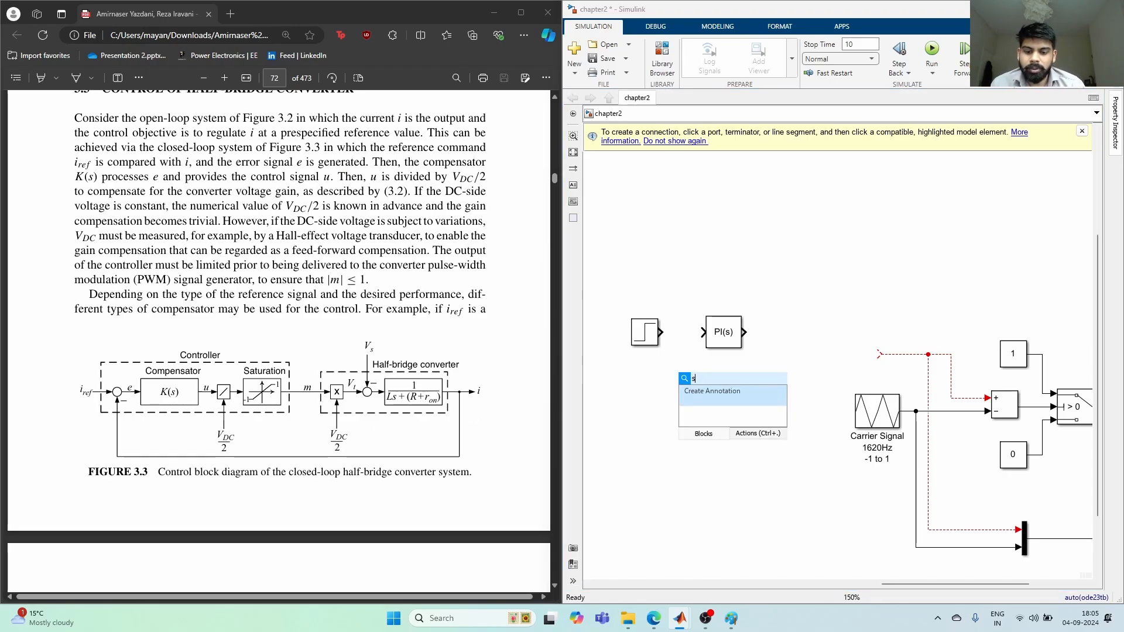
key("BackSpace")
key("BackSpace")
type("constant")
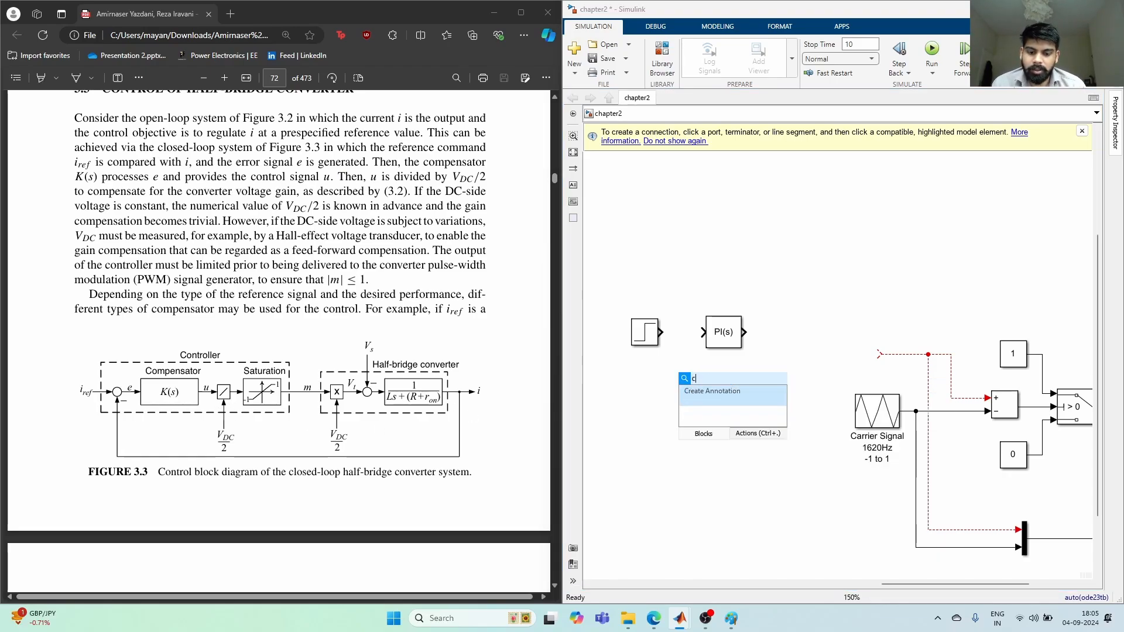
key("Return")
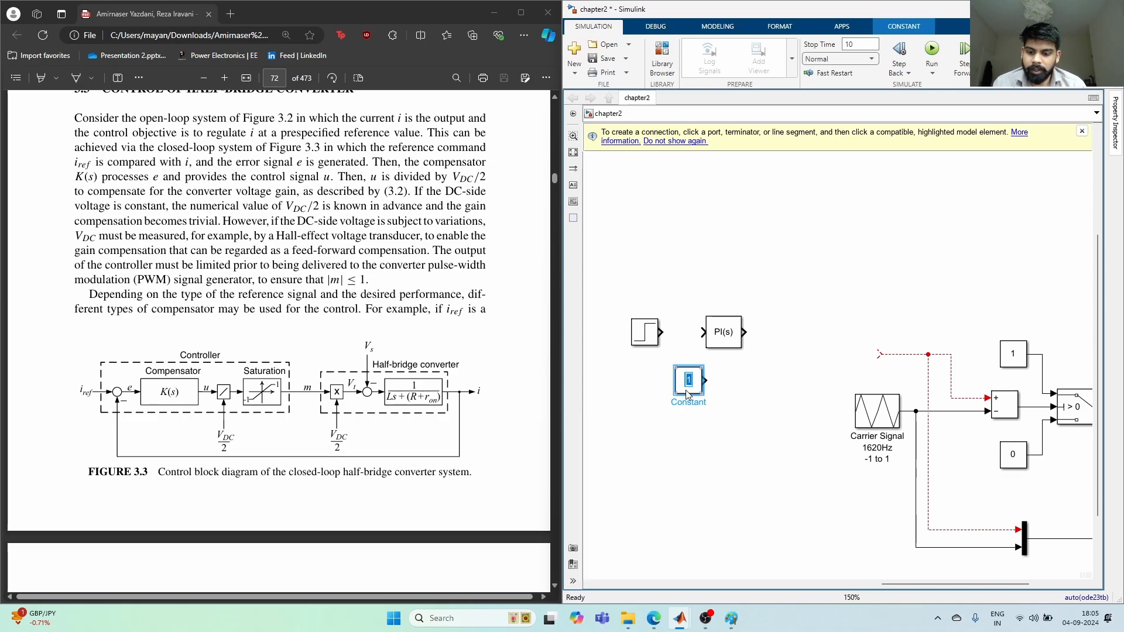
type("600")
key("Return")
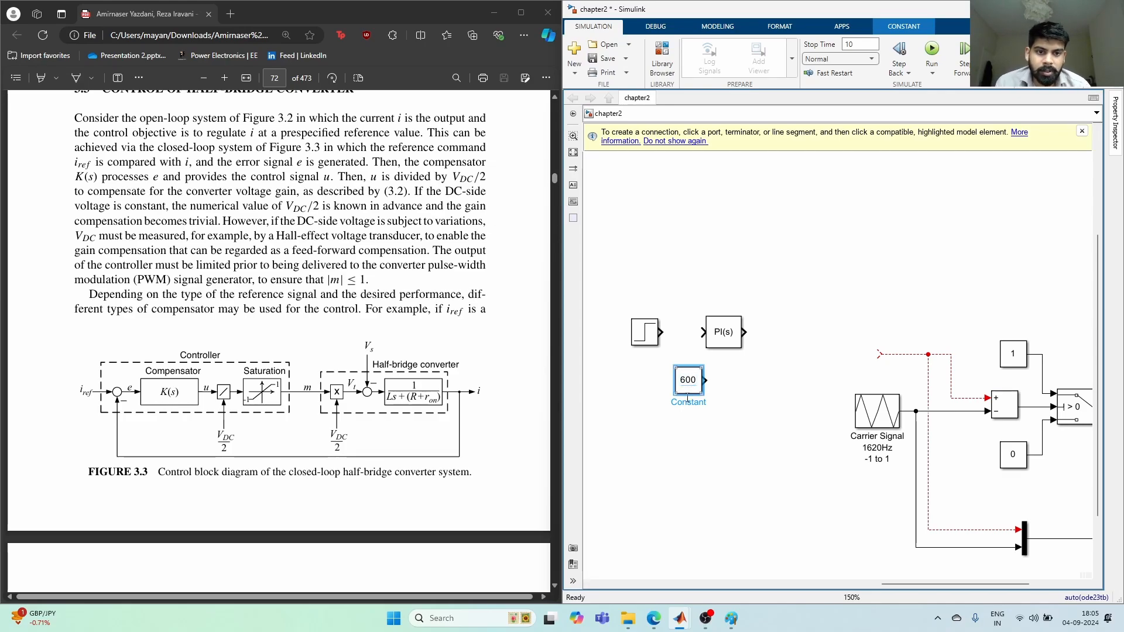
double_click(696, 403)
type("Vdc")
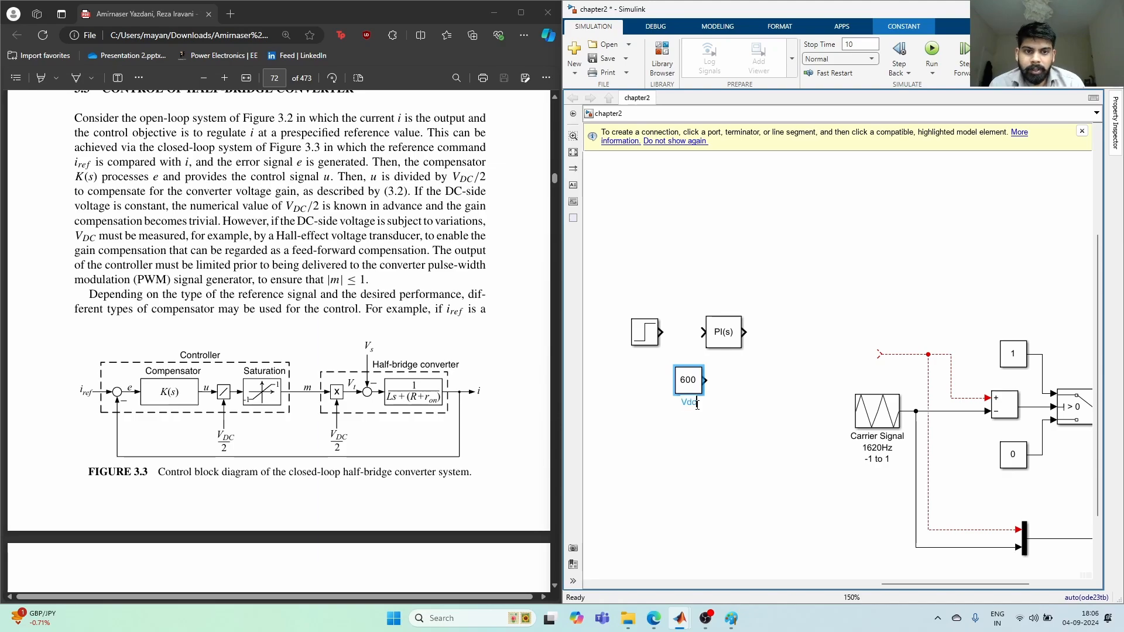
type("/2")
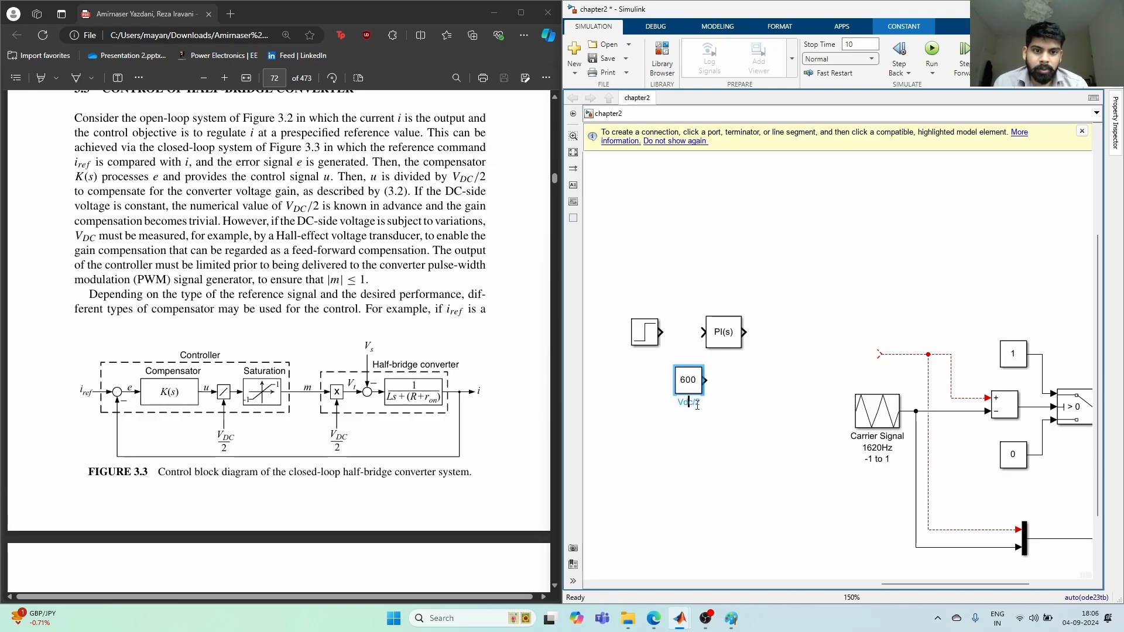
left_click_drag(699, 395, 735, 404)
Shift the Step block away from the PI controller and place a new Subtract block between them for the current error.
left_click_drag(662, 332, 632, 340)
left_click(665, 333)
key("Delete")
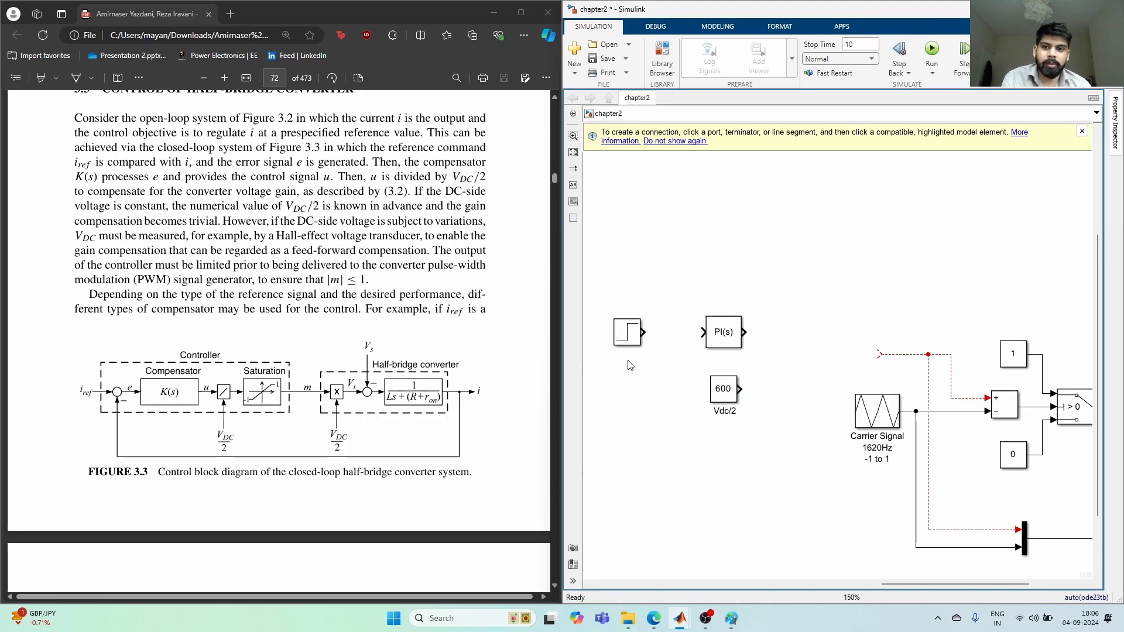
double_click(630, 439)
type("subtra")
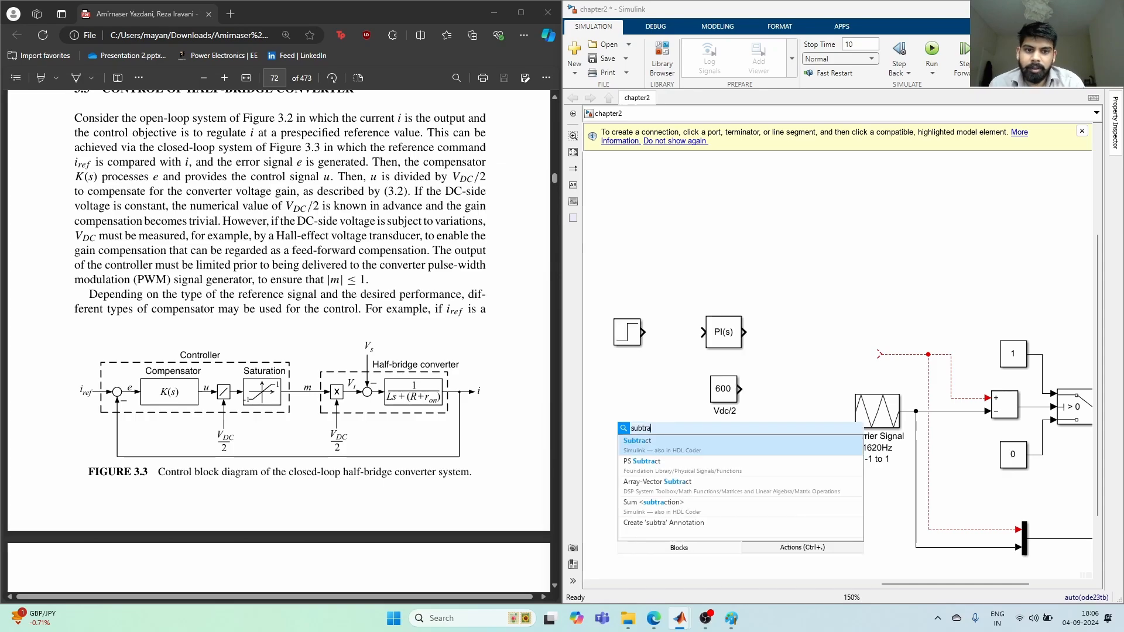
key("Return")
left_click_drag(631, 436, 657, 375)
left_click_drag(629, 335, 606, 335)
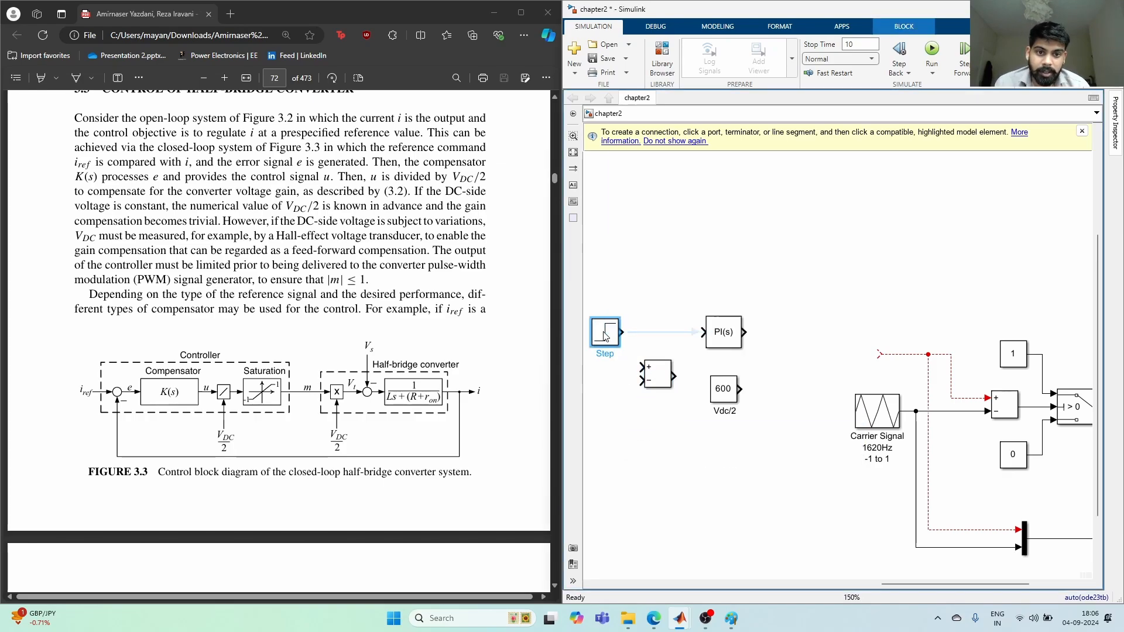
left_click(652, 333)
left_click_drag(658, 373, 716, 348)
Wire the Step block to the Subtract block's plus input and the Subtract output to the PI controller.
left_click(672, 334)
key("Delete")
left_click(671, 332)
key("Delete")
left_click(633, 332)
left_click(689, 341)
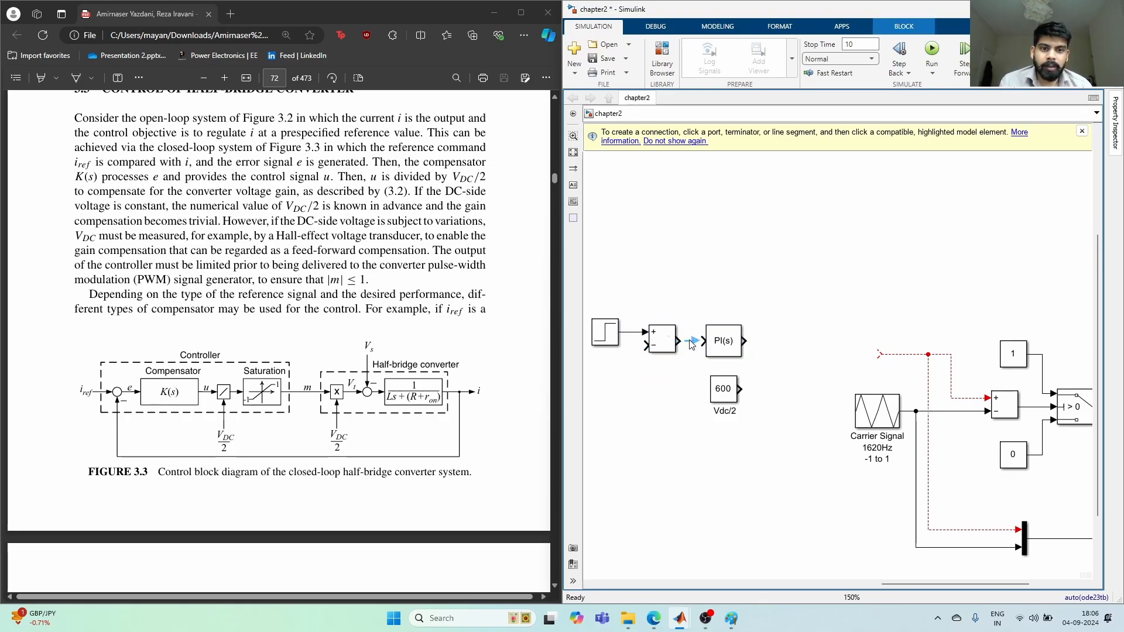
left_click_drag(609, 335, 609, 322)
left_click(653, 388)
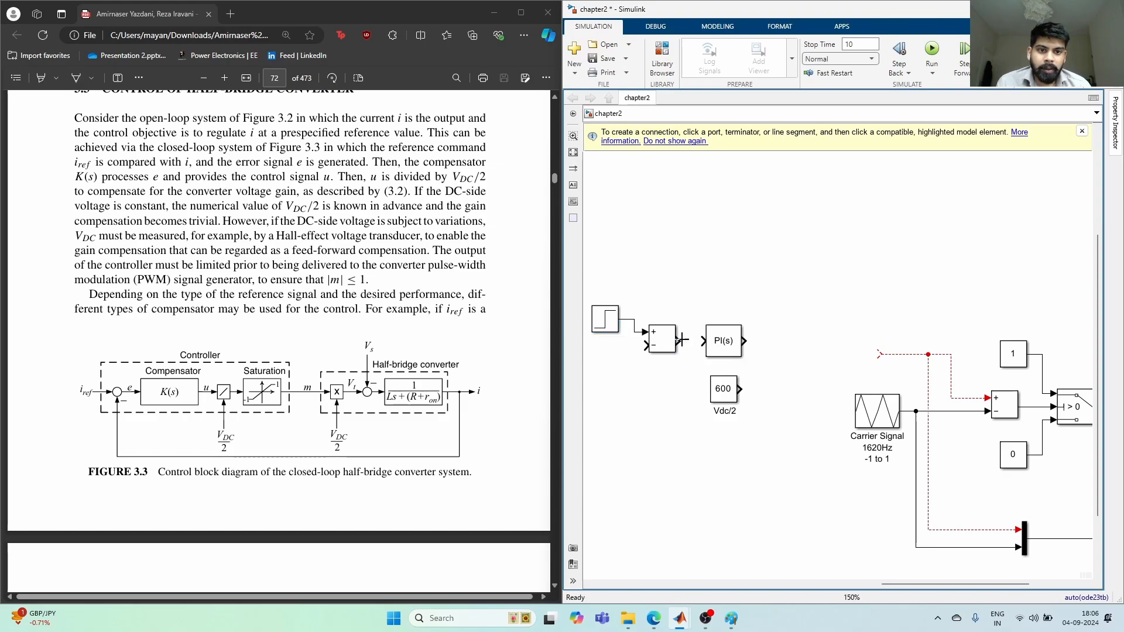
left_click_drag(681, 340, 703, 341)
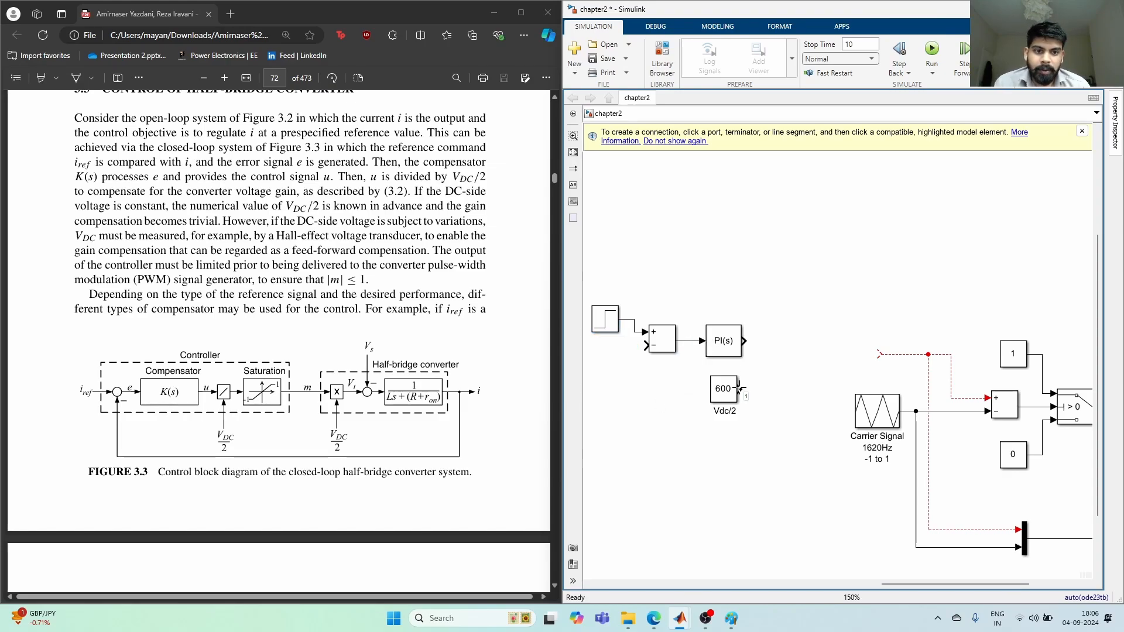
Add a Divide block after the PI controller, wiring the PI output to its multiply input and Vdc/2 to its divide input.
double_click(770, 367)
type("divide")
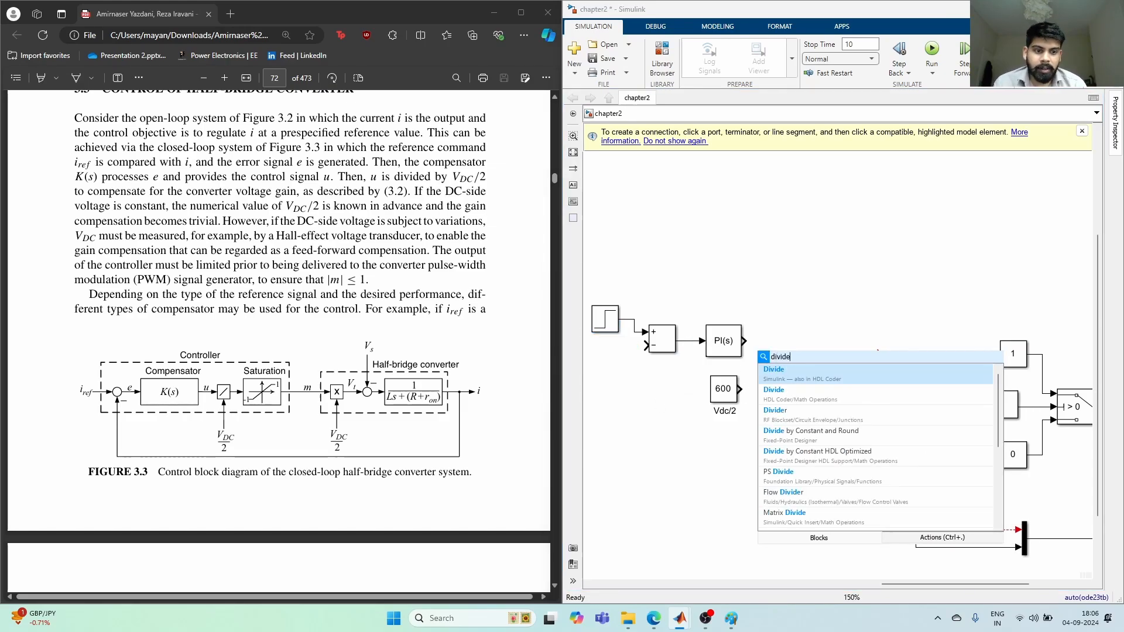
key("Return")
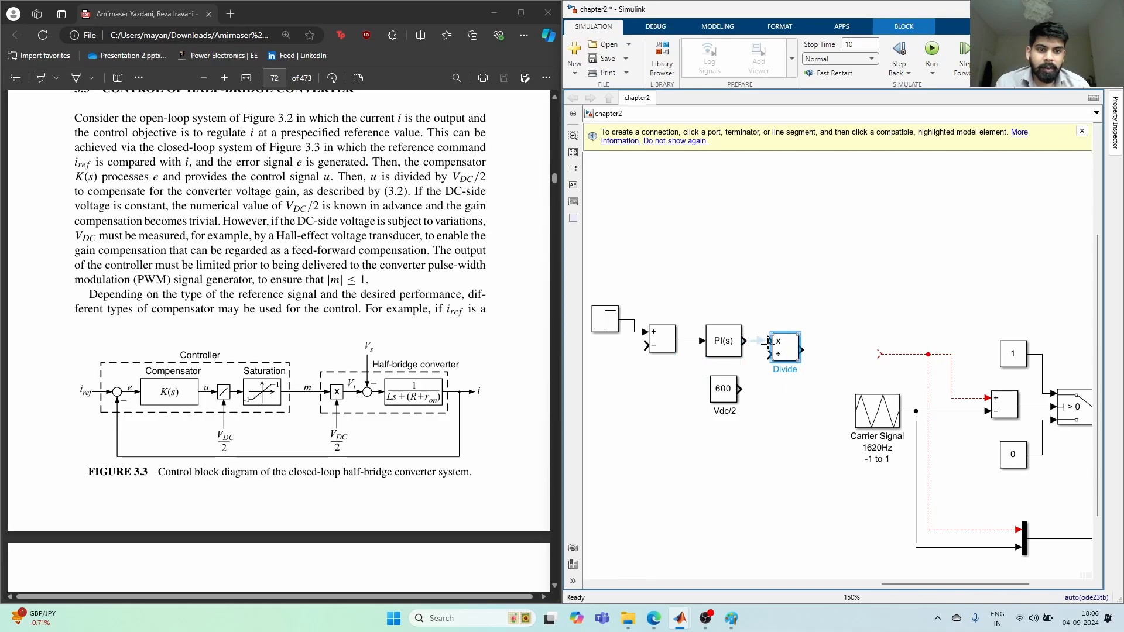
left_click(754, 345)
left_click_drag(740, 389, 770, 354)
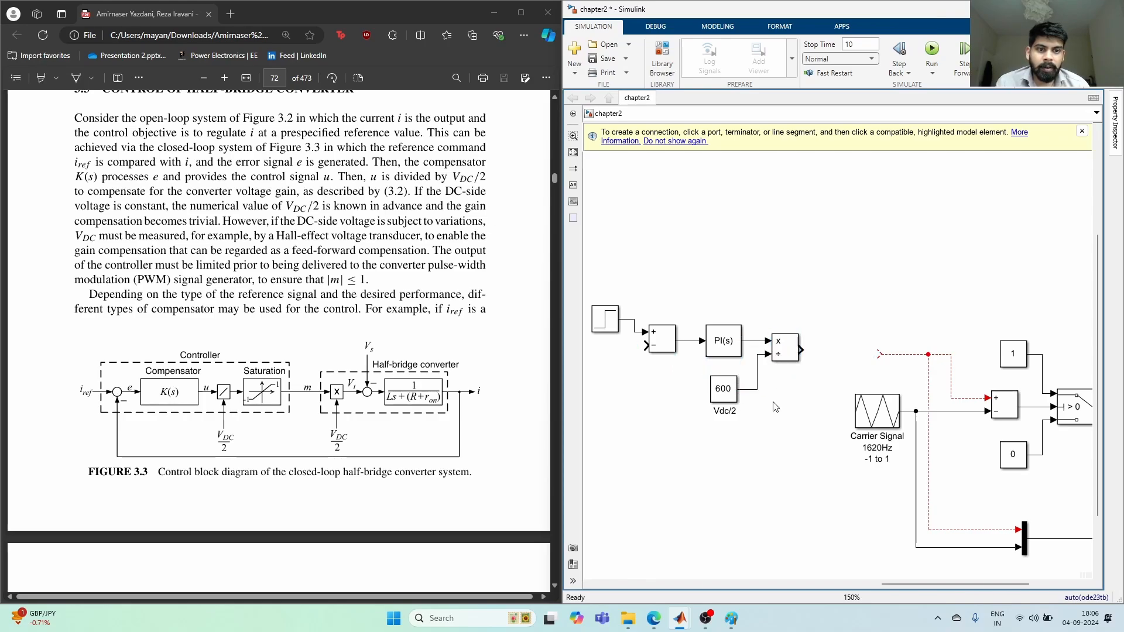
left_click(786, 351)
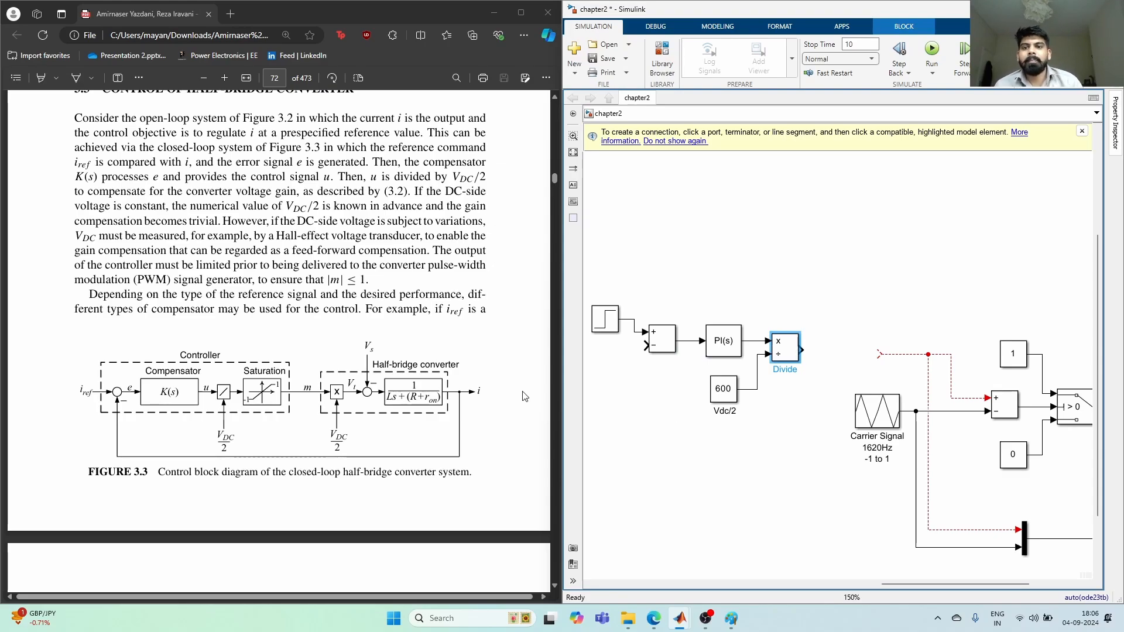
Check the textbook's |m| ≤ 1 requirement, shift the controller blocks to make room, and add a Saturation block after the Divide block.
left_click_drag(328, 280, 366, 281)
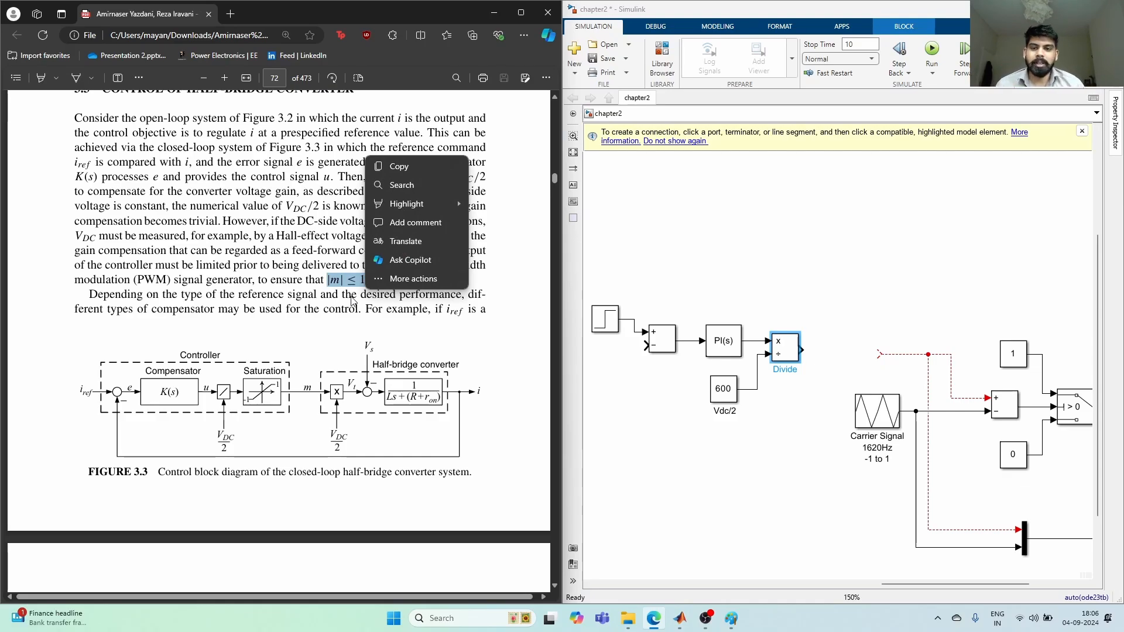
left_click(763, 403)
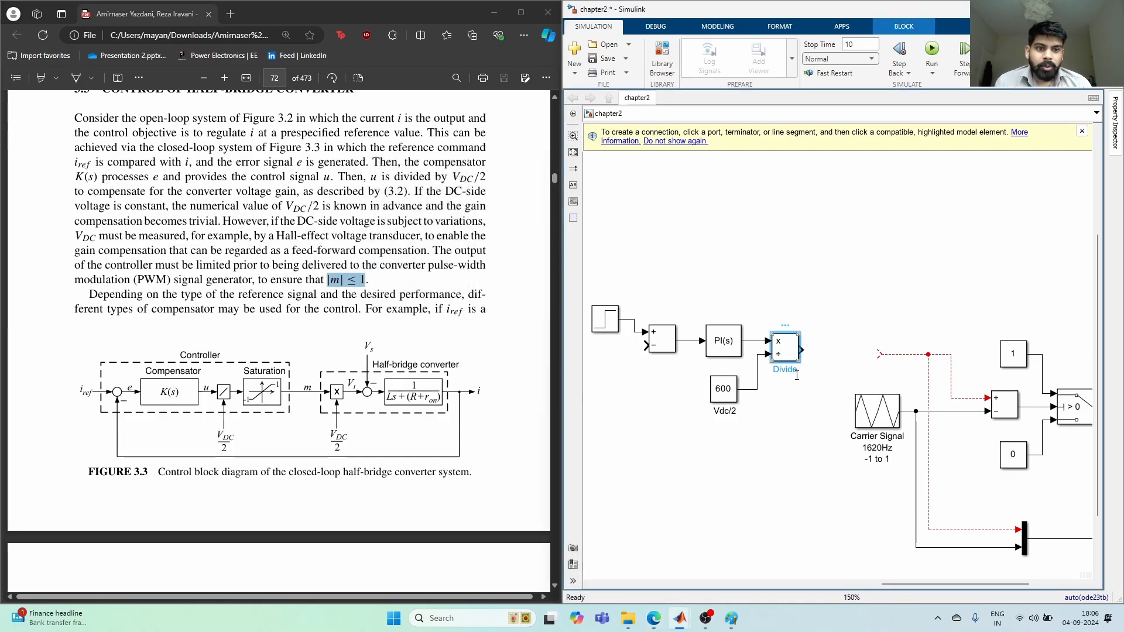
left_click_drag(588, 283, 790, 417)
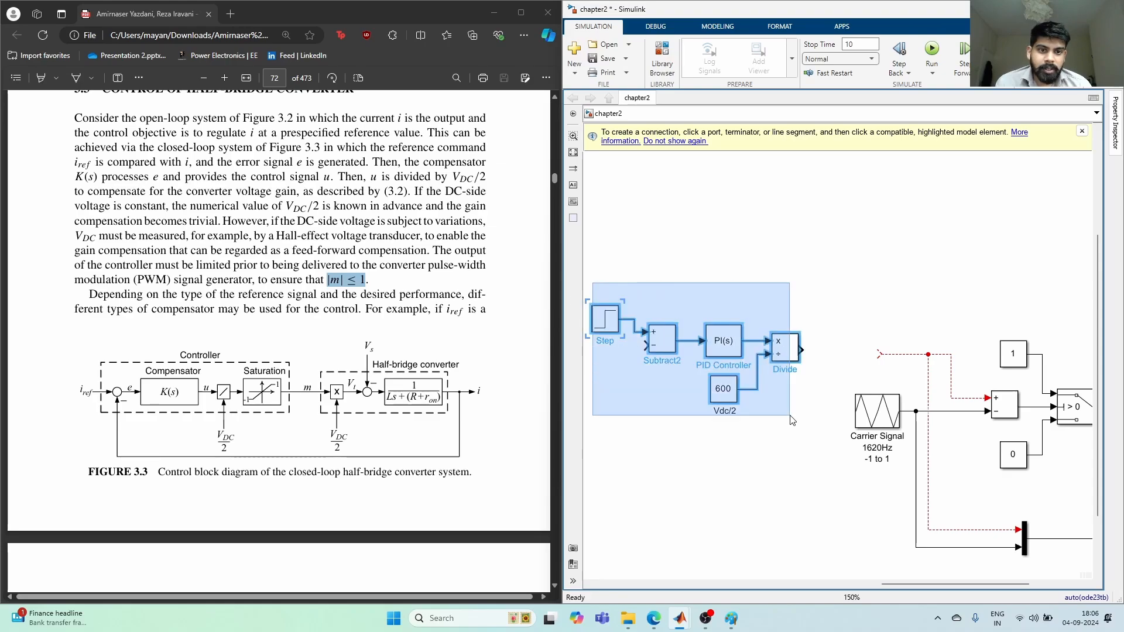
left_click_drag(785, 353, 732, 353)
double_click(779, 463)
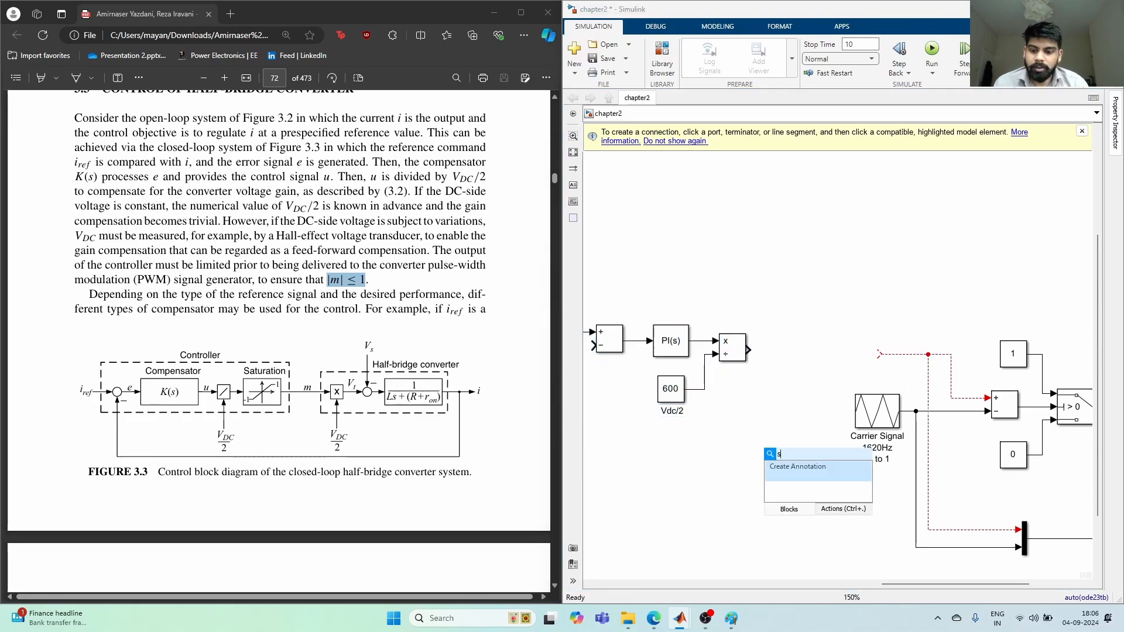
type("satura")
key("BackSpace")
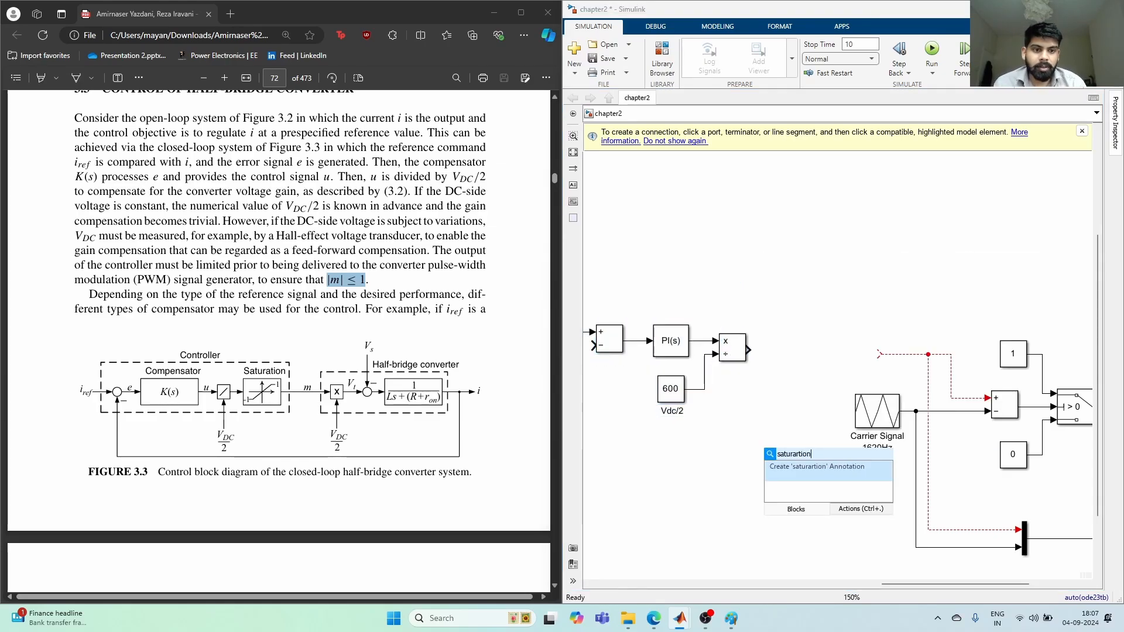
type("ation")
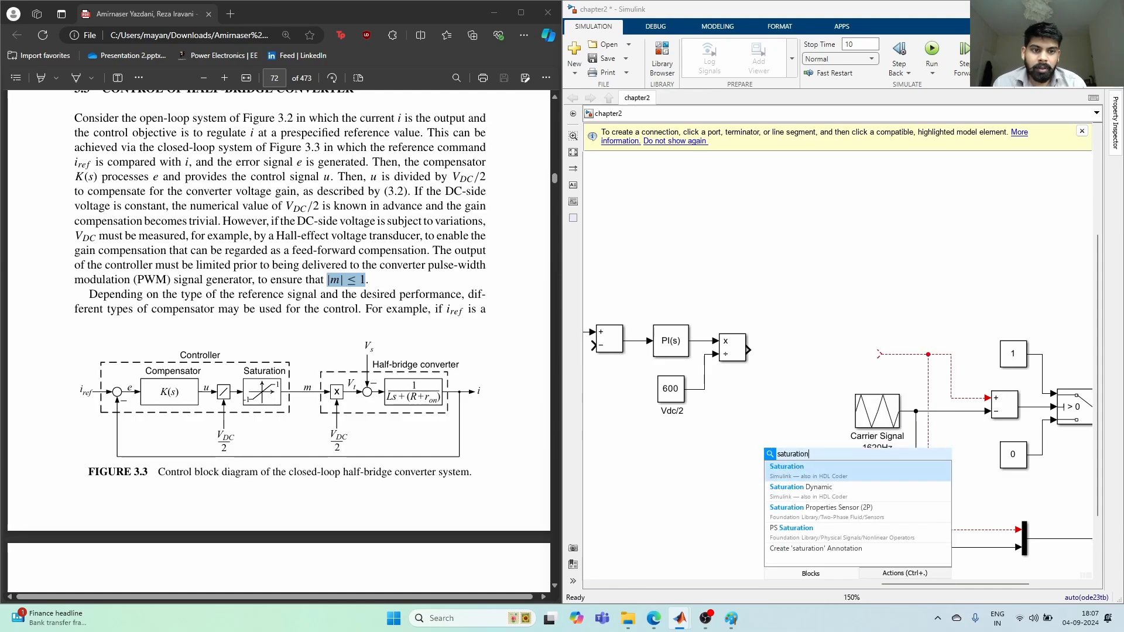
key("Return")
left_click_drag(775, 455, 804, 359)
Shift the controller chain and connect the Saturation output to the unconnected modulating-signal line feeding the carrier comparison.
left_click_drag(792, 285, 584, 419)
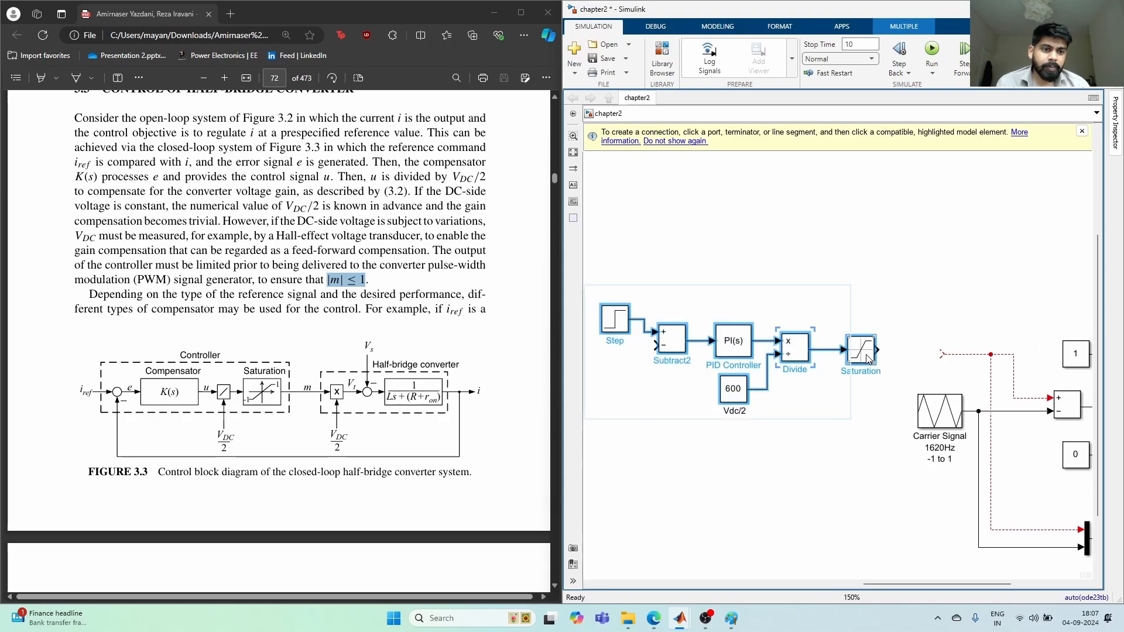
left_click_drag(866, 358, 946, 354)
left_click(909, 359)
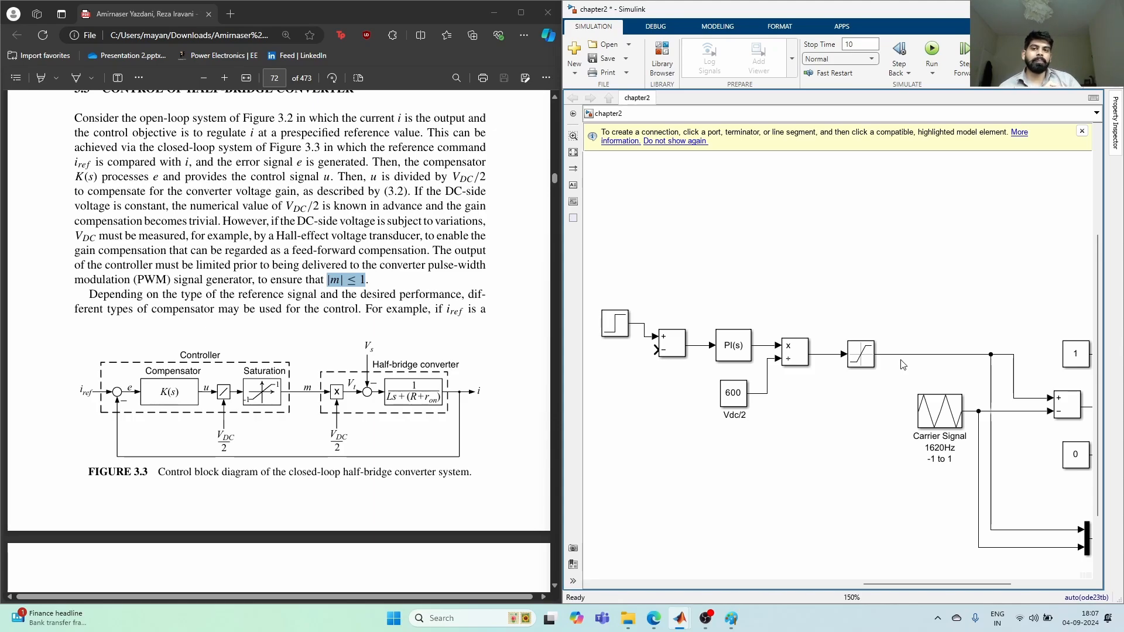
Set the Saturation block's upper limit to 1 and its lower limit to -1.
double_click(866, 359)
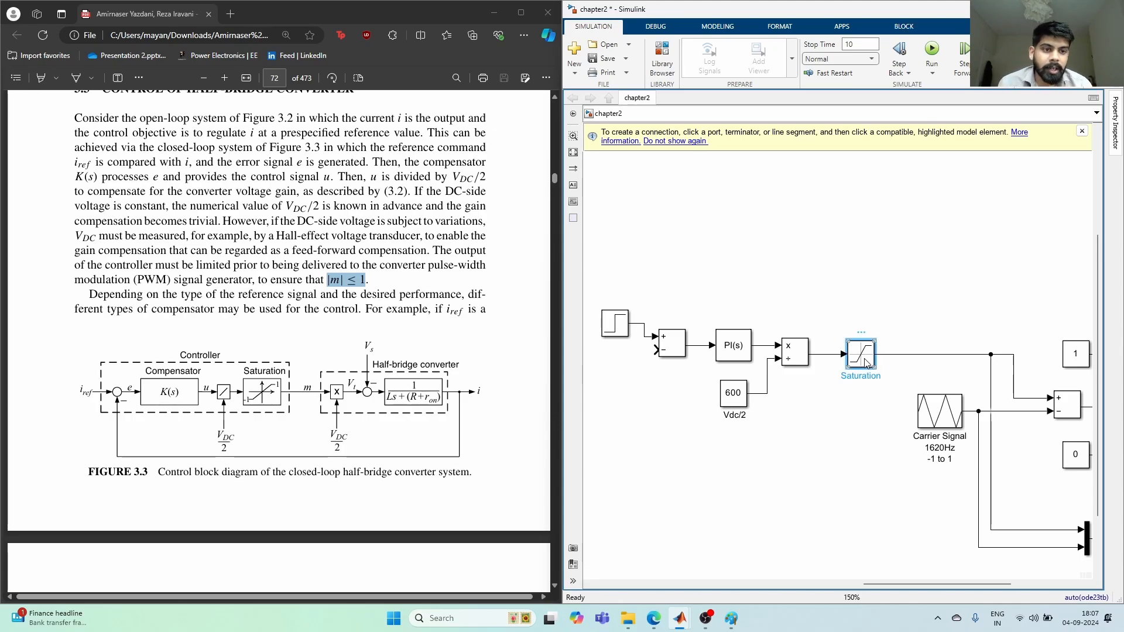
type("1")
double_click(632, 370)
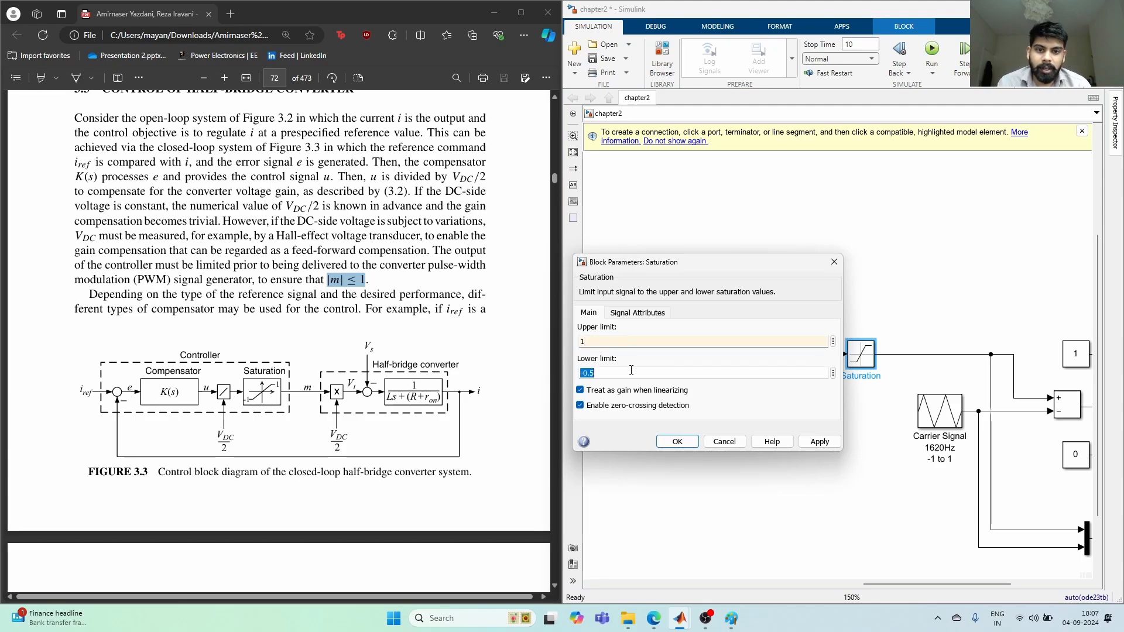
type("-1")
key("Return")
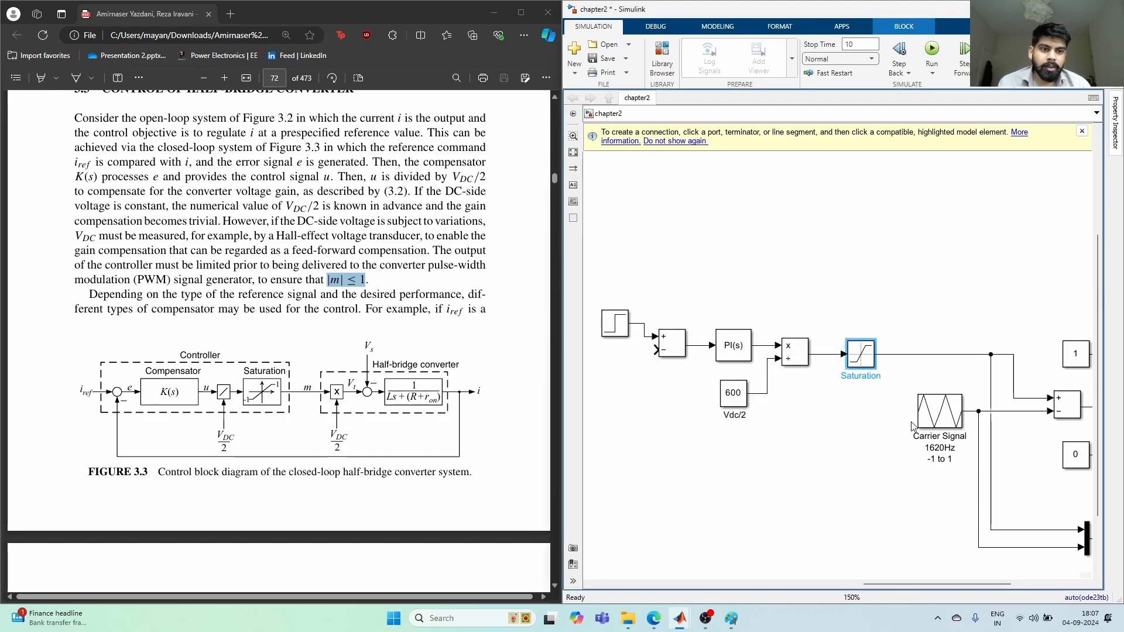
left_click(888, 434)
left_click_drag(673, 471, 742, 480)
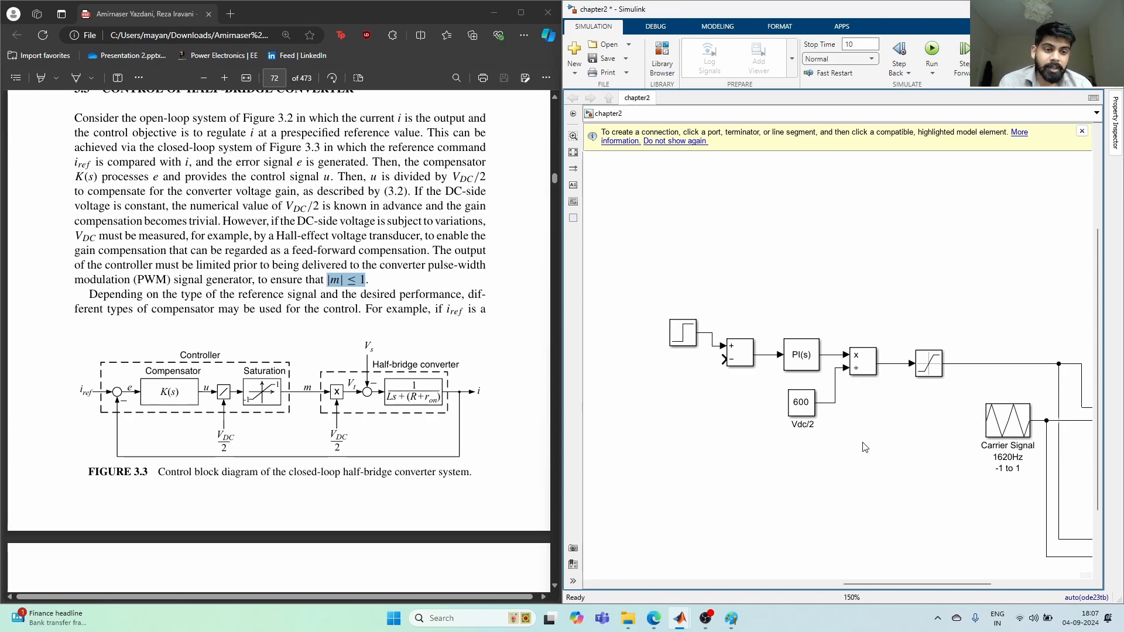
Review the completed controller chain and inspect the reference Step block's parameters without changing them.
scroll(864, 447, "down", 3)
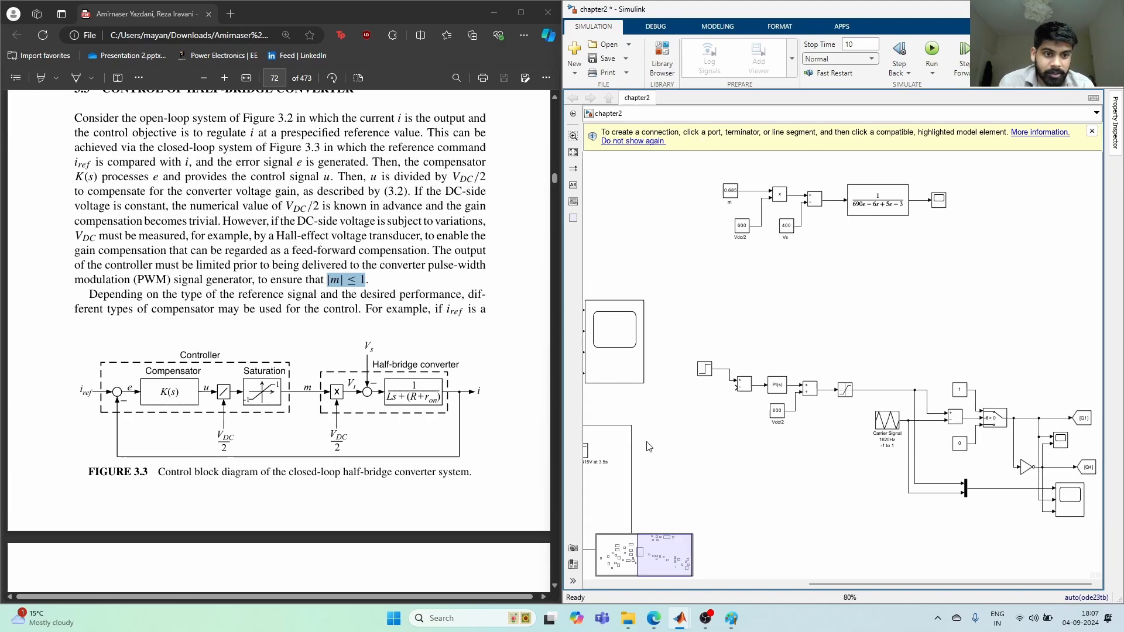
left_click(871, 392)
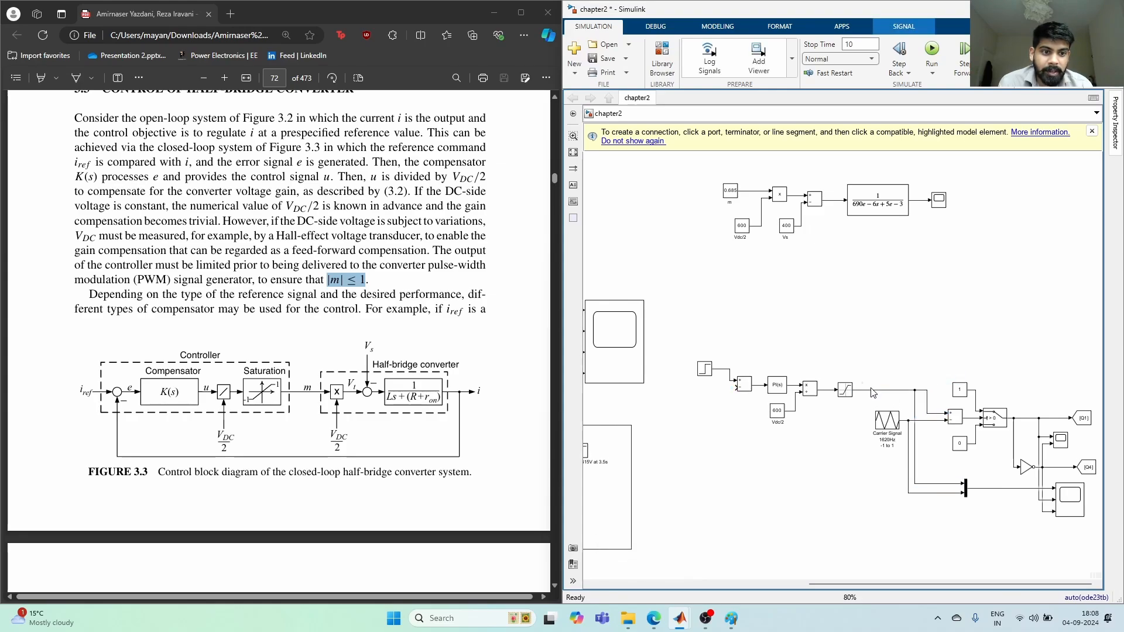
left_click(883, 397)
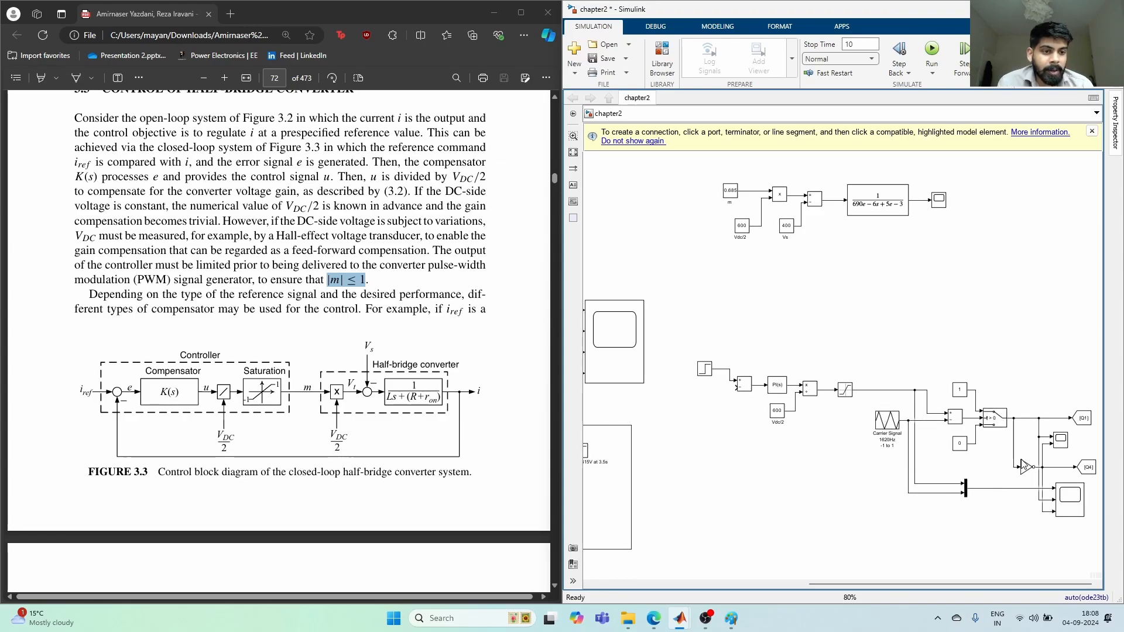
scroll(870, 445, "left", 3)
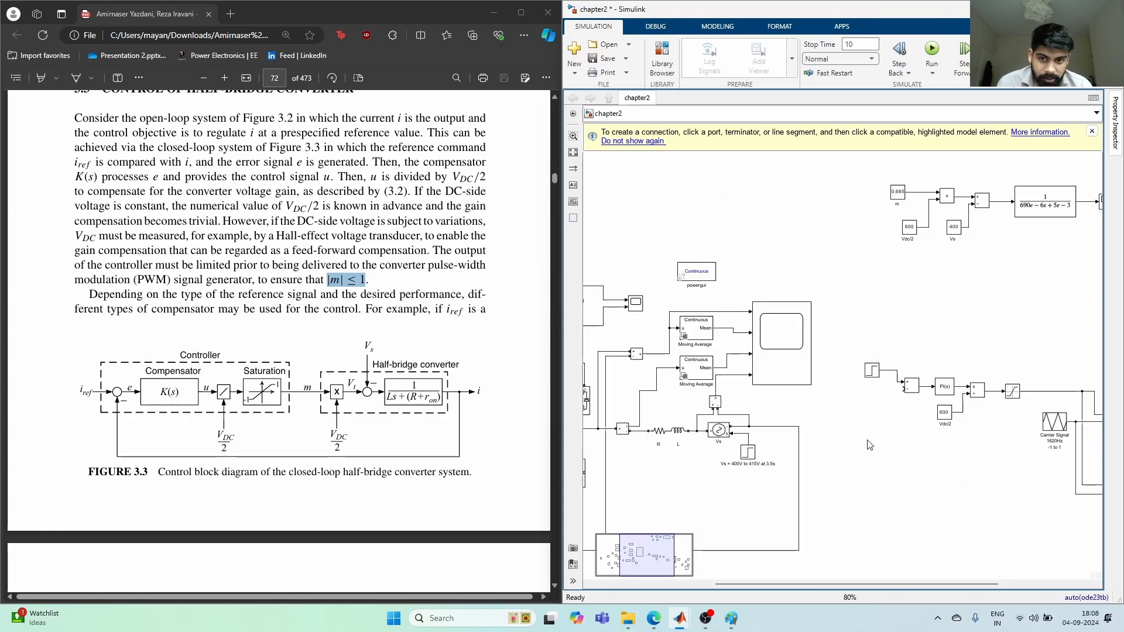
scroll(870, 445, "up", 1)
double_click(872, 382)
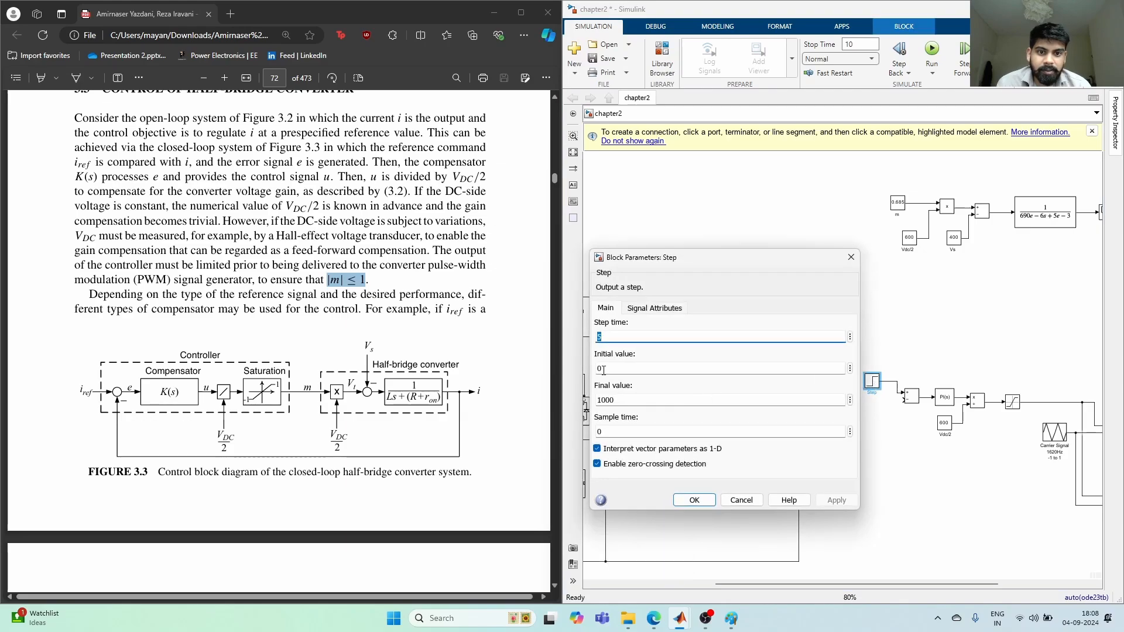
left_click(851, 258)
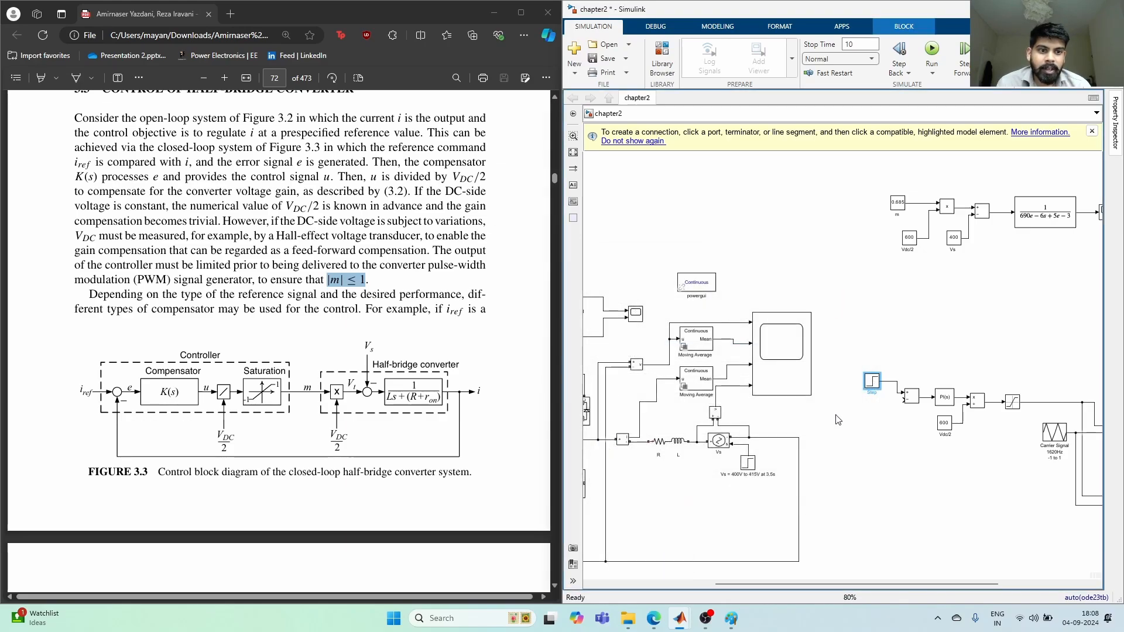
Branch the averaged load-current signal from the scope's third input to the controller Sum block's negative input and straighten the feedback line.
scroll(831, 421, "left", 3)
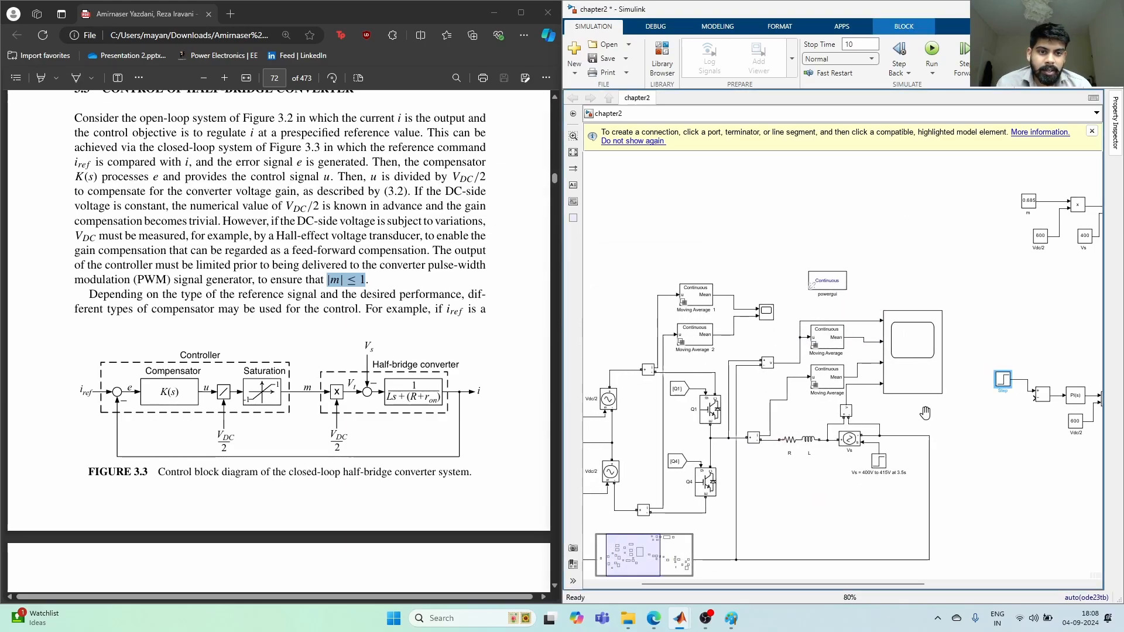
scroll(902, 410, "left", 1)
scroll(832, 386, "down", 2)
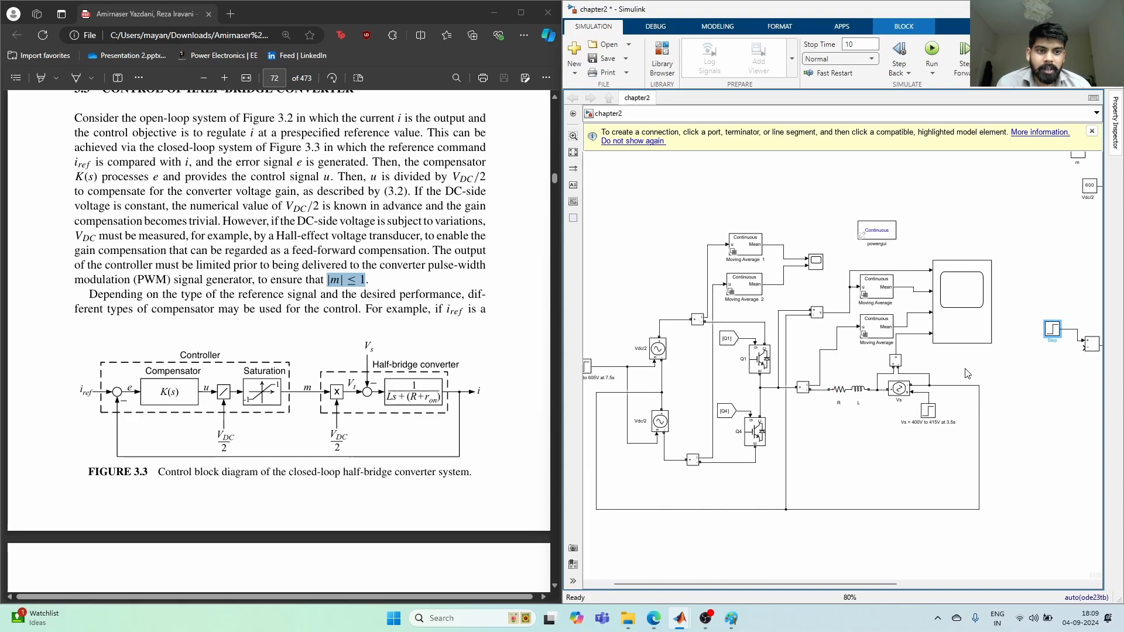
scroll(968, 374, "right", 5)
scroll(968, 373, "up", 1)
left_click(692, 353)
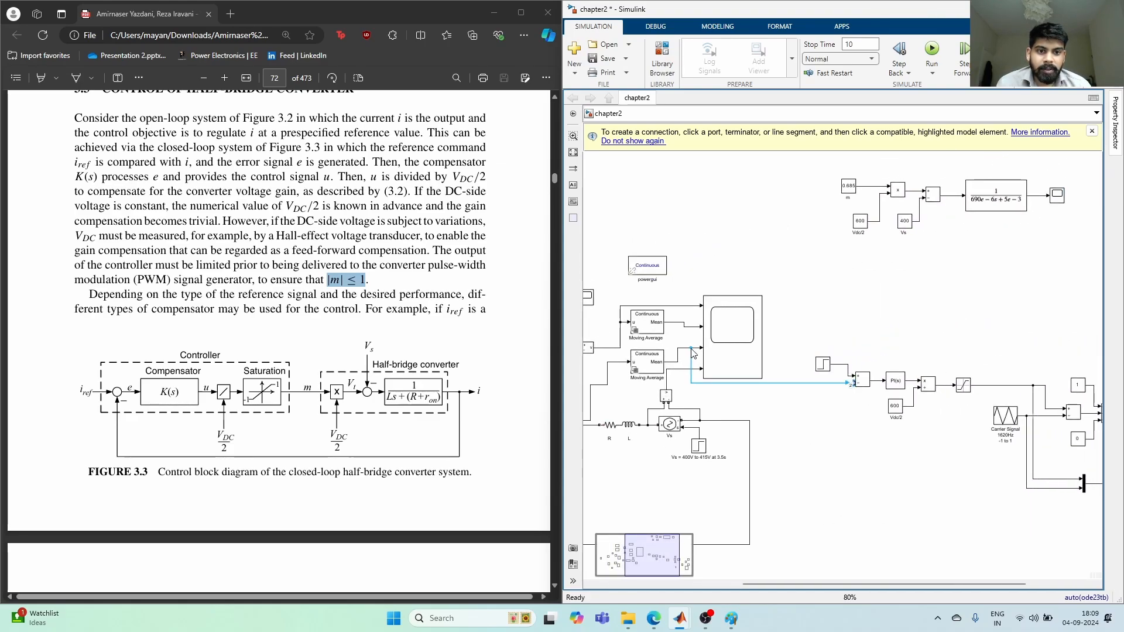
left_click(692, 351)
left_click_drag(715, 384, 715, 394)
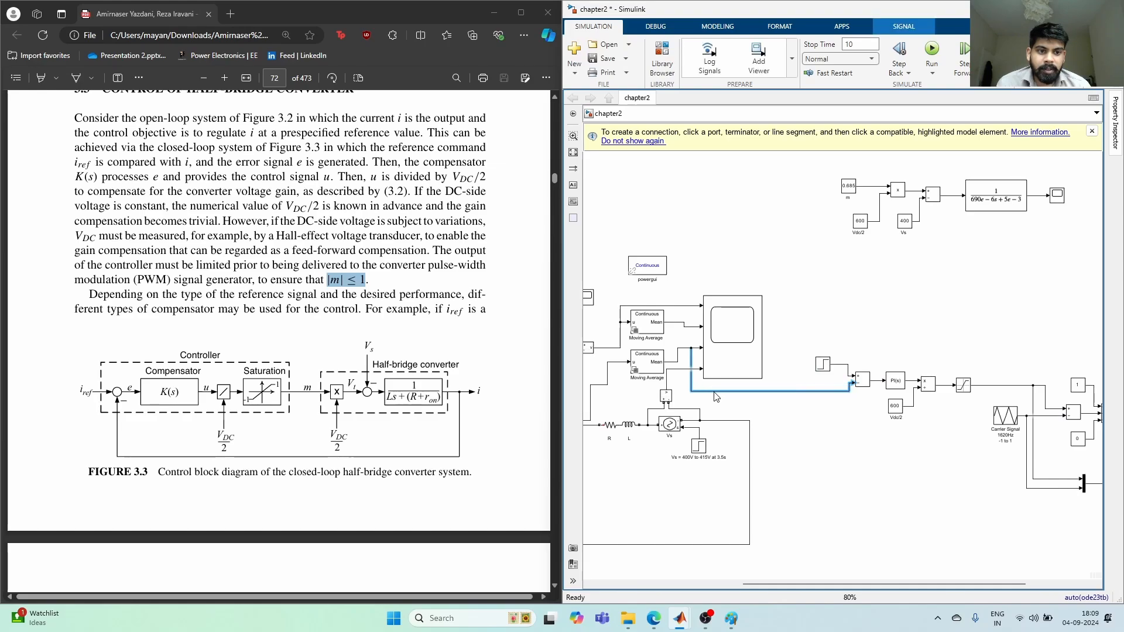
left_click_drag(827, 392, 818, 387)
left_click(836, 398)
left_click(777, 386)
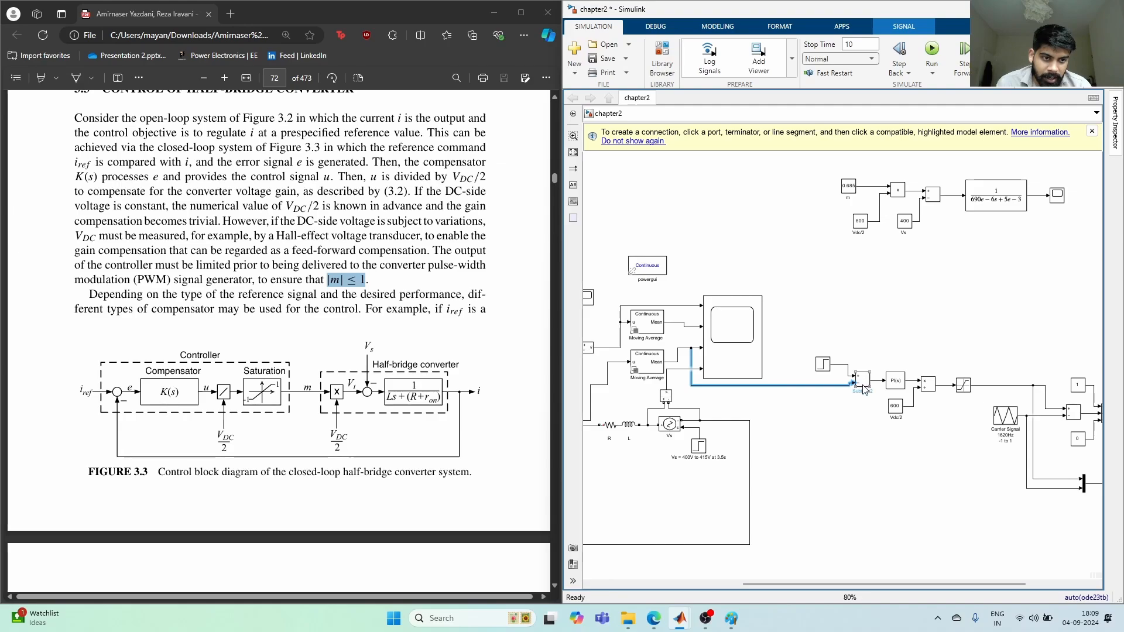
Check the reference Step block's step time, initial value and final value again.
scroll(875, 431, "right", 2)
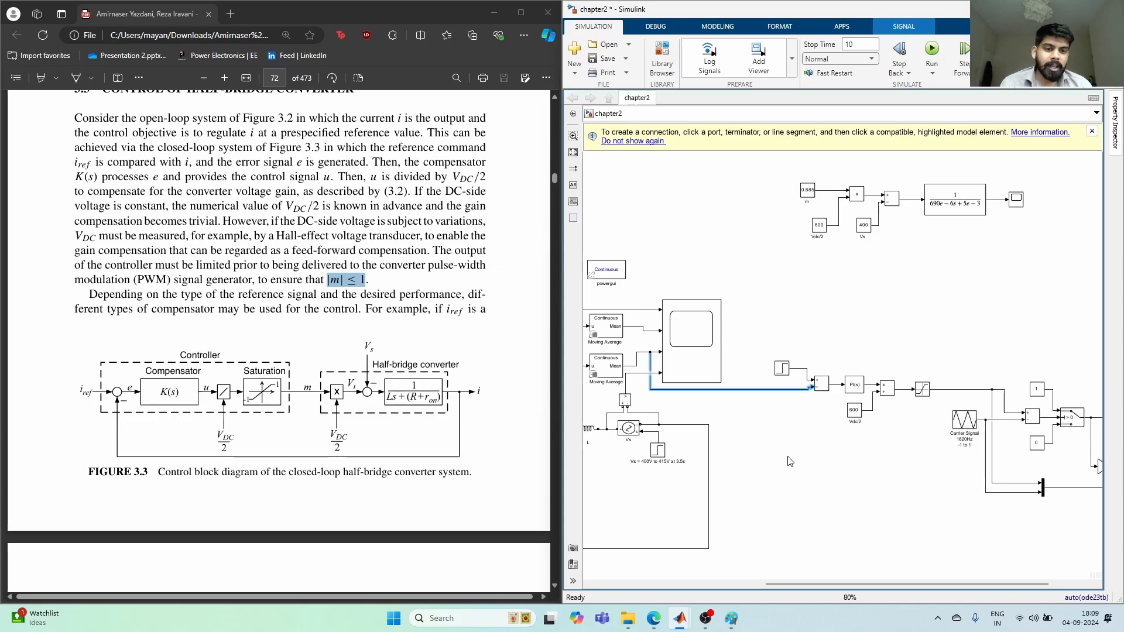
double_click(784, 373)
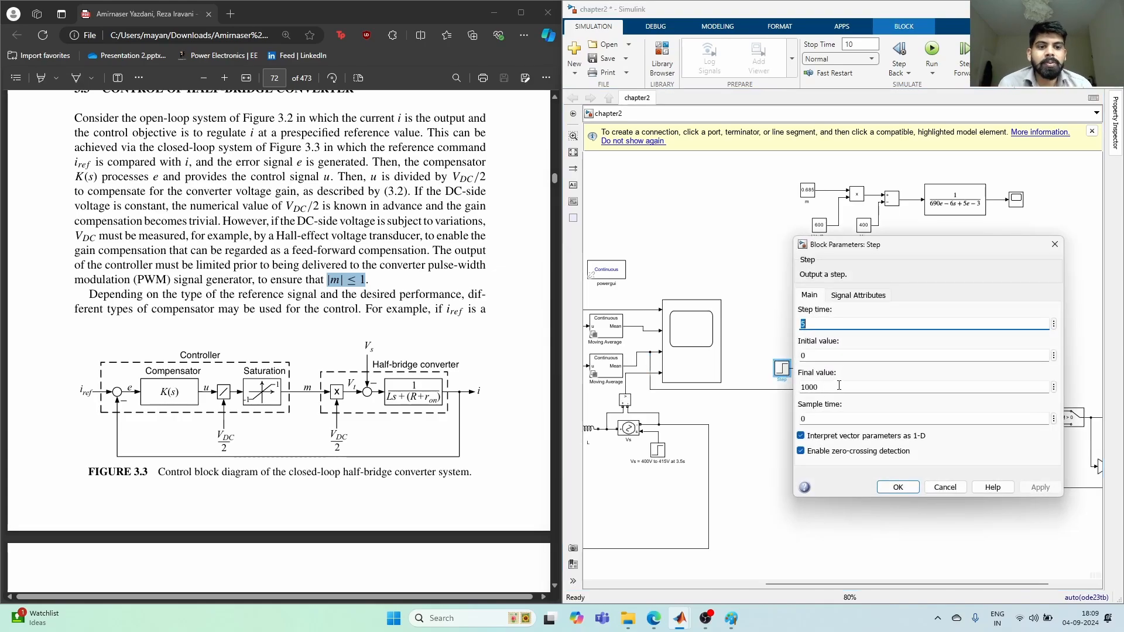
left_click(897, 488)
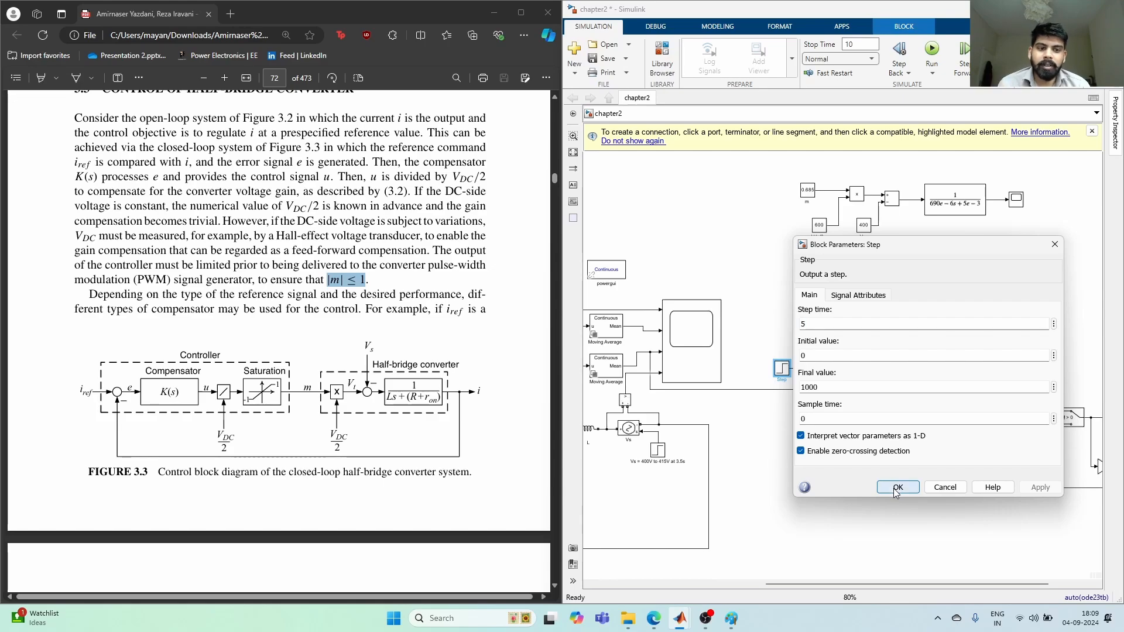
Maximize the model window, fit the whole closed-loop model in view, and run the simulation.
scroll(909, 492, "left", 5)
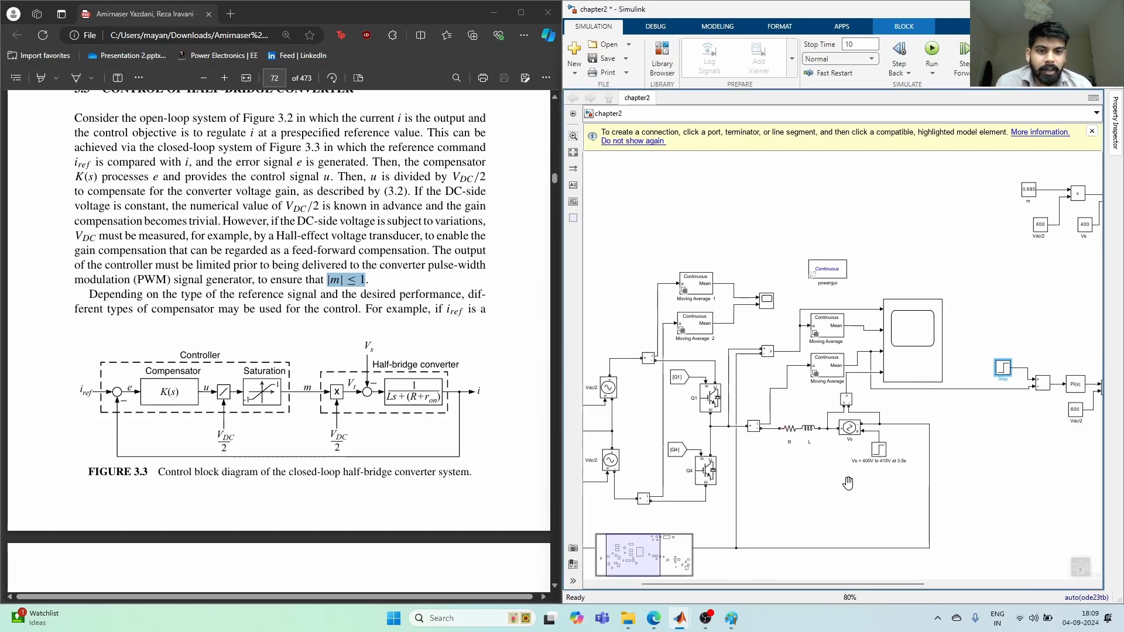
key("space")
left_click(1084, 9)
key("space")
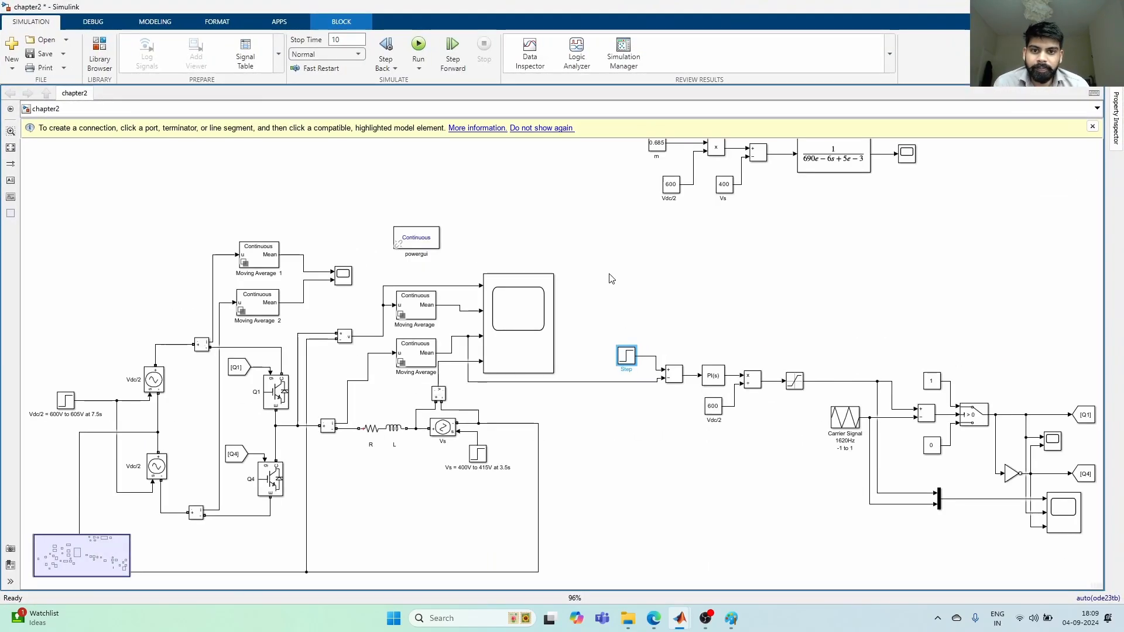
left_click(417, 46)
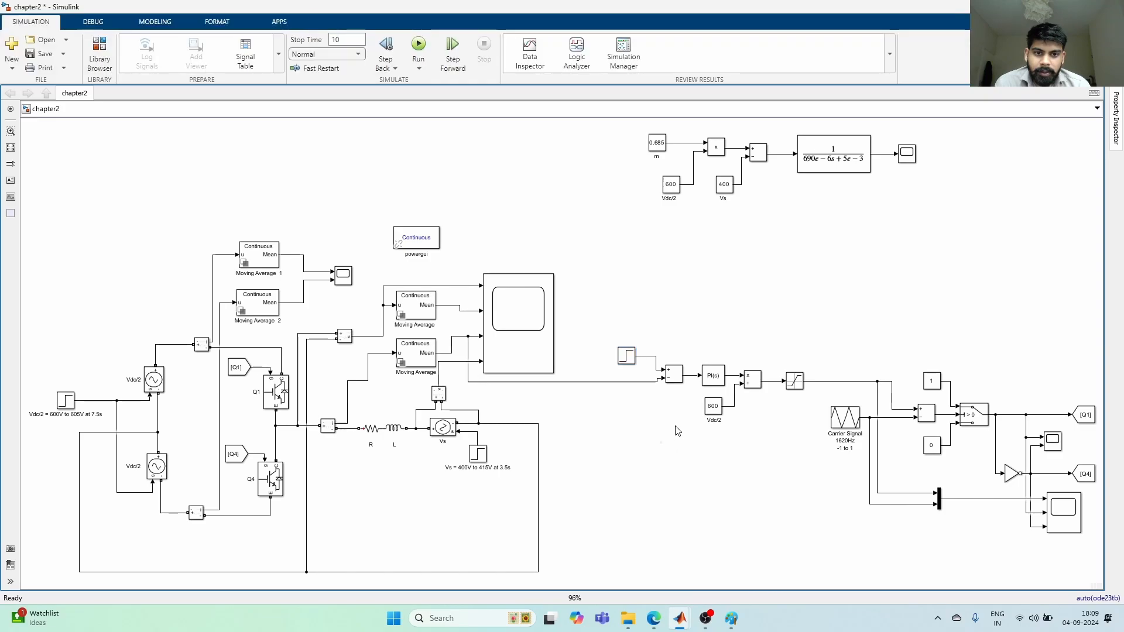
Open the main four-signal Scope, fit the traces, and examine the current's response to the reference step at 5 s.
left_click(535, 363)
double_click(535, 362)
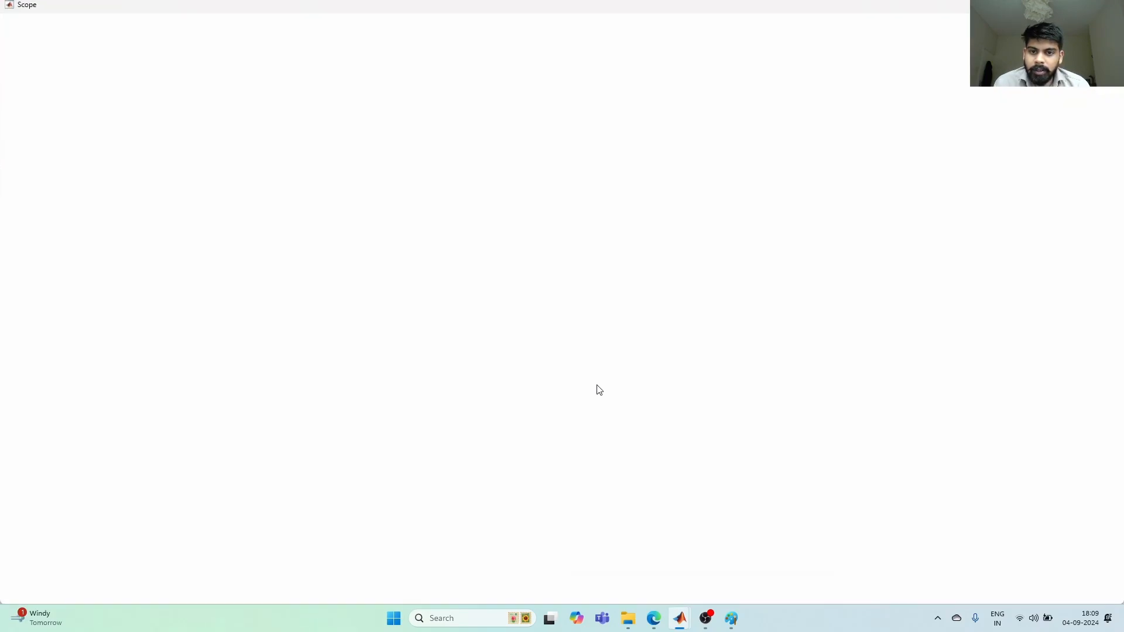
left_click(141, 37)
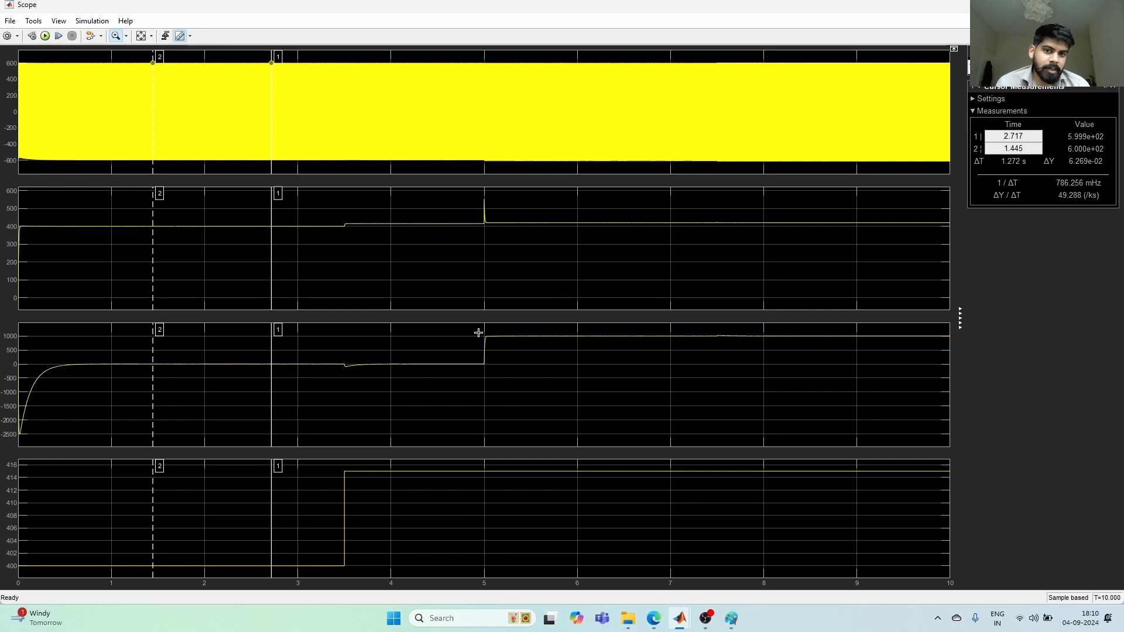
left_click_drag(472, 331, 516, 373)
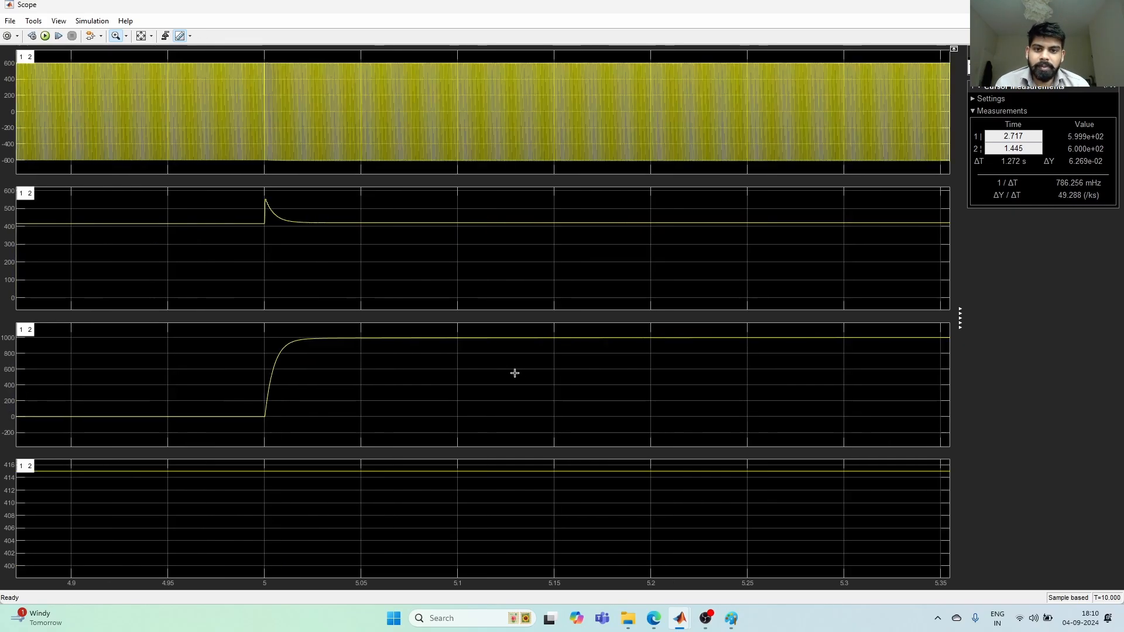
left_click_drag(224, 330, 451, 430)
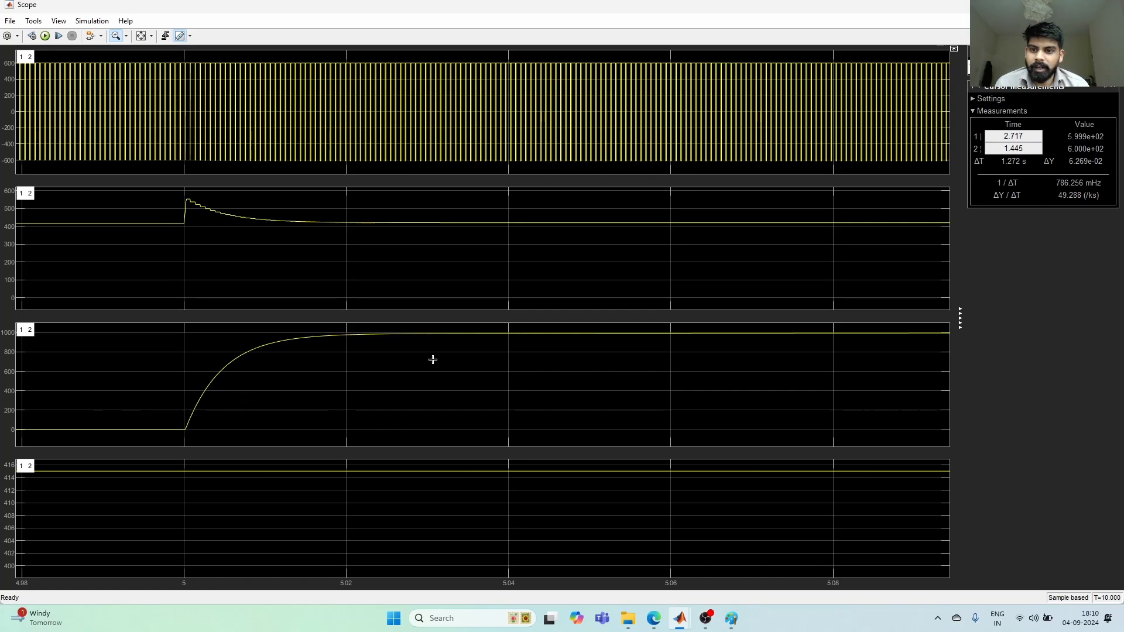
double_click(352, 386)
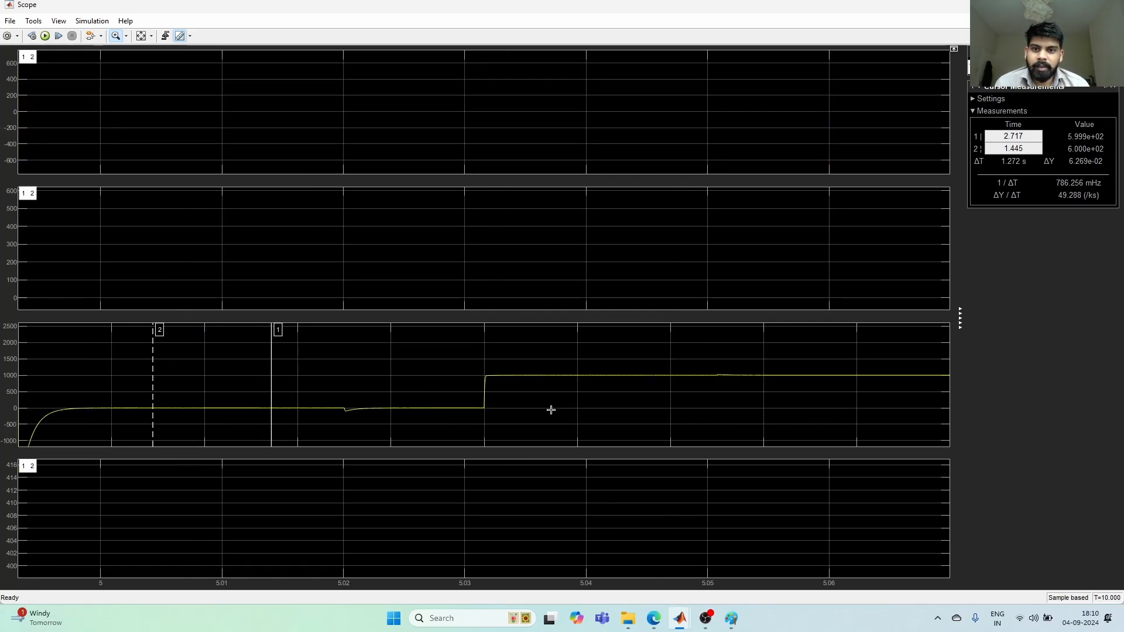
left_click_drag(472, 360, 510, 418)
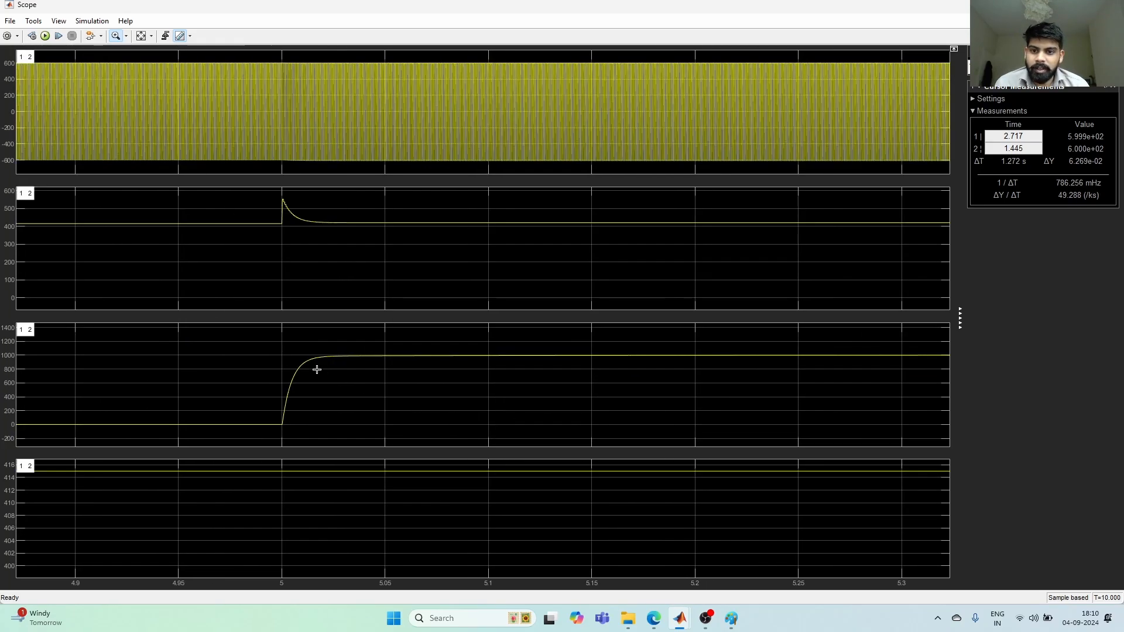
left_click_drag(244, 338, 479, 436)
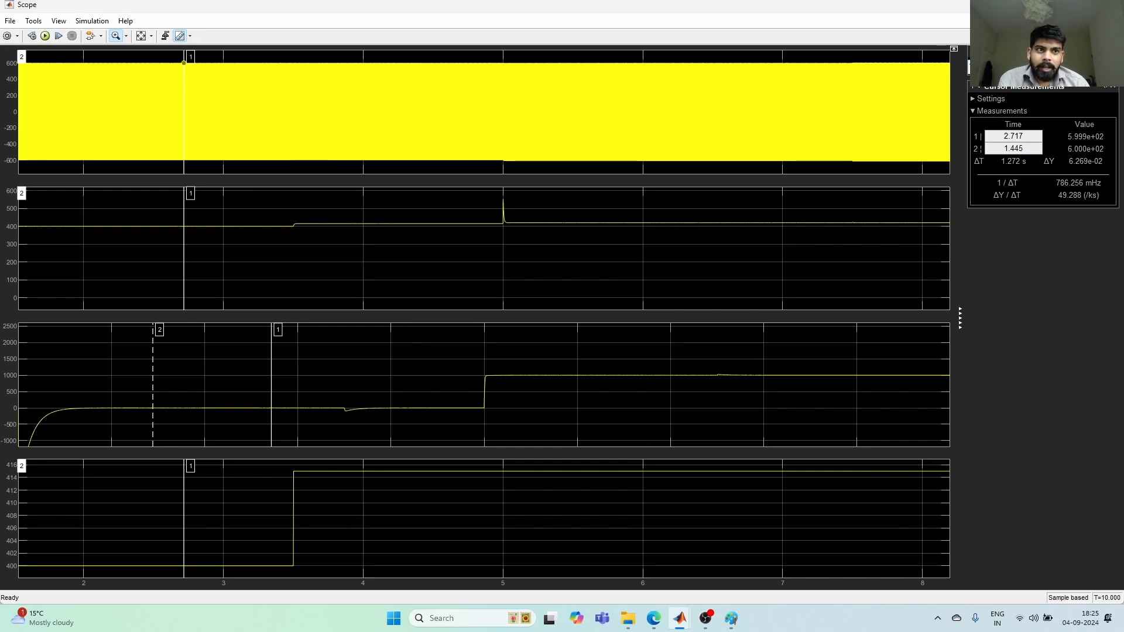
Switch to the textbook PDF and review Example 3.1's closed-loop time constant and compensator gains kp and ki.
left_click(679, 619)
left_click(653, 618)
scroll(632, 434, "down", 5)
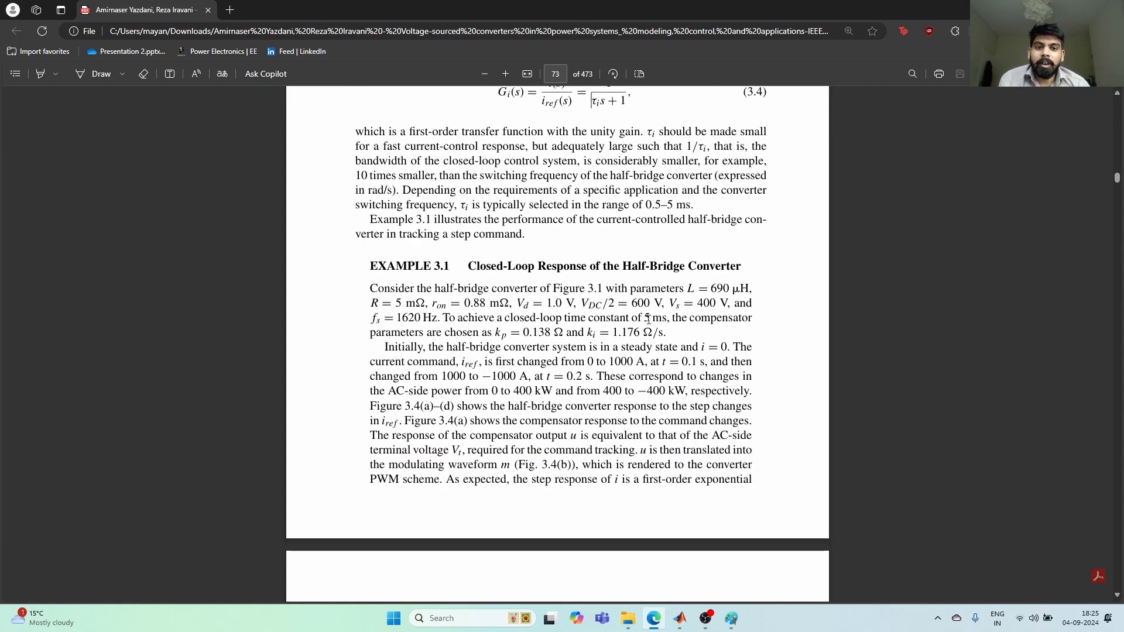
left_click_drag(644, 319, 667, 320)
left_click(658, 333)
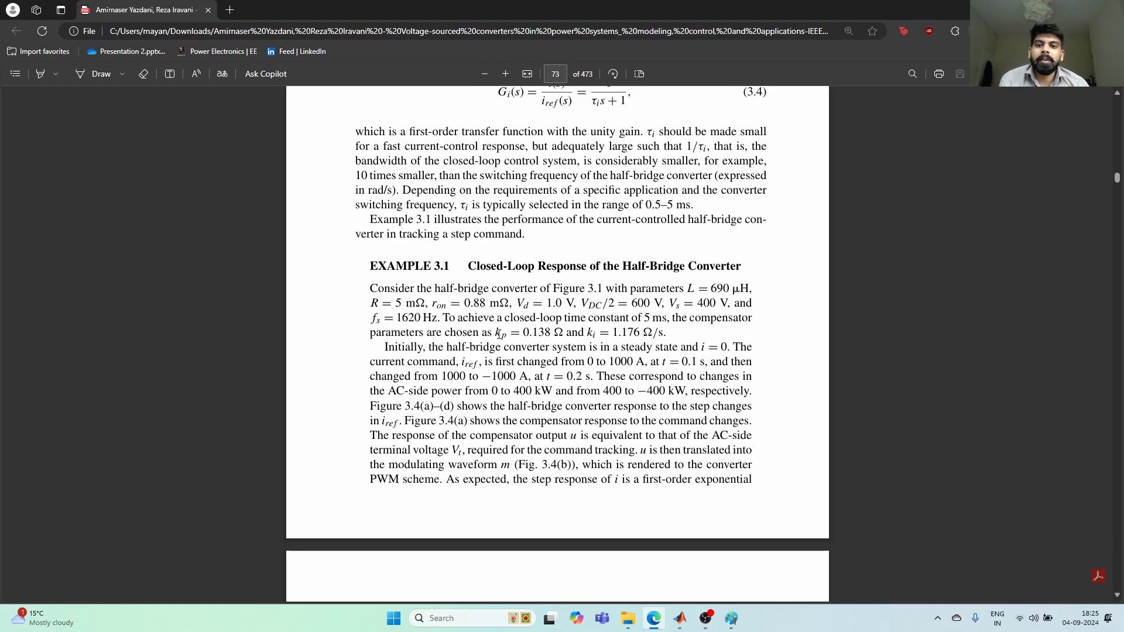
left_click_drag(498, 333, 667, 334)
left_click(648, 336)
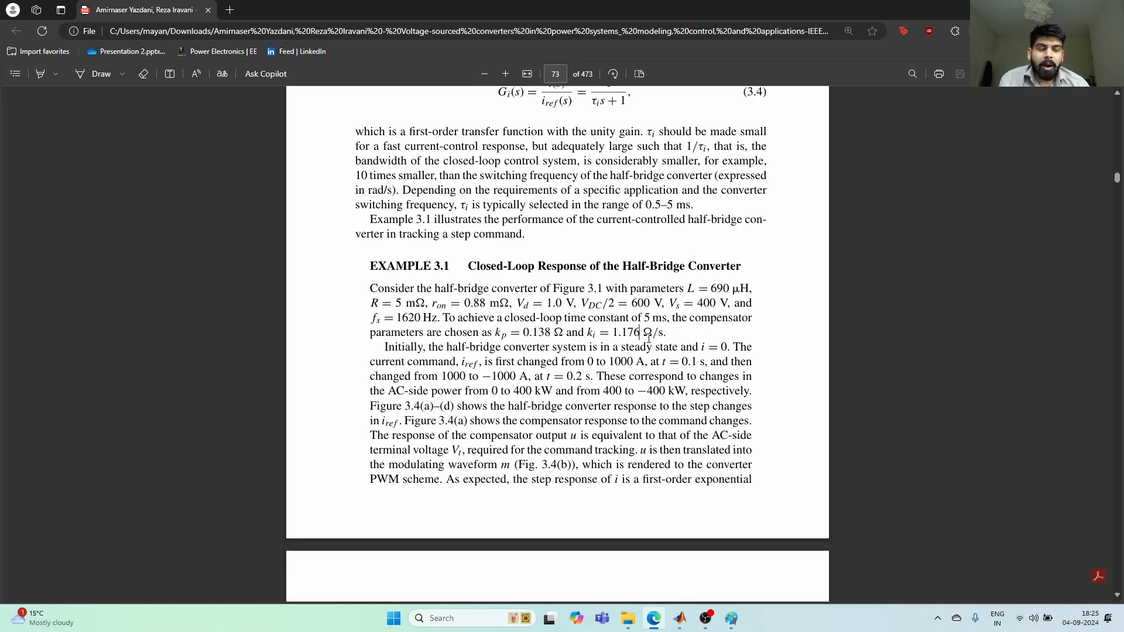
Examine the textbook's loop gain equation (3.3), including its (R+ron)/L pole term, alongside the Figure 3.3 block diagram.
scroll(580, 353, "up", 5)
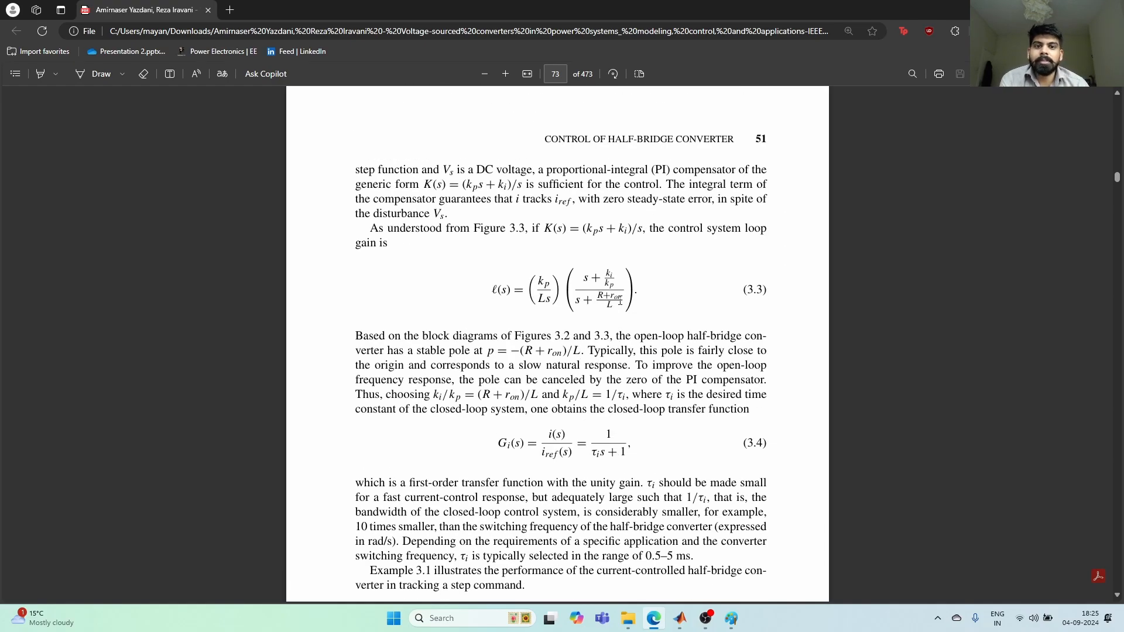
left_click_drag(497, 289, 656, 292)
left_click(643, 323)
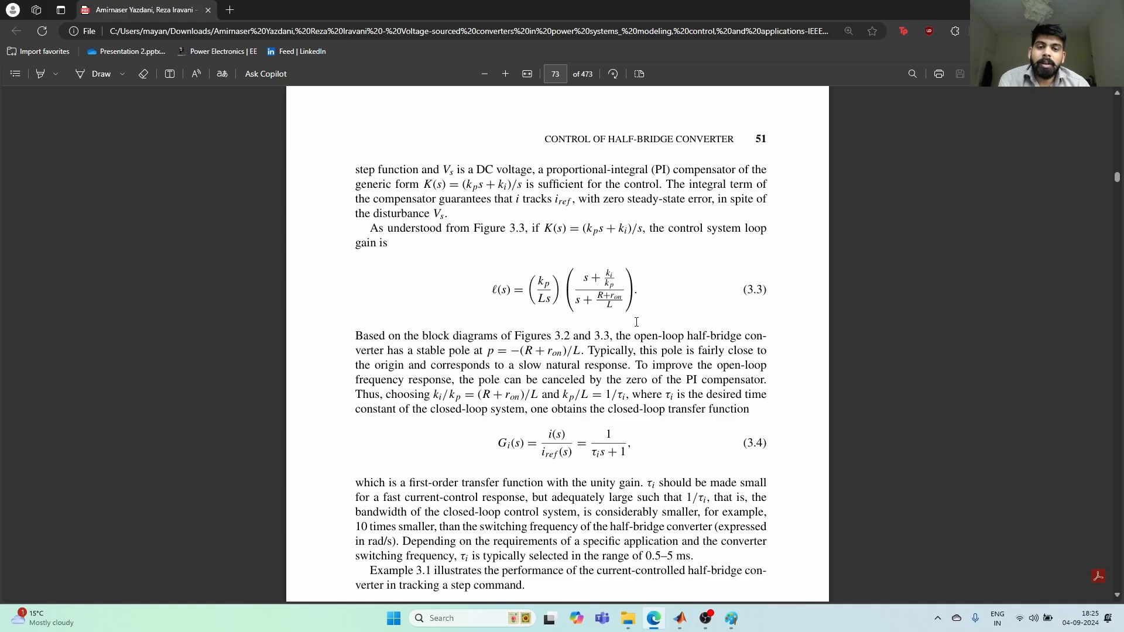
scroll(637, 321, "up", 3)
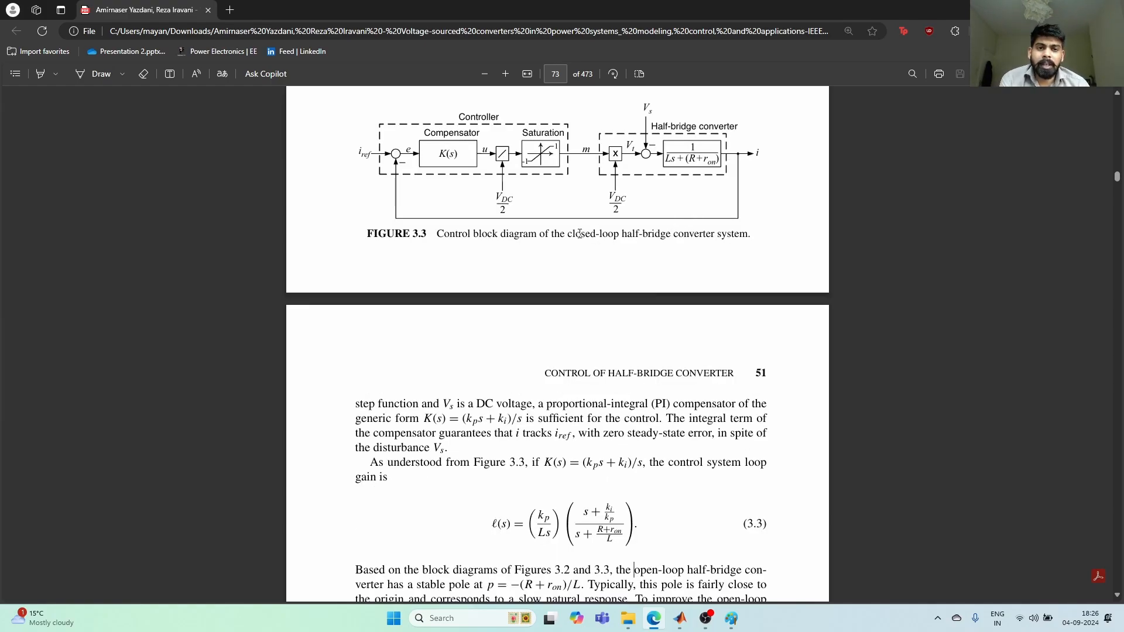
scroll(660, 319, "down", 3)
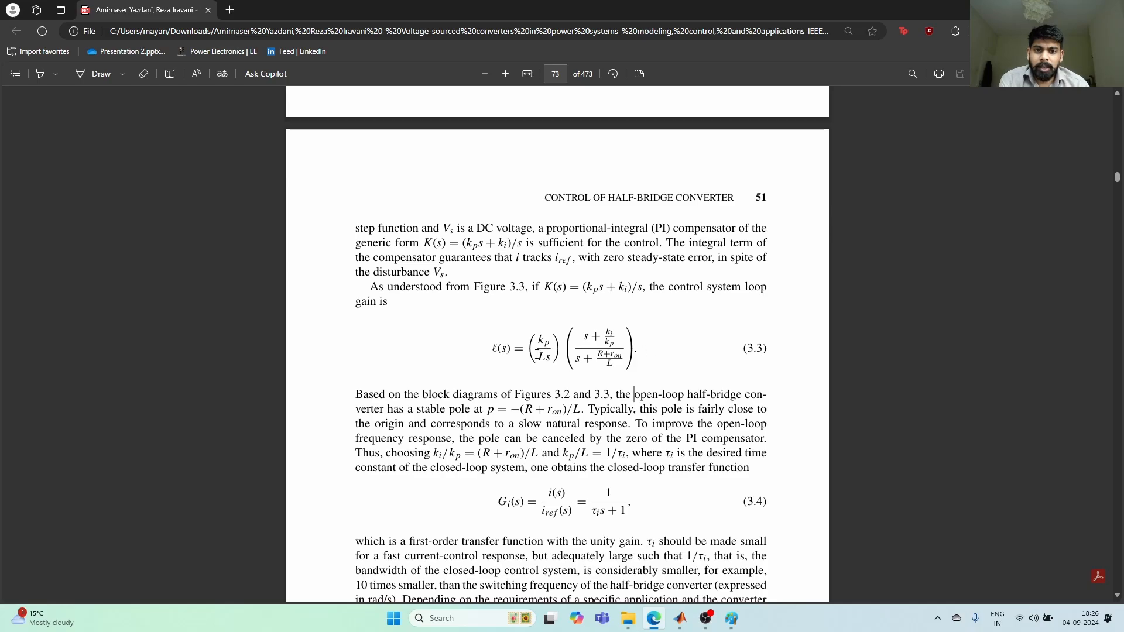
left_click_drag(637, 351, 482, 359)
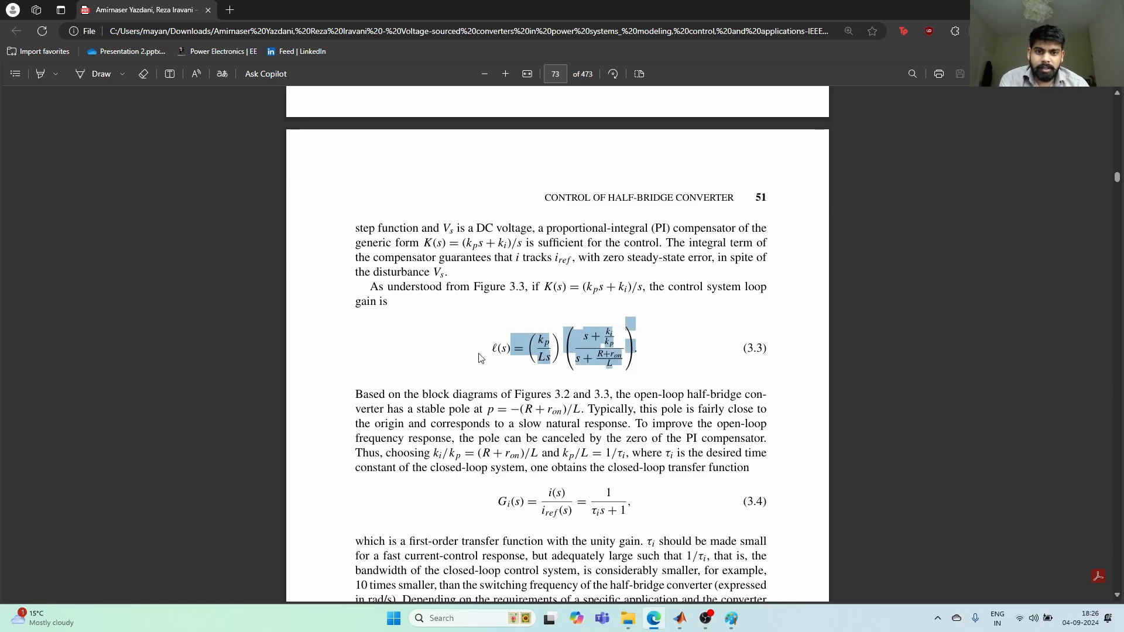
left_click(720, 355)
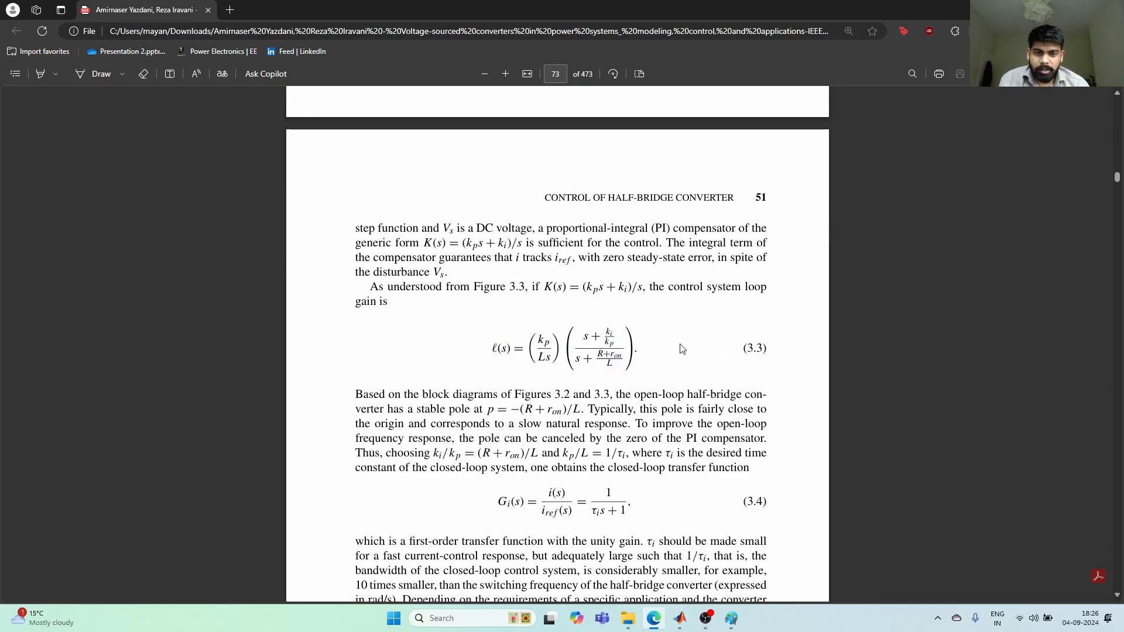
scroll(623, 352, "down", 2)
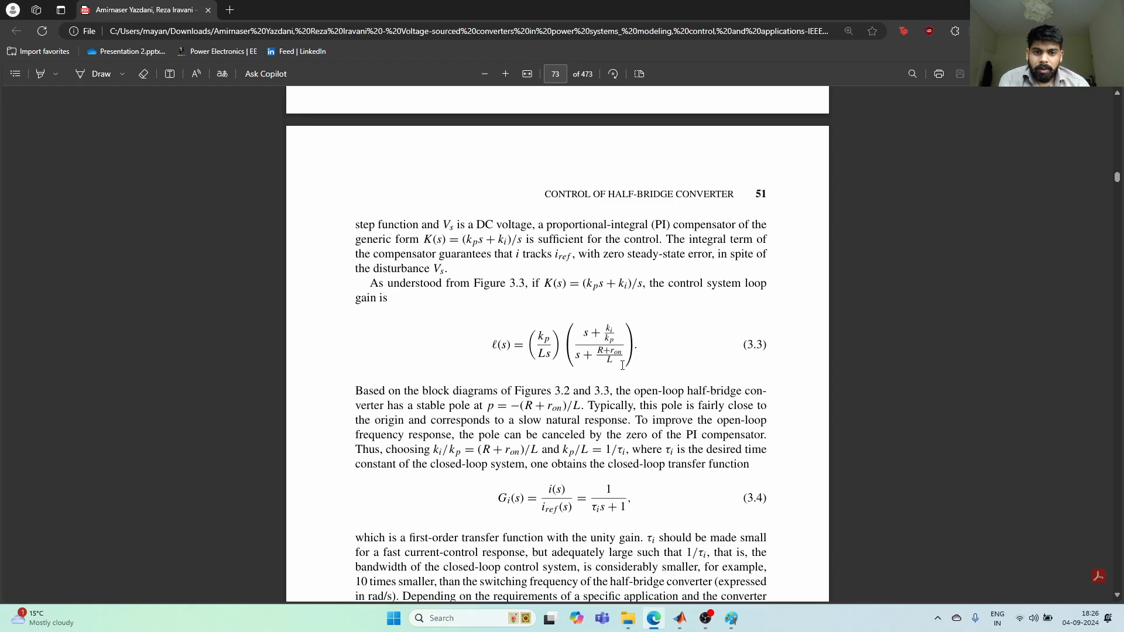
left_click_drag(600, 243, 626, 248)
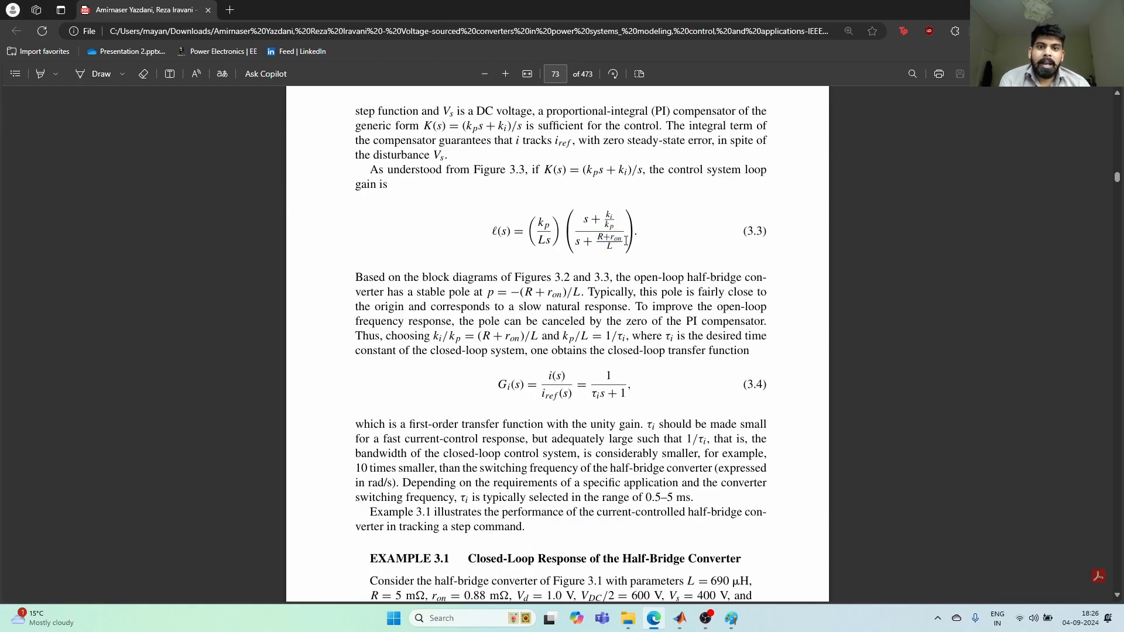
Compare the pole and PI zero terms in loop gain equation (3.3) with the pole-cancellation condition ki/kp = (R+ron)/L.
left_click(610, 263)
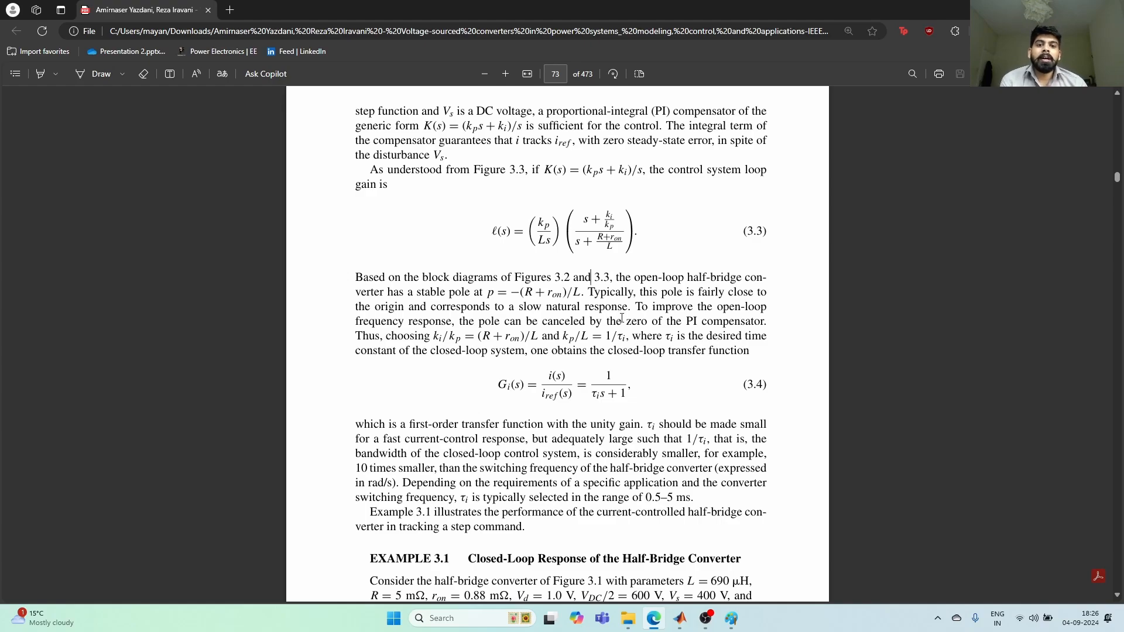
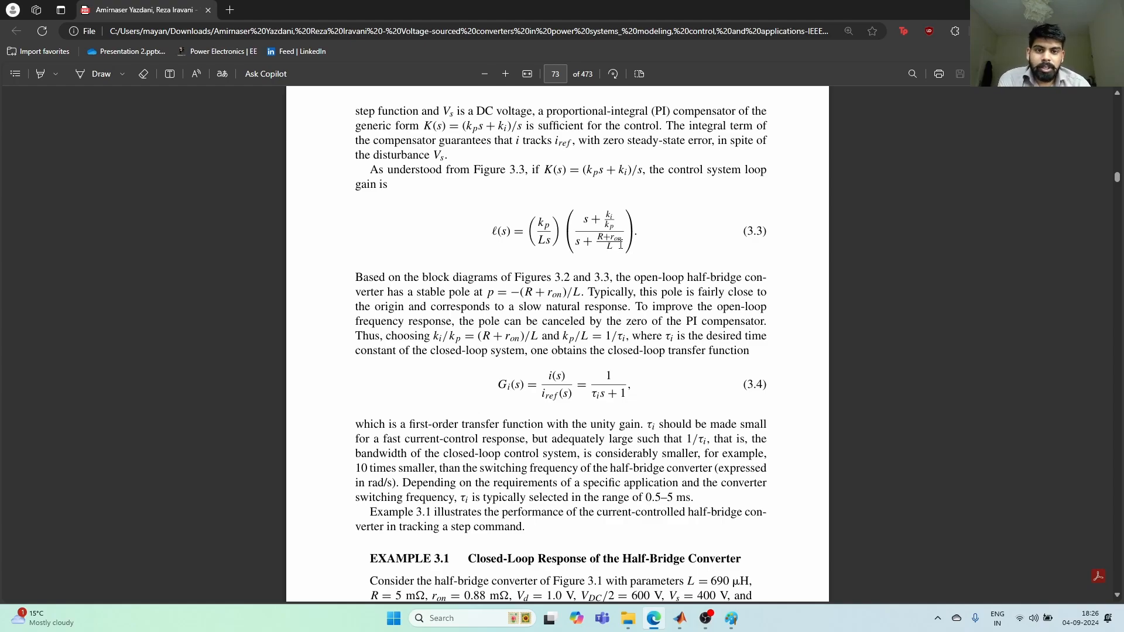
left_click_drag(622, 243, 574, 241)
left_click(625, 251)
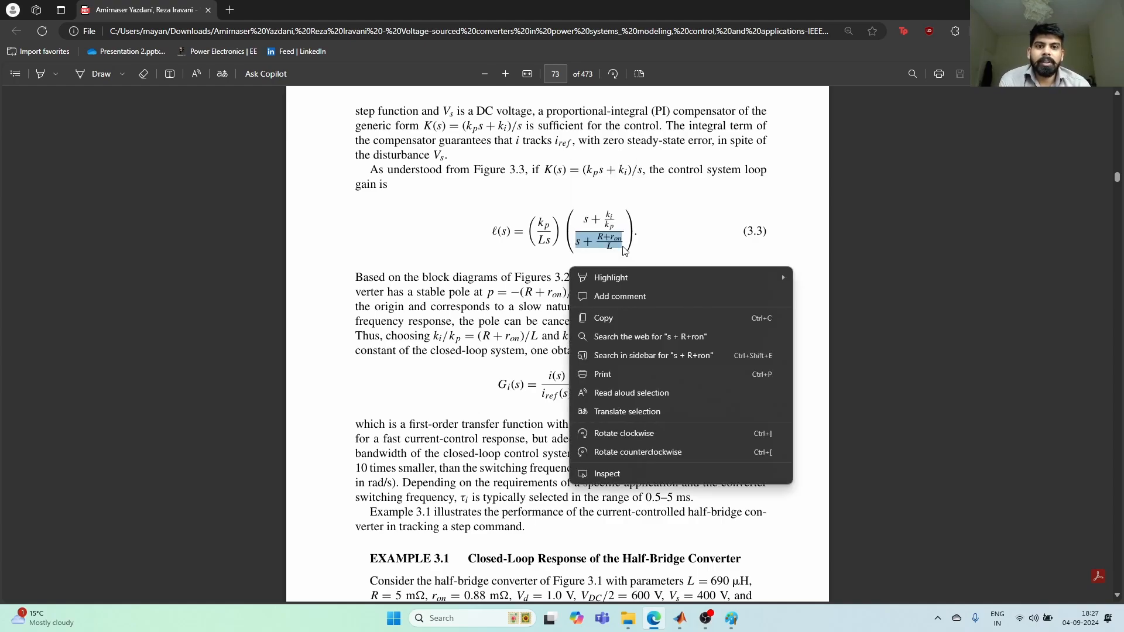
left_click(634, 243)
double_click(604, 220)
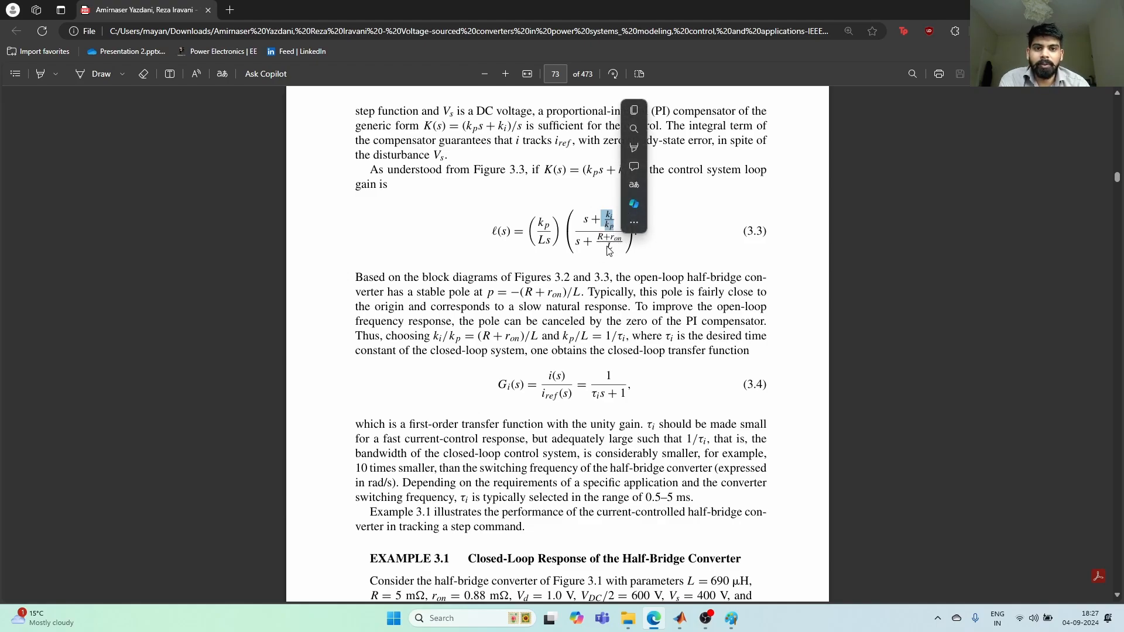
left_click(551, 306)
left_click_drag(437, 338, 537, 341)
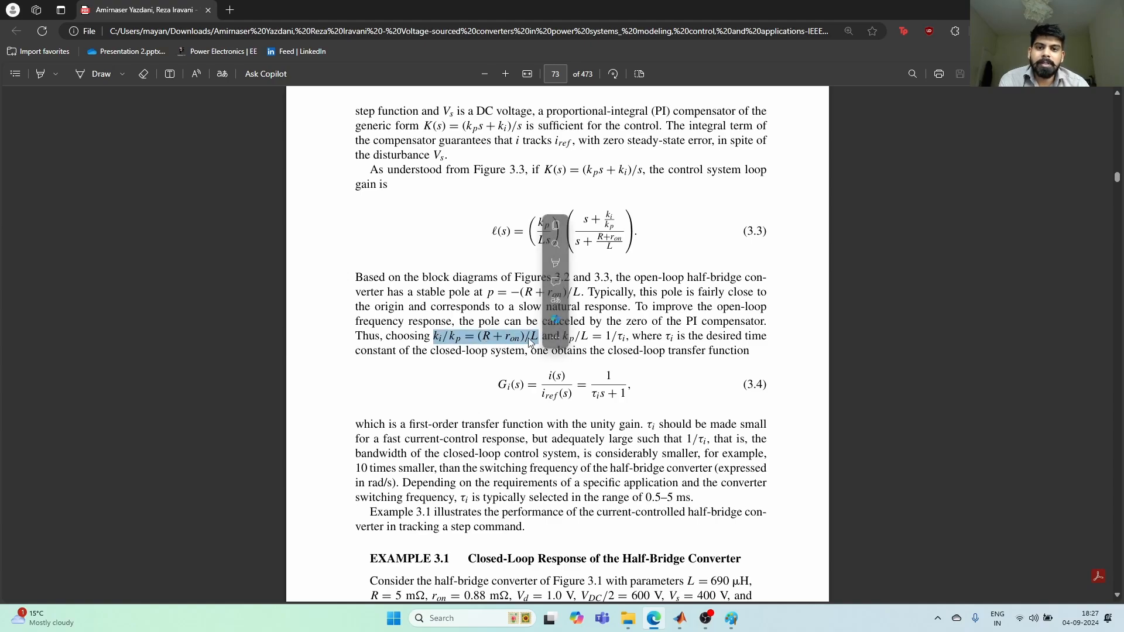
left_click(481, 337)
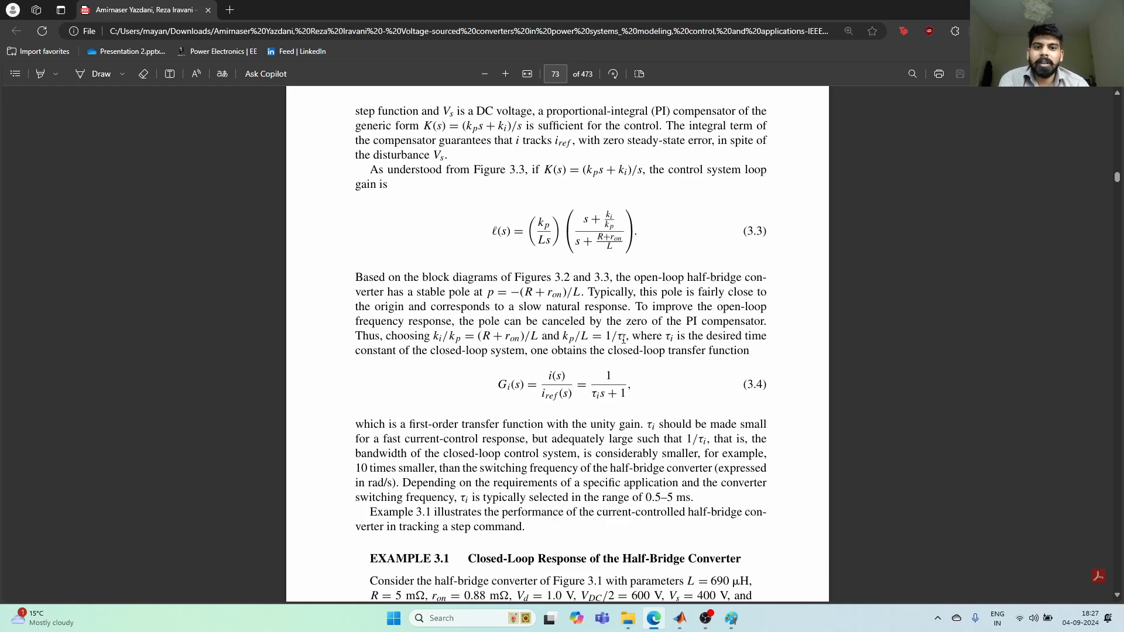
Examine the gain condition kp/L = 1/τi and the first-order closed-loop transfer function in equation (3.4).
left_click_drag(559, 337, 589, 337)
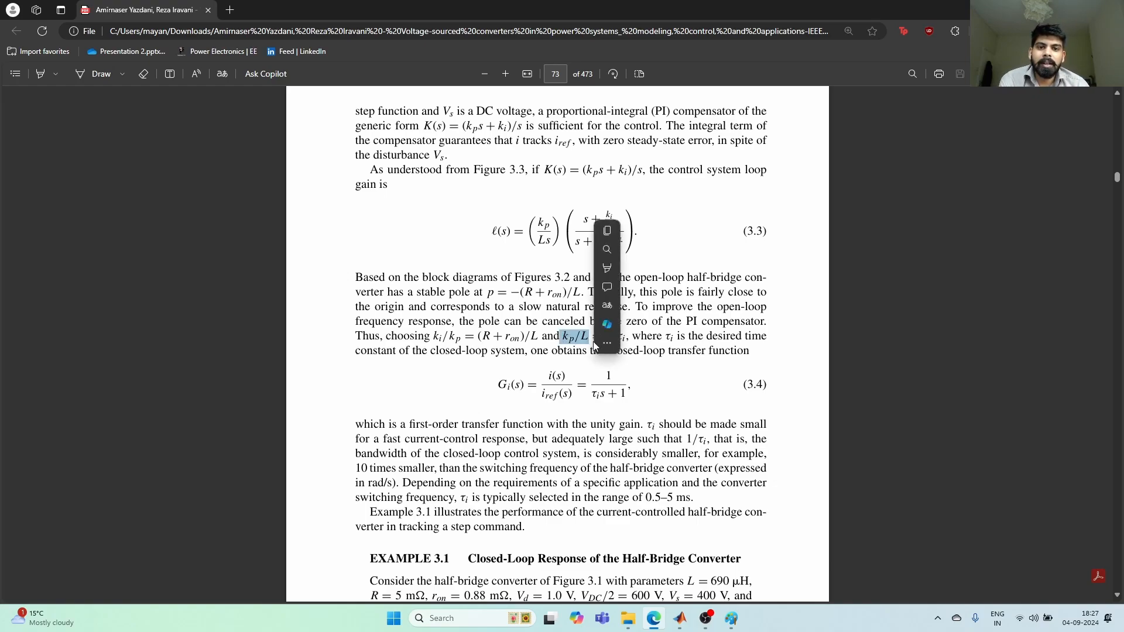
right_click(657, 347)
left_click(657, 340)
scroll(626, 358, "down", 1)
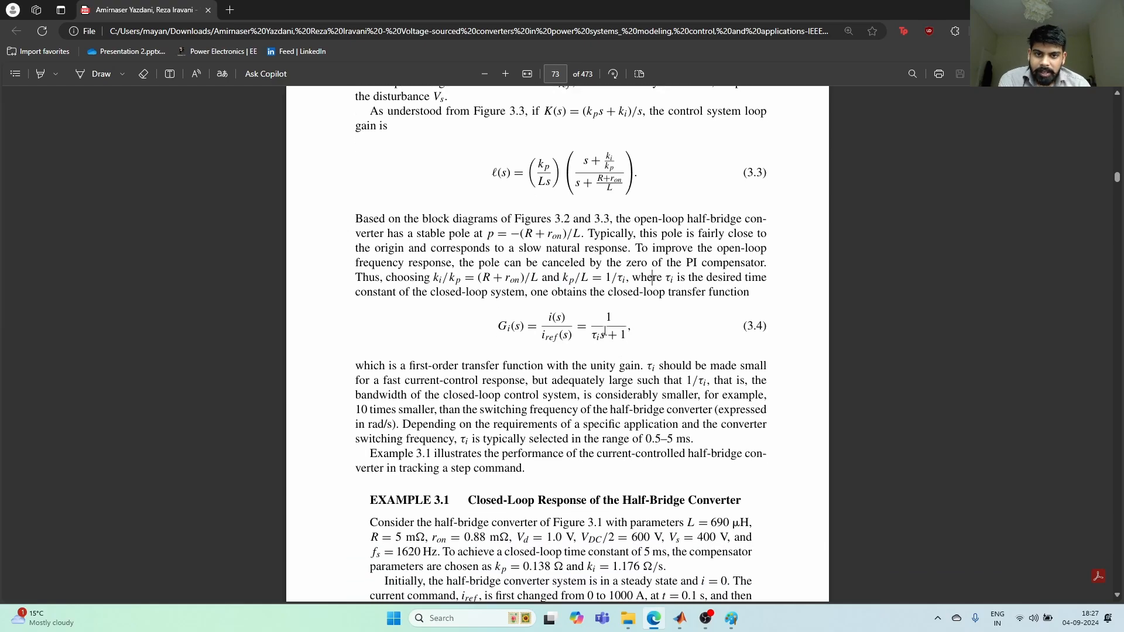
left_click_drag(438, 280, 463, 280)
left_click(609, 334)
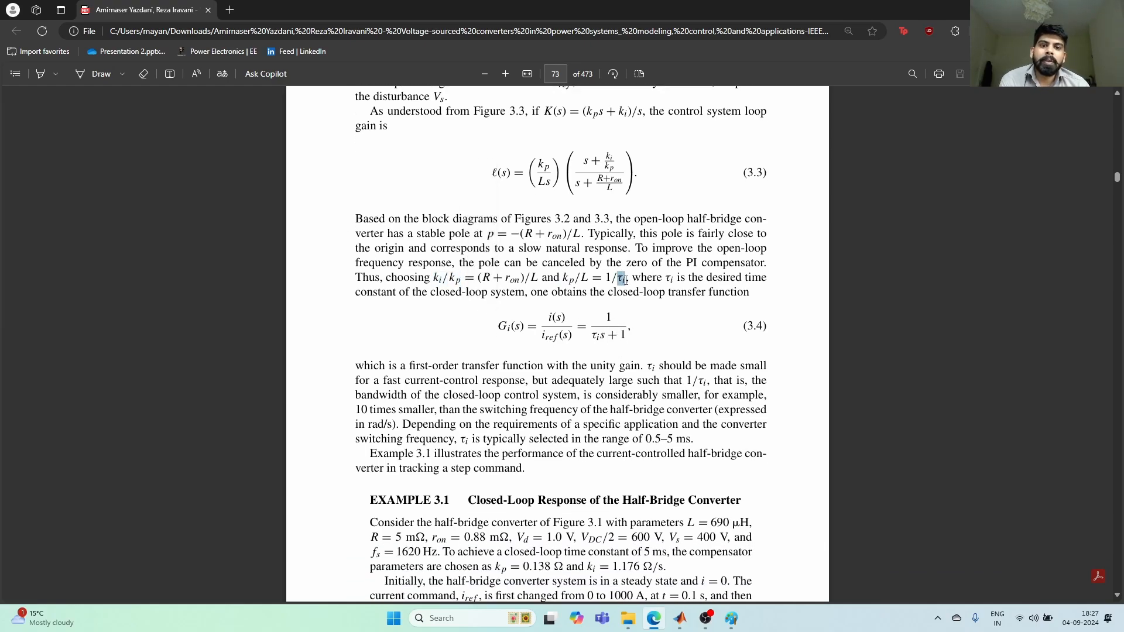
left_click_drag(626, 281, 626, 281)
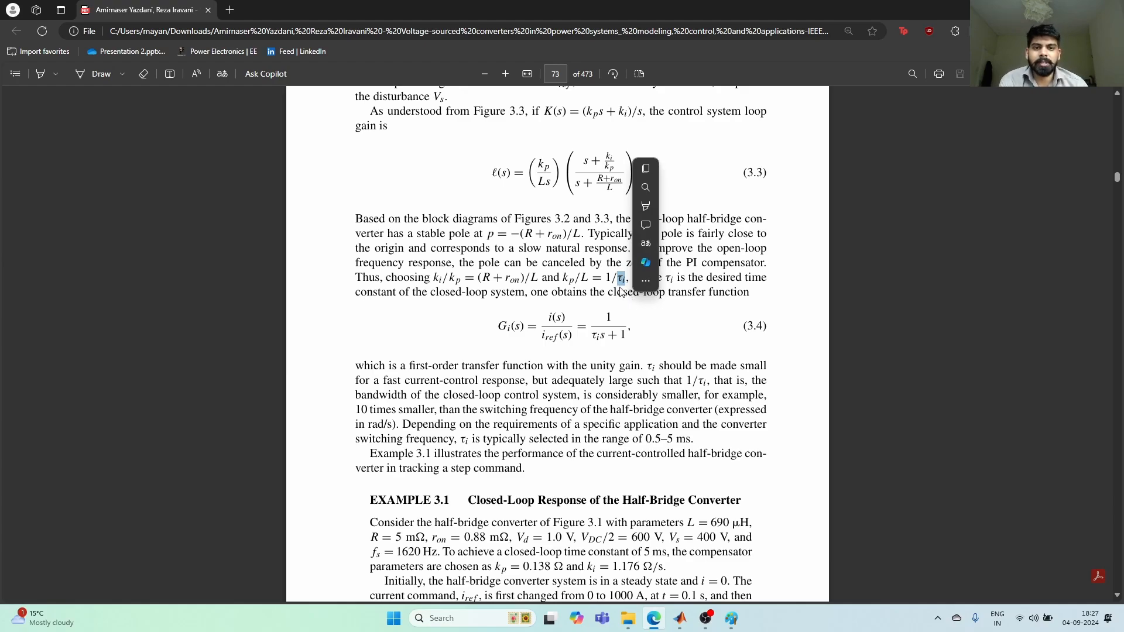
left_click(601, 335)
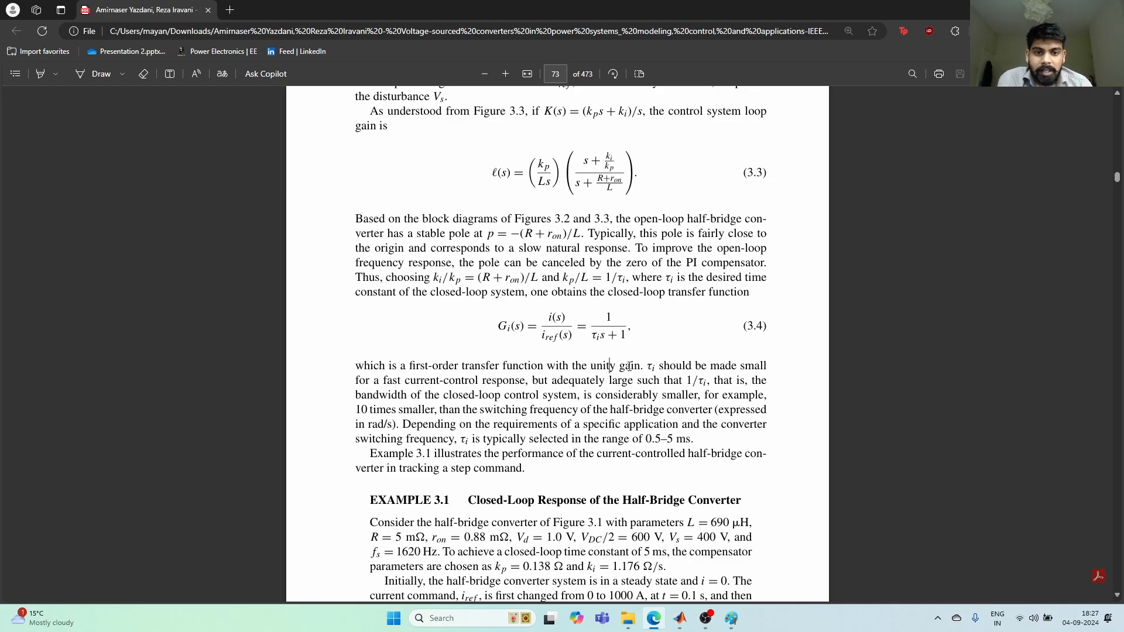
left_click_drag(579, 332, 601, 352)
left_click(600, 351)
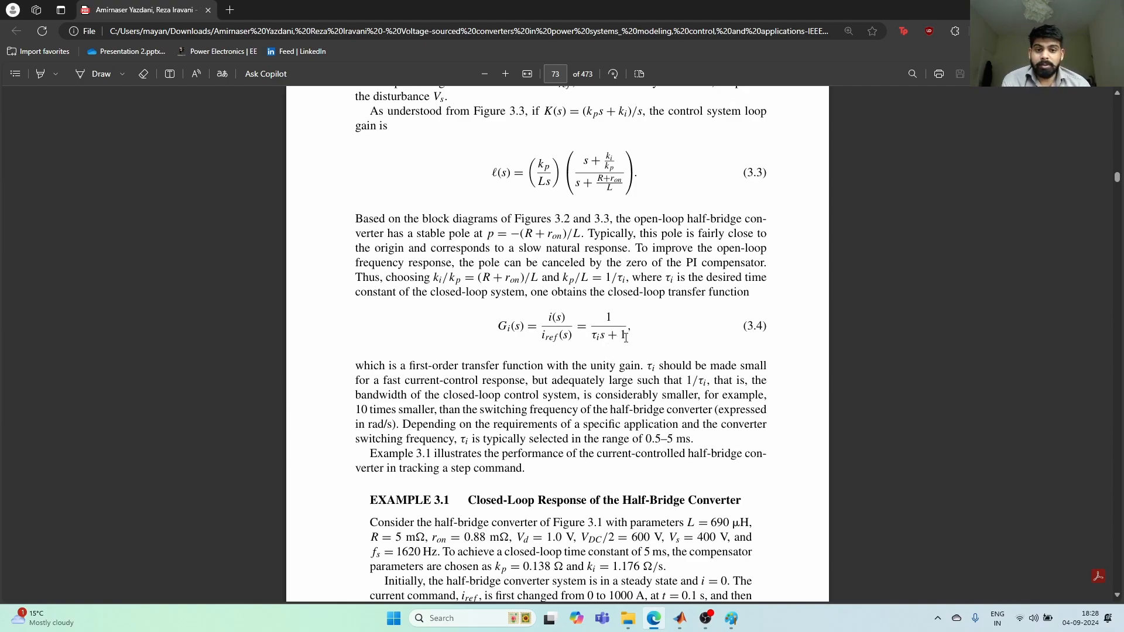
Review Example 3.1's compensator parameters and current command changes alongside the response plots in Figure 3.4.
scroll(623, 396, "down", 1)
scroll(623, 396, "down", 2)
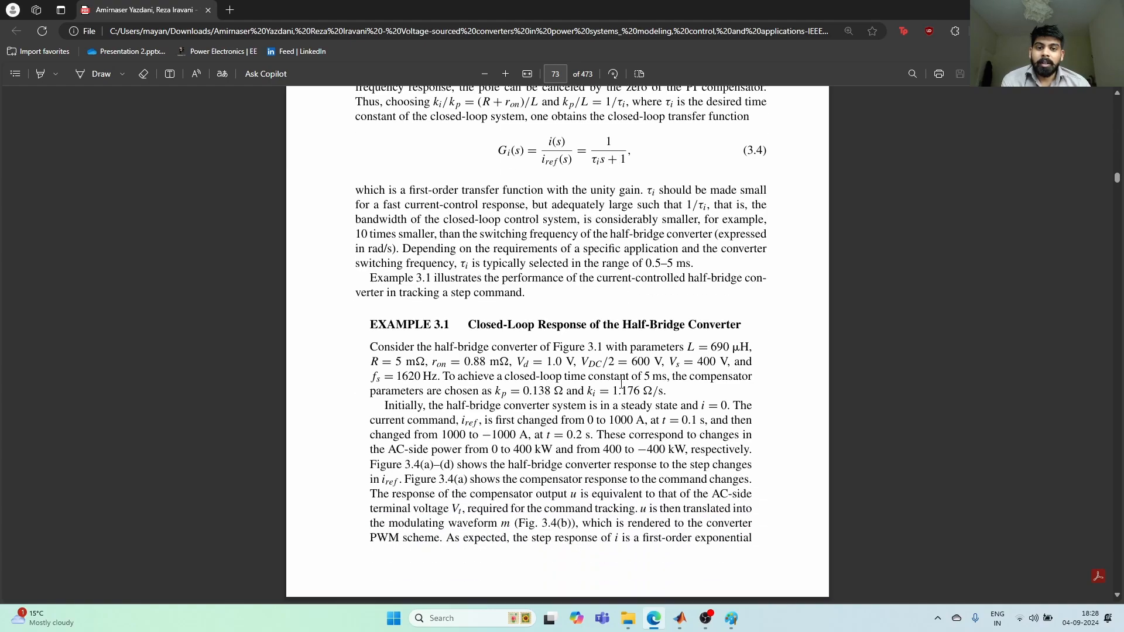
scroll(592, 345, "down", 3)
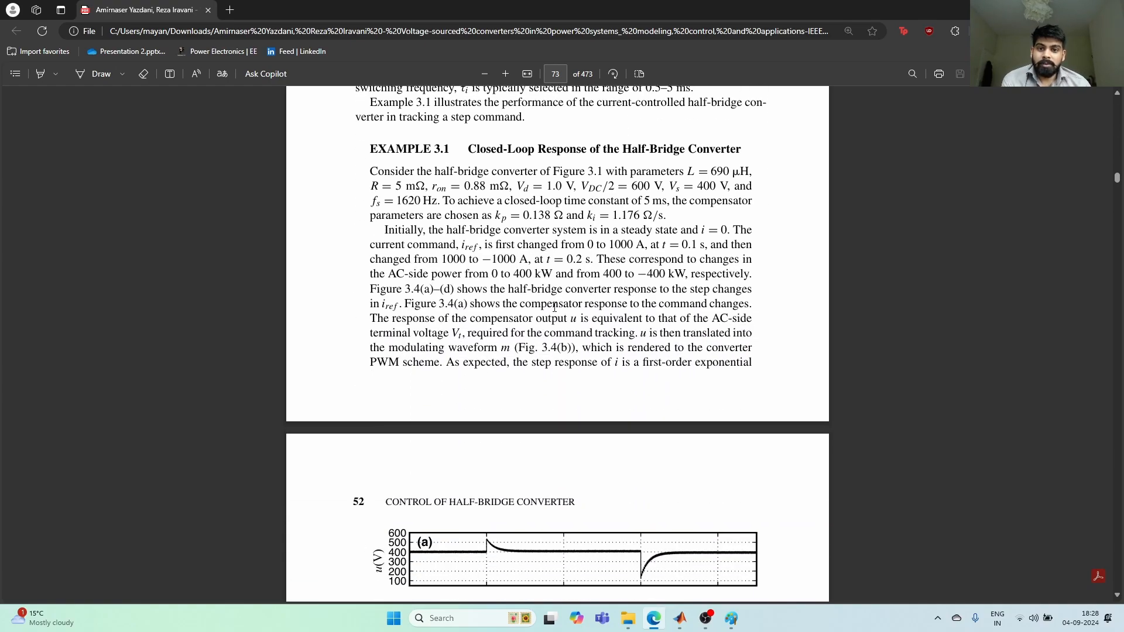
scroll(517, 289, "down", 2)
scroll(534, 292, "up", 3)
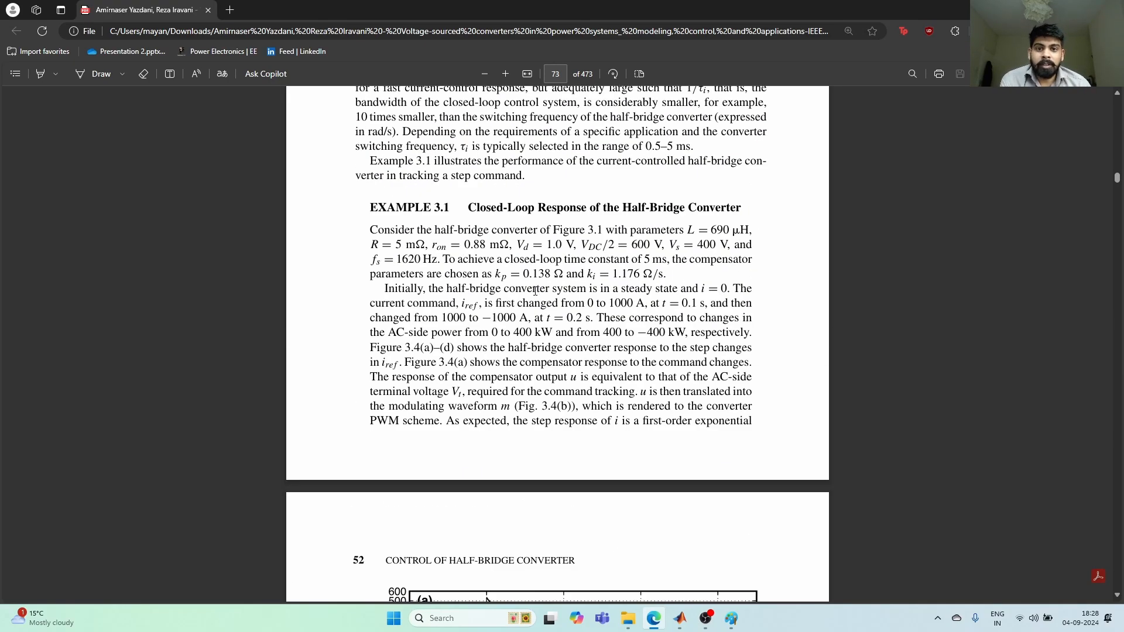
scroll(548, 318, "down", 1)
left_click_drag(440, 260, 530, 263)
left_click(499, 290)
scroll(547, 292, "down", 3)
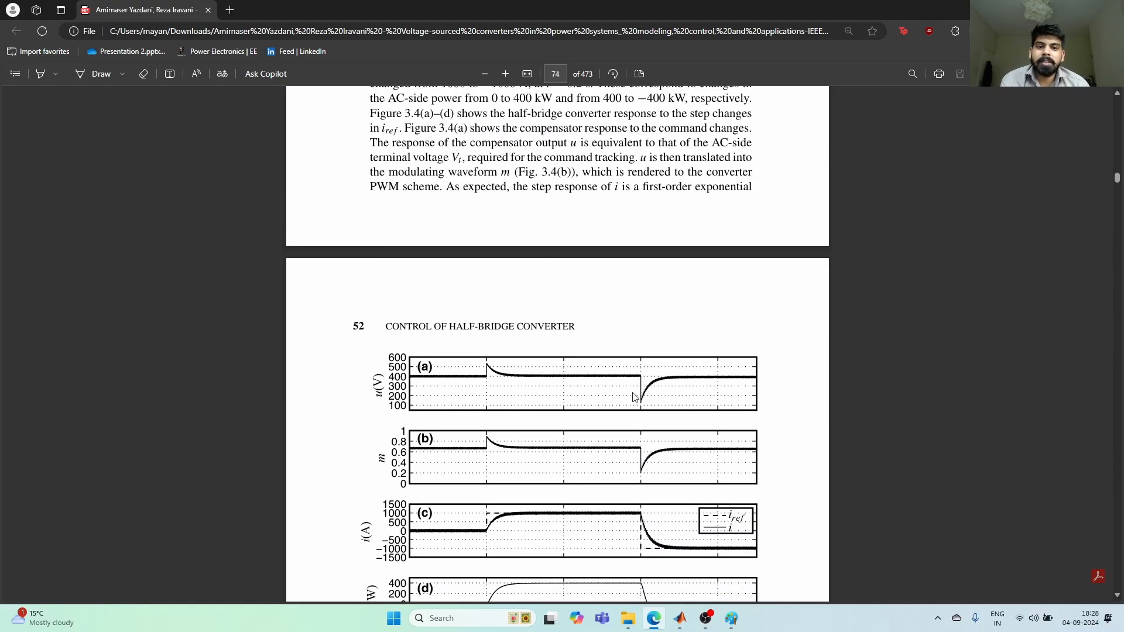
scroll(658, 408, "down", 1)
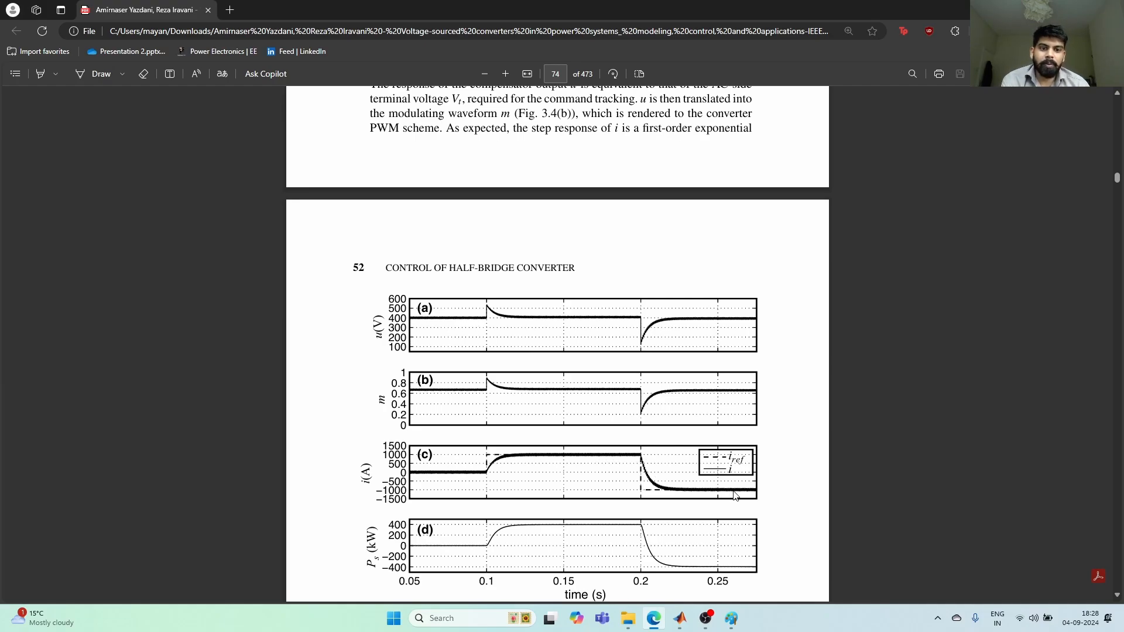
scroll(673, 423, "up", 2)
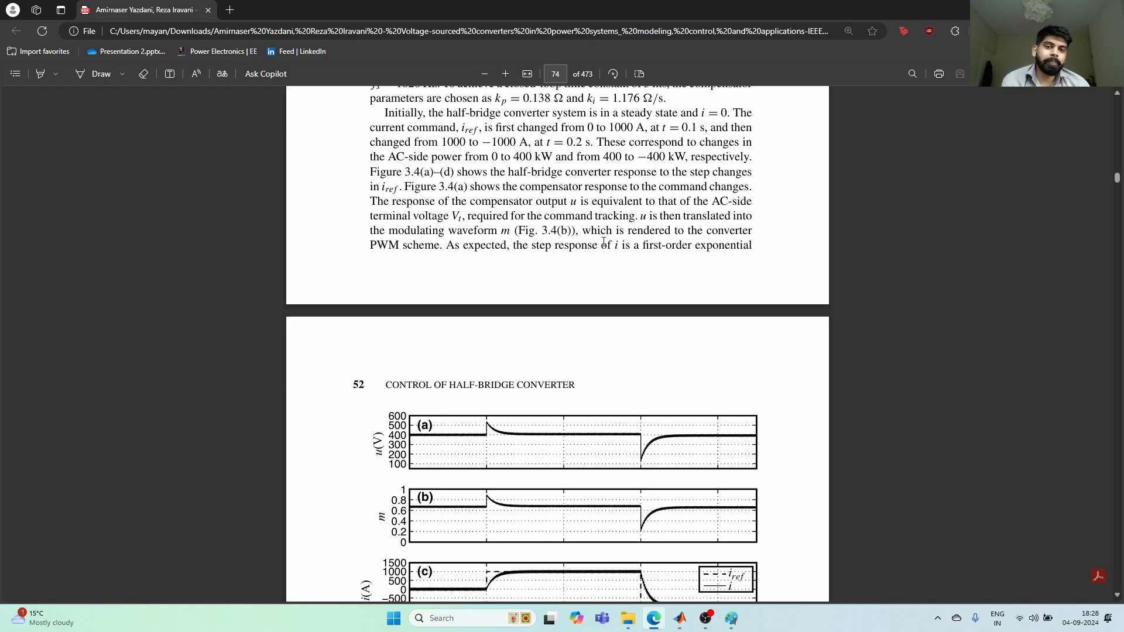
scroll(547, 404, "down", 3)
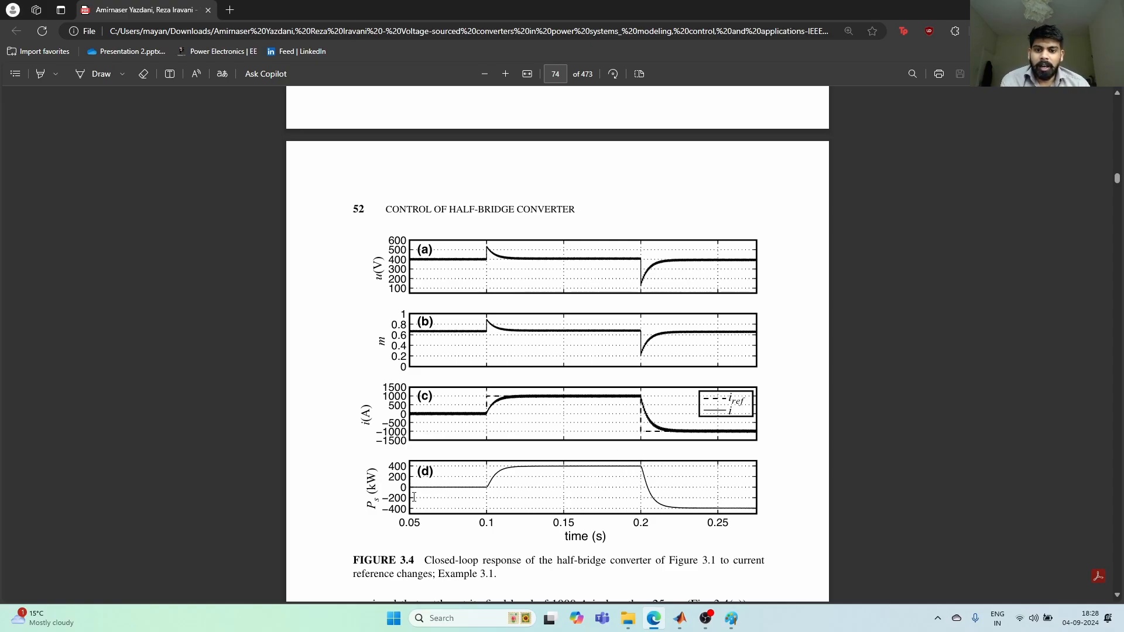
Switch to Simulink to look over the closed-loop half-bridge model, and return to Figure 3.4 in the textbook PDF.
mouse_move(680, 619)
left_click(672, 588)
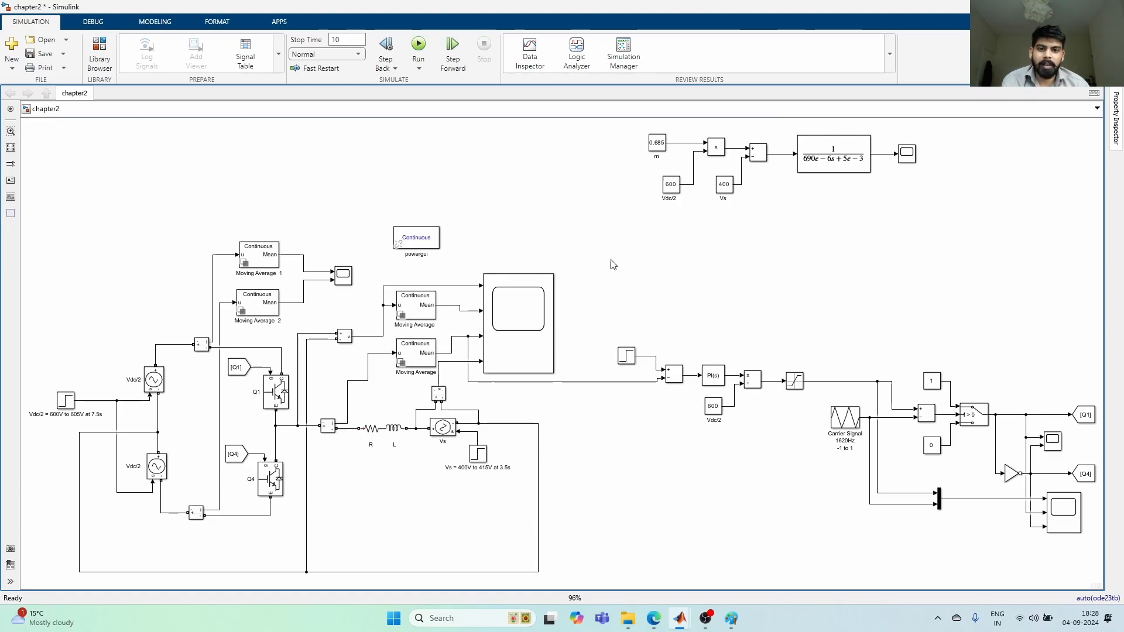
key("alt+Tab")
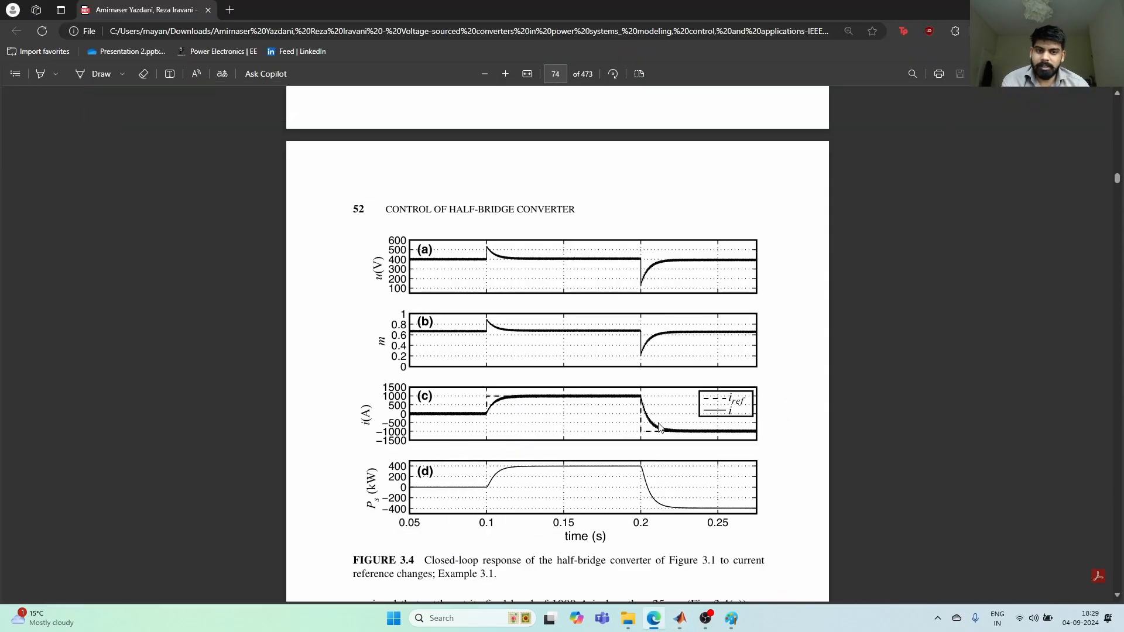
Revisit the textbook's control model in Figure 3.2, the closed-loop block diagram in Figure 3.3, and loop gain equation (3.3).
scroll(497, 476, "down", 4)
scroll(604, 382, "up", 10)
scroll(604, 382, "up", 5)
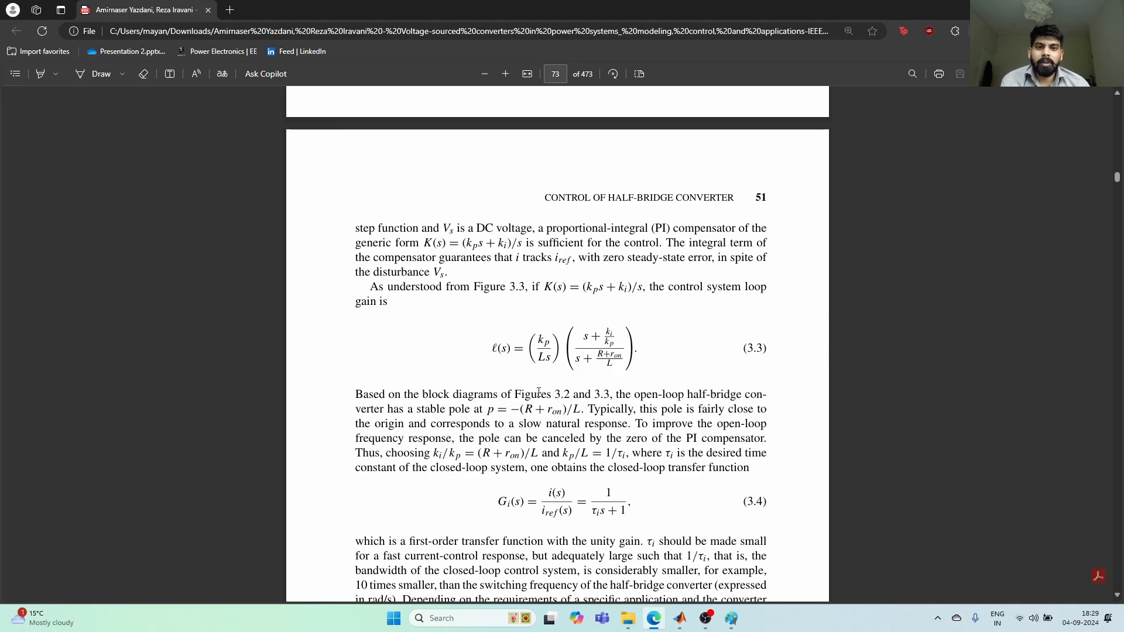
scroll(539, 393, "up", 8)
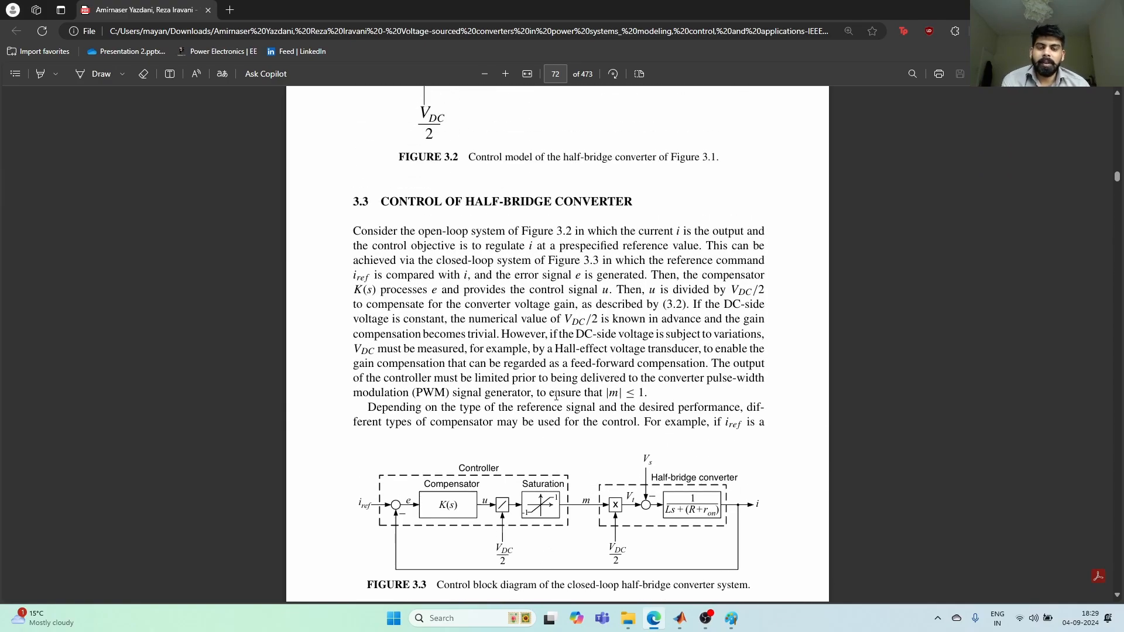
scroll(558, 394, "up", 5)
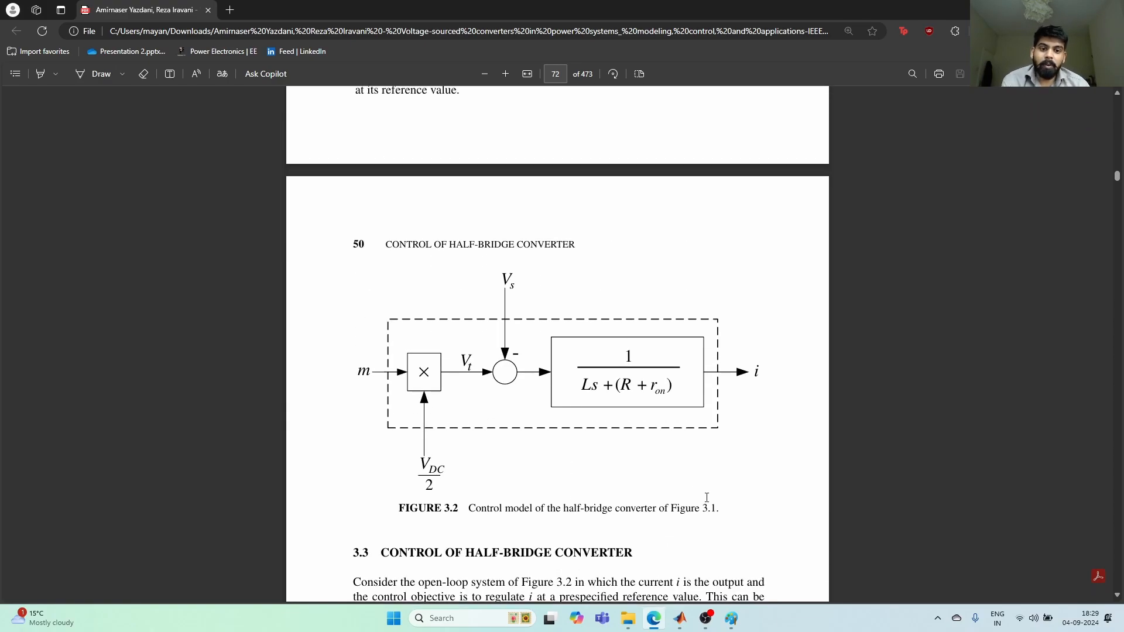
left_click_drag(717, 508, 375, 347)
left_click(610, 487)
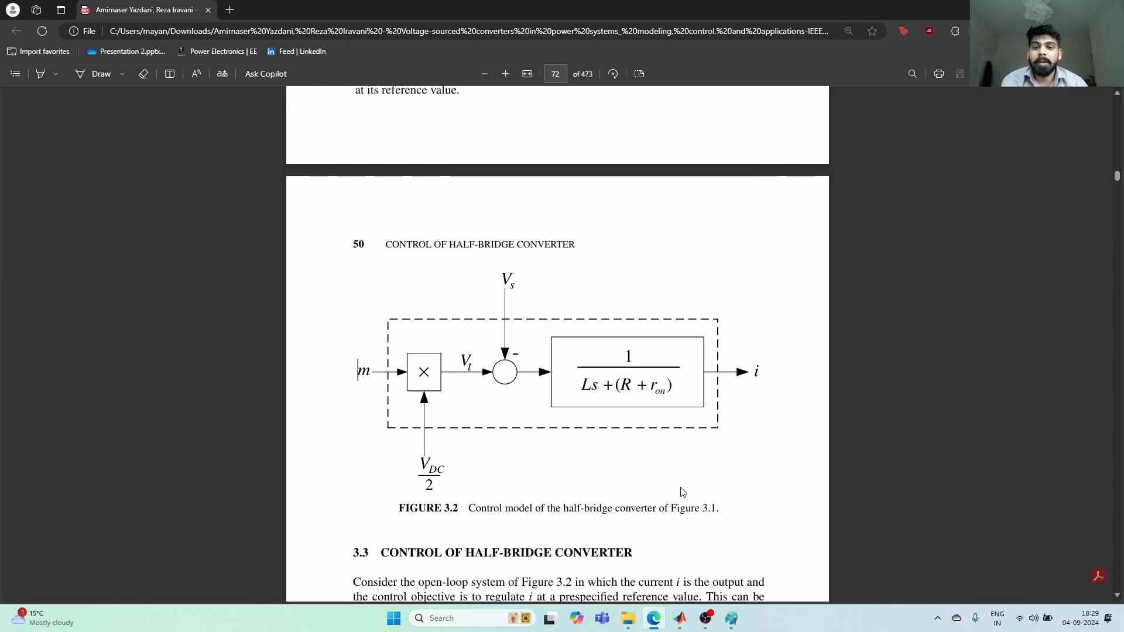
scroll(627, 465, "down", 6)
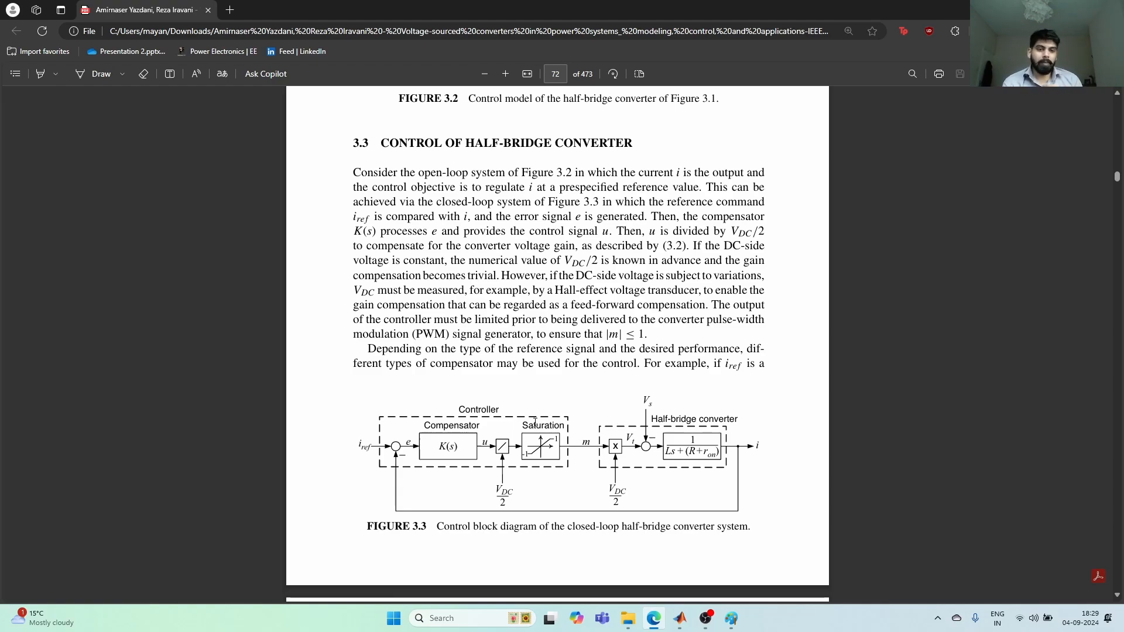
scroll(592, 421, "down", 10)
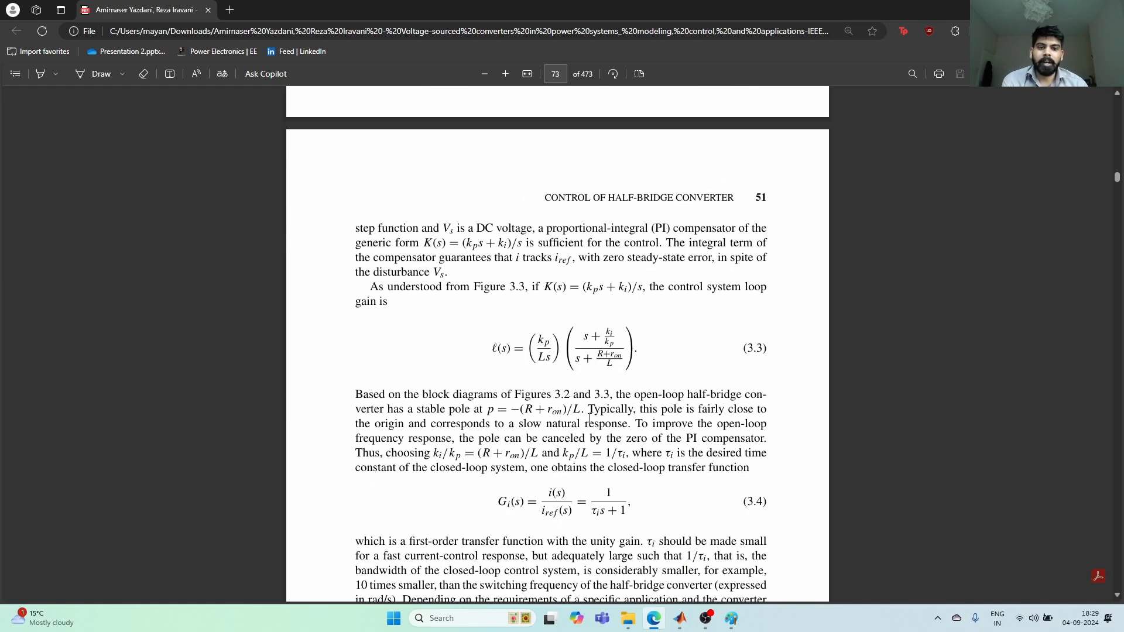